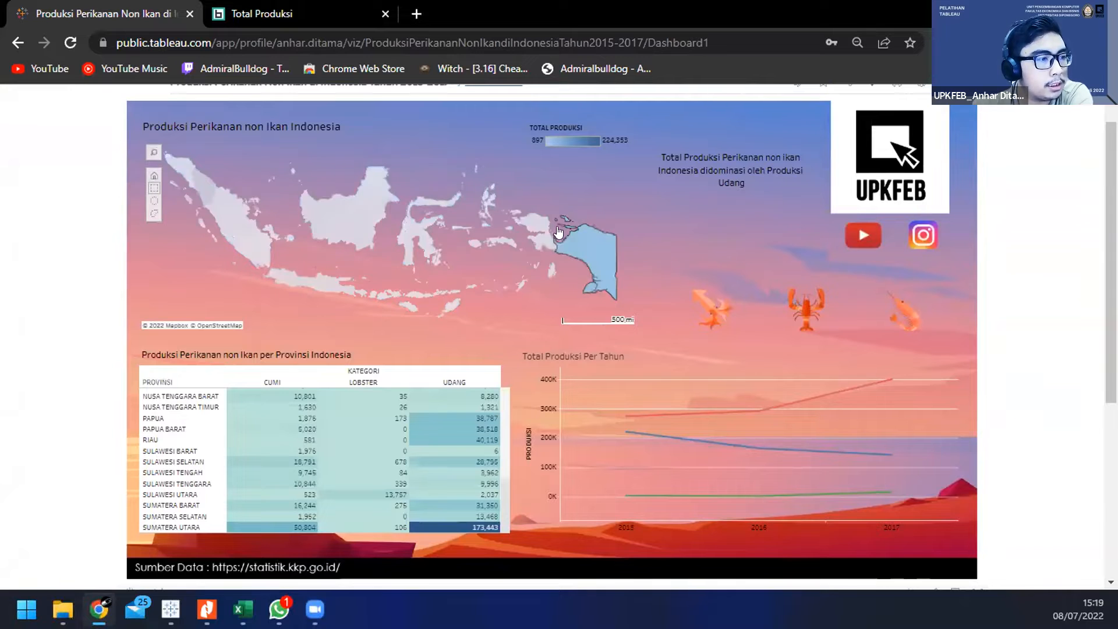
Step: Open Tableau Public's Discover page in a separate browser tab and switch to it
{"action": "scroll", "coordinate": [670, 218], "scroll_direction": "up", "scroll_amount": 1}
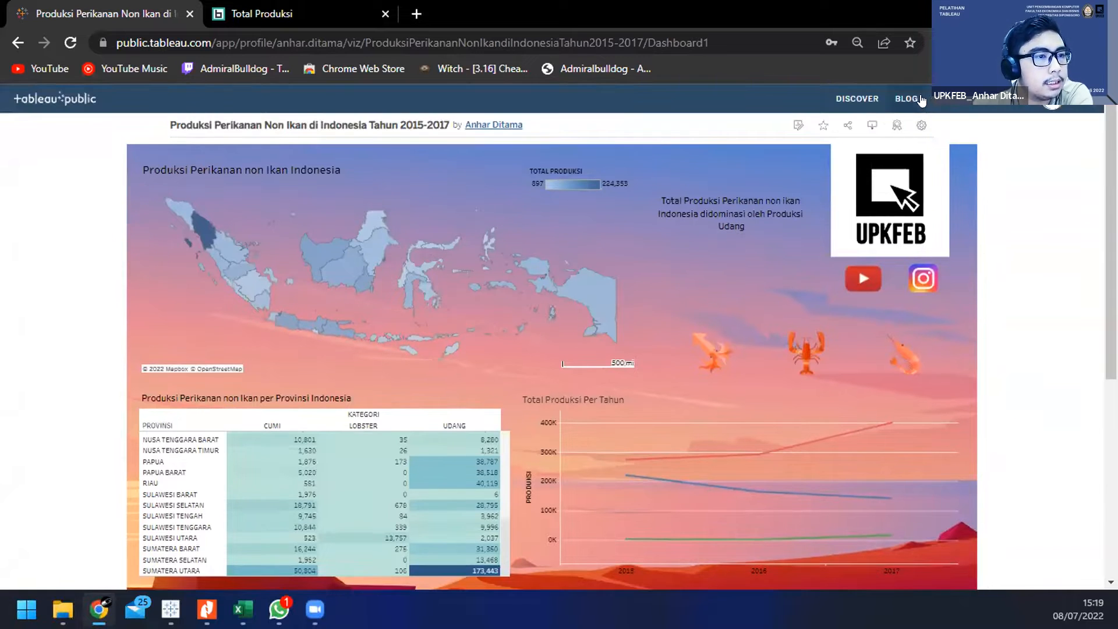
{"action": "middle_click", "coordinate": [869, 100]}
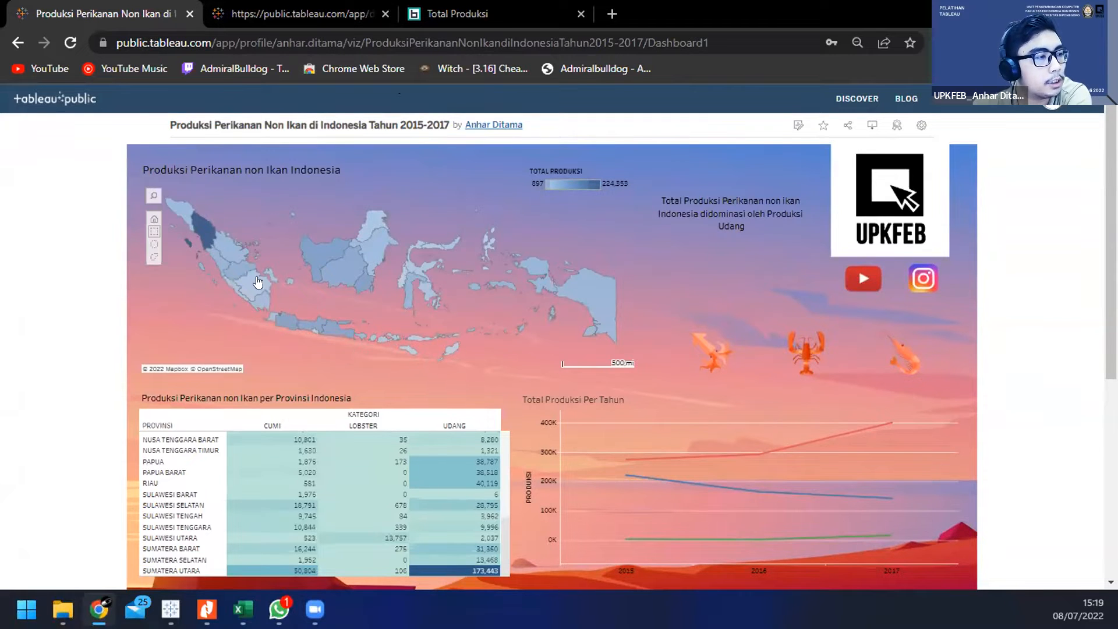
{"action": "left_click", "coordinate": [245, 12]}
{"action": "scroll", "coordinate": [350, 144], "scroll_direction": "down", "scroll_amount": 4}
{"action": "scroll", "coordinate": [332, 143], "scroll_direction": "up", "scroll_amount": 5}
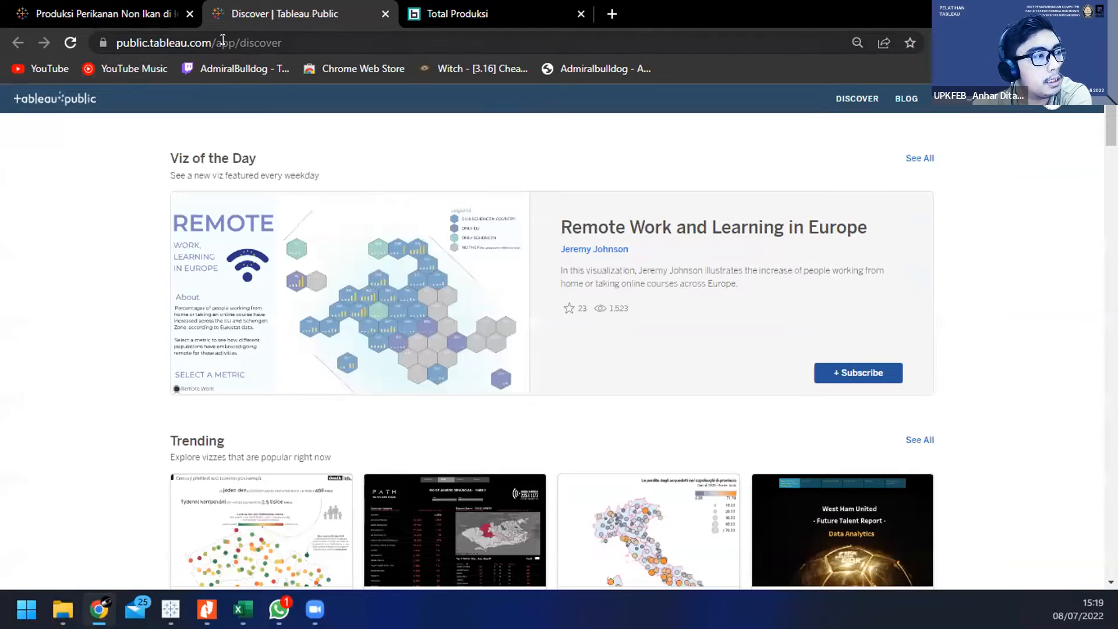
Step: Browse the popular visualizations in the Trending section of the Discover page
{"action": "scroll", "coordinate": [296, 153], "scroll_direction": "down", "scroll_amount": 5}
{"action": "scroll", "coordinate": [417, 203], "scroll_direction": "down", "scroll_amount": 4}
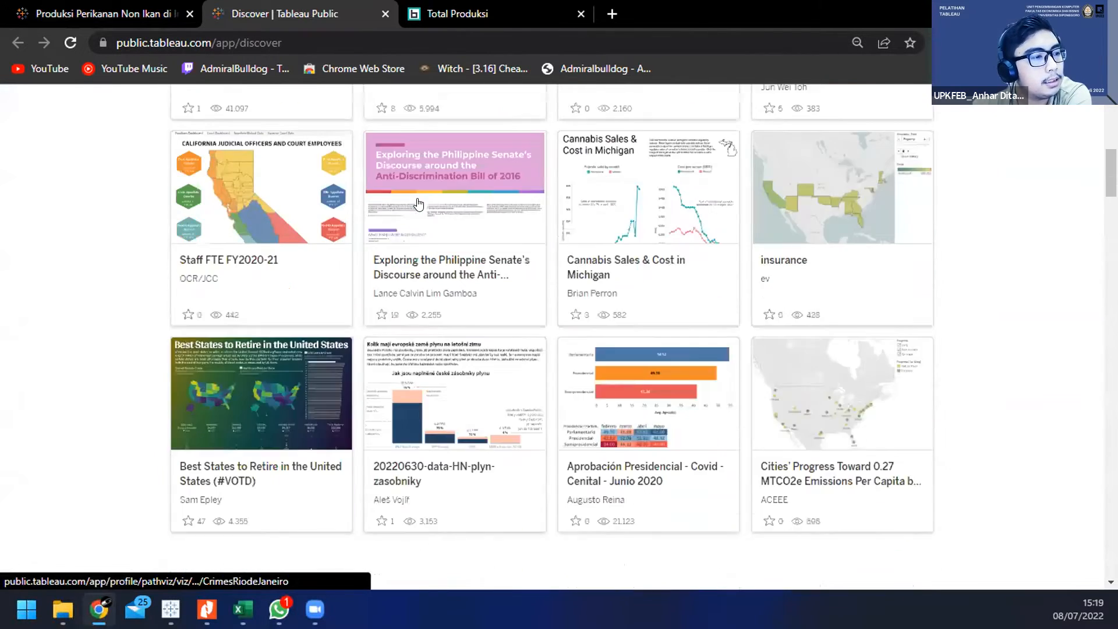
{"action": "scroll", "coordinate": [437, 203], "scroll_direction": "up", "scroll_amount": 4}
{"action": "scroll", "coordinate": [457, 203], "scroll_direction": "down", "scroll_amount": 1}
{"action": "scroll", "coordinate": [457, 203], "scroll_direction": "down", "scroll_amount": 5}
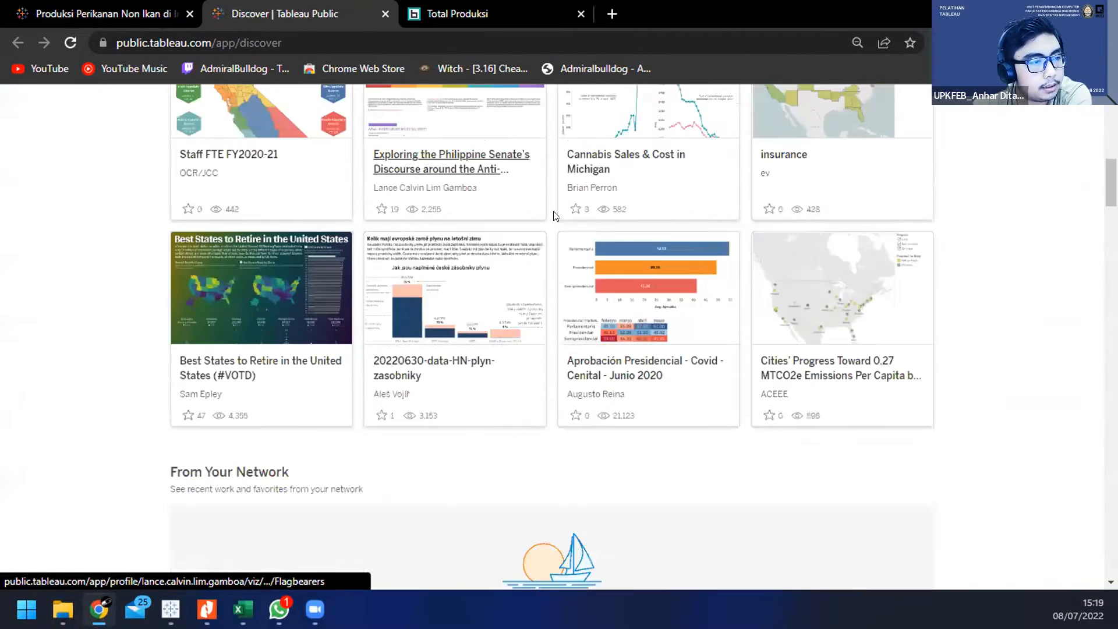
{"action": "scroll", "coordinate": [596, 267], "scroll_direction": "up", "scroll_amount": 5}
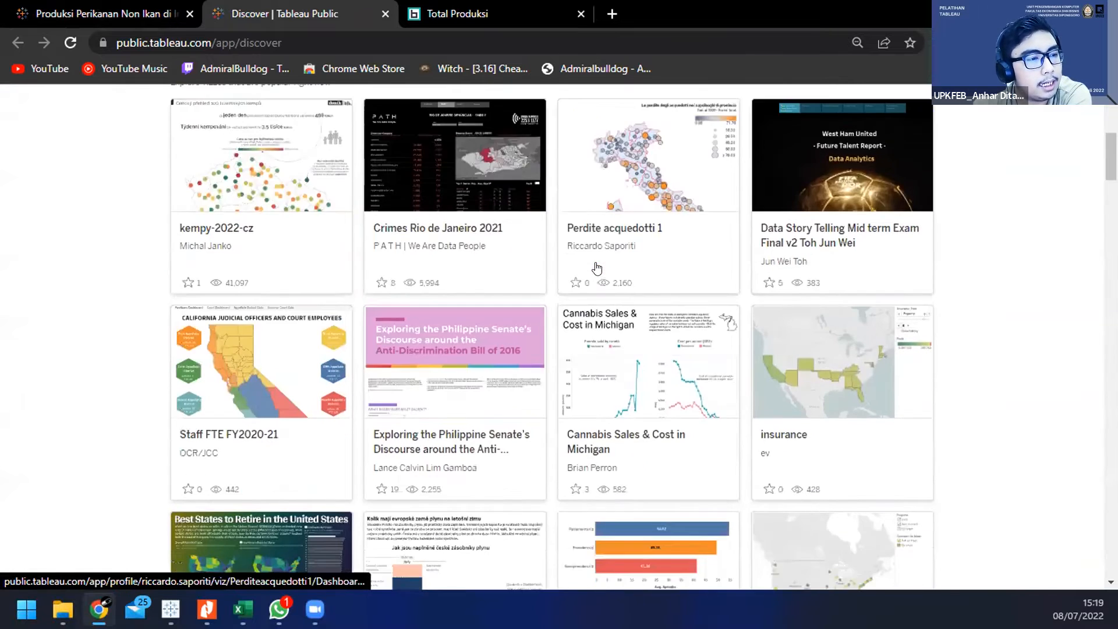
{"action": "scroll", "coordinate": [641, 262], "scroll_direction": "down", "scroll_amount": 2}
{"action": "scroll", "coordinate": [795, 250], "scroll_direction": "down", "scroll_amount": 3}
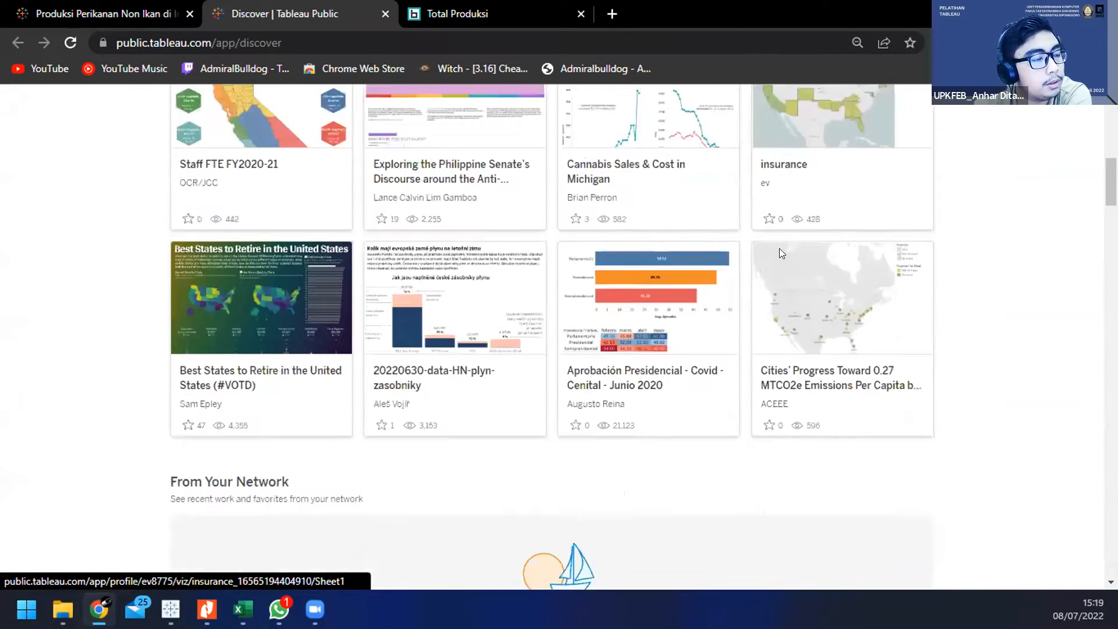
{"action": "scroll", "coordinate": [532, 242], "scroll_direction": "up", "scroll_amount": 2}
{"action": "scroll", "coordinate": [532, 242], "scroll_direction": "down", "scroll_amount": 3}
{"action": "scroll", "coordinate": [499, 204], "scroll_direction": "up", "scroll_amount": 4}
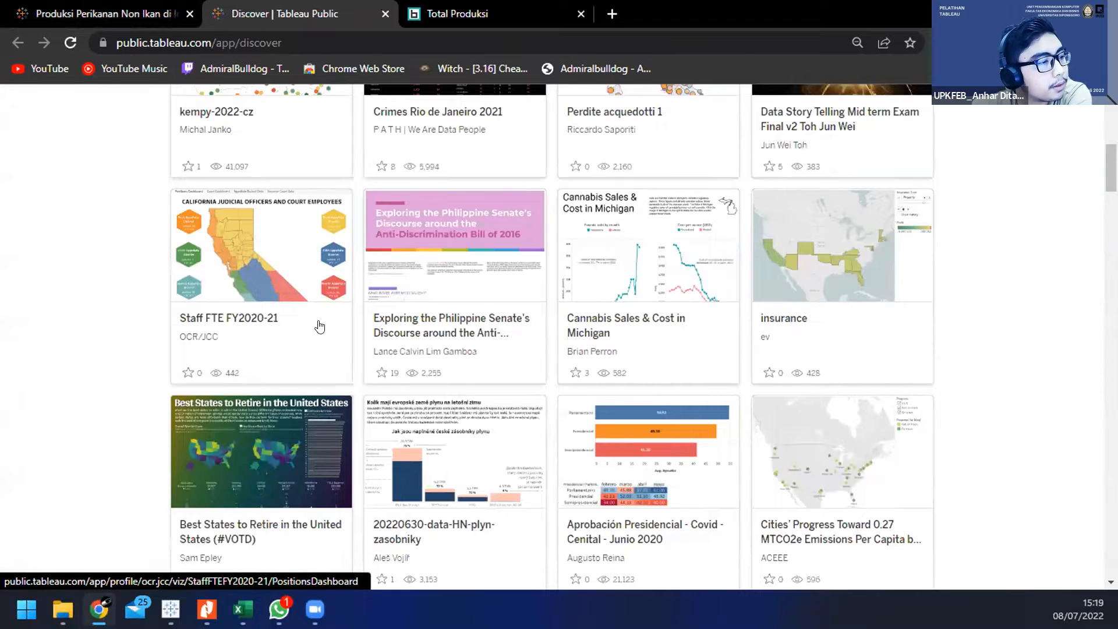
{"action": "scroll", "coordinate": [320, 326], "scroll_direction": "down", "scroll_amount": 3}
{"action": "scroll", "coordinate": [336, 258], "scroll_direction": "up", "scroll_amount": 5}
{"action": "scroll", "coordinate": [336, 258], "scroll_direction": "down", "scroll_amount": 5}
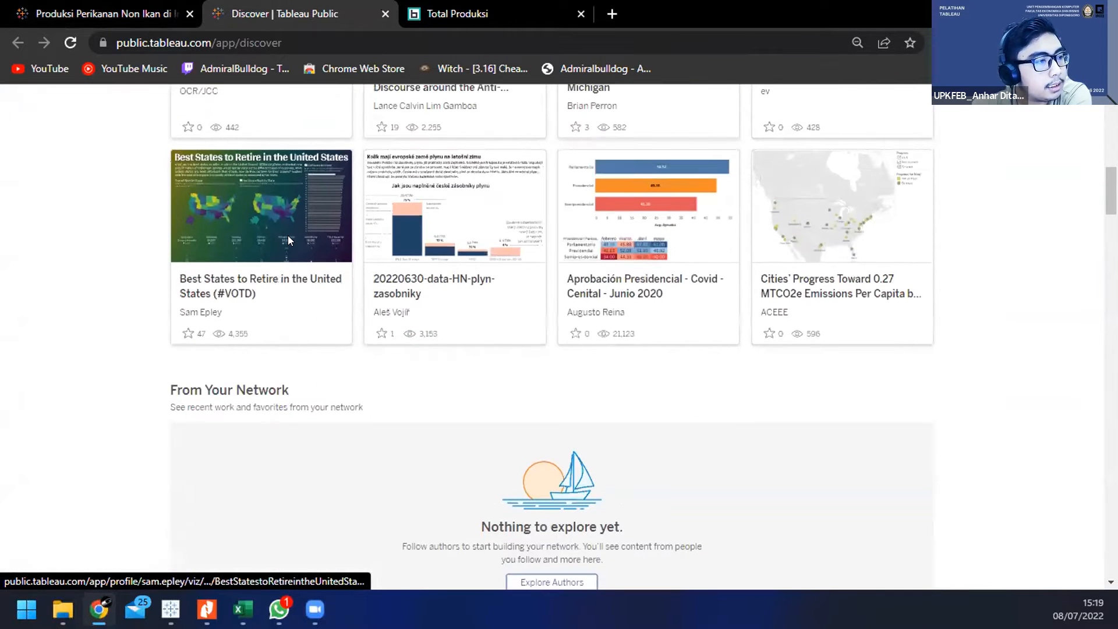
Step: Open the trending viz Best States to Retire in the United States (#VOTD), glancing back at the Produksi Perikanan dashboard while it loads
{"action": "left_click", "coordinate": [281, 284]}
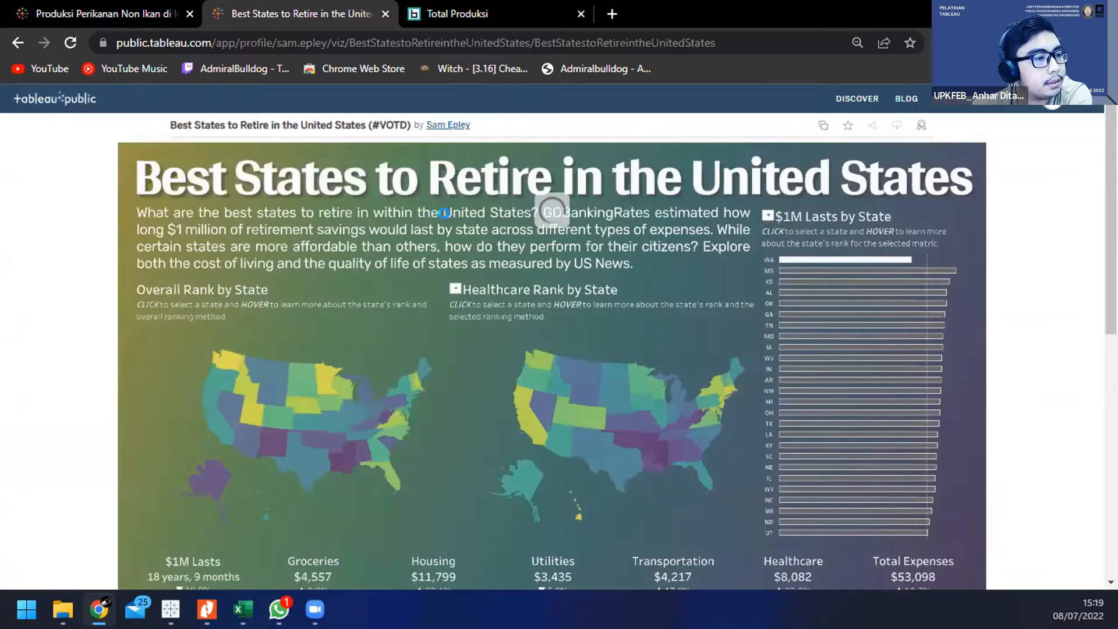
{"action": "scroll", "coordinate": [414, 213], "scroll_direction": "down", "scroll_amount": 2}
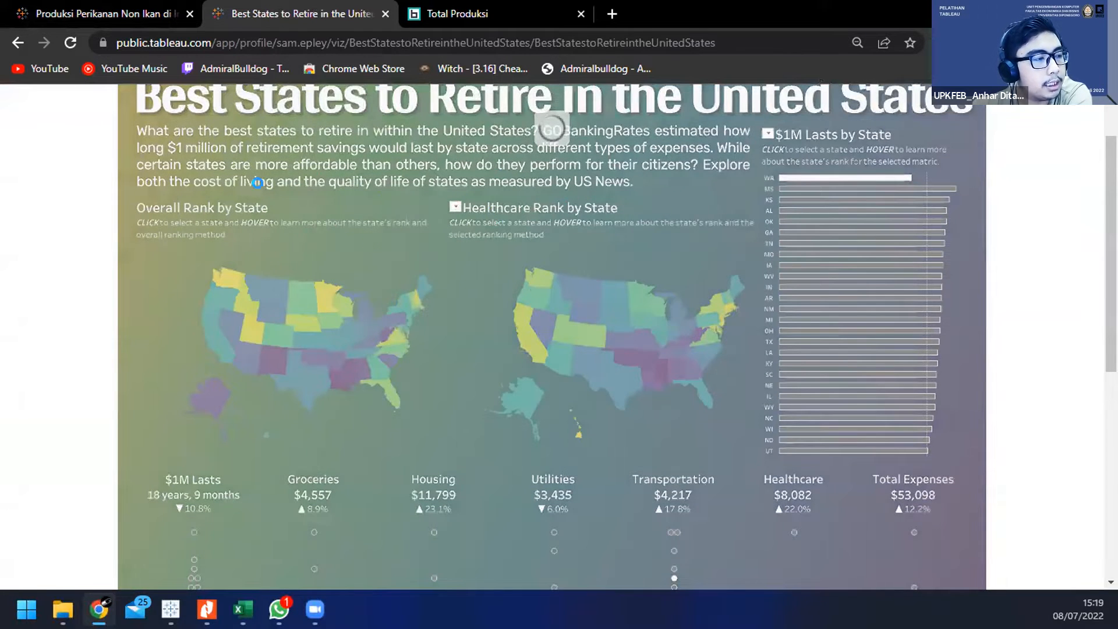
{"action": "left_click", "coordinate": [129, 14]}
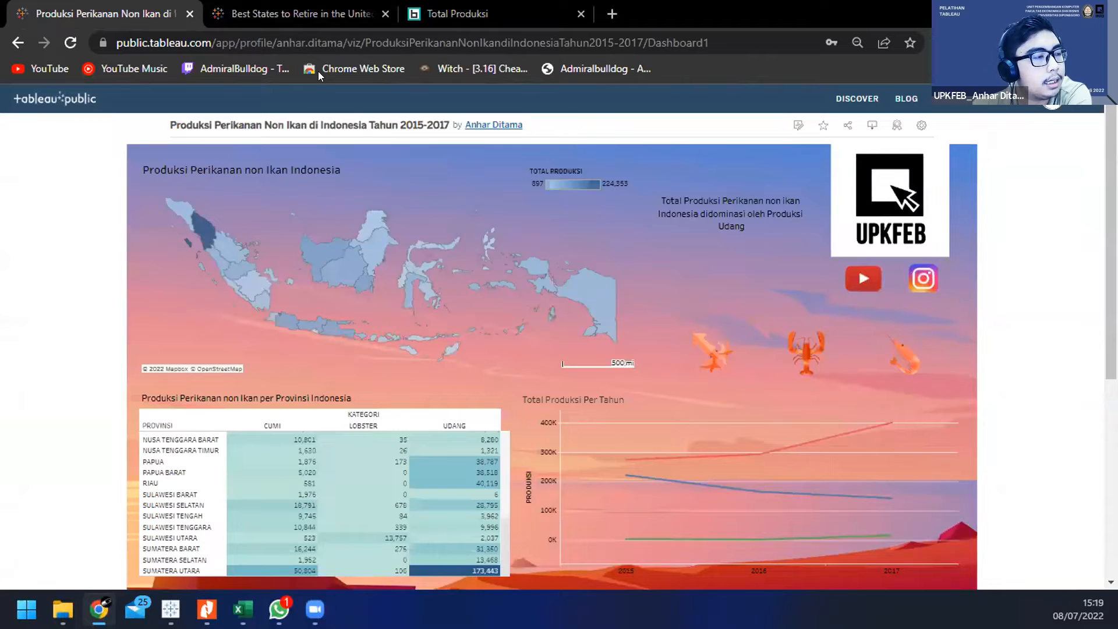
{"action": "left_click", "coordinate": [278, 14]}
{"action": "left_click", "coordinate": [452, 202]}
{"action": "left_click", "coordinate": [426, 173]}
Step: Examine the retirement dashboard's overall and healthcare rank maps and the expense charts below them
{"action": "scroll", "coordinate": [622, 255], "scroll_direction": "down", "scroll_amount": 3}
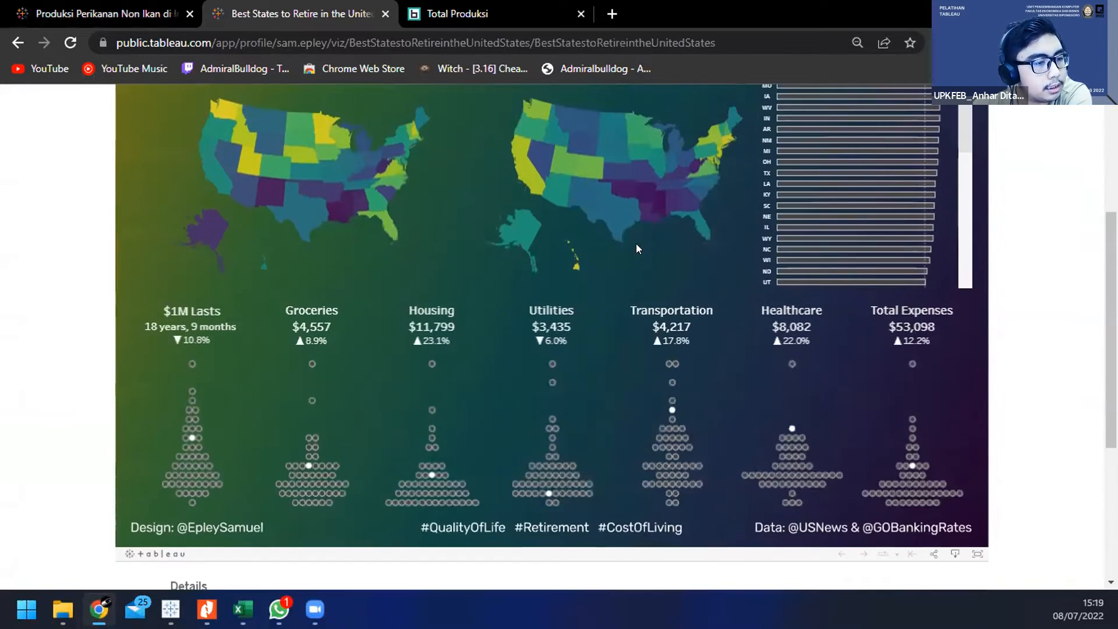
{"action": "scroll", "coordinate": [540, 288], "scroll_direction": "up", "scroll_amount": 5}
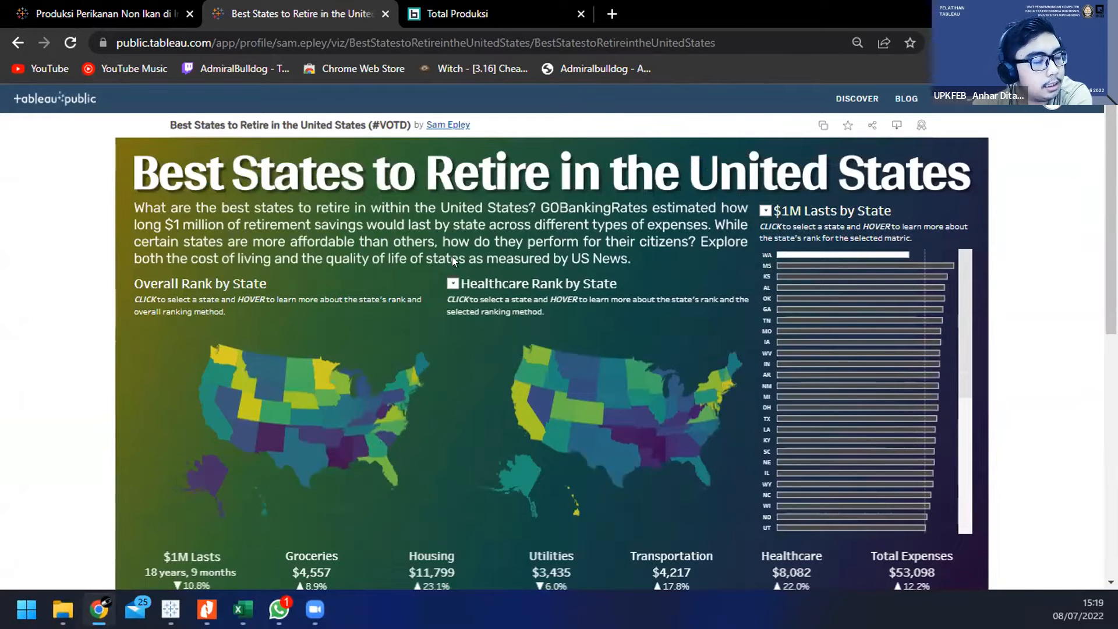
{"action": "scroll", "coordinate": [582, 407], "scroll_direction": "down", "scroll_amount": 3}
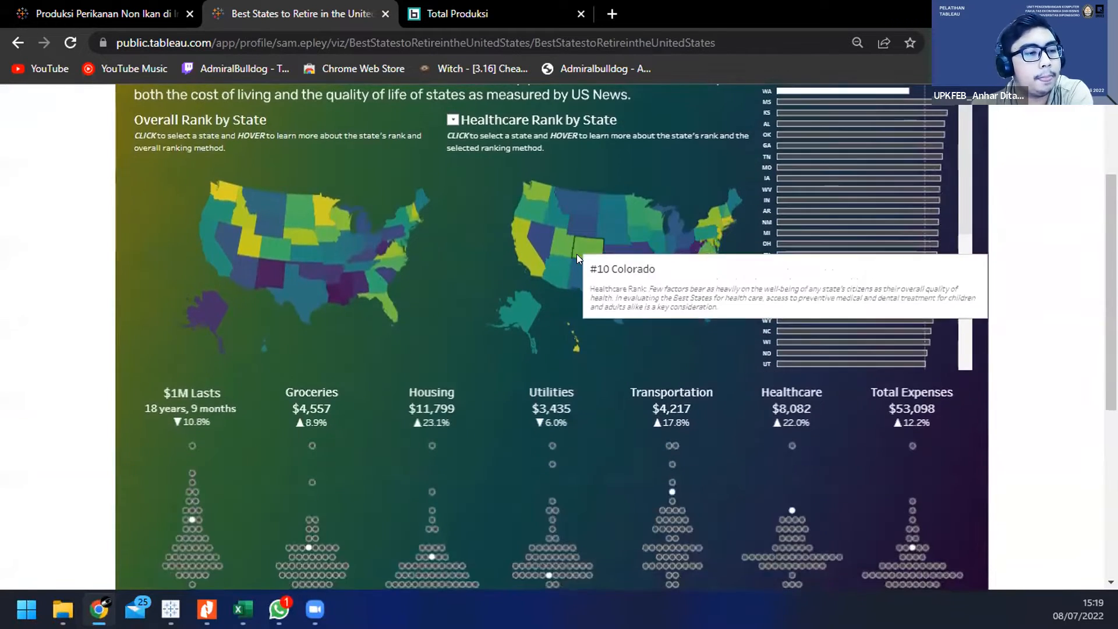
{"action": "scroll", "coordinate": [701, 264], "scroll_direction": "up", "scroll_amount": 2}
{"action": "scroll", "coordinate": [701, 269], "scroll_direction": "up", "scroll_amount": 1}
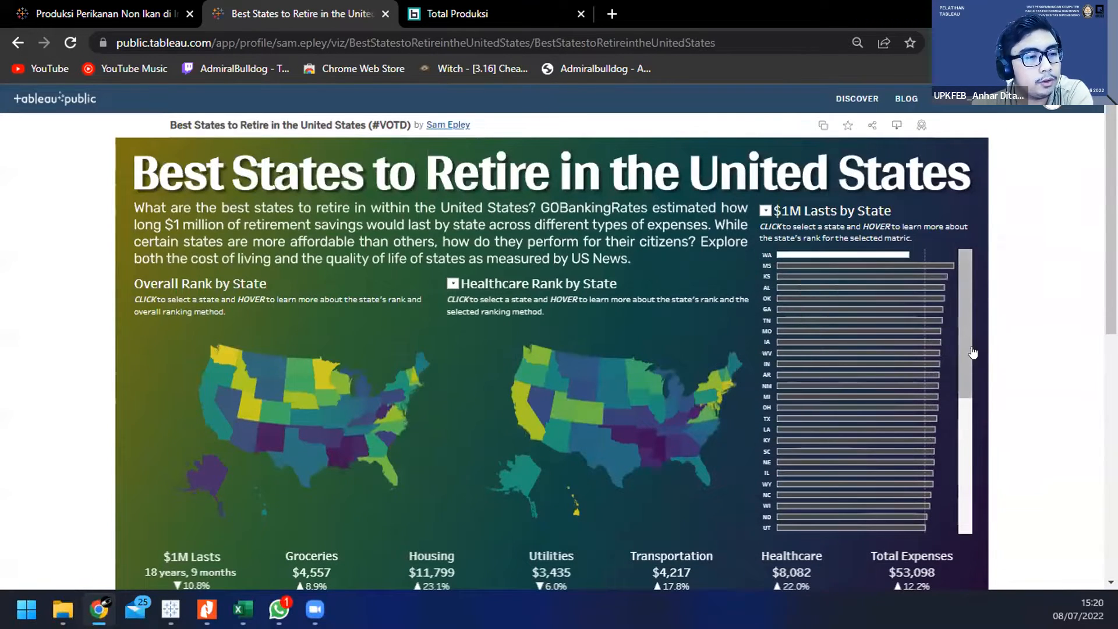
{"action": "scroll", "coordinate": [966, 390], "scroll_direction": "down", "scroll_amount": 5}
Step: Look through the states in the $1M Lasts by State bar chart and check its selector
{"action": "left_click_drag", "start_coordinate": [966, 390], "coordinate": [970, 252]}
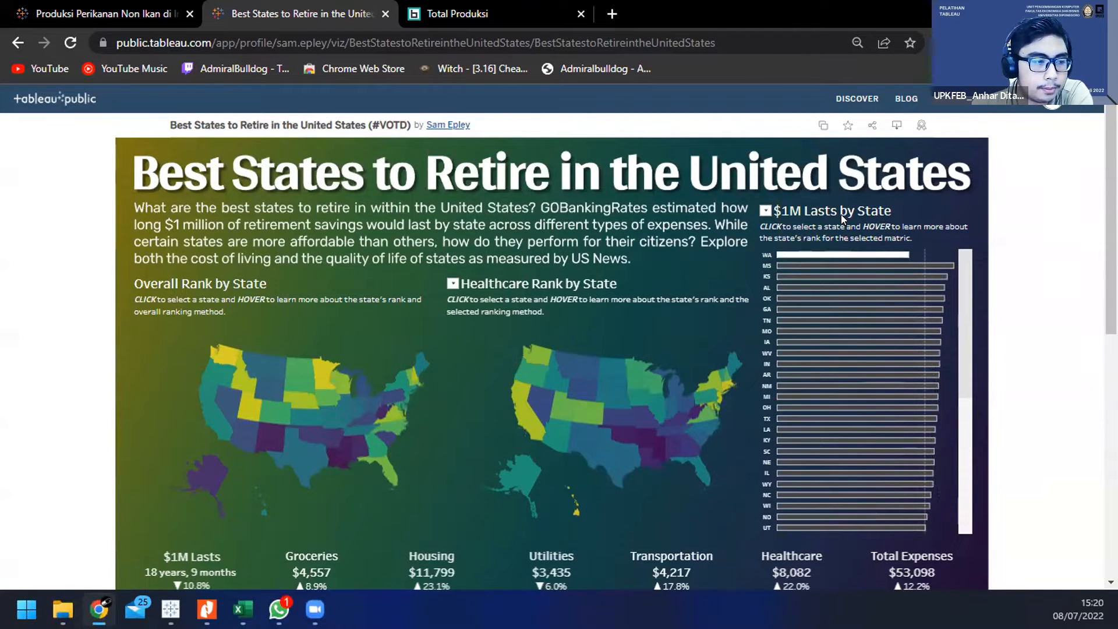
{"action": "left_click_drag", "start_coordinate": [962, 257], "coordinate": [961, 256]}
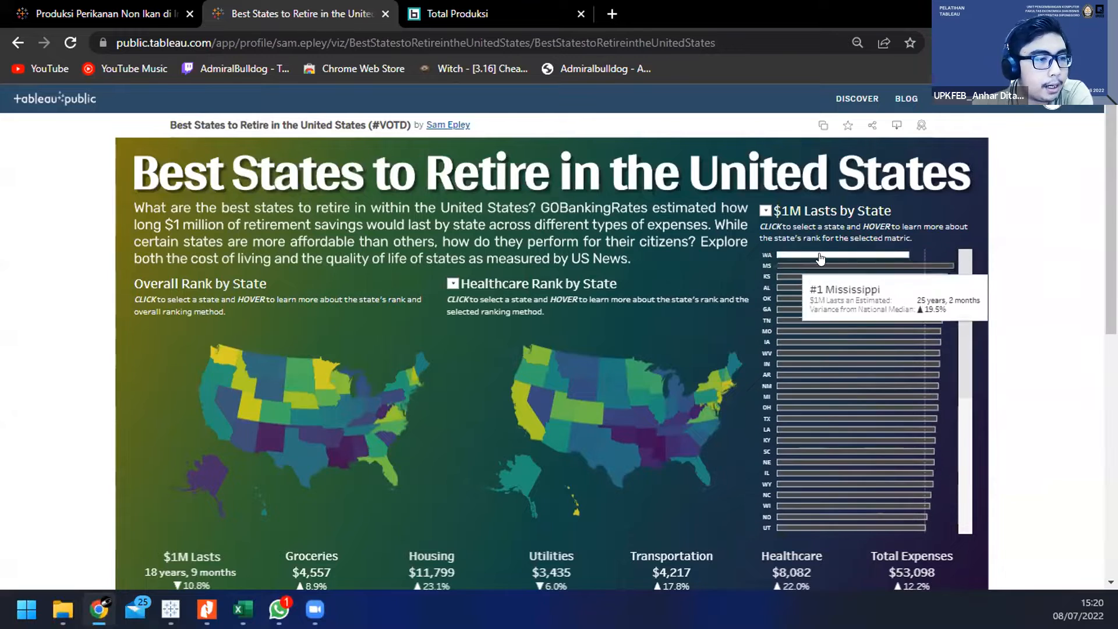
{"action": "left_click", "coordinate": [764, 210]}
{"action": "left_click", "coordinate": [764, 211]}
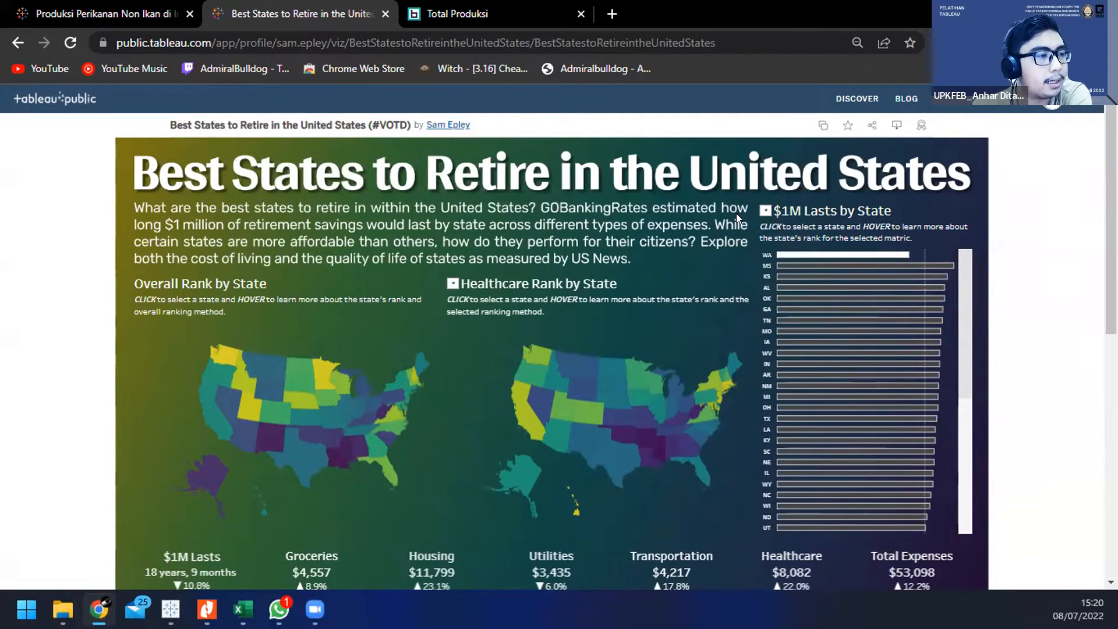
Step: Review the whole retirement dashboard again, from its title down to the expense distributions and viz details
{"action": "scroll", "coordinate": [553, 184], "scroll_direction": "down", "scroll_amount": 3}
{"action": "scroll", "coordinate": [544, 171], "scroll_direction": "up", "scroll_amount": 3}
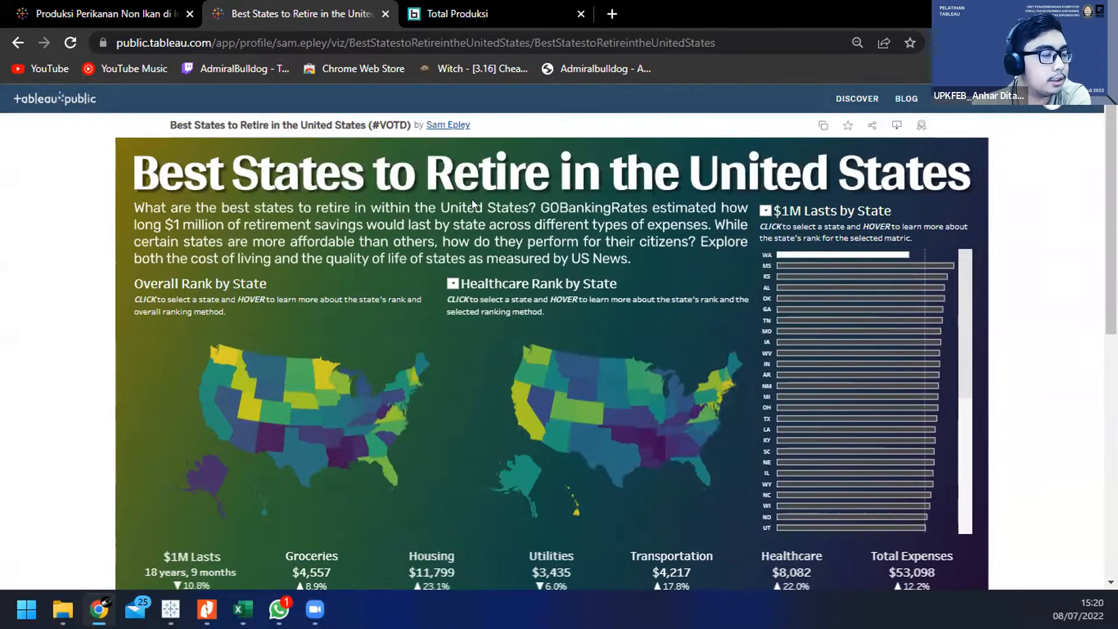
{"action": "scroll", "coordinate": [361, 217], "scroll_direction": "down", "scroll_amount": 3}
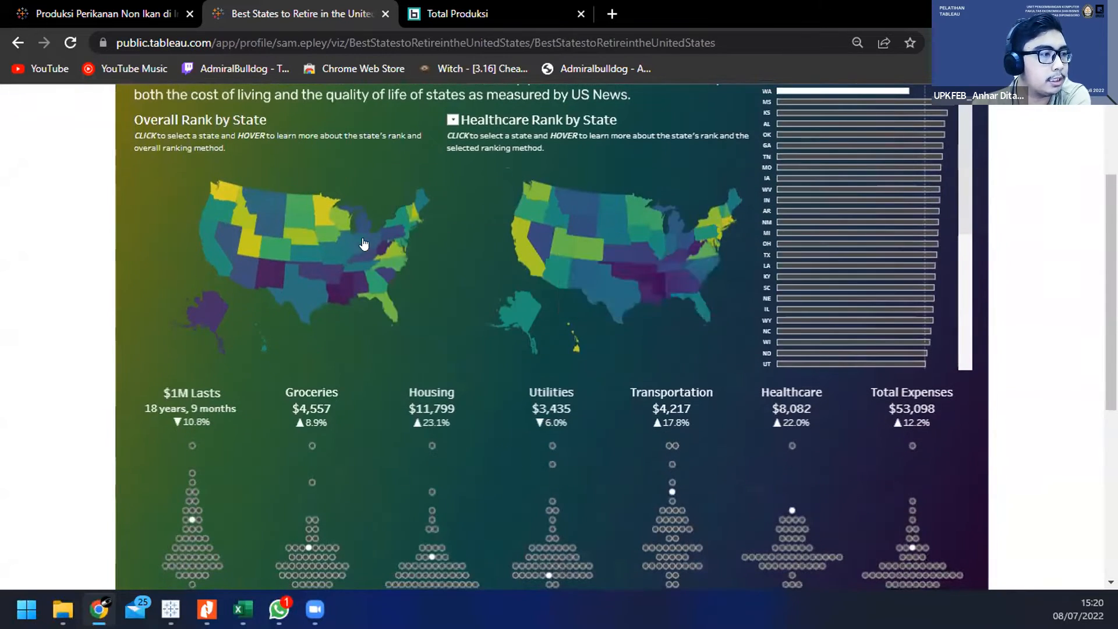
{"action": "scroll", "coordinate": [542, 321], "scroll_direction": "down", "scroll_amount": 3}
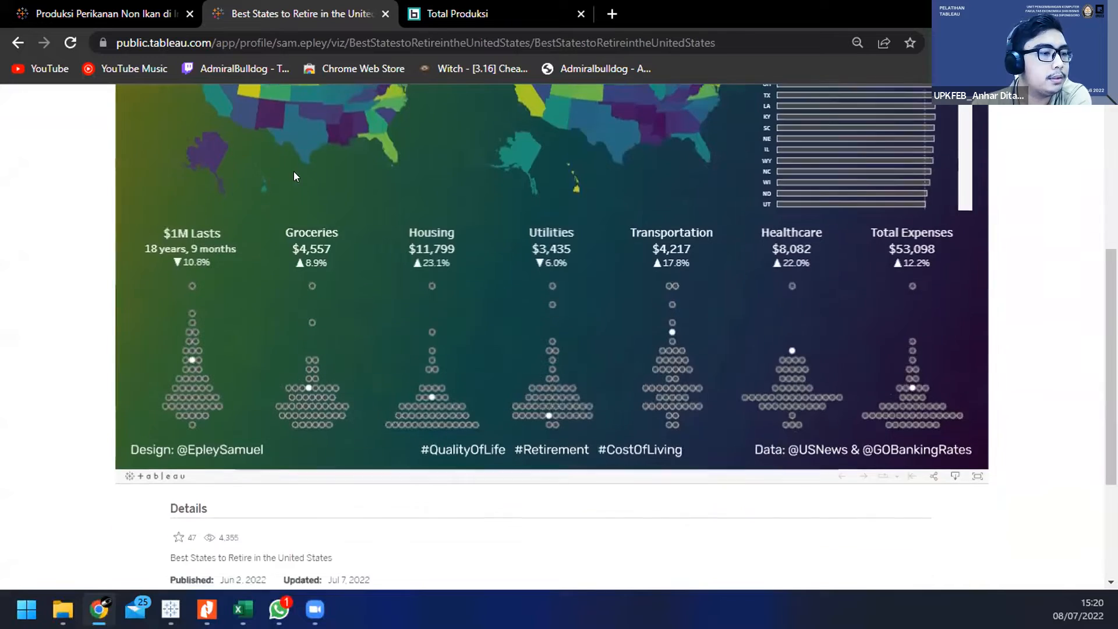
{"action": "scroll", "coordinate": [514, 154], "scroll_direction": "up", "scroll_amount": 3}
{"action": "scroll", "coordinate": [514, 155], "scroll_direction": "up", "scroll_amount": 3}
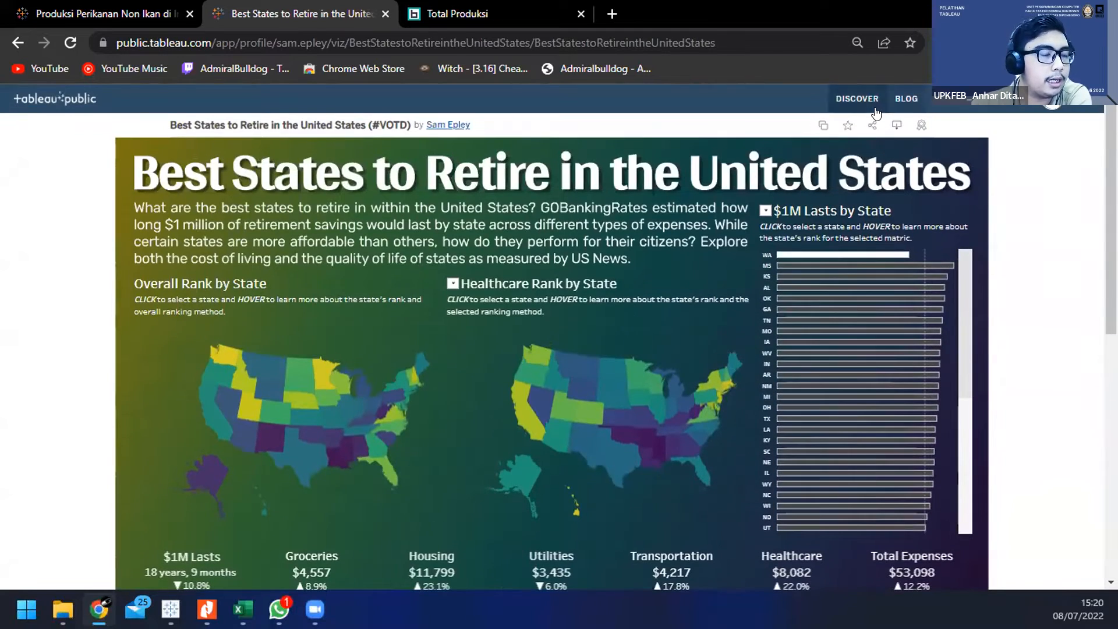
Step: Skim the Discover page's trending vizzes again and return to the Produksi Perikanan Non Ikan dashboard
{"action": "scroll", "coordinate": [670, 242], "scroll_direction": "down", "scroll_amount": 6}
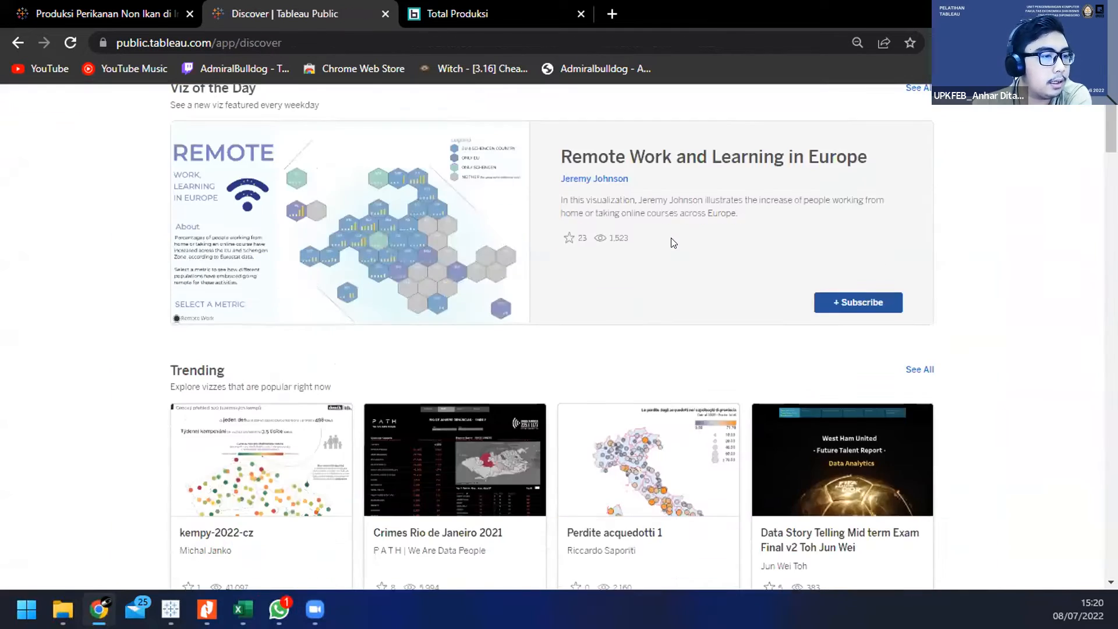
{"action": "scroll", "coordinate": [489, 245], "scroll_direction": "down", "scroll_amount": 5}
{"action": "key", "text": "ctrl+shift+Tab"}
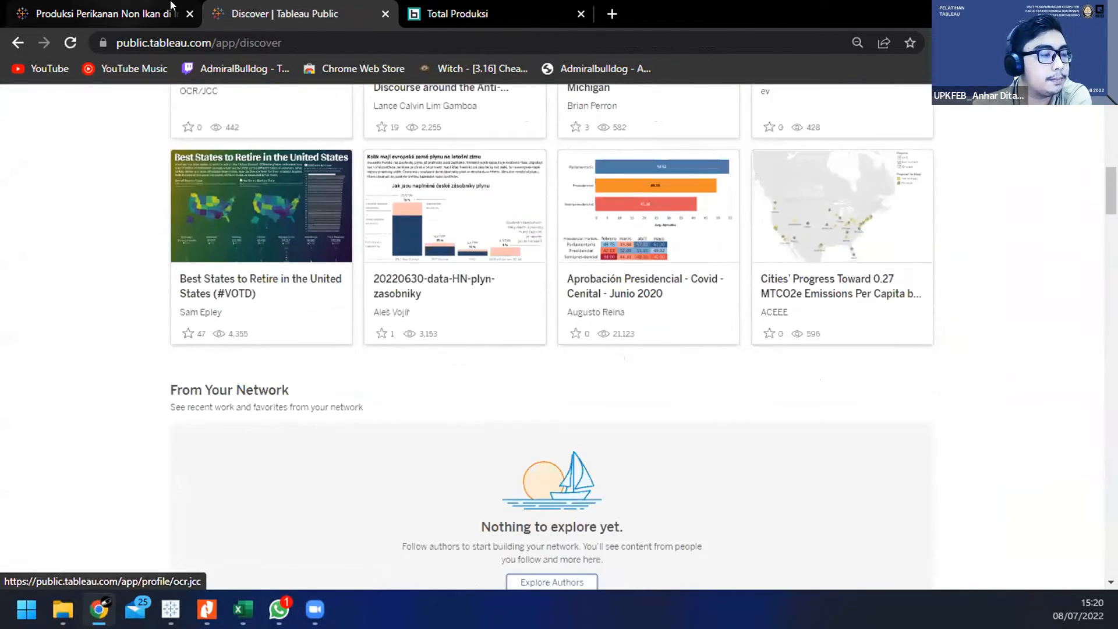
{"action": "scroll", "coordinate": [412, 216], "scroll_direction": "down", "scroll_amount": 1}
{"action": "scroll", "coordinate": [417, 217], "scroll_direction": "down", "scroll_amount": 2}
{"action": "scroll", "coordinate": [386, 152], "scroll_direction": "up", "scroll_amount": 3}
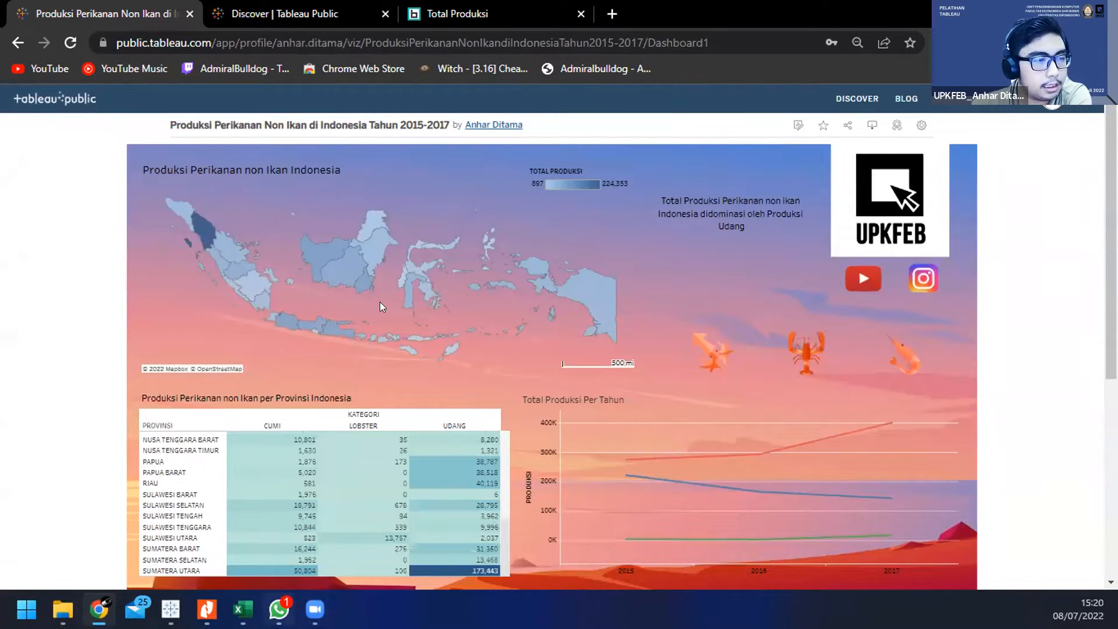
Step: Switch to the Tableau Public desktop app and check its file commands without choosing any
{"action": "mouse_move", "coordinate": [170, 609]}
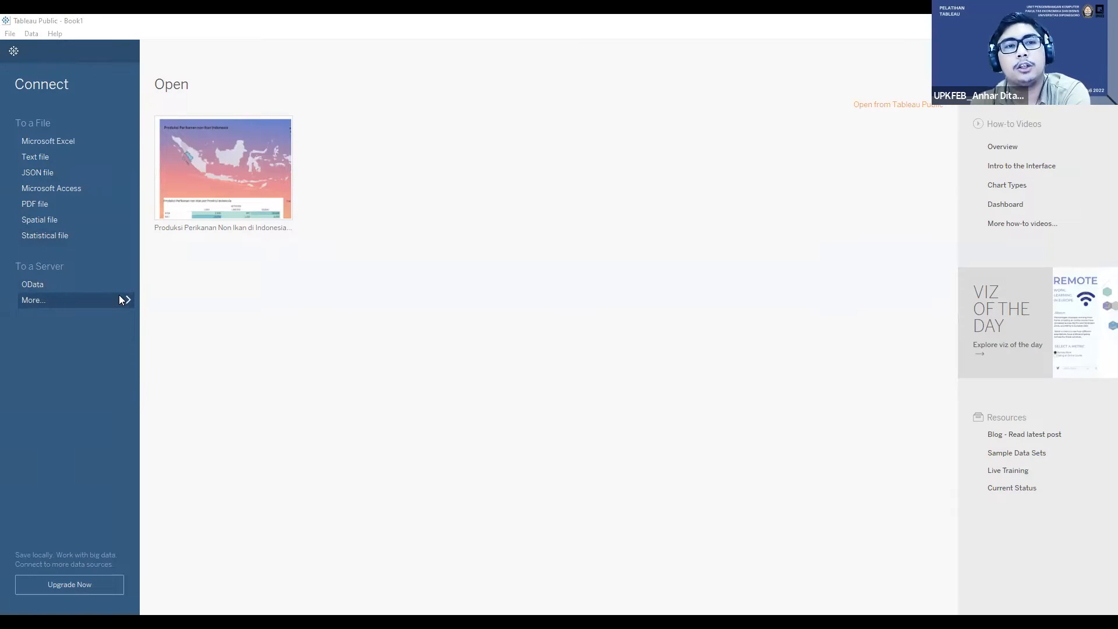
{"action": "left_click", "coordinate": [26, 22]}
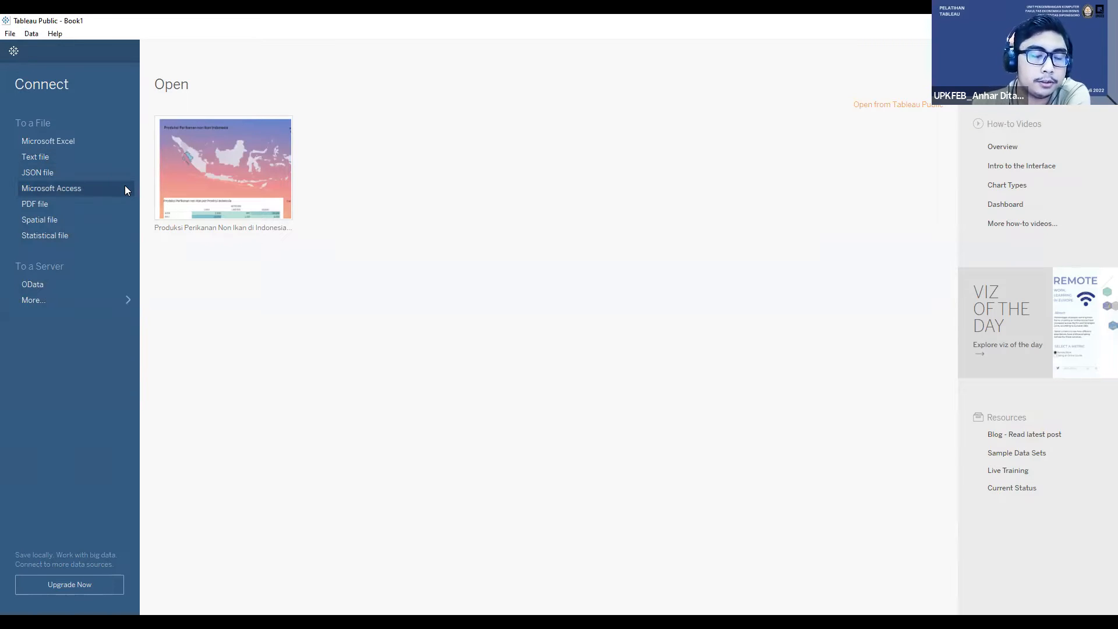
{"action": "left_click", "coordinate": [16, 35]}
{"action": "left_click", "coordinate": [16, 35]}
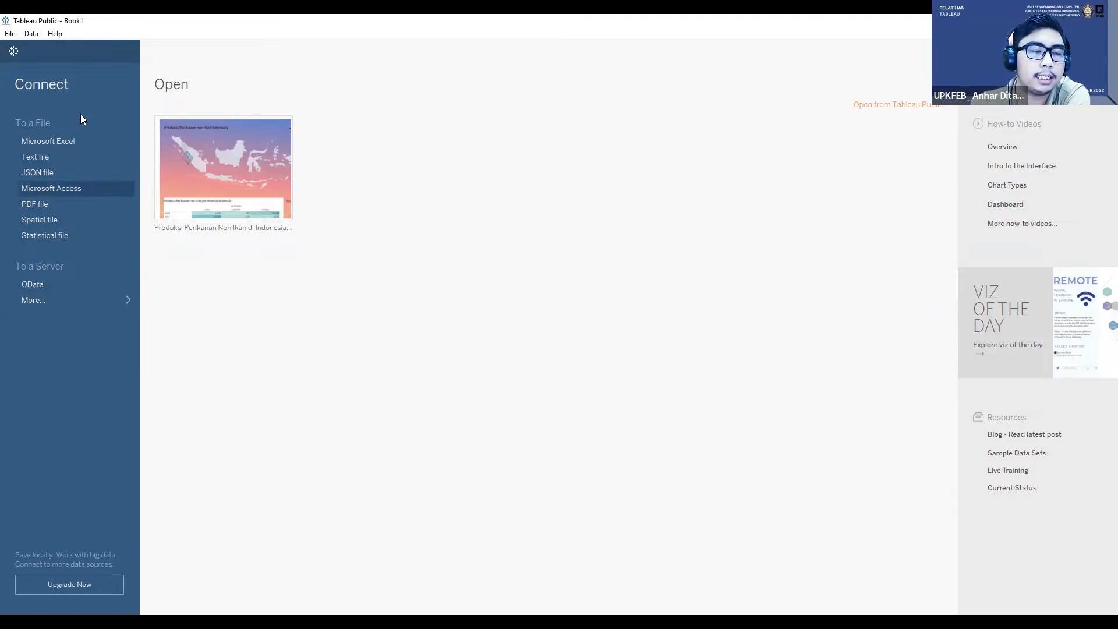
Step: View the additional server connectors and the Microsoft Excel file picker, leaving it without choosing a workbook
{"action": "left_click", "coordinate": [91, 303]}
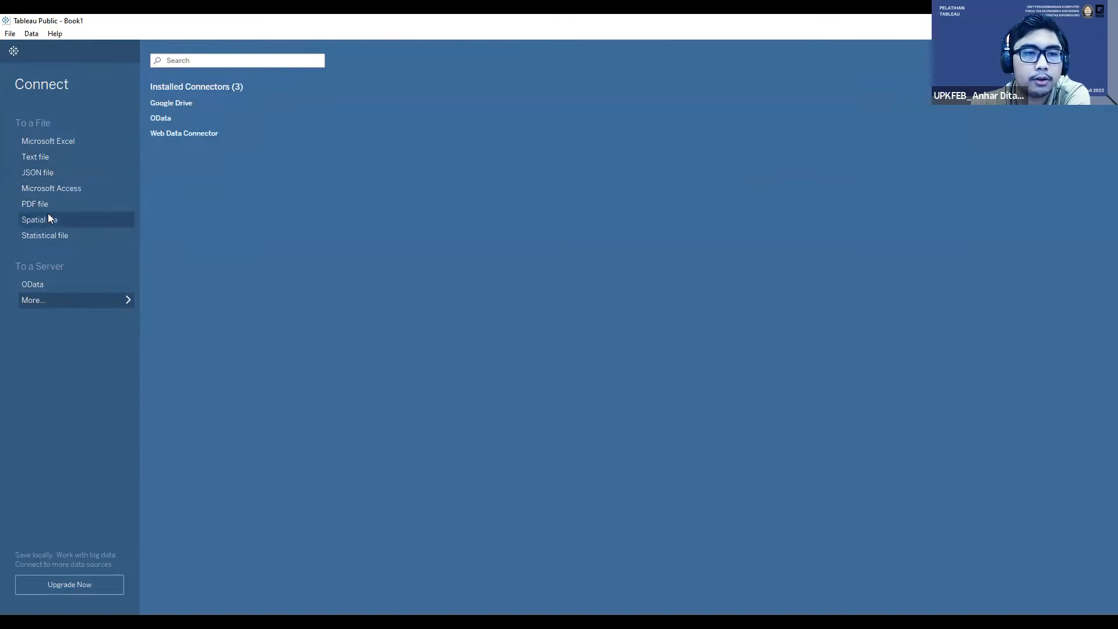
{"action": "left_click", "coordinate": [59, 141]}
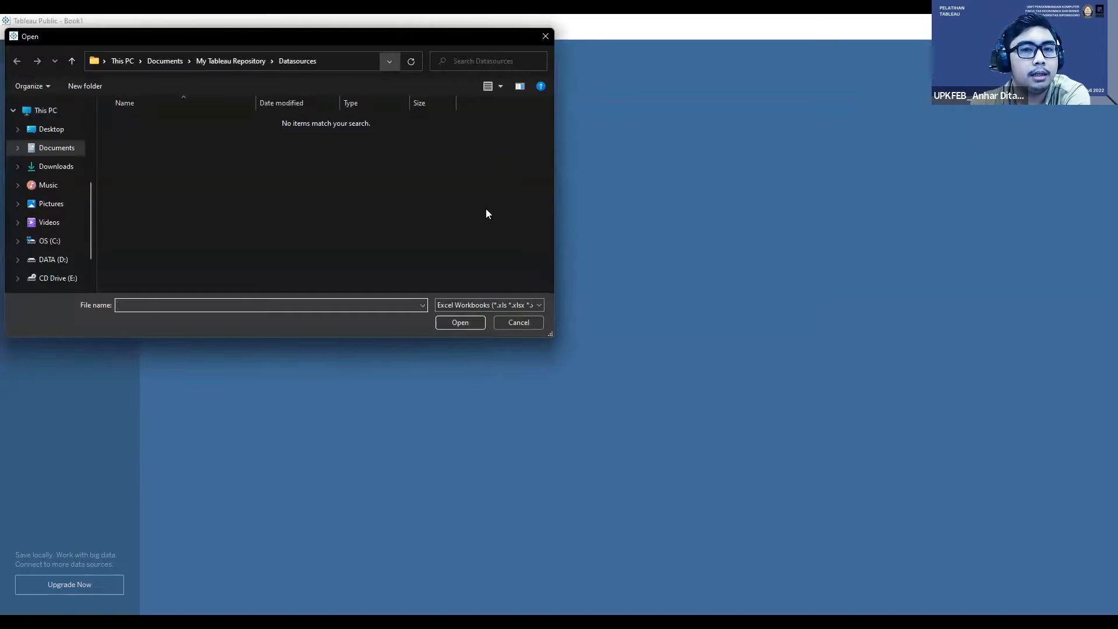
{"action": "left_click", "coordinate": [516, 326]}
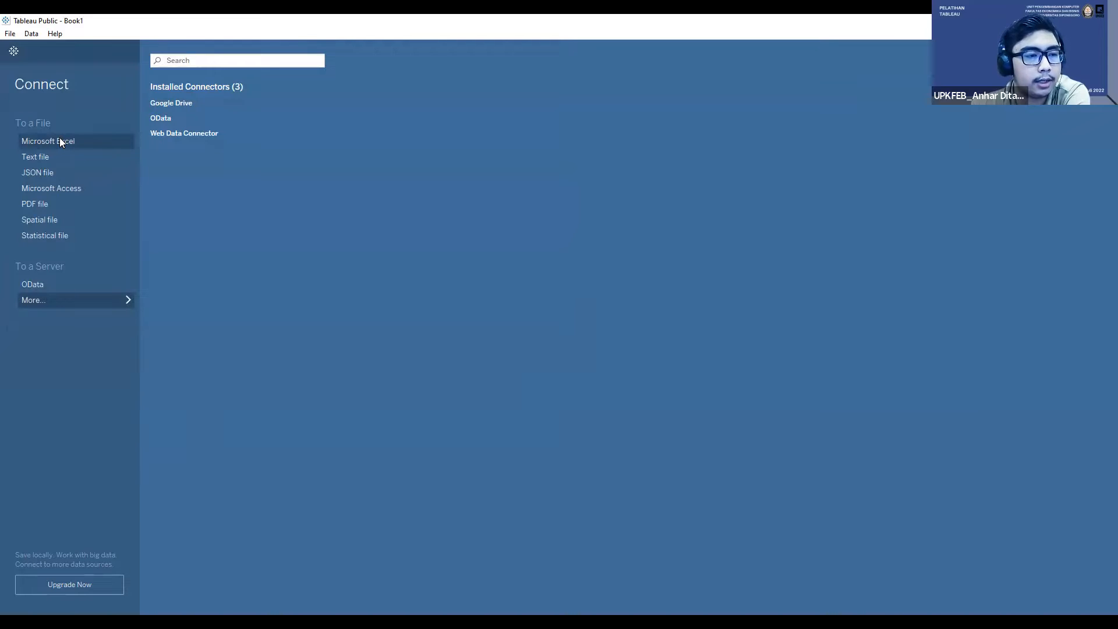
Step: Toggle between the start page and the blank Sheet 1 worksheet, ending on the start page
{"action": "left_click", "coordinate": [15, 52]}
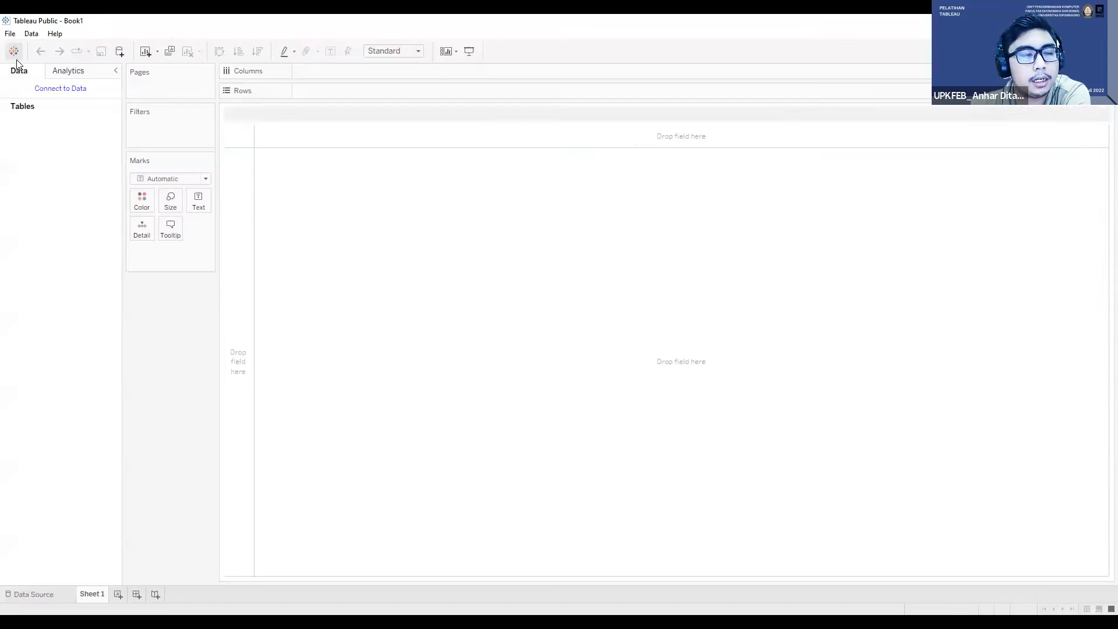
{"action": "left_click", "coordinate": [14, 52]}
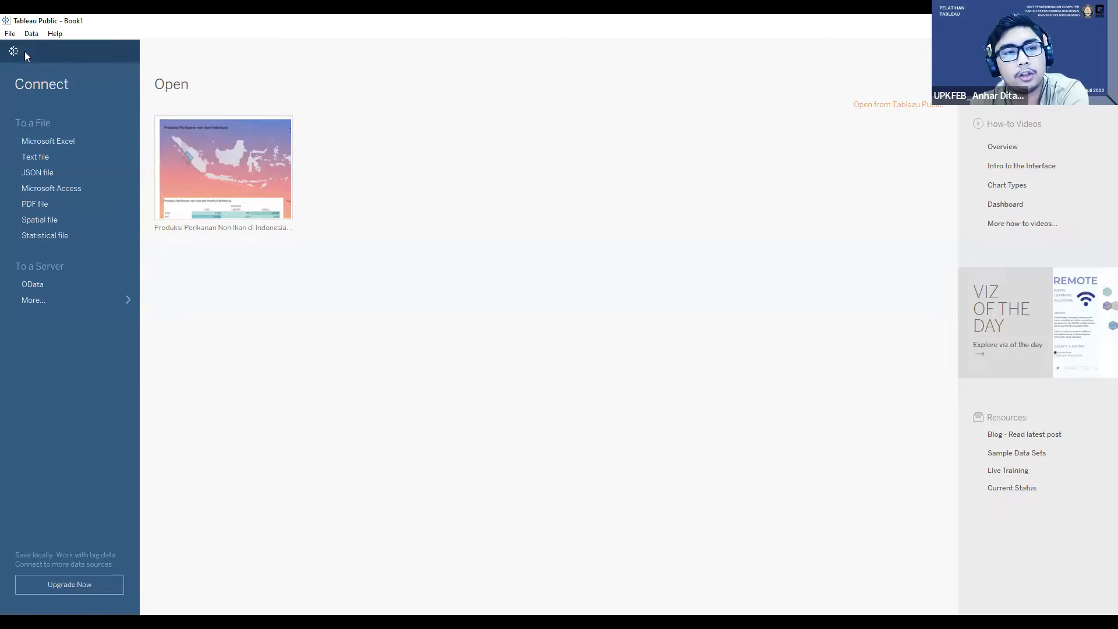
{"action": "left_click", "coordinate": [14, 53]}
{"action": "left_click", "coordinate": [14, 53]}
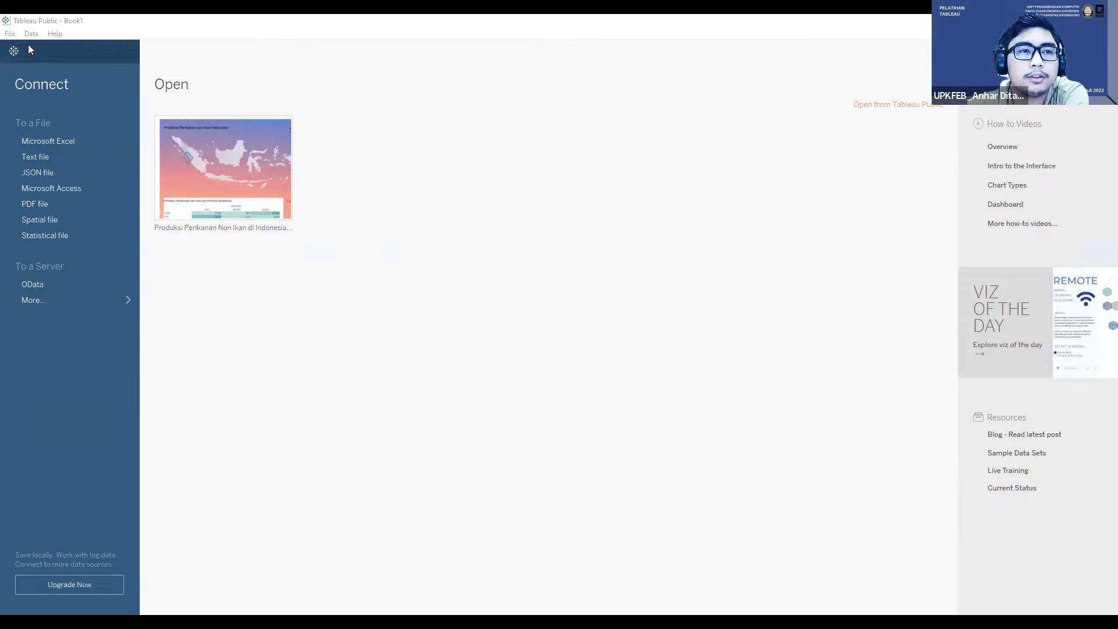
Step: Connect to the Microsoft Excel workbook Dataset Perikanan in the Bahan Pelatihan folder under Pictures
{"action": "left_click", "coordinate": [12, 54]}
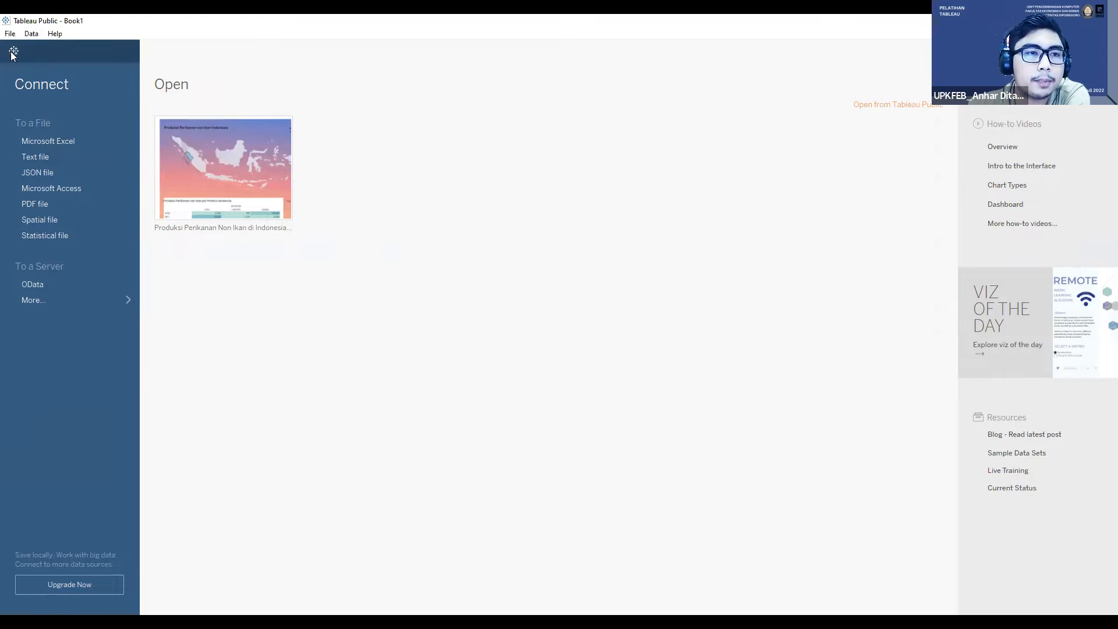
{"action": "left_click", "coordinate": [42, 136]}
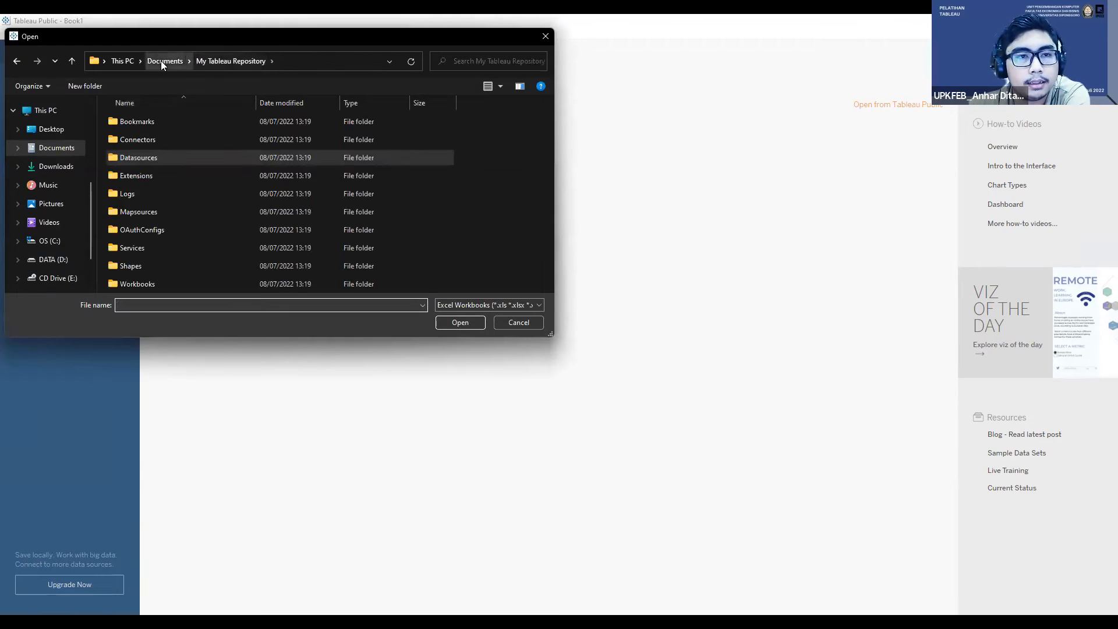
{"action": "left_click", "coordinate": [160, 61]}
{"action": "scroll", "coordinate": [77, 177], "scroll_direction": "down", "scroll_amount": 1}
{"action": "left_click", "coordinate": [68, 179]}
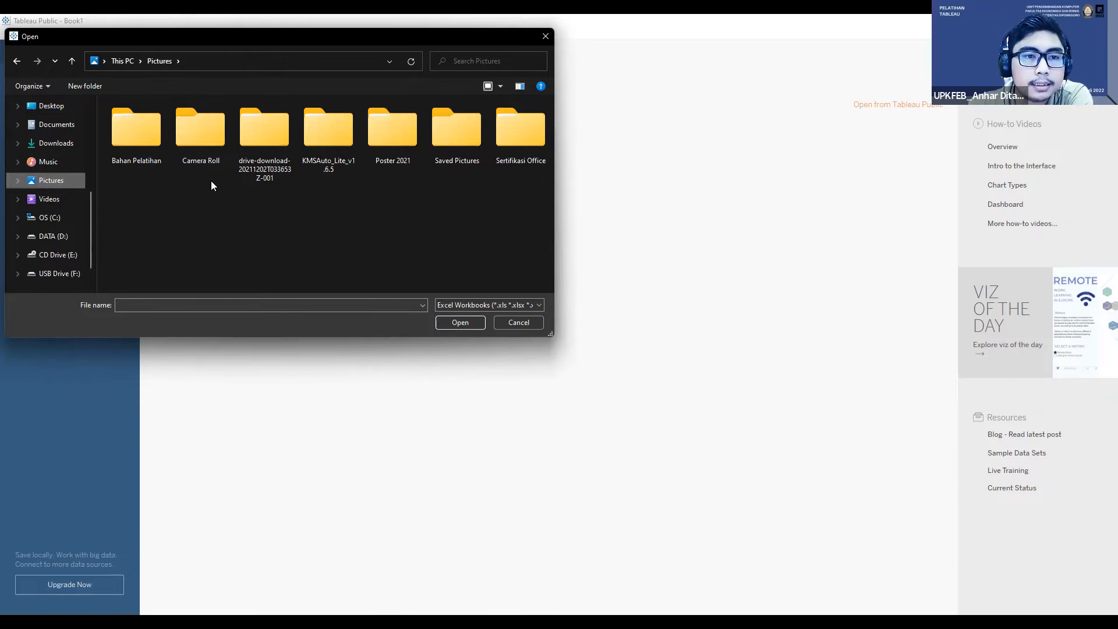
{"action": "left_click", "coordinate": [154, 149]}
{"action": "double_click", "coordinate": [155, 134]}
{"action": "left_click", "coordinate": [154, 137]}
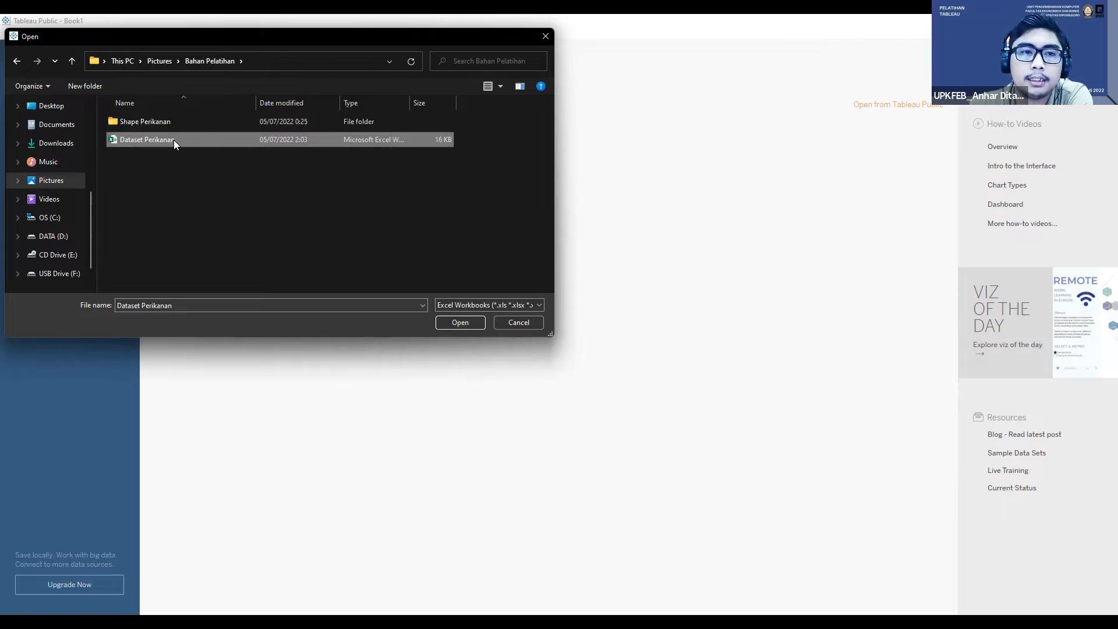
{"action": "double_click", "coordinate": [173, 140]}
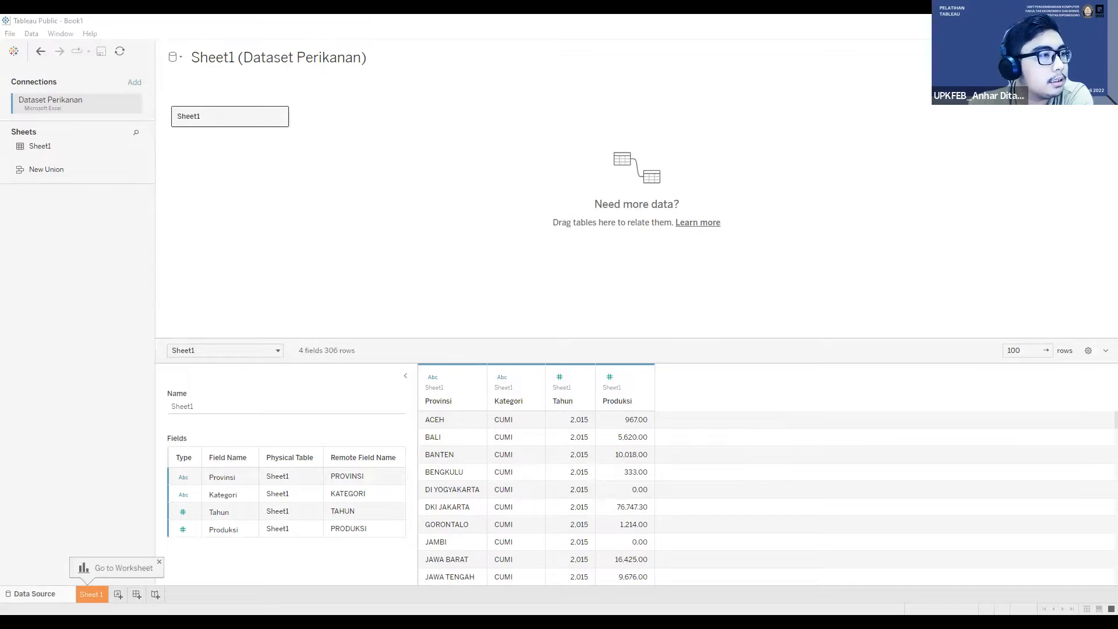
Step: Switch to the statistik-kkp fish production page in the browser and set Jenis Produksi Ikan to Produksi Perikanan Tangkap Laut
{"action": "key", "text": "alt+Tab"}
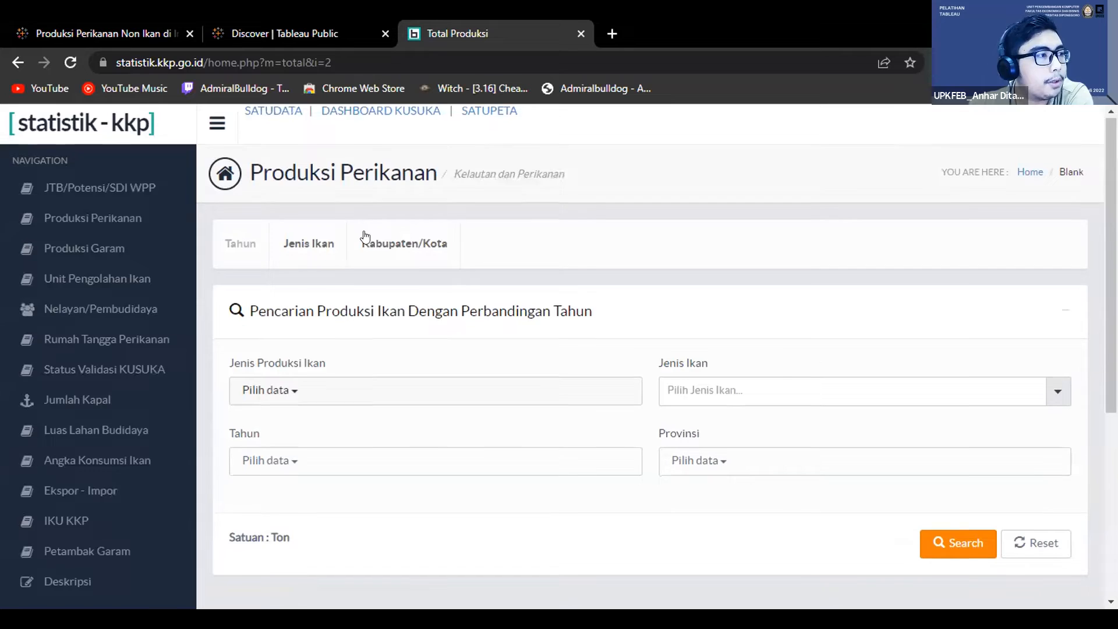
{"action": "scroll", "coordinate": [788, 344], "scroll_direction": "down", "scroll_amount": 2}
{"action": "left_click", "coordinate": [716, 309]}
{"action": "left_click", "coordinate": [573, 314]}
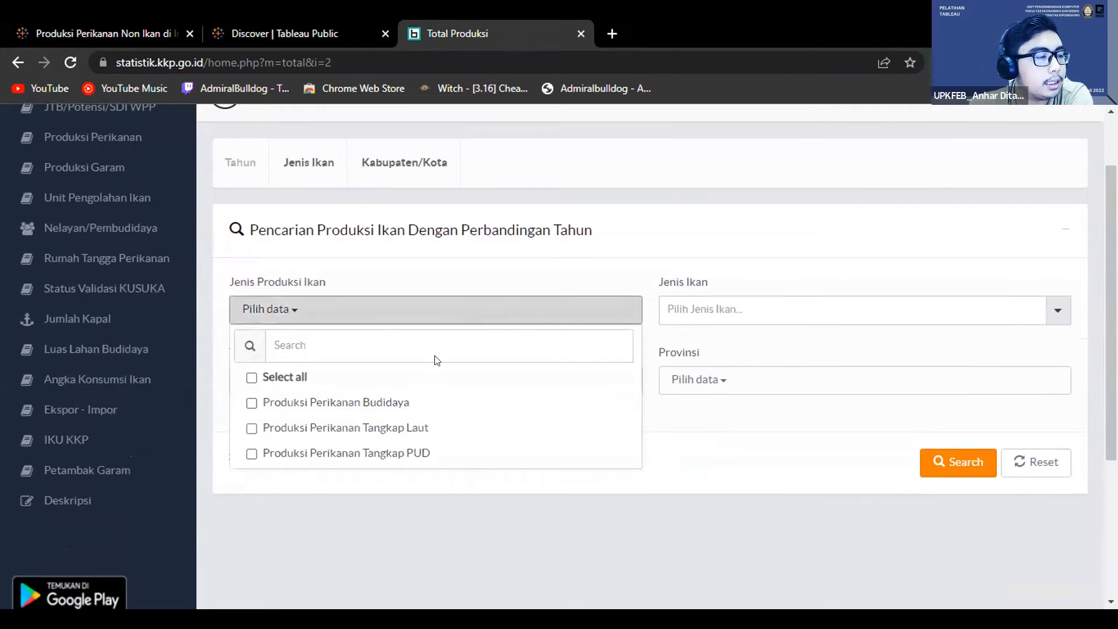
{"action": "left_click", "coordinate": [387, 427]}
{"action": "left_click", "coordinate": [448, 286]}
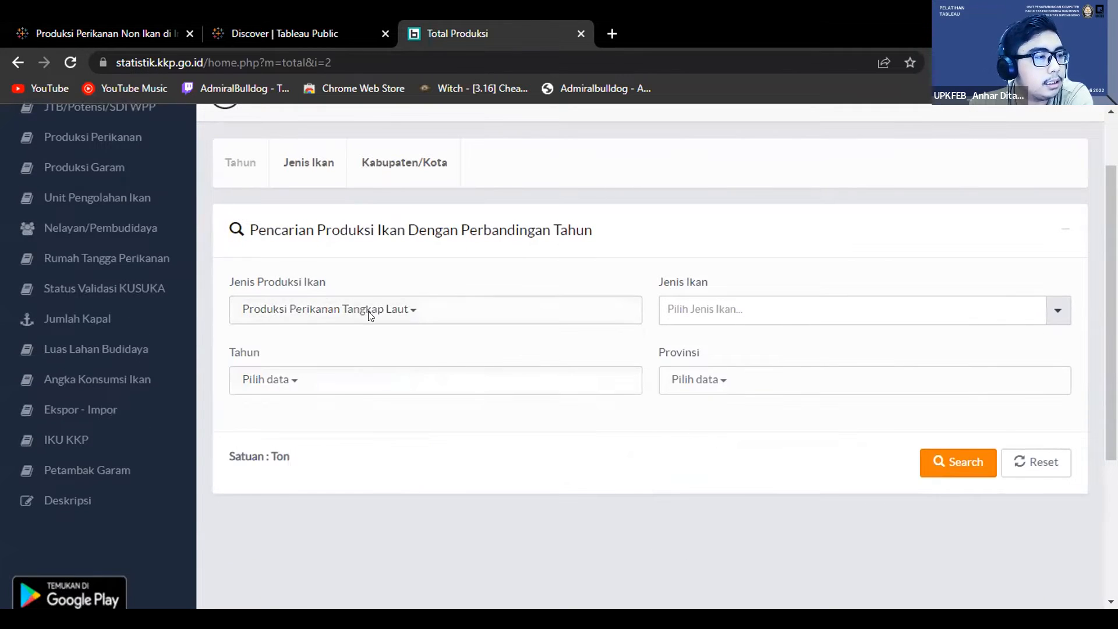
Step: Select the years 2015, 2016 and 2017 in the Tahun filter of the production search
{"action": "left_click", "coordinate": [360, 389]}
{"action": "scroll", "coordinate": [267, 443], "scroll_direction": "down", "scroll_amount": 2}
{"action": "scroll", "coordinate": [267, 442], "scroll_direction": "up", "scroll_amount": 2}
{"action": "scroll", "coordinate": [274, 443], "scroll_direction": "down", "scroll_amount": 3}
{"action": "scroll", "coordinate": [280, 452], "scroll_direction": "up", "scroll_amount": 3}
{"action": "scroll", "coordinate": [288, 459], "scroll_direction": "down", "scroll_amount": 2}
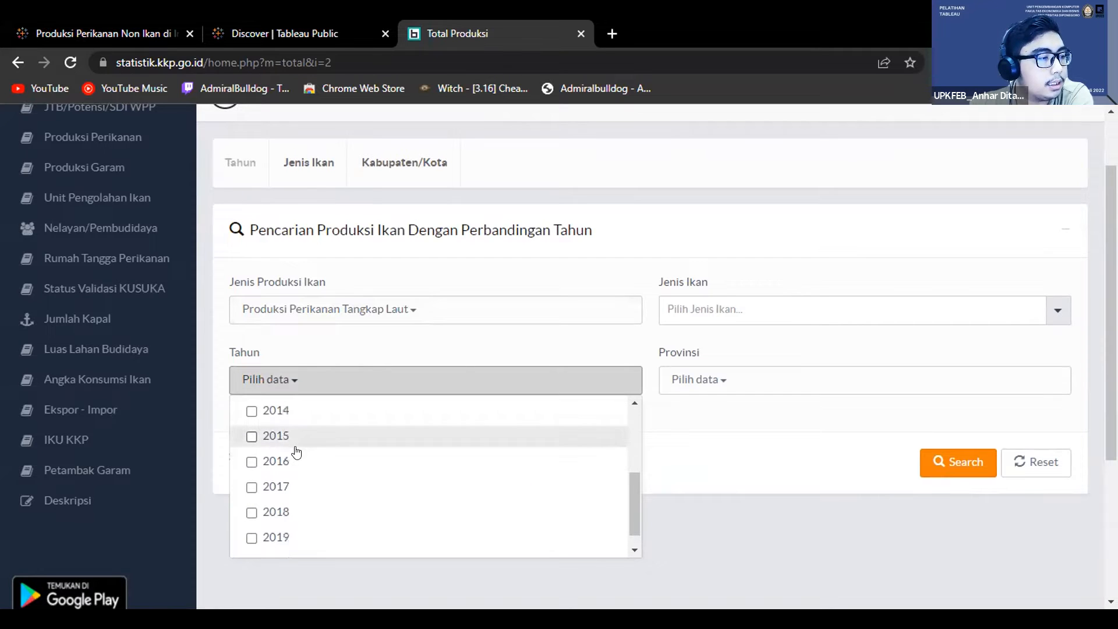
{"action": "left_click", "coordinate": [285, 437]}
{"action": "left_click", "coordinate": [284, 461]}
{"action": "left_click", "coordinate": [282, 486]}
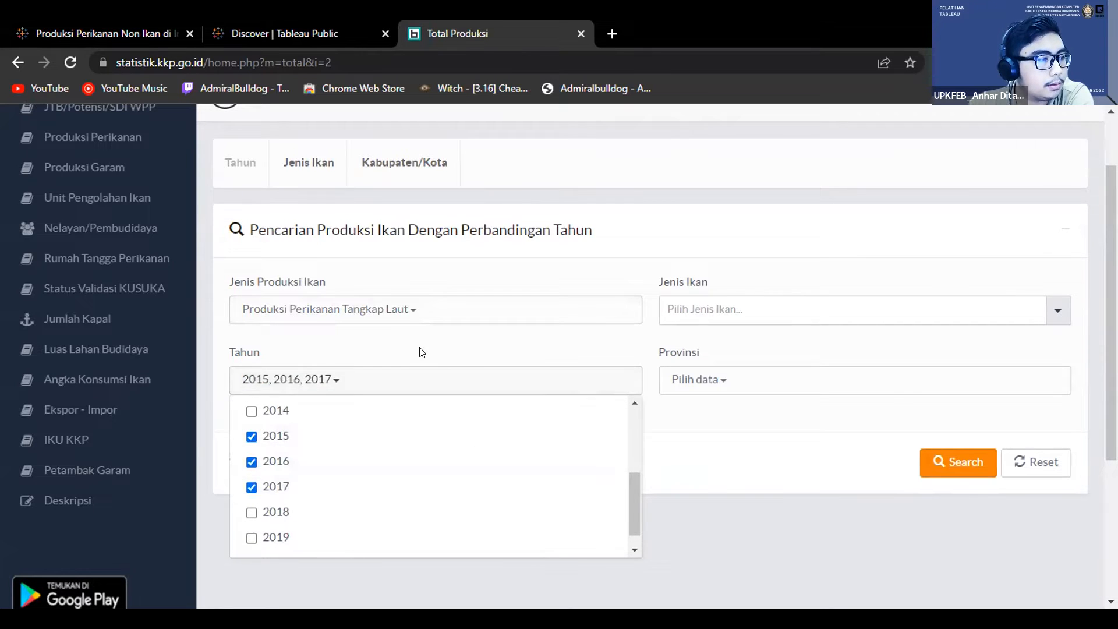
{"action": "left_click", "coordinate": [395, 367]}
Step: Choose Cumi-Cumi as the Jenis Ikan, select all provinces, and run the production search
{"action": "left_click", "coordinate": [766, 311]}
{"action": "scroll", "coordinate": [725, 420], "scroll_direction": "down", "scroll_amount": 6}
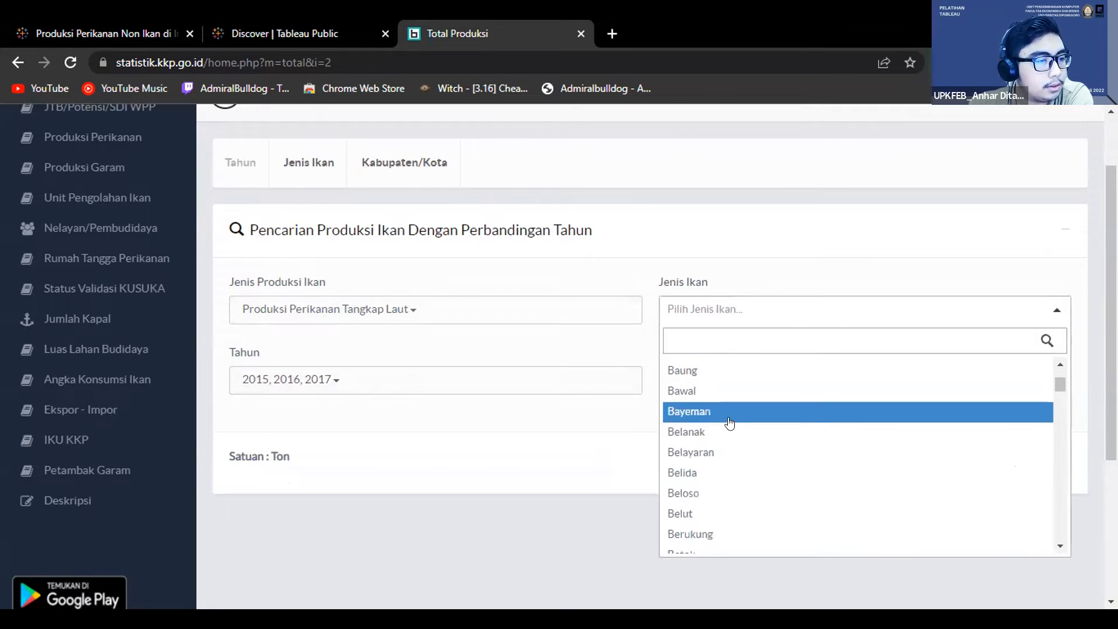
{"action": "scroll", "coordinate": [721, 409], "scroll_direction": "up", "scroll_amount": 2}
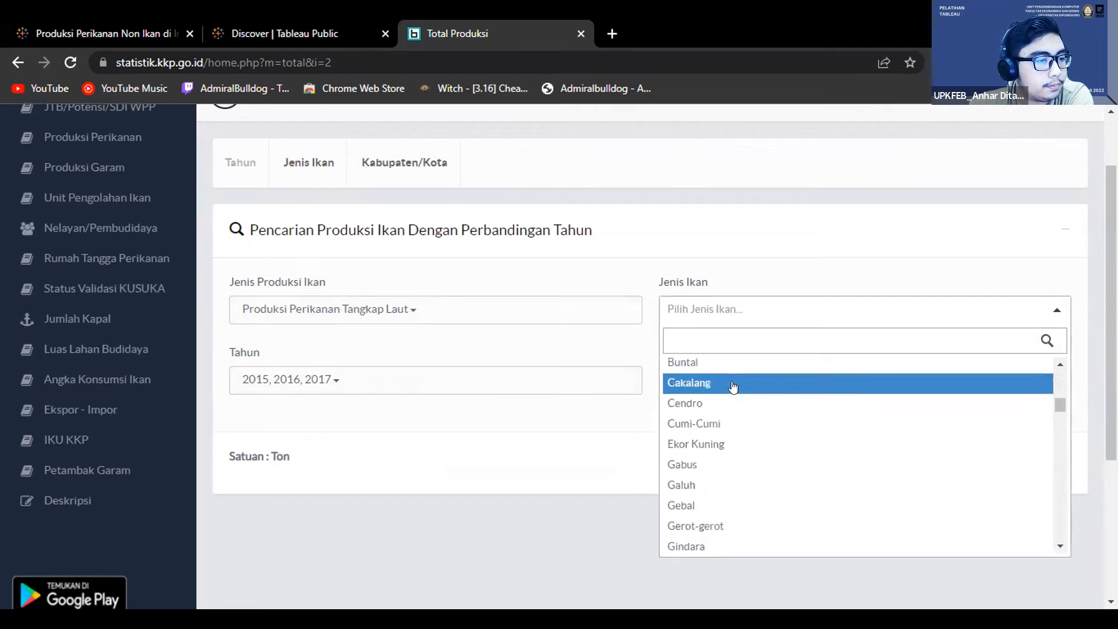
{"action": "scroll", "coordinate": [720, 408], "scroll_direction": "up", "scroll_amount": 2}
{"action": "left_click", "coordinate": [717, 521]}
{"action": "left_click", "coordinate": [738, 385]}
{"action": "left_click", "coordinate": [719, 449]}
{"action": "left_click", "coordinate": [649, 399]}
{"action": "left_click", "coordinate": [951, 470]}
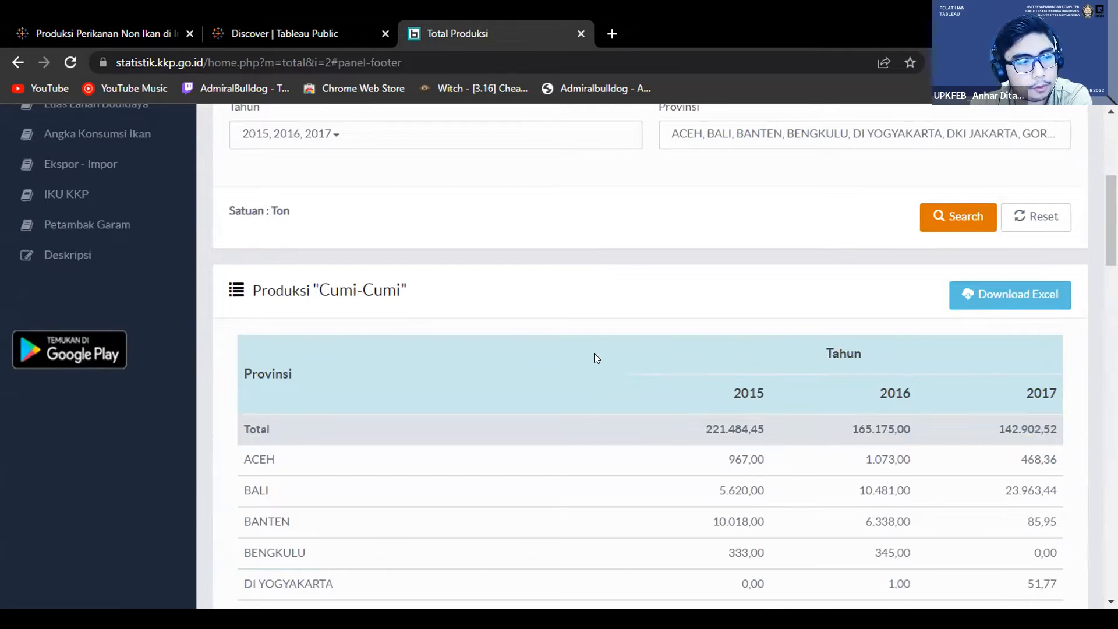
Step: Examine the Cumi-Cumi production table, looking at its province rows and separate year columns
{"action": "scroll", "coordinate": [594, 353], "scroll_direction": "up", "scroll_amount": 6}
{"action": "scroll", "coordinate": [531, 263], "scroll_direction": "down", "scroll_amount": 5}
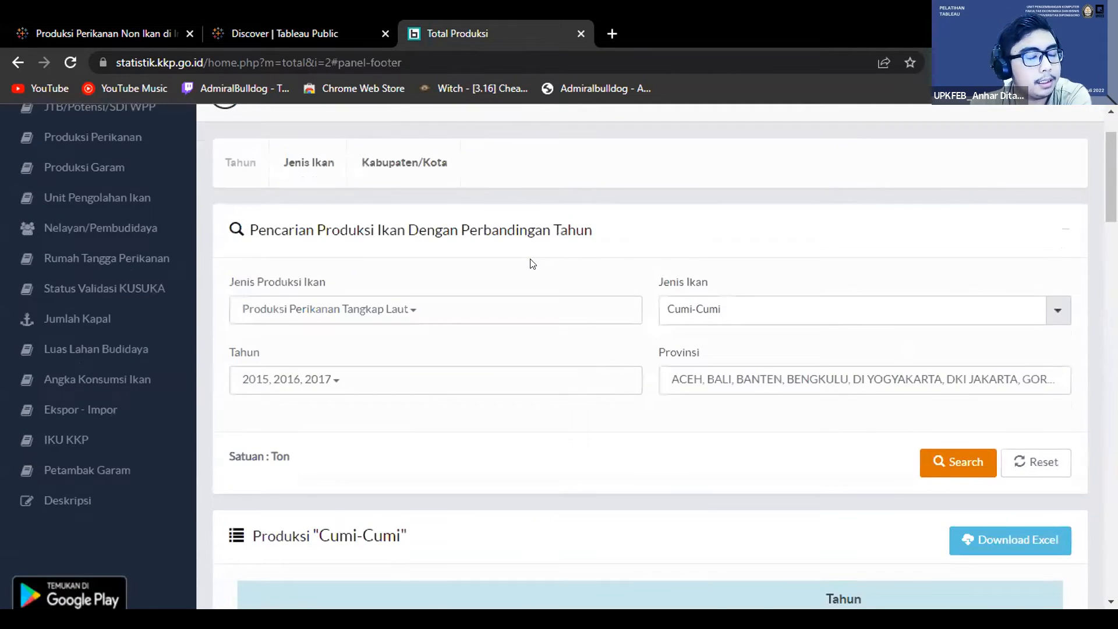
{"action": "scroll", "coordinate": [727, 341], "scroll_direction": "down", "scroll_amount": 1}
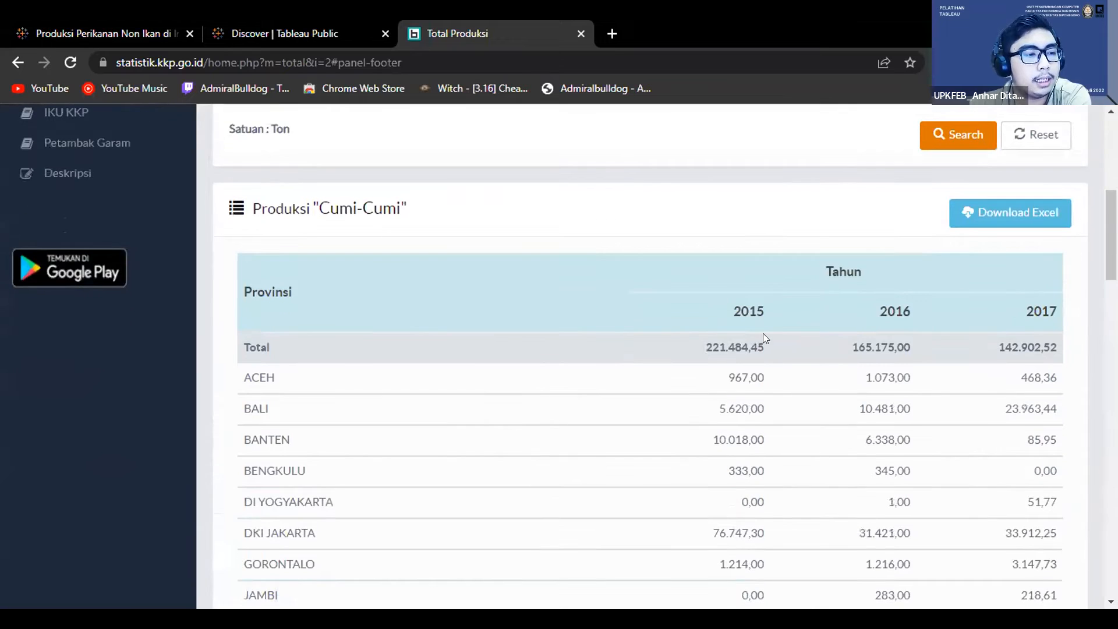
{"action": "scroll", "coordinate": [791, 344], "scroll_direction": "down", "scroll_amount": 1}
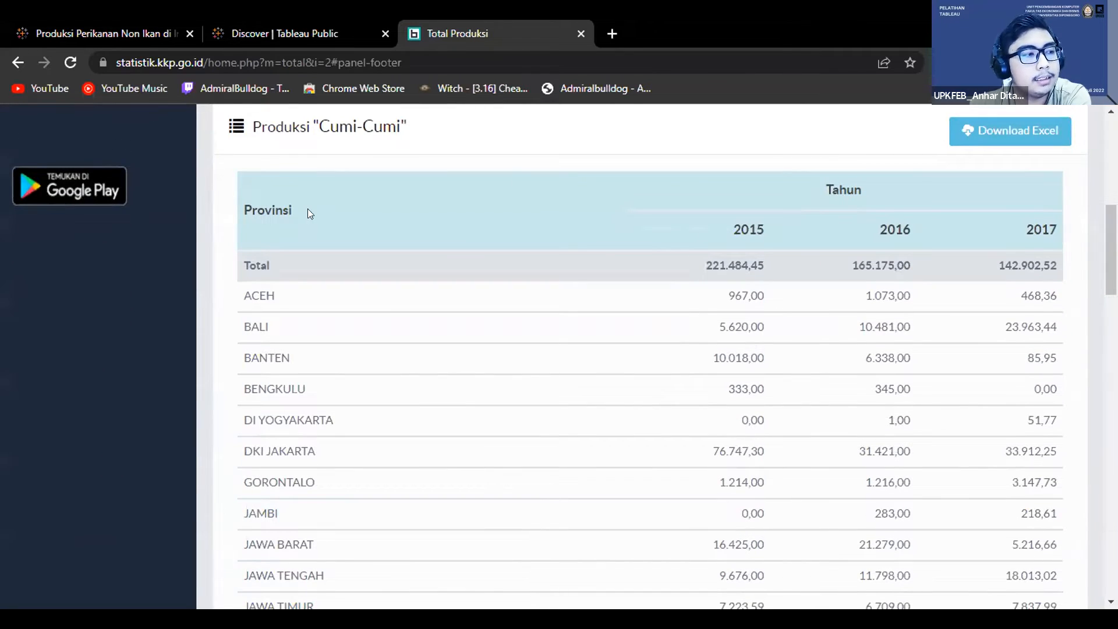
{"action": "left_click_drag", "start_coordinate": [739, 229], "coordinate": [830, 230]}
{"action": "left_click", "coordinate": [830, 229]}
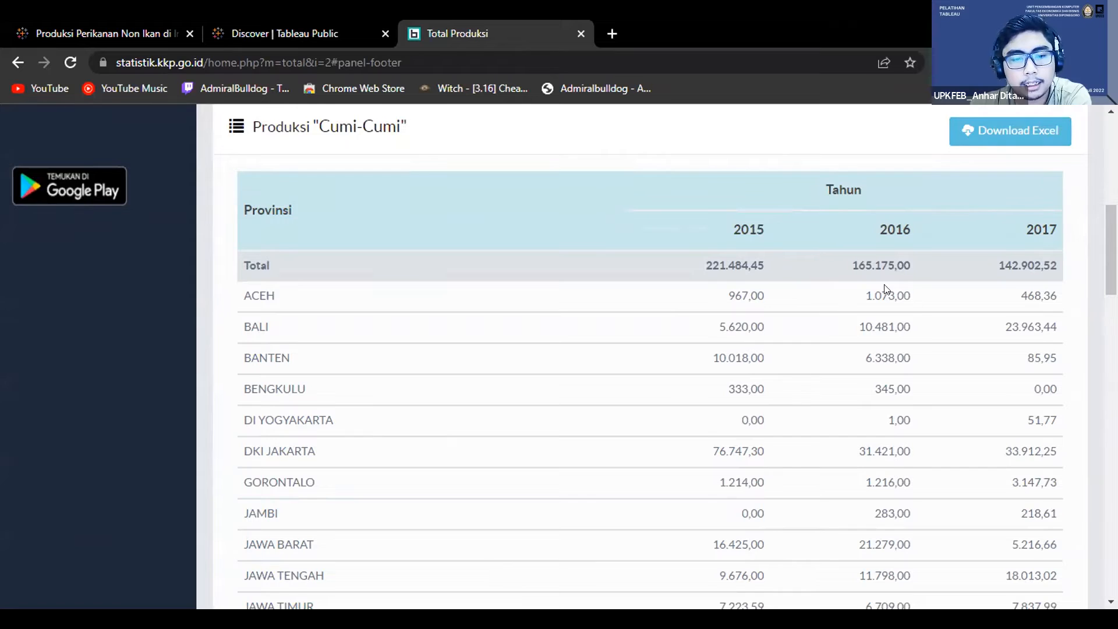
{"action": "scroll", "coordinate": [955, 374], "scroll_direction": "up", "scroll_amount": 4}
{"action": "scroll", "coordinate": [903, 324], "scroll_direction": "down", "scroll_amount": 3}
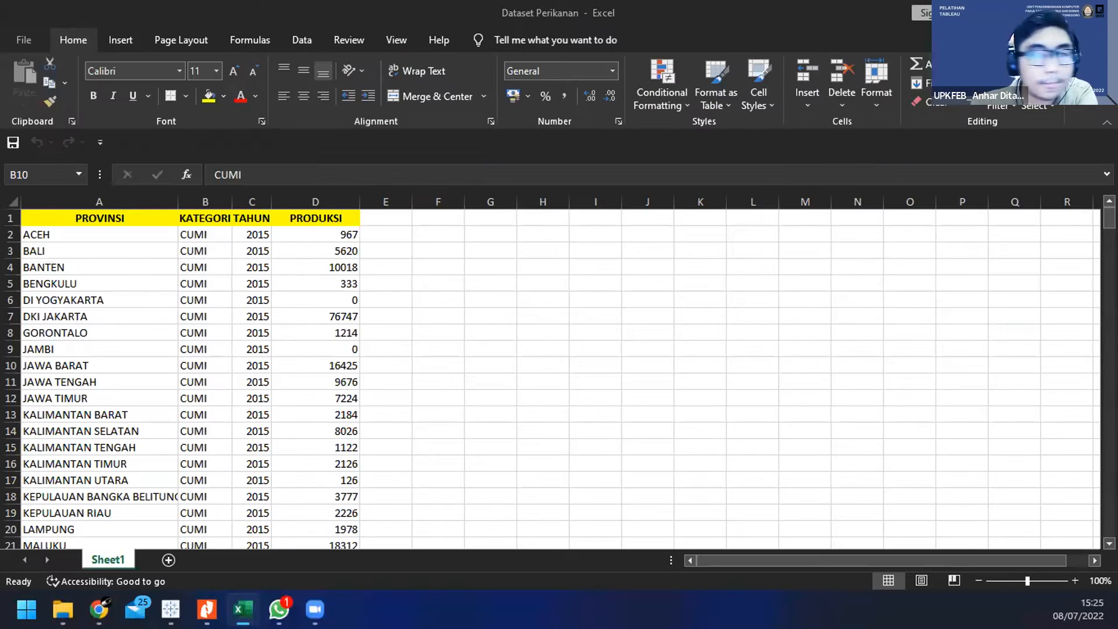
Step: Arrange the Dataset Perikanan Excel window side by side with the Total Produksi browser window
{"action": "left_click", "coordinate": [790, 16]}
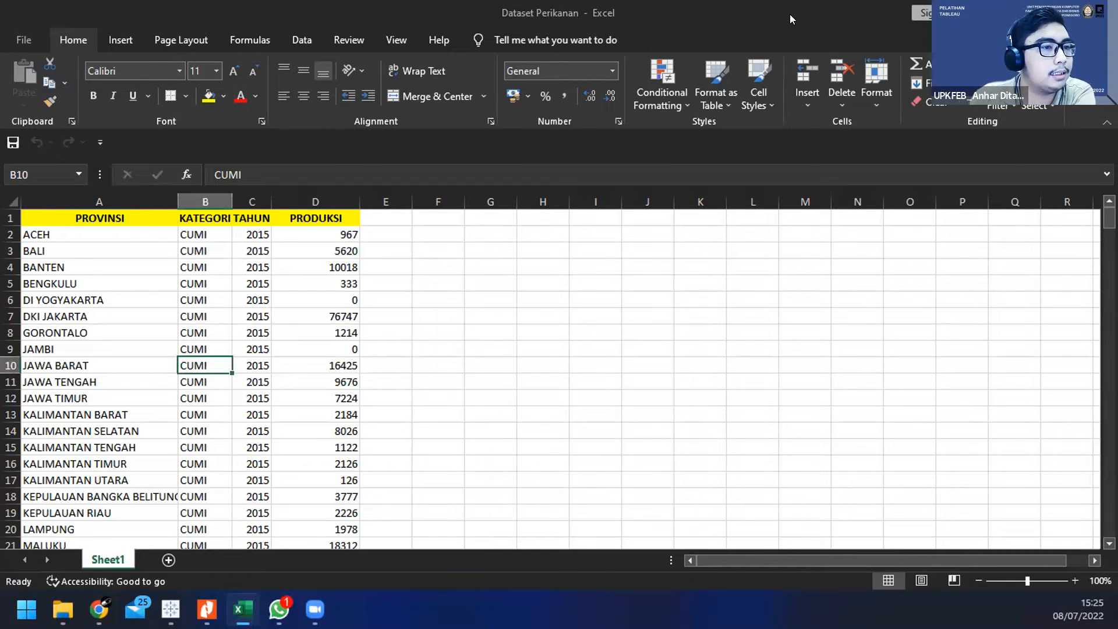
{"action": "key", "text": "super+Right"}
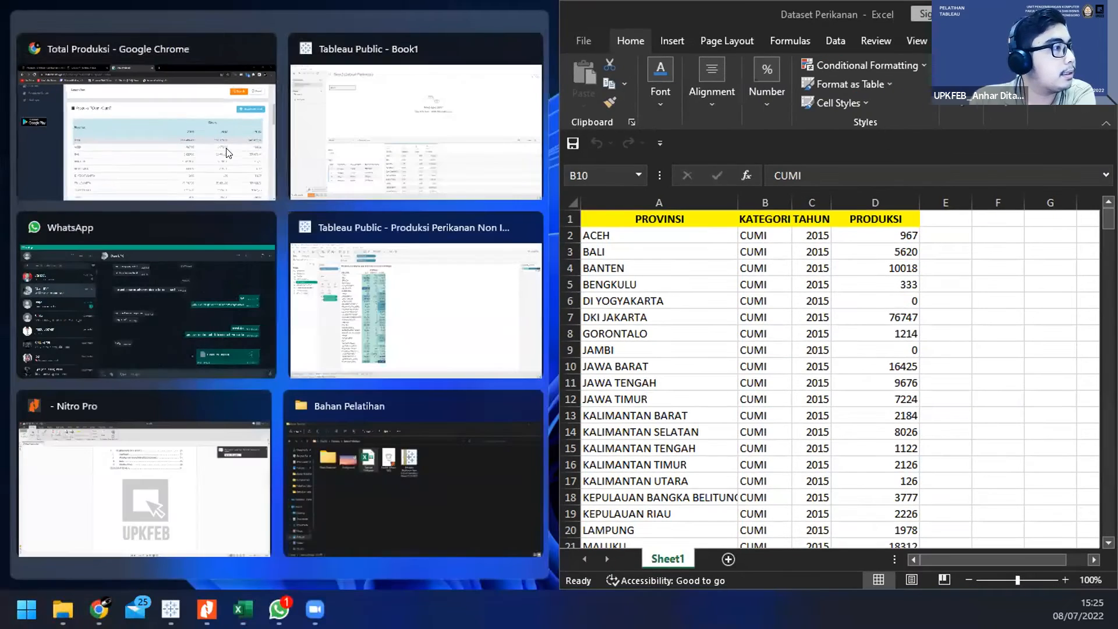
{"action": "left_click", "coordinate": [227, 153]}
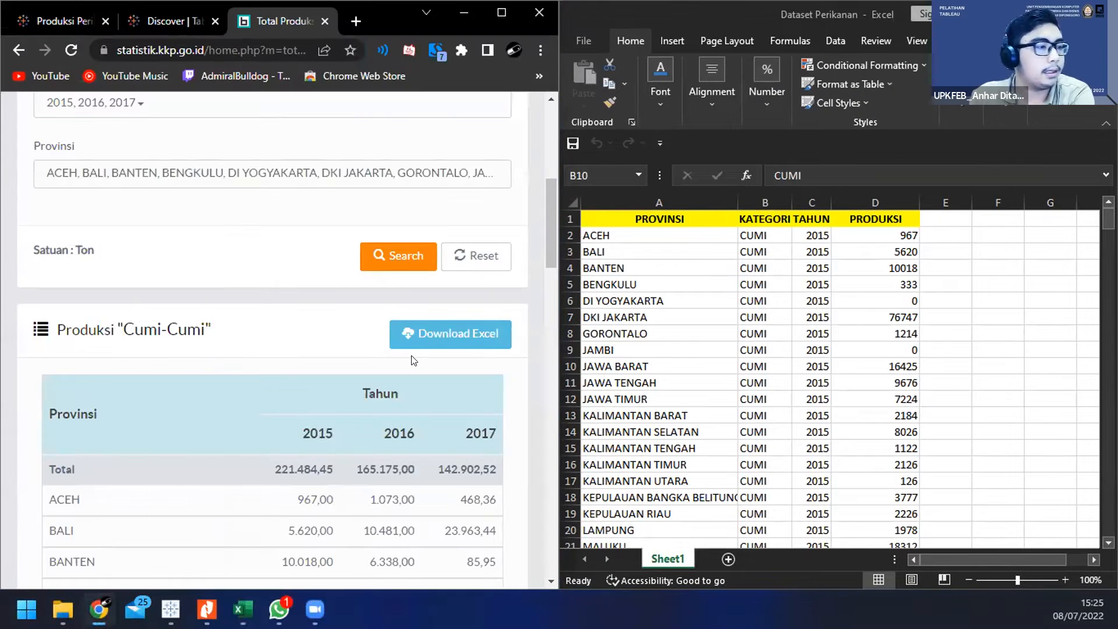
Step: Compare the website's Cumi-Cumi search filters with the columns and rows of the Dataset Perikanan worksheet
{"action": "scroll", "coordinate": [412, 343], "scroll_direction": "down", "scroll_amount": 1}
{"action": "scroll", "coordinate": [407, 276], "scroll_direction": "up", "scroll_amount": 3}
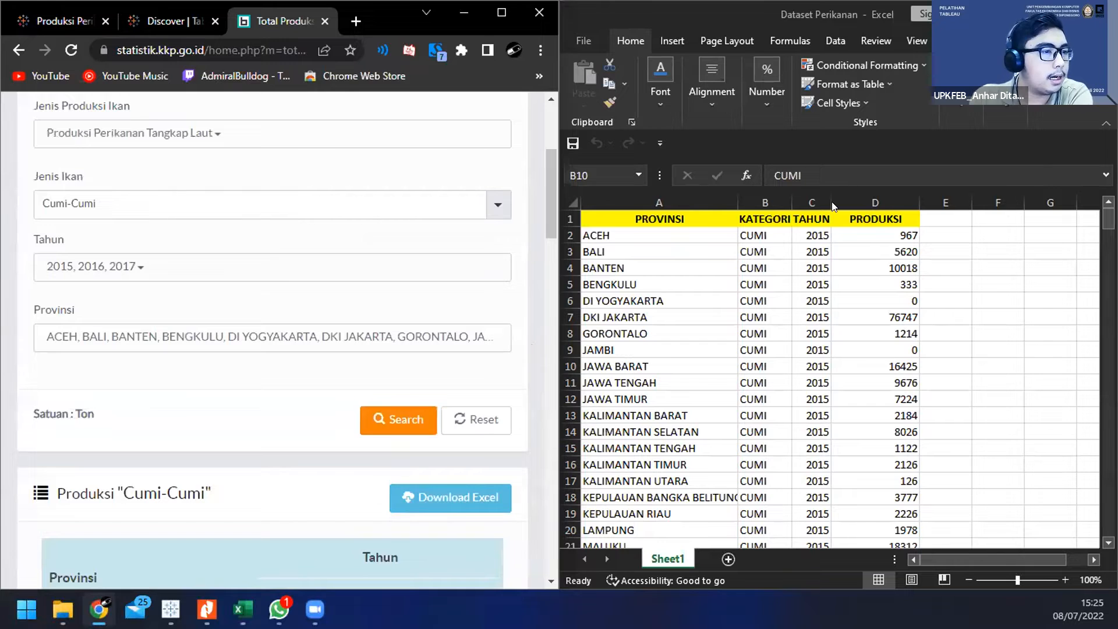
{"action": "scroll", "coordinate": [748, 285], "scroll_direction": "down", "scroll_amount": 6}
{"action": "scroll", "coordinate": [749, 285], "scroll_direction": "up", "scroll_amount": 3}
{"action": "scroll", "coordinate": [757, 277], "scroll_direction": "down", "scroll_amount": 9}
{"action": "scroll", "coordinate": [760, 273], "scroll_direction": "up", "scroll_amount": 10}
{"action": "scroll", "coordinate": [760, 272], "scroll_direction": "down", "scroll_amount": 19}
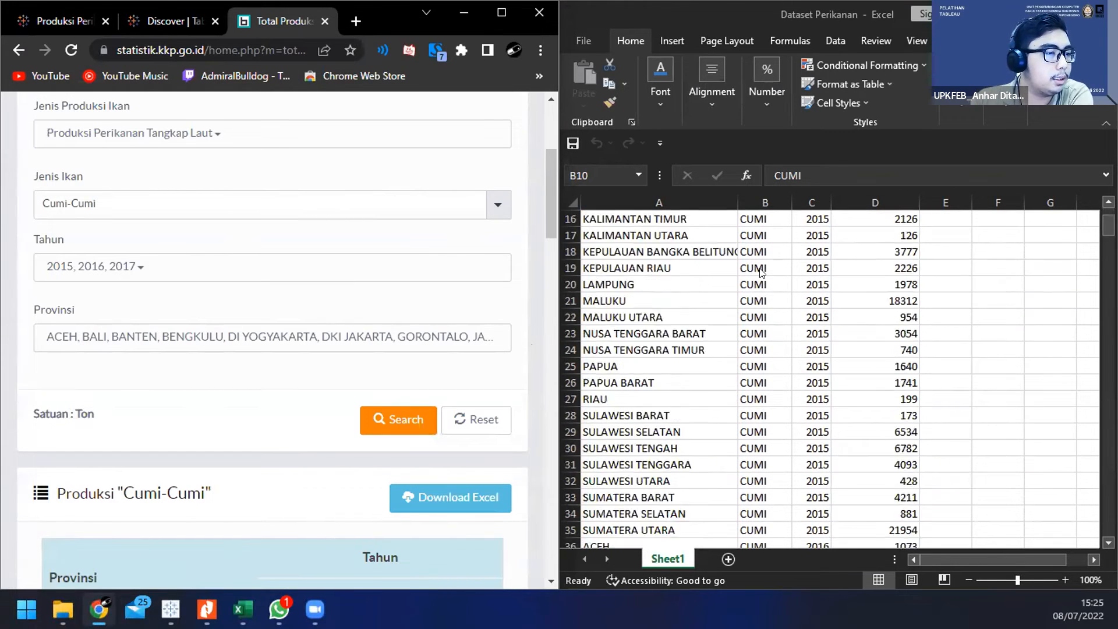
{"action": "scroll", "coordinate": [830, 274], "scroll_direction": "up", "scroll_amount": 12}
{"action": "scroll", "coordinate": [830, 274], "scroll_direction": "up", "scroll_amount": 9}
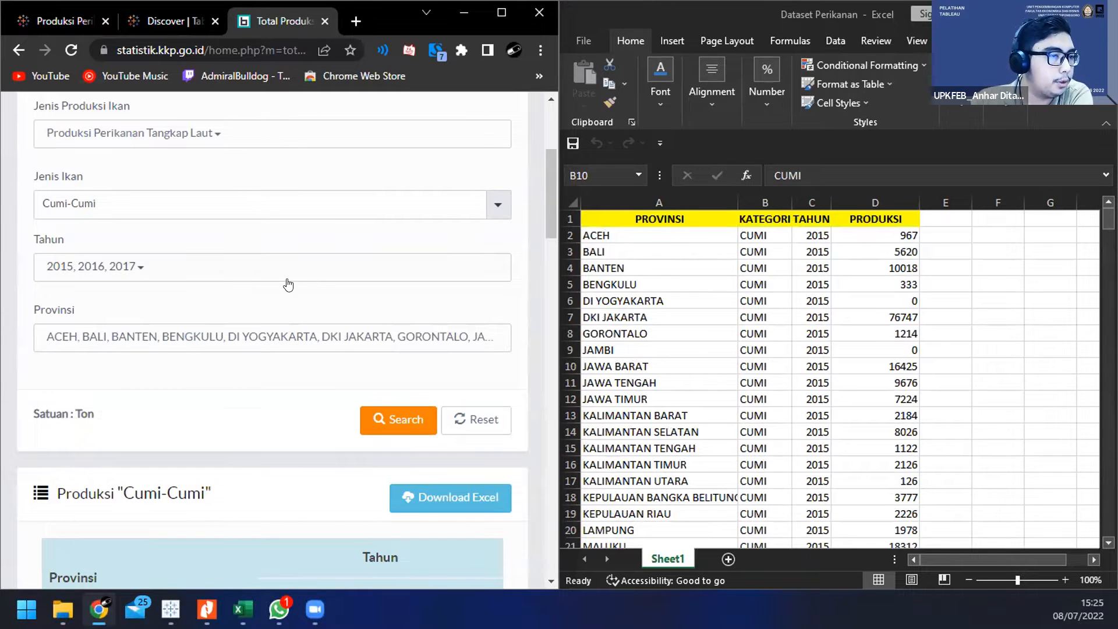
Step: Compare the production figures in the website's year columns with the PRODUKSI column of the Excel dataset
{"action": "scroll", "coordinate": [287, 282], "scroll_direction": "down", "scroll_amount": 5}
{"action": "left_click_drag", "start_coordinate": [324, 253], "coordinate": [504, 259]}
{"action": "left_click", "coordinate": [440, 256]}
{"action": "left_click", "coordinate": [503, 259]}
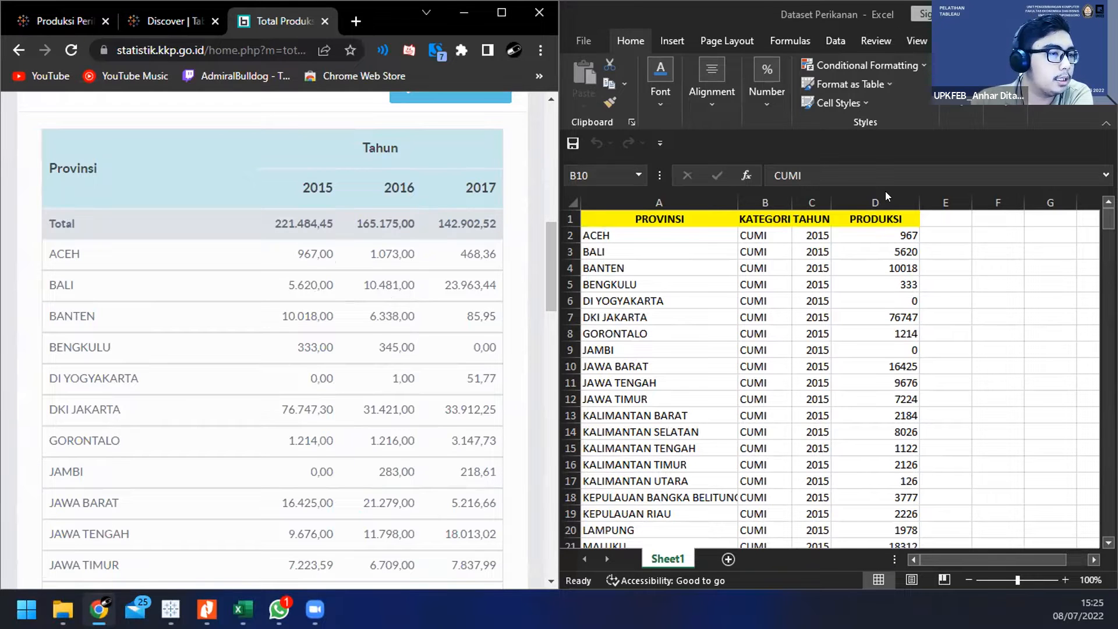
{"action": "scroll", "coordinate": [420, 257], "scroll_direction": "down", "scroll_amount": 3}
{"action": "scroll", "coordinate": [419, 256], "scroll_direction": "up", "scroll_amount": 10}
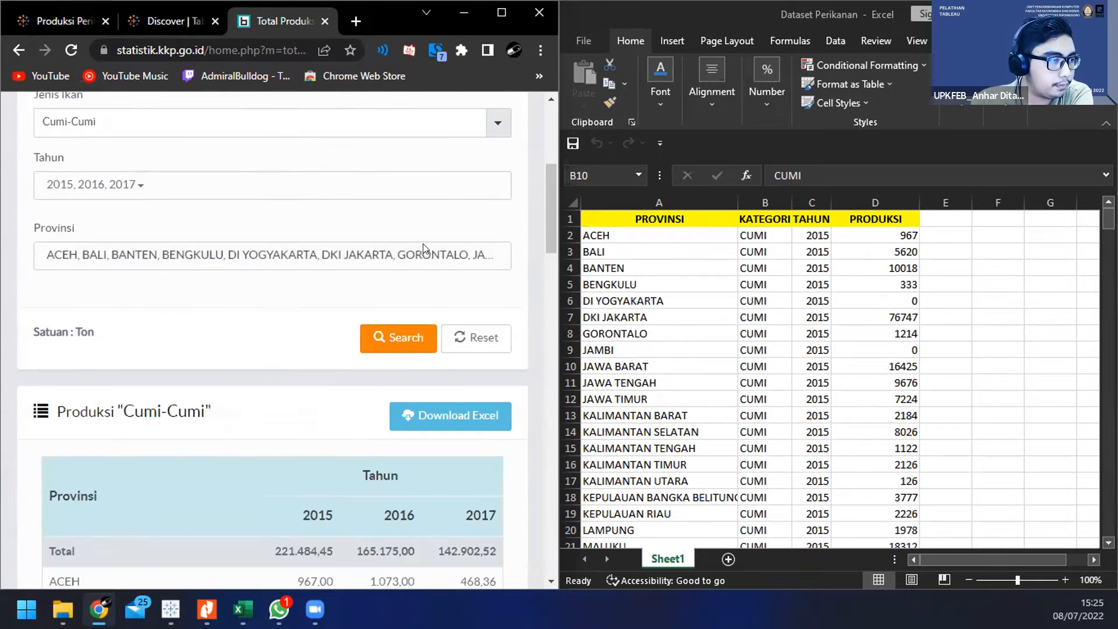
{"action": "scroll", "coordinate": [408, 262], "scroll_direction": "down", "scroll_amount": 4}
{"action": "scroll", "coordinate": [397, 128], "scroll_direction": "up", "scroll_amount": 2}
{"action": "scroll", "coordinate": [404, 251], "scroll_direction": "up", "scroll_amount": 2}
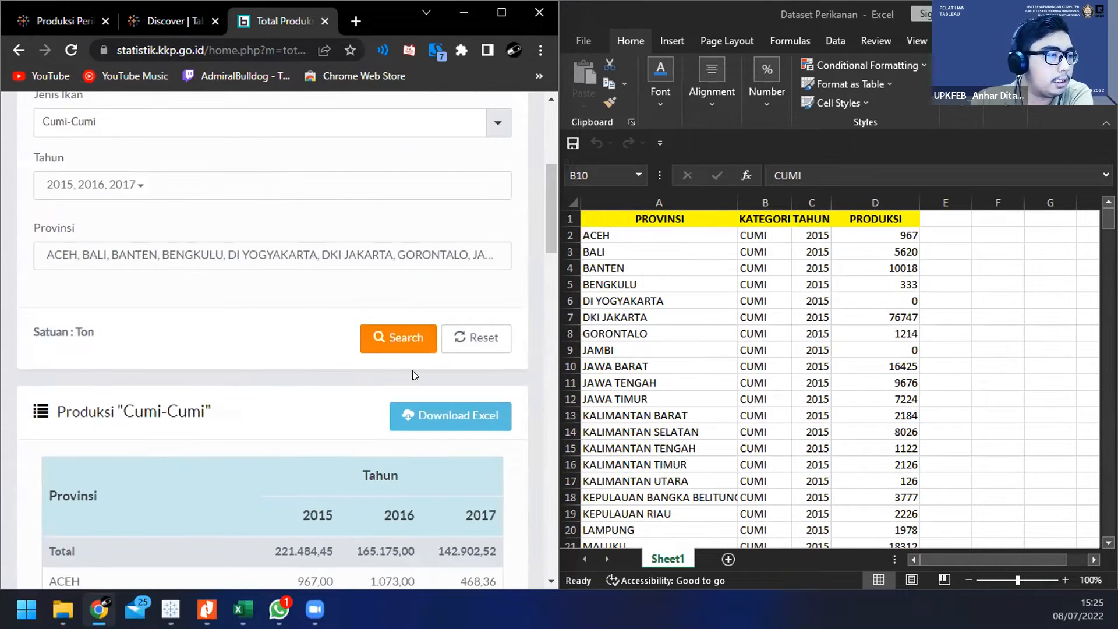
{"action": "scroll", "coordinate": [412, 372], "scroll_direction": "down", "scroll_amount": 3}
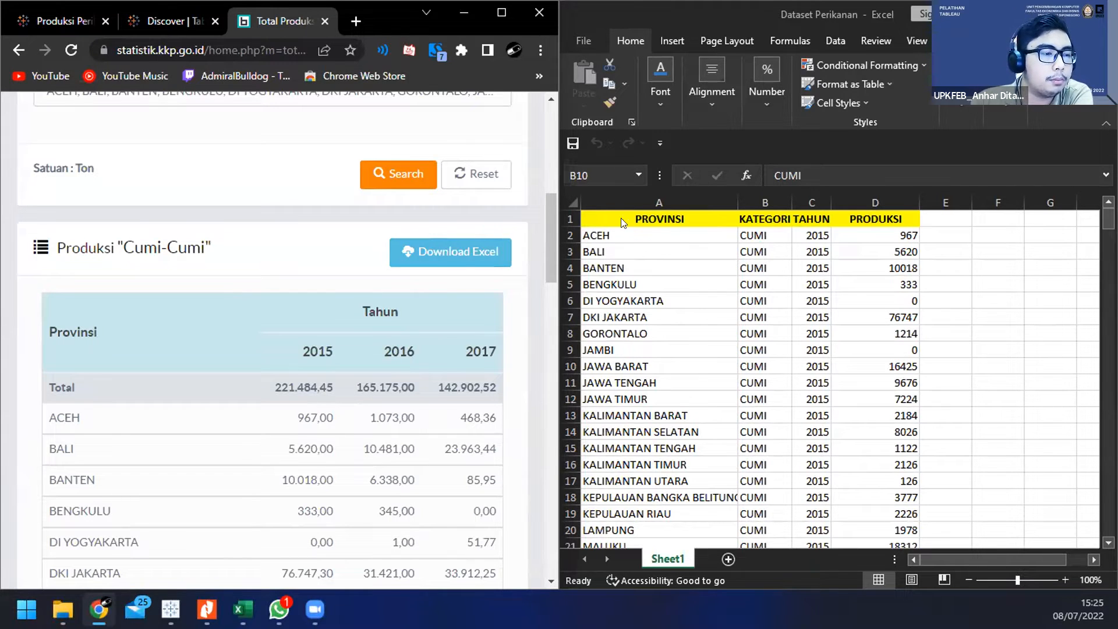
Step: Highlight the 2015, 2016 and 2017 headings in the website table to examine how the years are laid out across columns
{"action": "left_click_drag", "start_coordinate": [302, 352], "coordinate": [293, 319]}
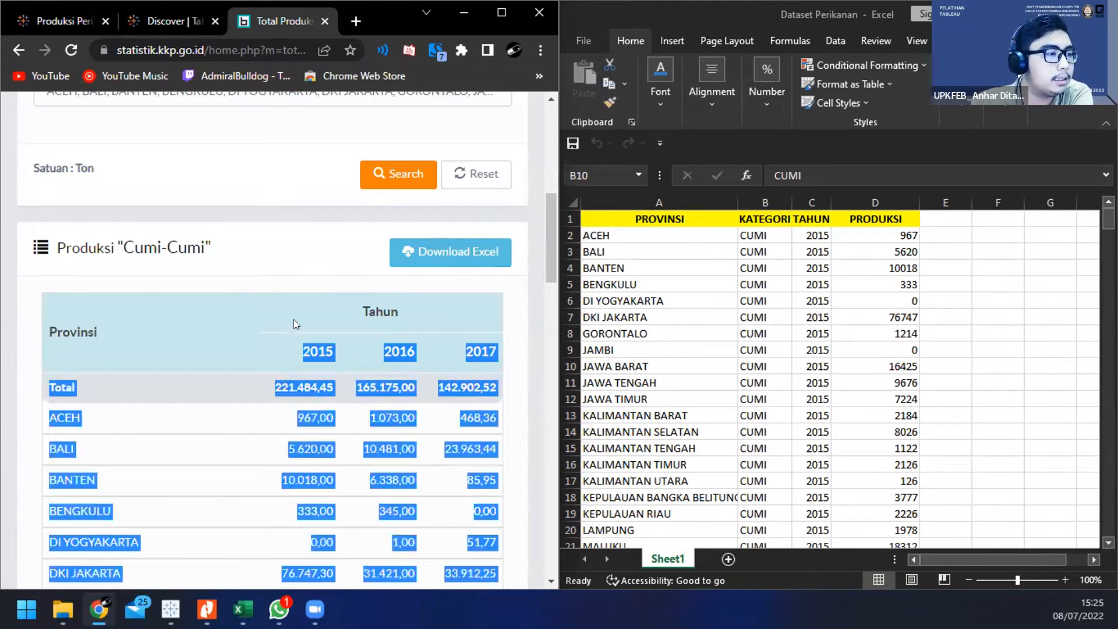
{"action": "left_click", "coordinate": [69, 340]}
{"action": "left_click_drag", "start_coordinate": [31, 332], "coordinate": [416, 418]}
{"action": "left_click", "coordinate": [456, 388]}
{"action": "left_click_drag", "start_coordinate": [302, 352], "coordinate": [500, 353]}
{"action": "left_click", "coordinate": [495, 353]}
{"action": "left_click_drag", "start_coordinate": [318, 351], "coordinate": [405, 341]}
{"action": "double_click", "coordinate": [405, 347]}
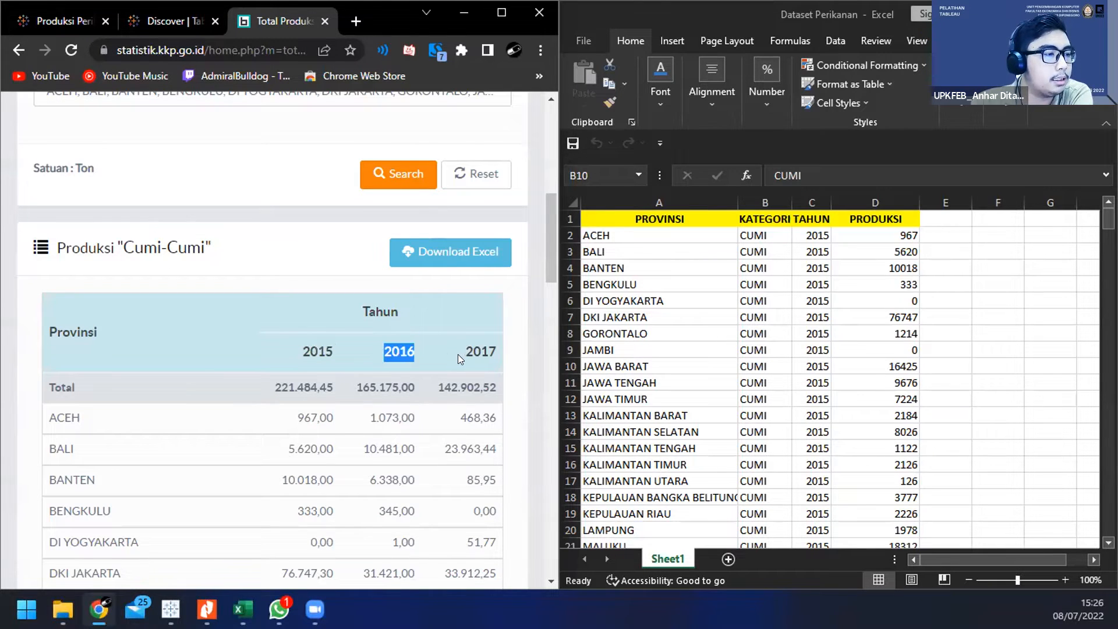
{"action": "left_click", "coordinate": [498, 354]}
{"action": "left_click", "coordinate": [396, 356]}
{"action": "double_click", "coordinate": [399, 352]}
{"action": "left_click", "coordinate": [446, 354]}
{"action": "mouse_move", "coordinate": [465, 352]}
{"action": "left_mouse_down"}
{"action": "mouse_move", "coordinate": [504, 348]}
{"action": "mouse_move", "coordinate": [444, 347]}
{"action": "left_mouse_up"}
{"action": "left_click", "coordinate": [444, 347]}
Step: Compare the website table's Tahun heading with the Excel TAHUN and PRODUKSI columns, selecting cell D2 in the worksheet
{"action": "key", "text": "alt+Tab"}
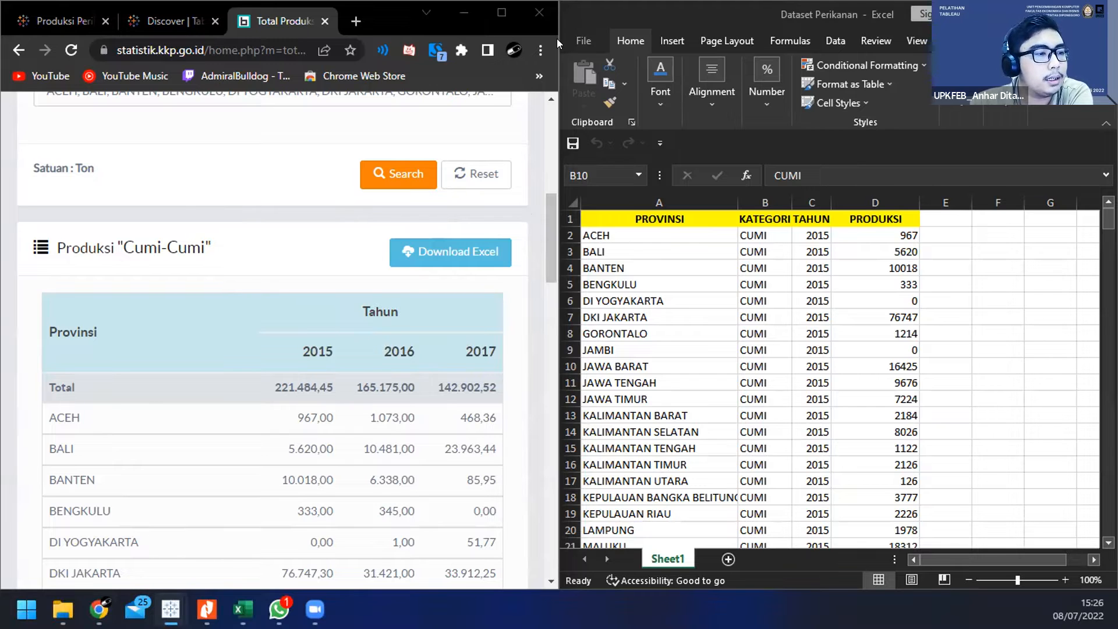
{"action": "double_click", "coordinate": [306, 314]}
{"action": "left_click_drag", "start_coordinate": [303, 315], "coordinate": [368, 345]}
{"action": "left_click", "coordinate": [368, 345]}
{"action": "left_click", "coordinate": [820, 229]}
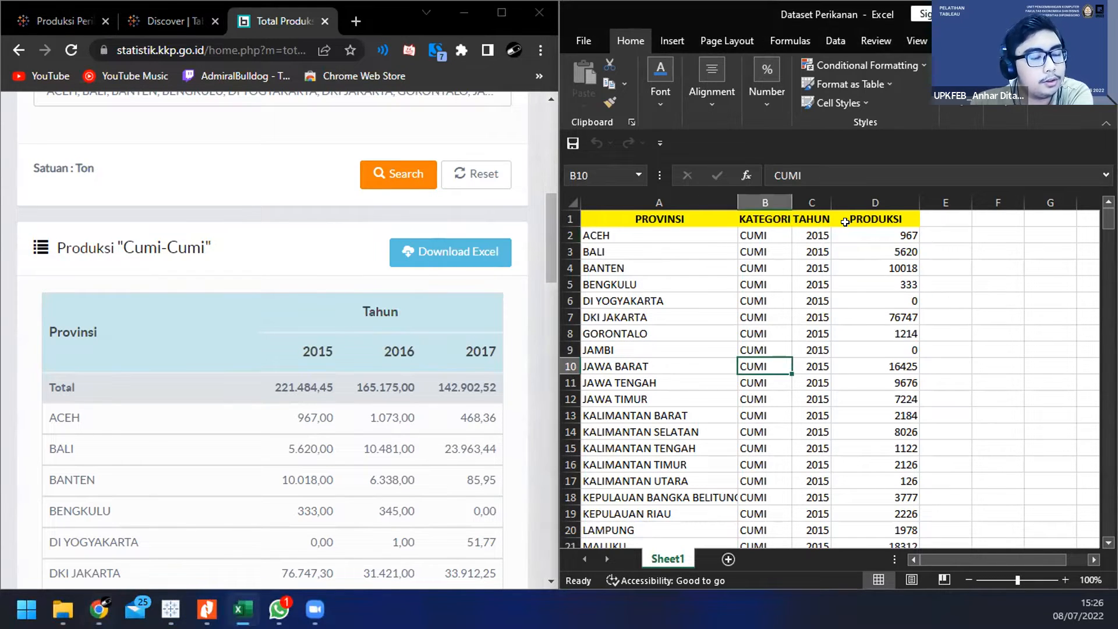
{"action": "left_click", "coordinate": [846, 231]}
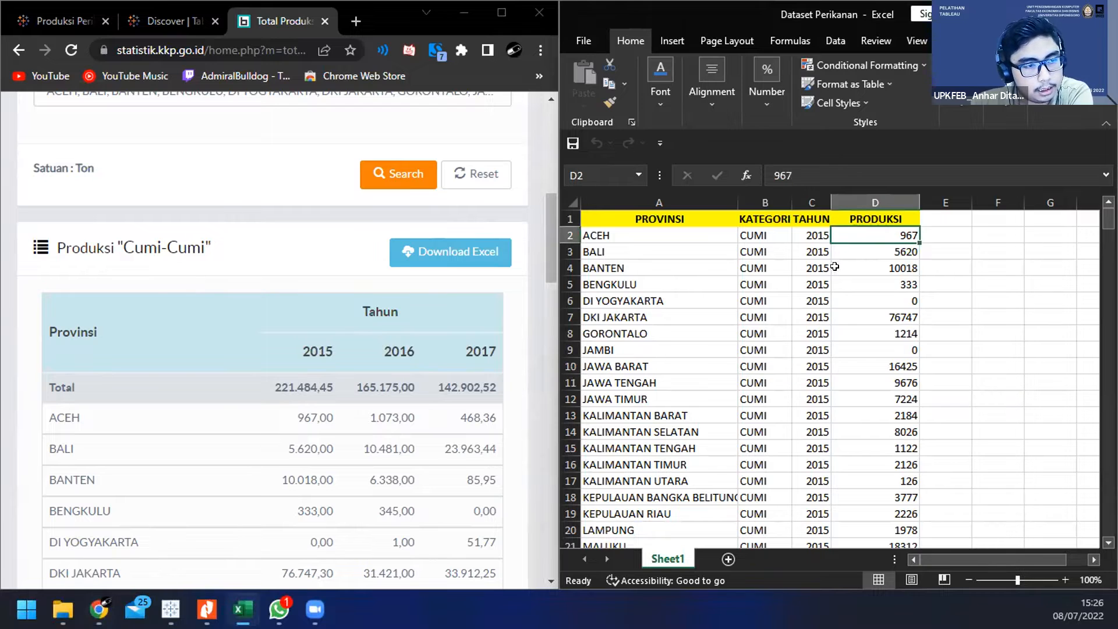
{"action": "left_click_drag", "start_coordinate": [1010, 557], "coordinate": [1009, 557]}
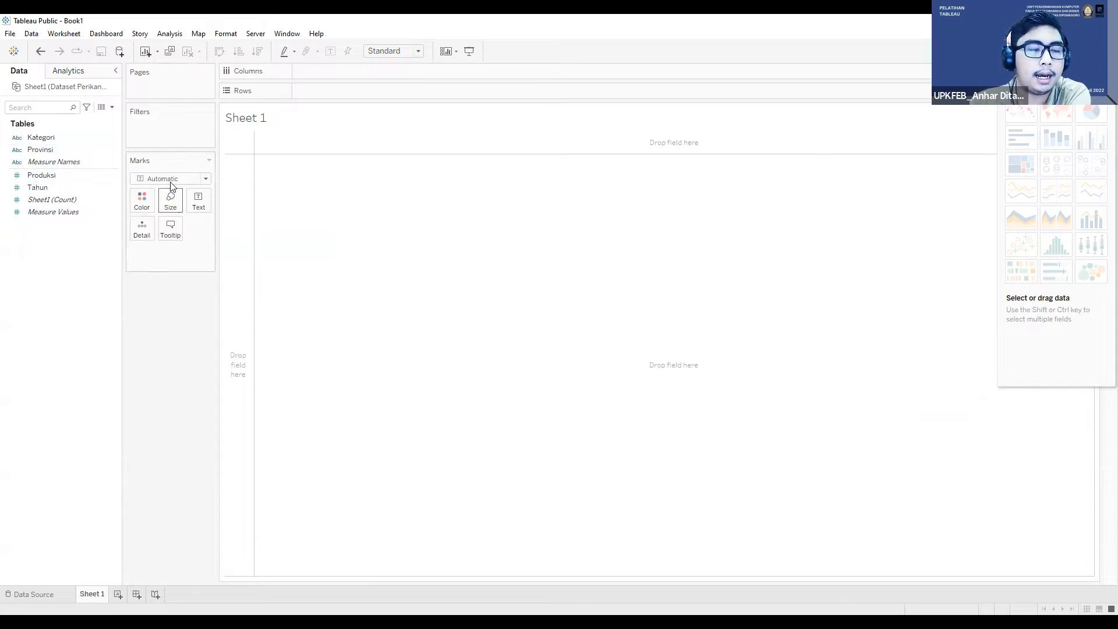
Step: Review the data types of the Tahun and Provinsi fields and list Provinsi in the rows of Sheet 1
{"action": "left_click", "coordinate": [27, 186]}
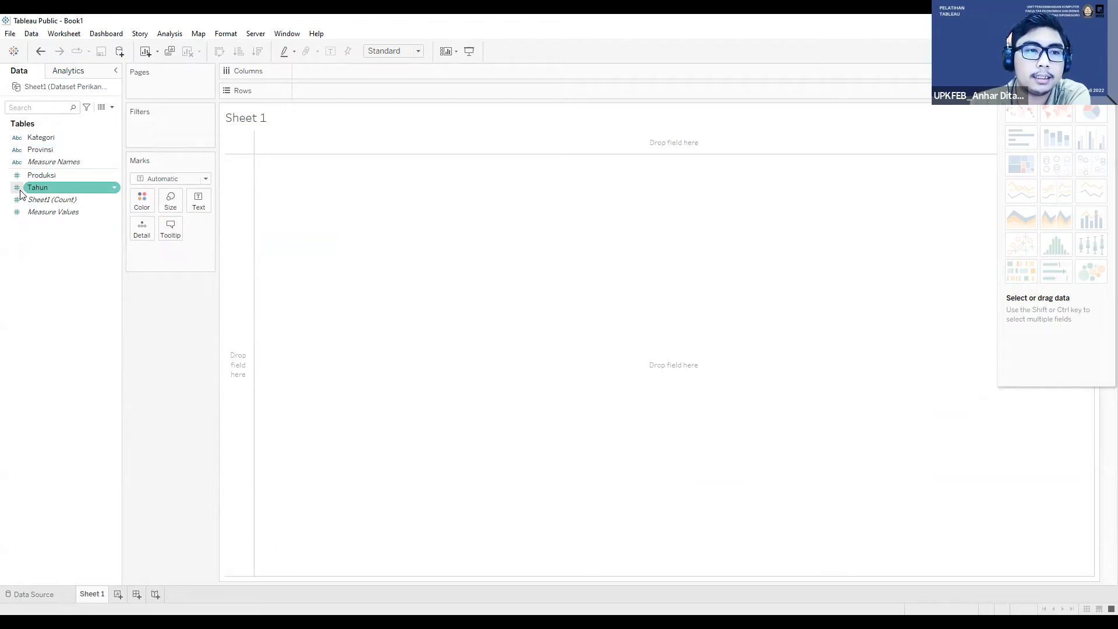
{"action": "left_click", "coordinate": [32, 162]}
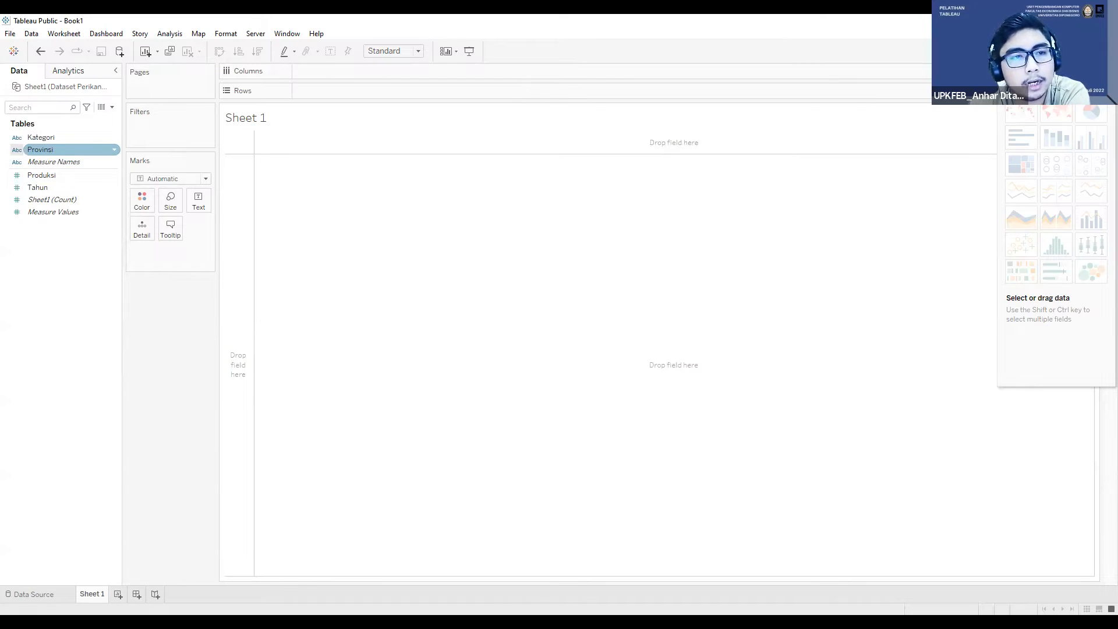
{"action": "left_click", "coordinate": [23, 151]}
{"action": "right_click", "coordinate": [24, 151]}
{"action": "left_click", "coordinate": [55, 132]}
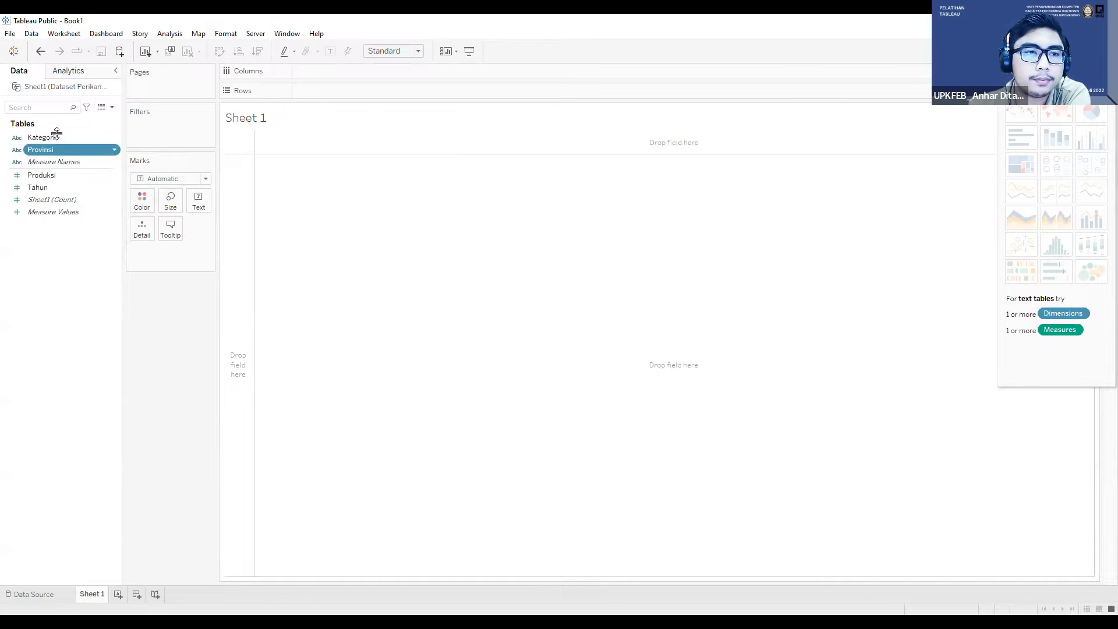
{"action": "left_click", "coordinate": [17, 151]}
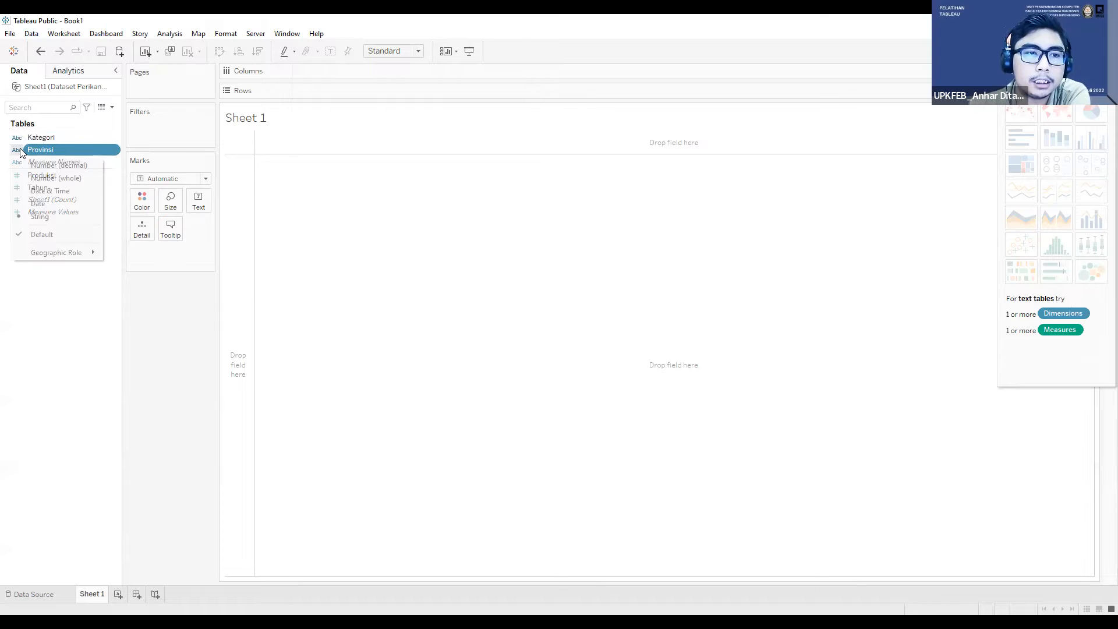
{"action": "double_click", "coordinate": [20, 153]}
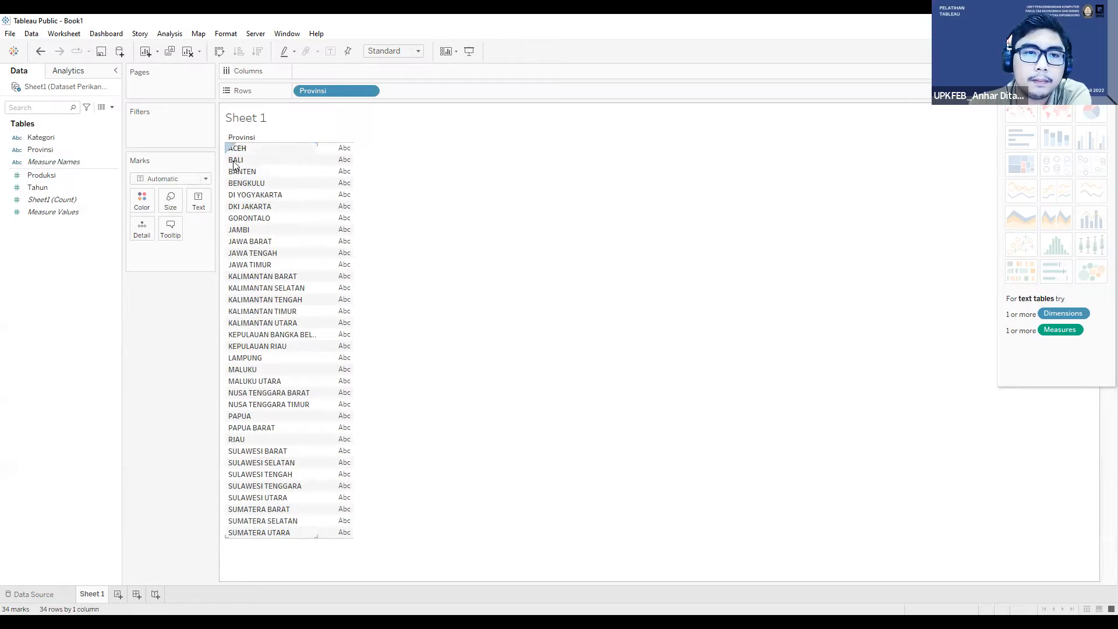
Step: Assign the State/Province geographic role to the Provinsi field
{"action": "left_click", "coordinate": [22, 151]}
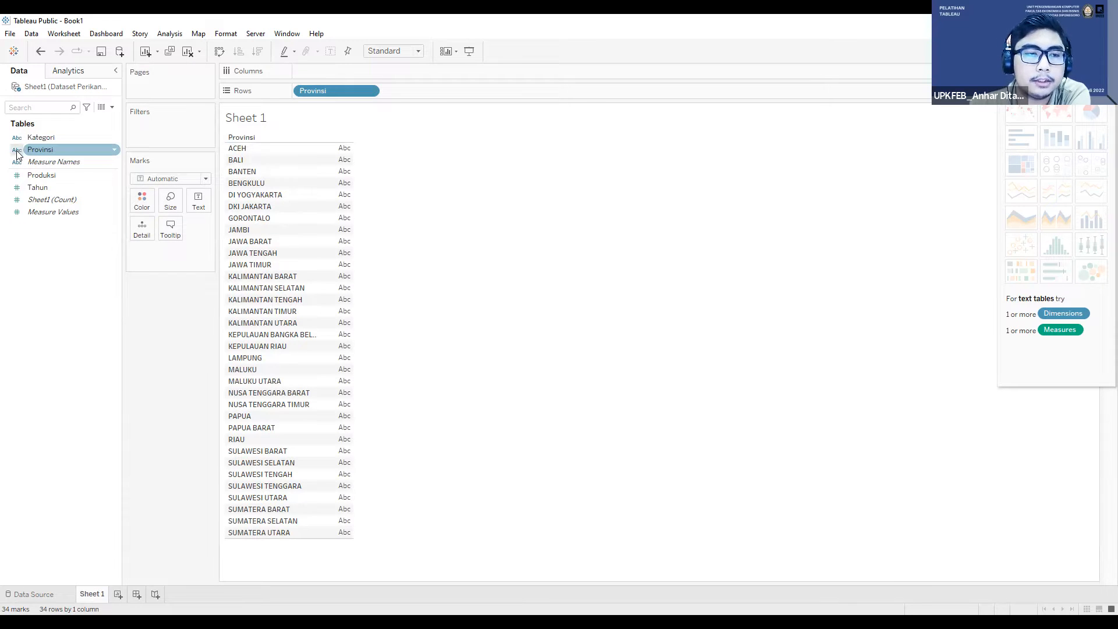
{"action": "left_click", "coordinate": [18, 151]}
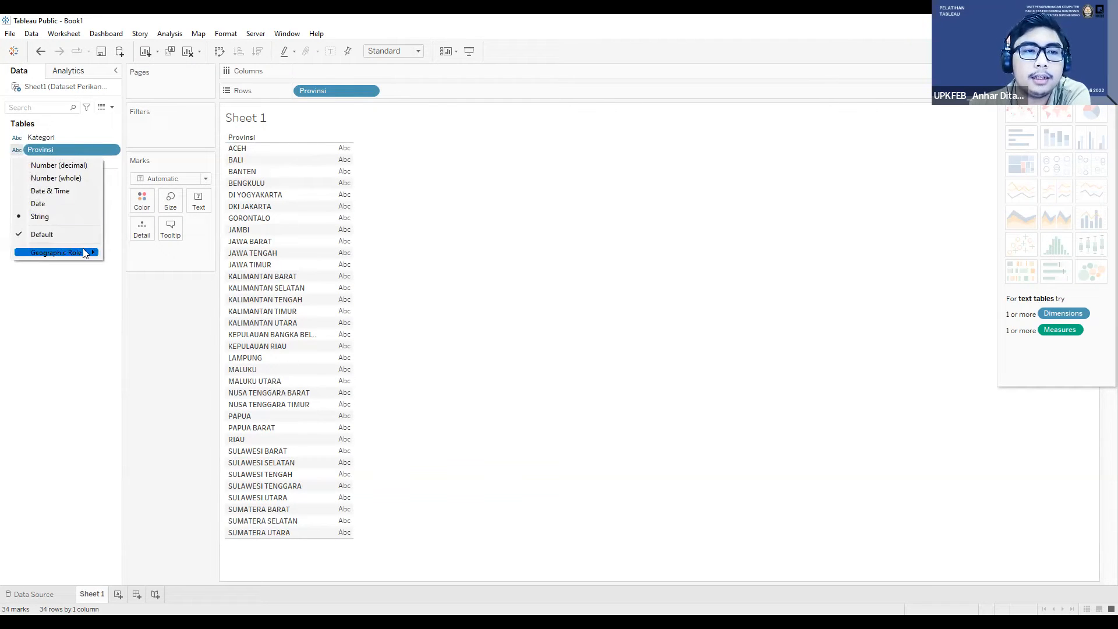
{"action": "left_click", "coordinate": [58, 121]}
{"action": "left_click", "coordinate": [19, 150]}
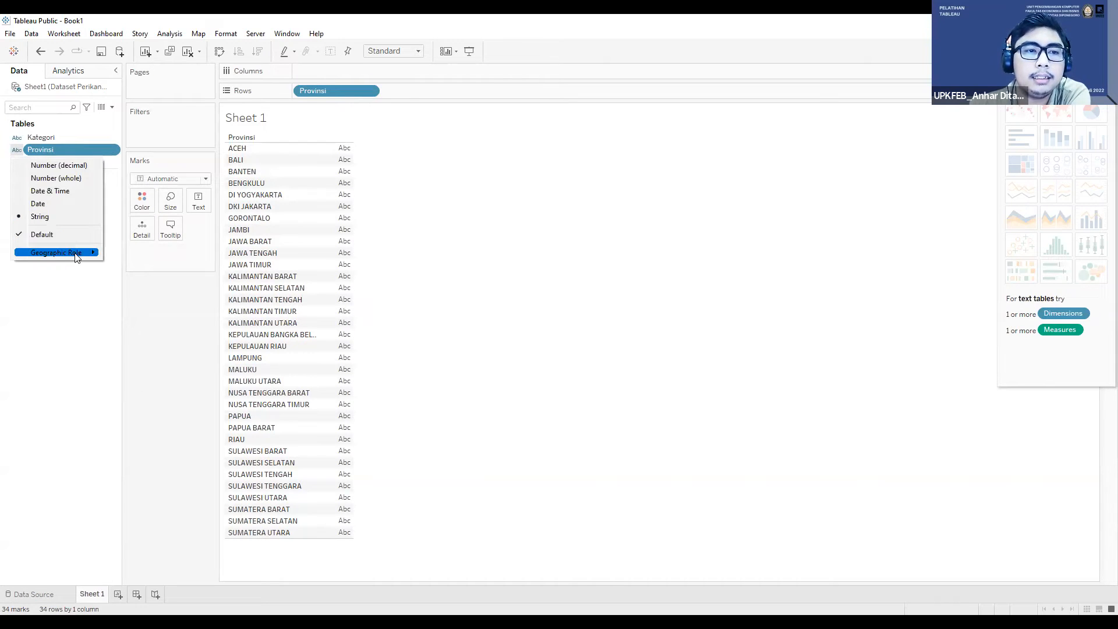
{"action": "mouse_move", "coordinate": [76, 255]}
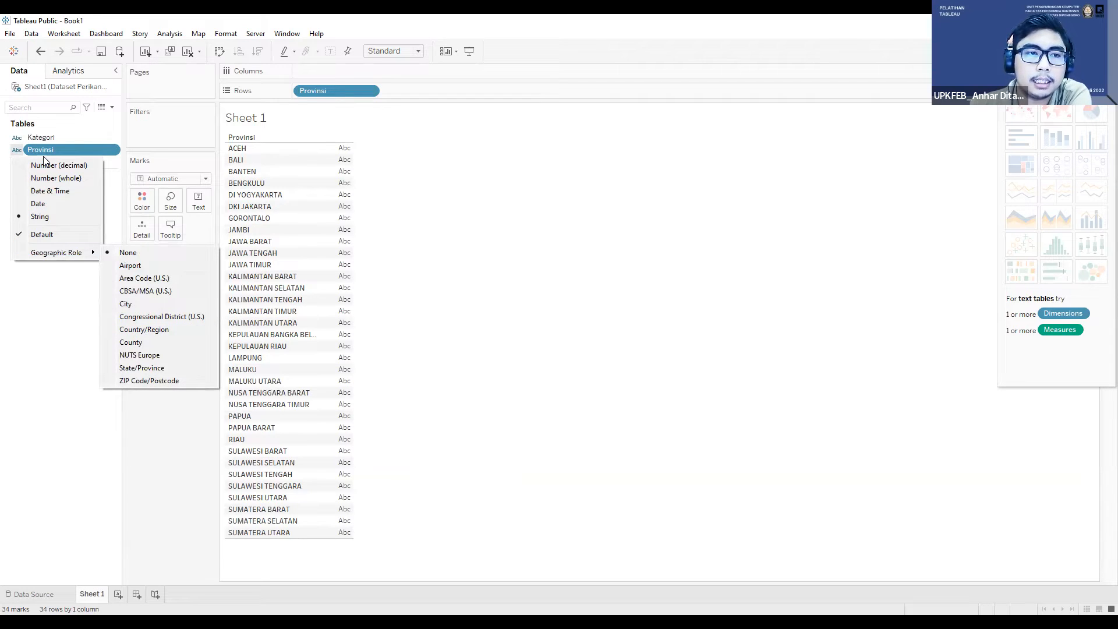
{"action": "left_click", "coordinate": [155, 368]}
Step: Change the Tahun field's data type to Date & Time and check the assigned type
{"action": "left_click", "coordinate": [37, 187]}
{"action": "right_click", "coordinate": [38, 189]}
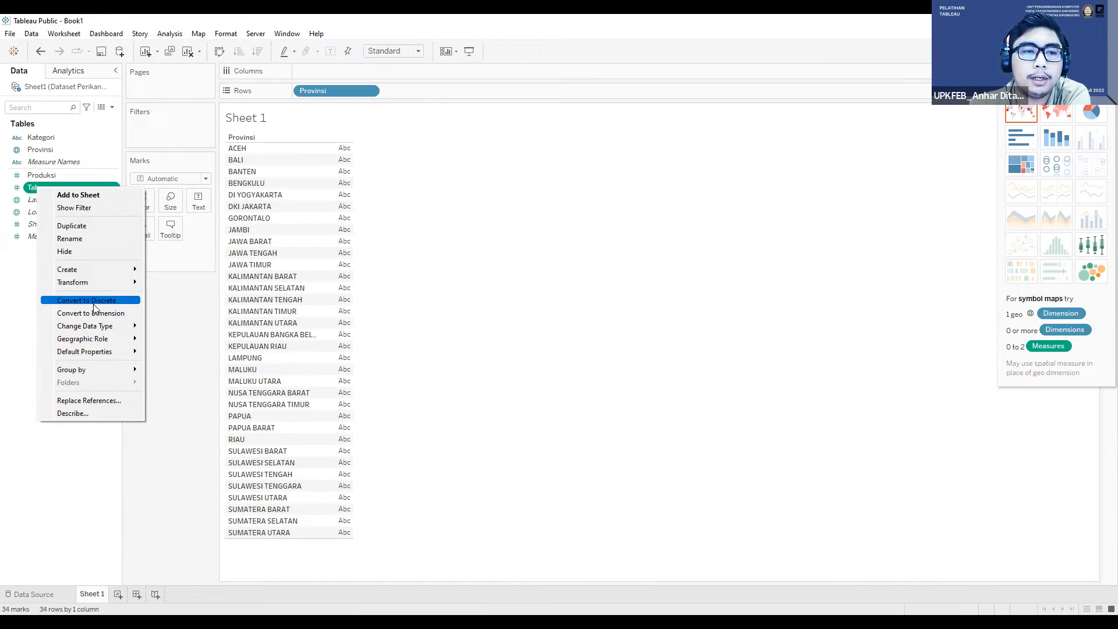
{"action": "mouse_move", "coordinate": [84, 327]}
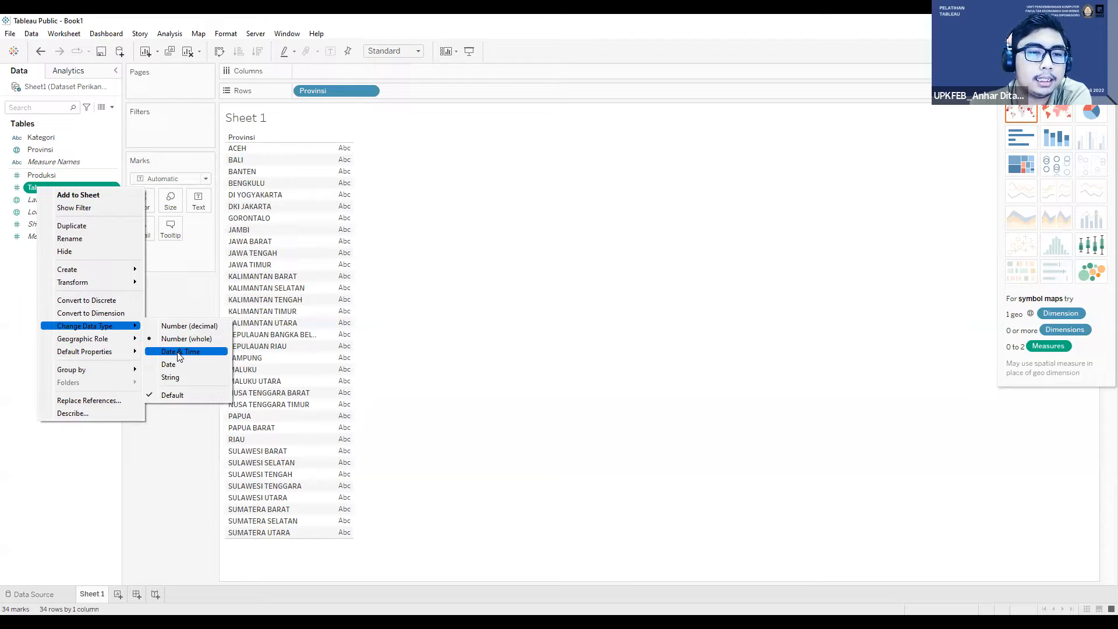
{"action": "left_click", "coordinate": [178, 352]}
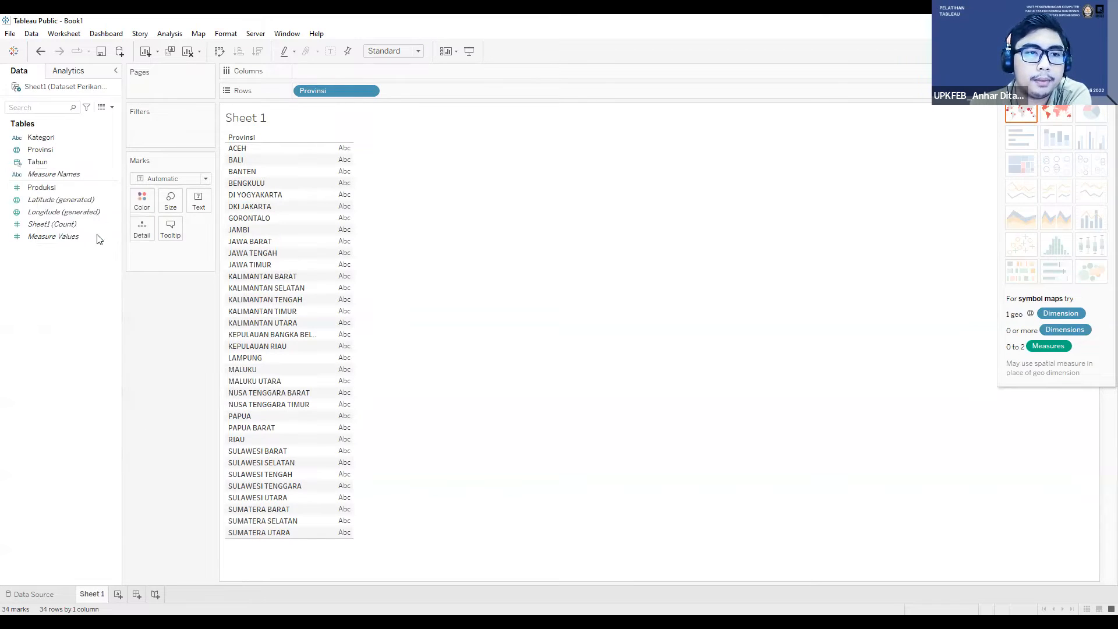
{"action": "left_click", "coordinate": [17, 162]}
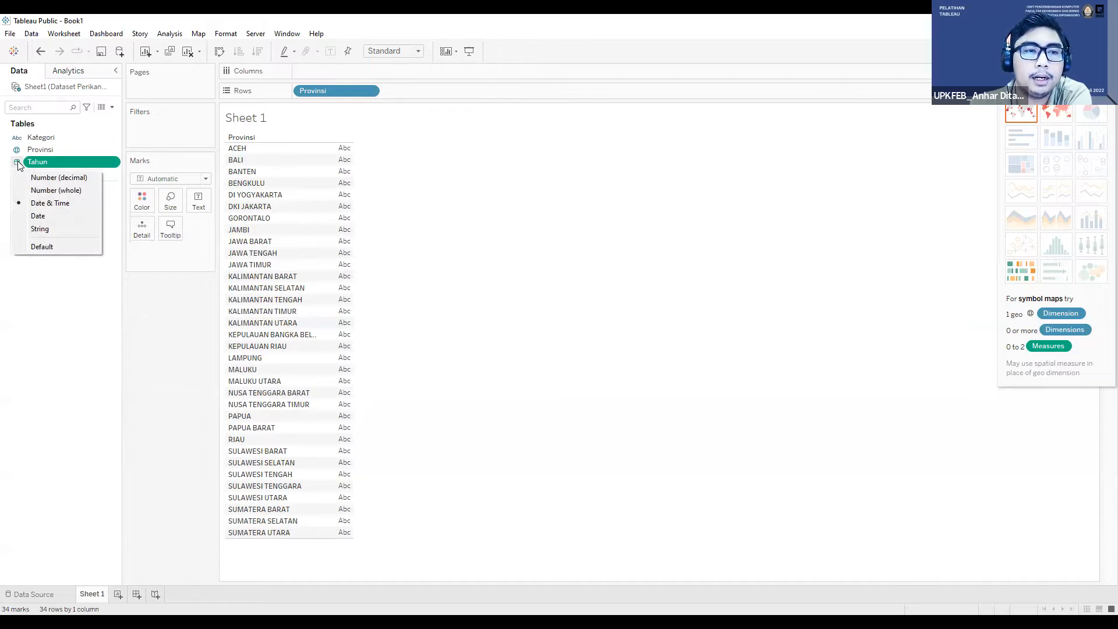
{"action": "left_click", "coordinate": [18, 163]}
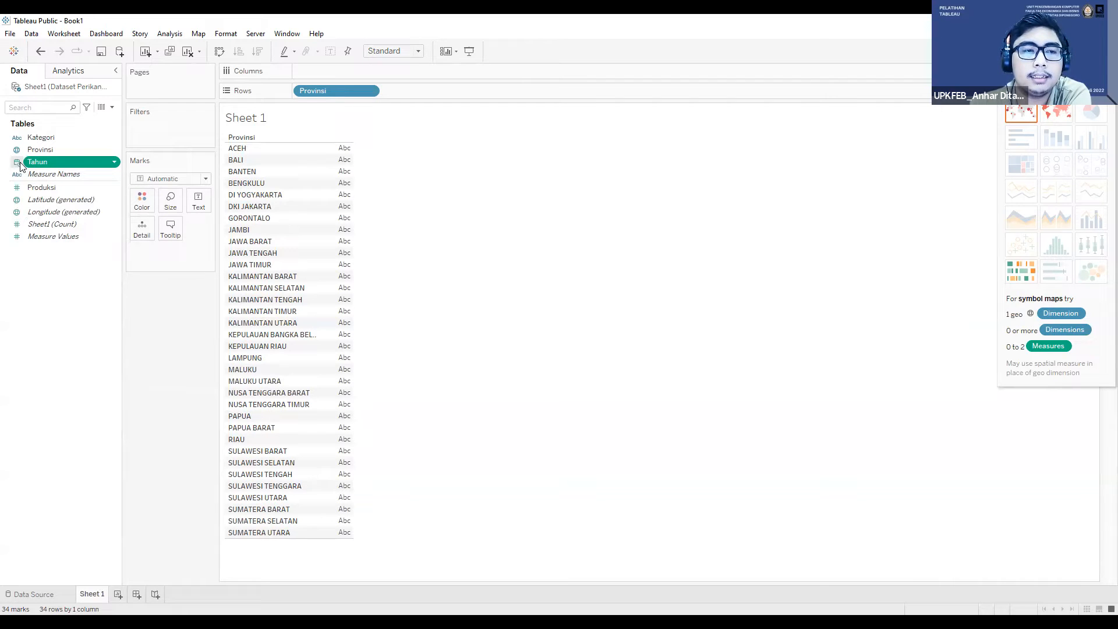
{"action": "right_click", "coordinate": [46, 162]}
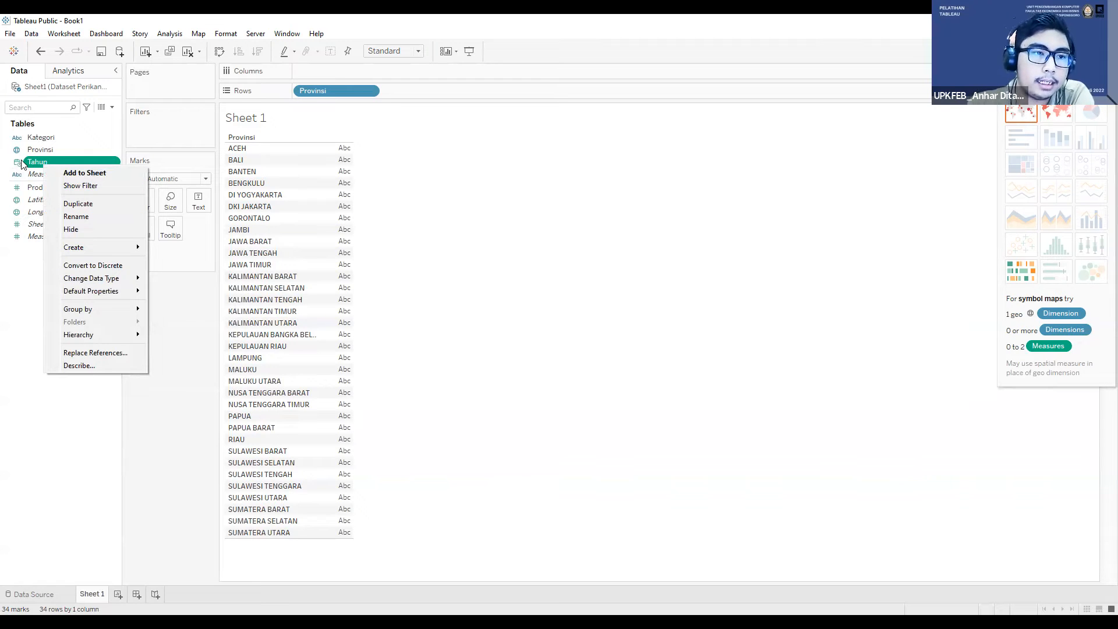
{"action": "left_click", "coordinate": [76, 216]}
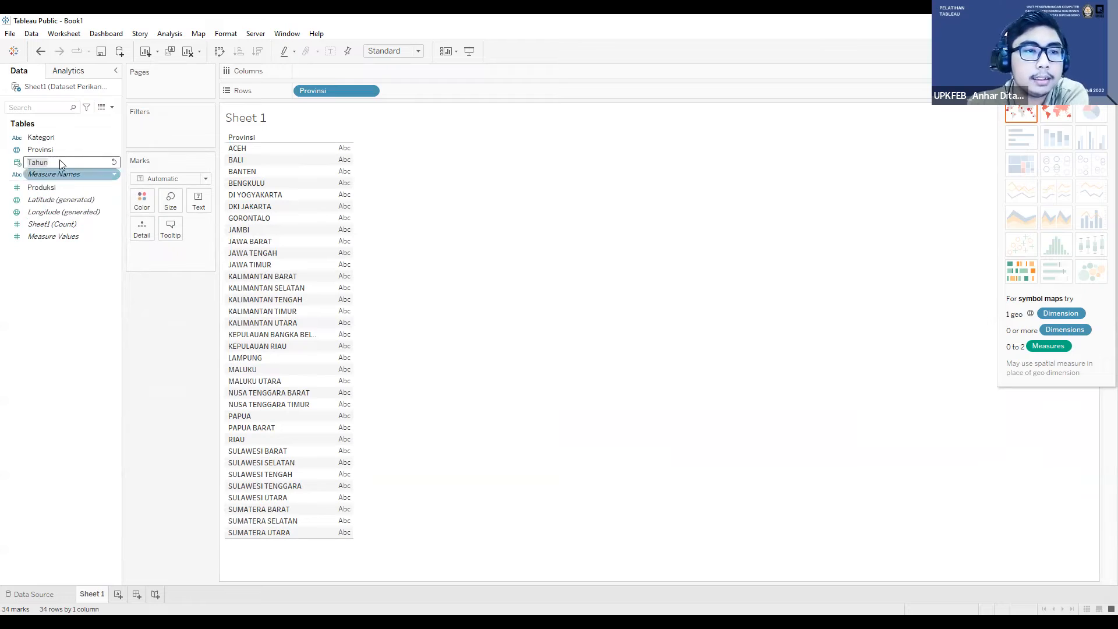
{"action": "key", "text": "Return"}
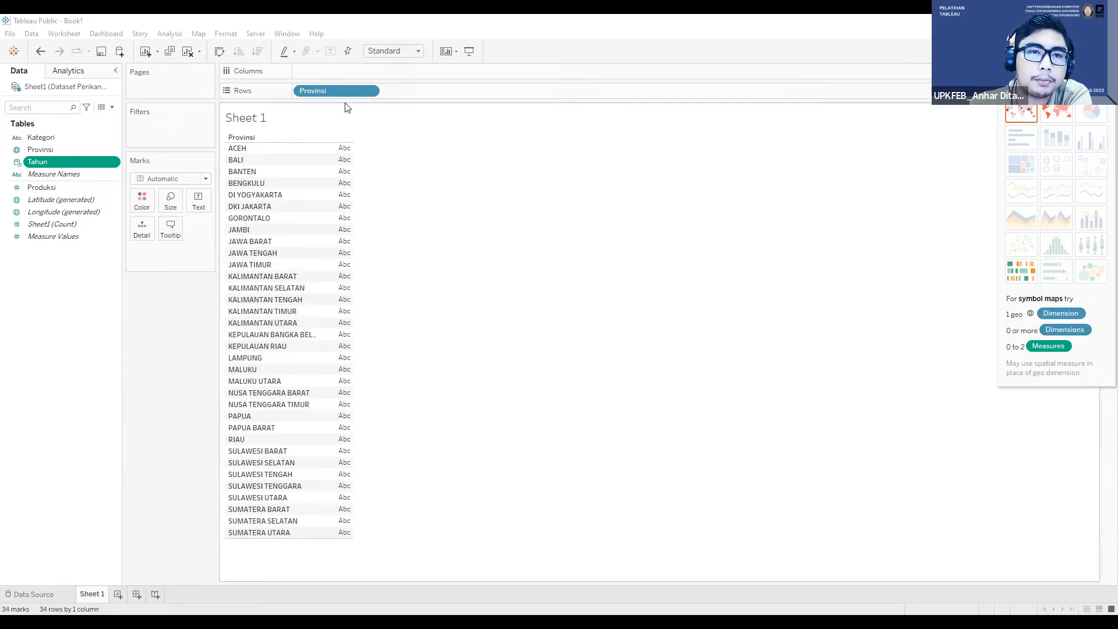
Step: Clear Sheet 1 and build a filled map with Provinsi as the detail and Produksi as the color
{"action": "left_click", "coordinate": [374, 96]}
{"action": "left_click", "coordinate": [187, 51]}
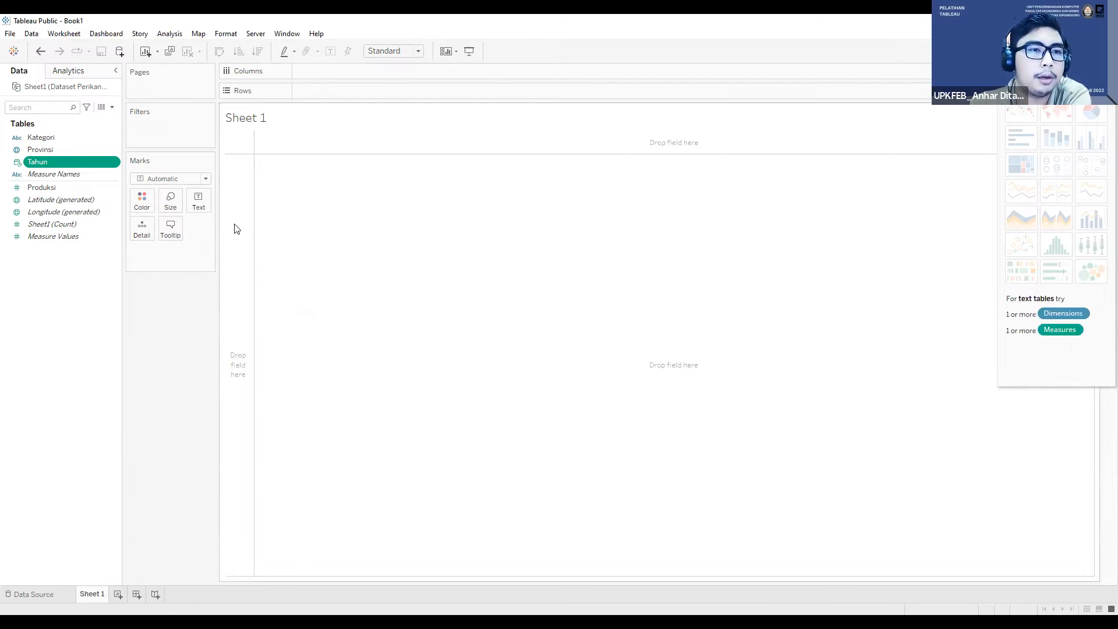
{"action": "left_click", "coordinate": [61, 150]}
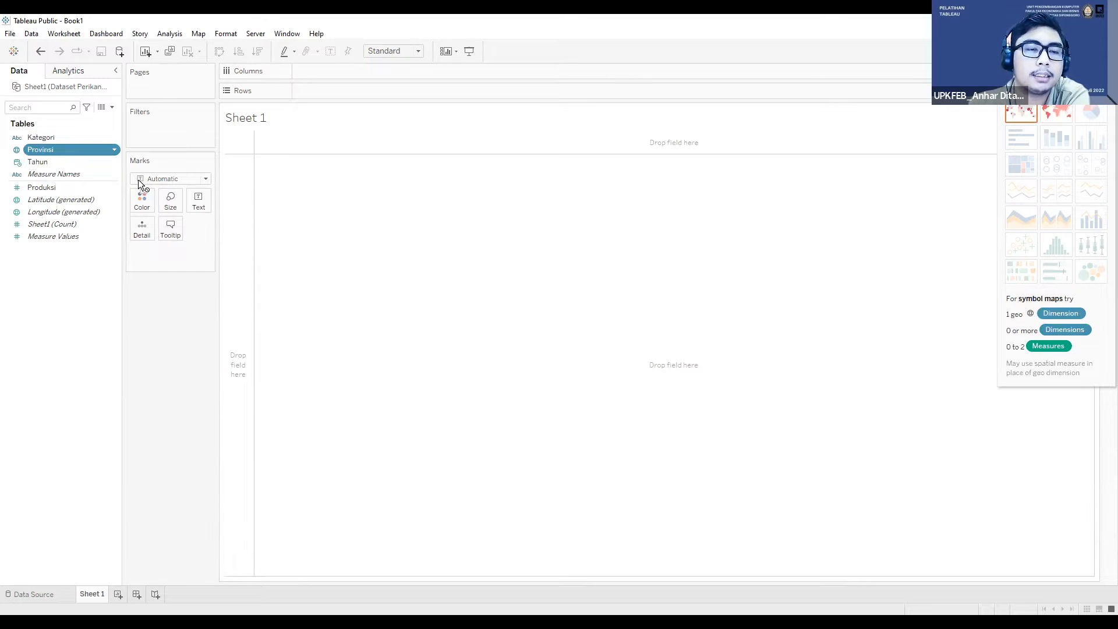
{"action": "left_click_drag", "start_coordinate": [144, 229], "coordinate": [144, 230]}
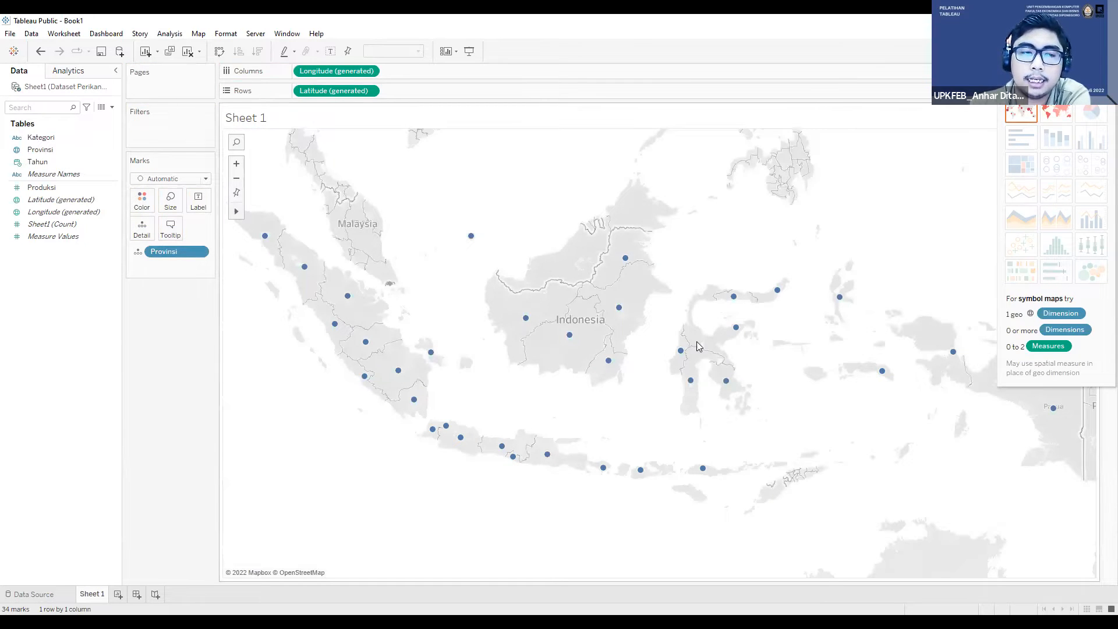
{"action": "left_click", "coordinate": [95, 188]}
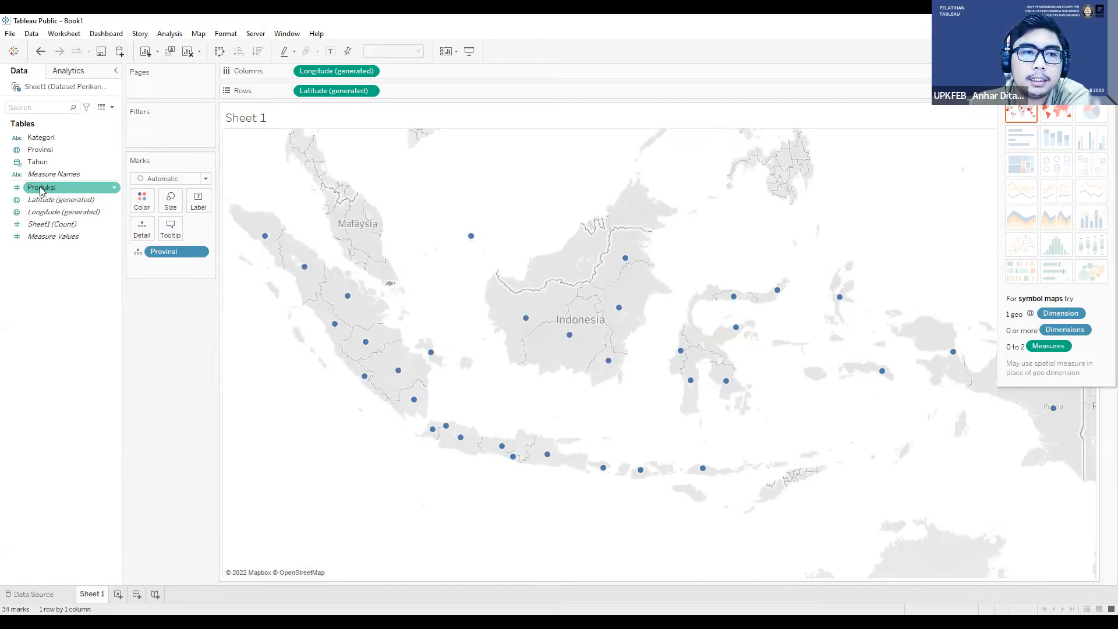
{"action": "mouse_move", "coordinate": [39, 188]}
{"action": "left_mouse_down"}
{"action": "mouse_move", "coordinate": [142, 207]}
{"action": "mouse_move", "coordinate": [154, 196]}
{"action": "mouse_move", "coordinate": [146, 208]}
{"action": "left_mouse_up"}
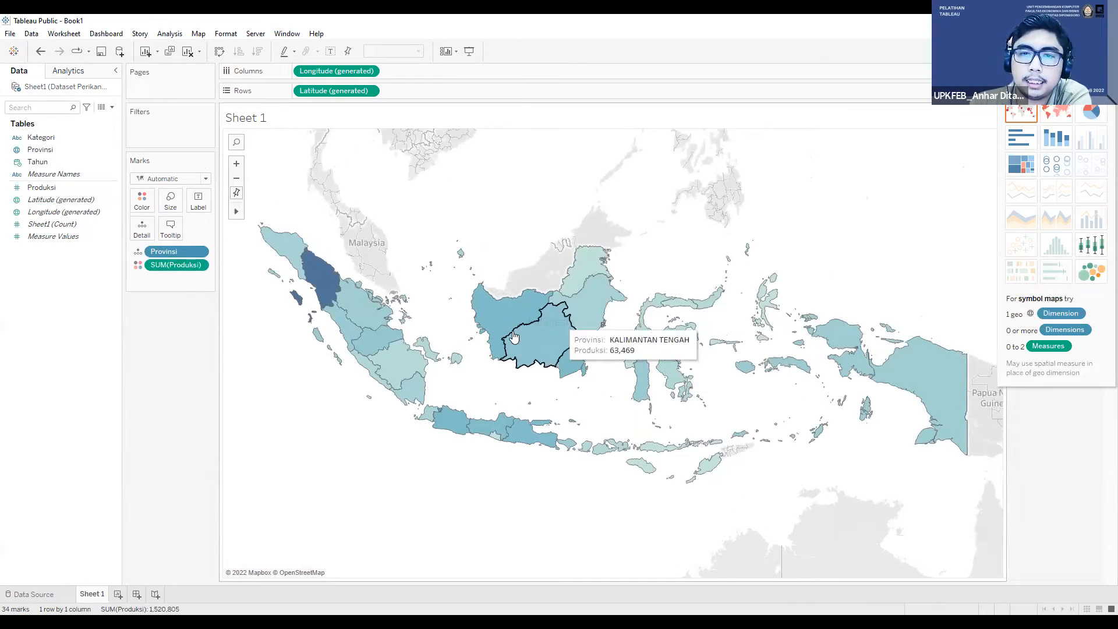
Step: Examine the production of individual provinces on the map, including Sumatera Utara, and reveal the Produksi color legend
{"action": "left_click", "coordinate": [494, 326]}
{"action": "left_click", "coordinate": [375, 347]}
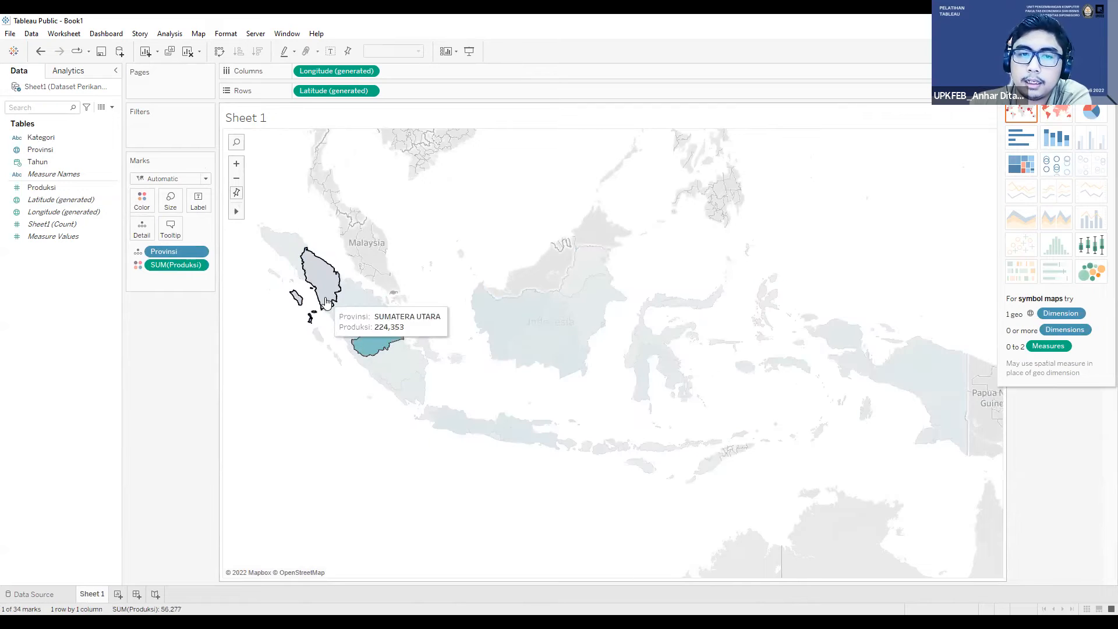
{"action": "left_click", "coordinate": [327, 303]}
{"action": "left_click", "coordinate": [327, 303]}
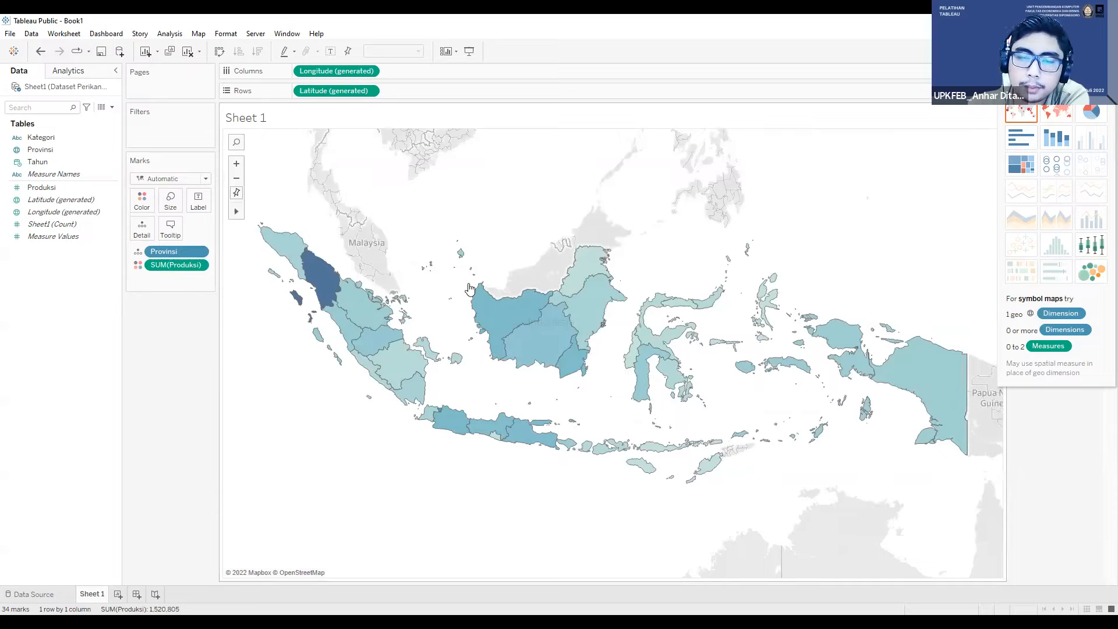
{"action": "left_click_drag", "start_coordinate": [260, 209], "coordinate": [576, 414]}
{"action": "left_click", "coordinate": [533, 404]}
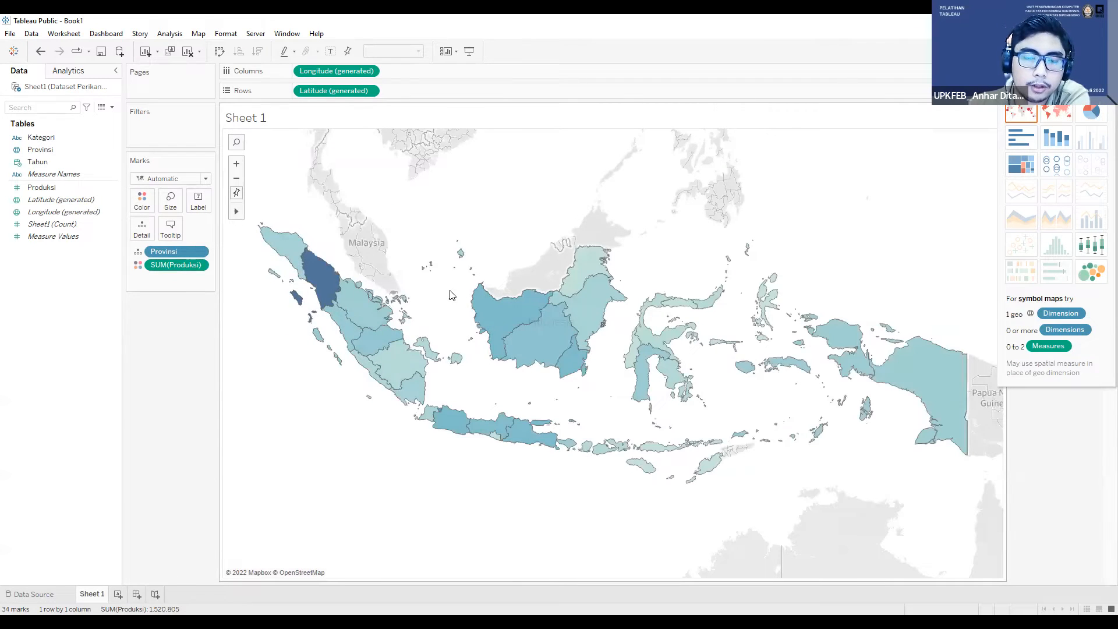
{"action": "left_click", "coordinate": [506, 311]}
{"action": "left_click", "coordinate": [949, 564]}
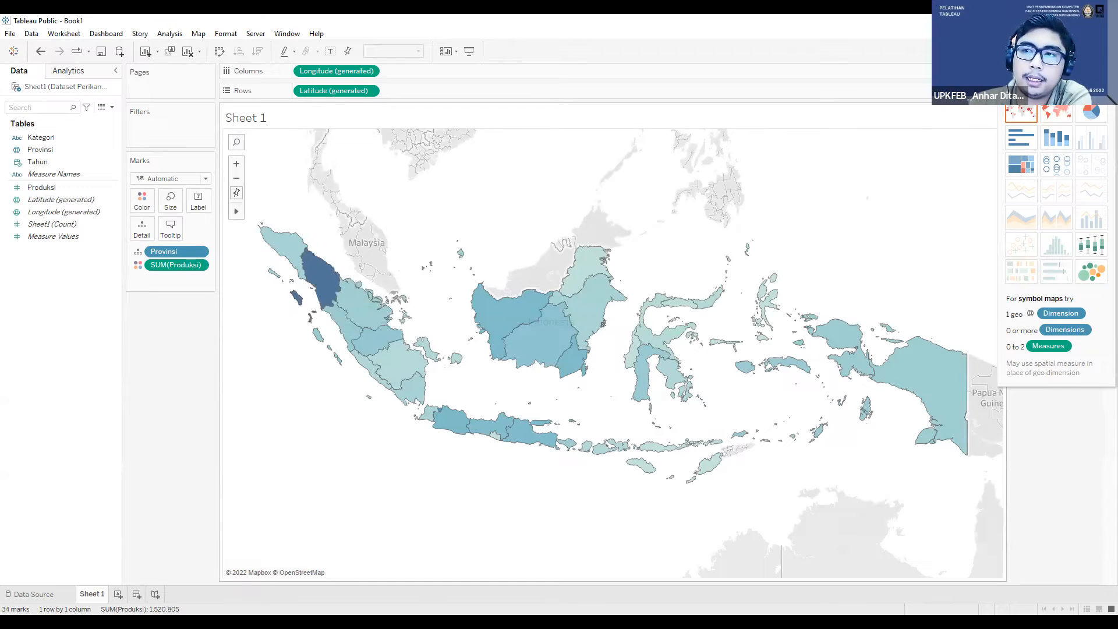
{"action": "left_click", "coordinate": [1090, 51]}
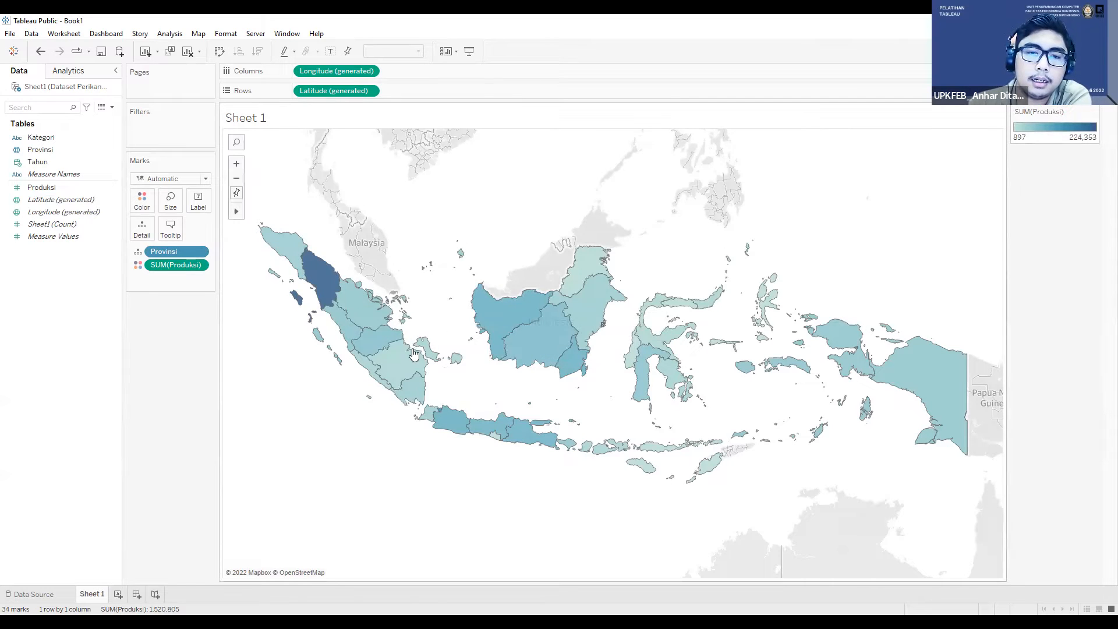
Step: Add a second blank worksheet to the workbook and display the chart type suggestions for it
{"action": "left_click", "coordinate": [118, 593]}
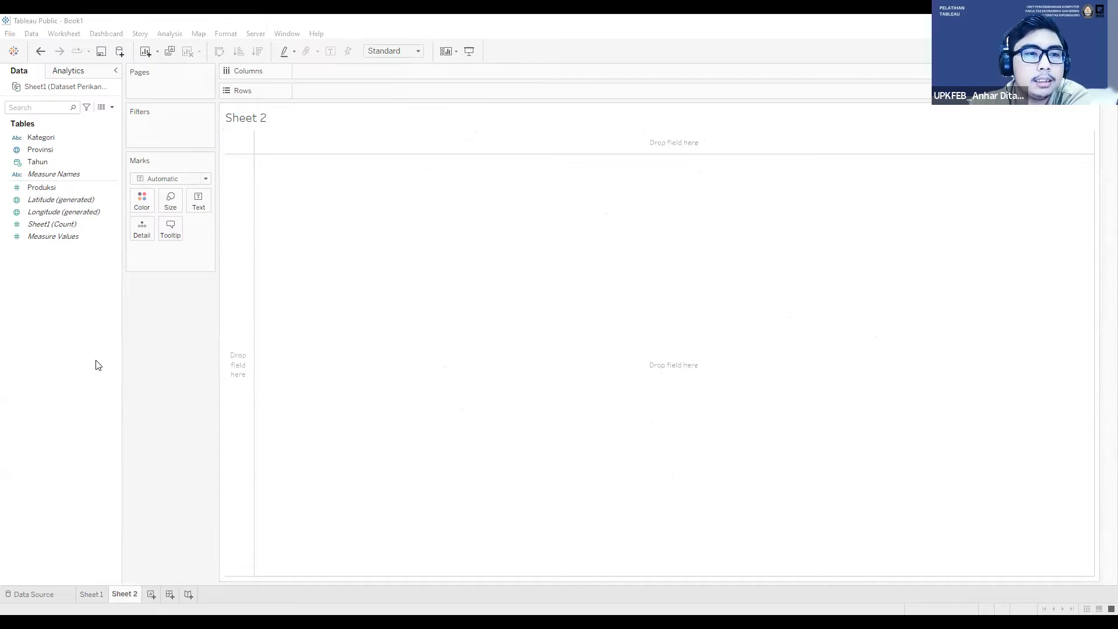
{"action": "left_click", "coordinate": [44, 187]}
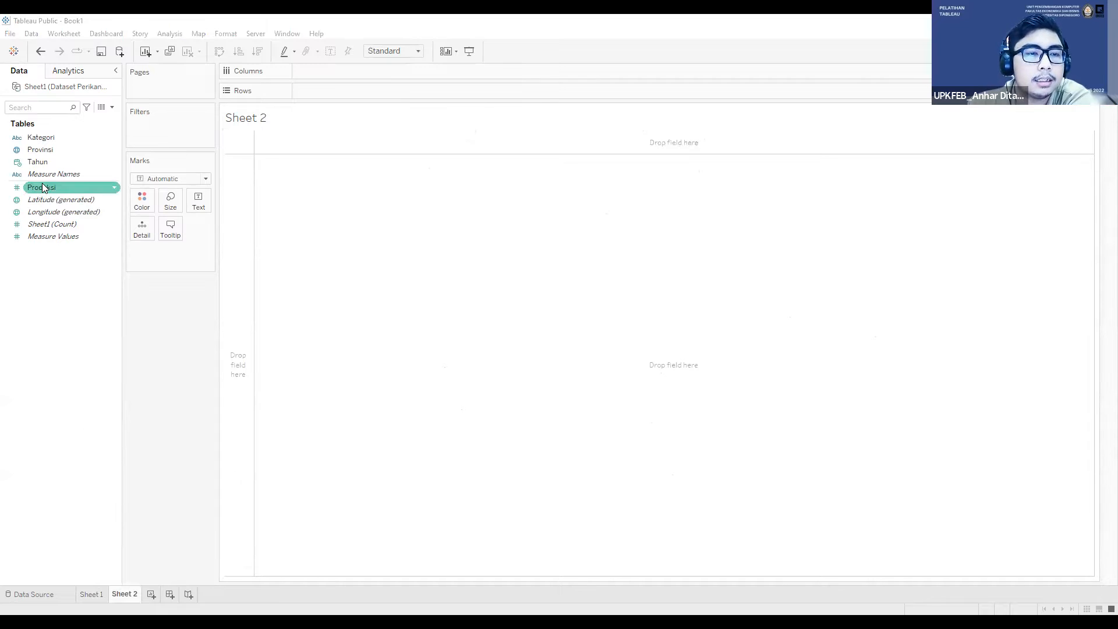
{"action": "left_click", "coordinate": [93, 593]}
{"action": "left_click", "coordinate": [122, 593]}
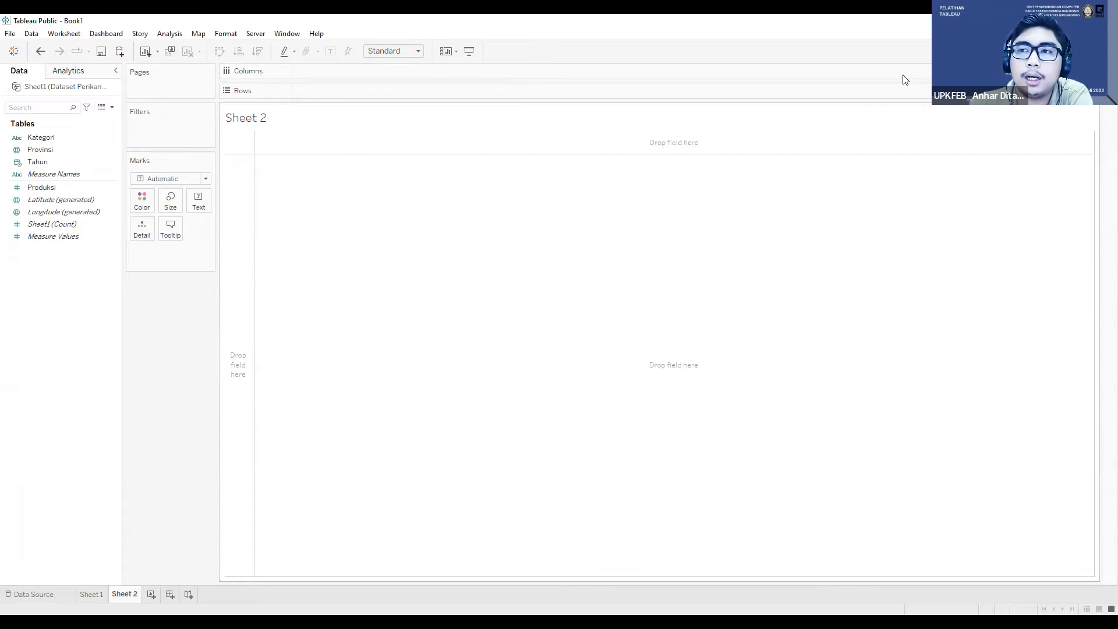
{"action": "left_click", "coordinate": [1088, 51]}
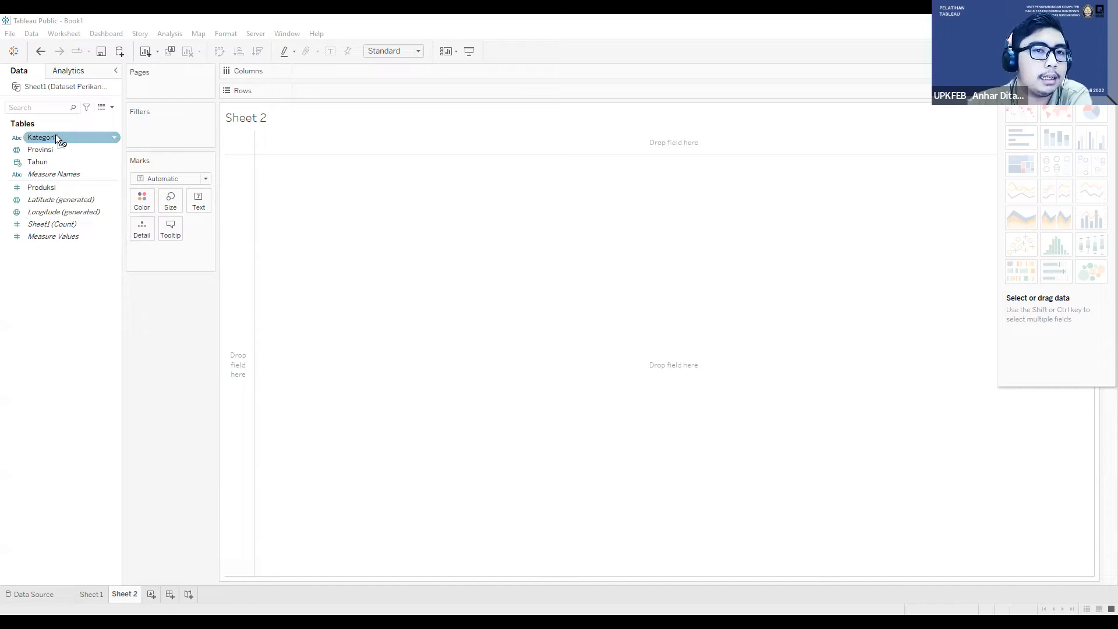
Step: Build a bar chart on Sheet 2 with Kategori in the columns and Provinsi followed by summed Produksi in the rows
{"action": "left_click_drag", "start_coordinate": [364, 47], "coordinate": [352, 71]}
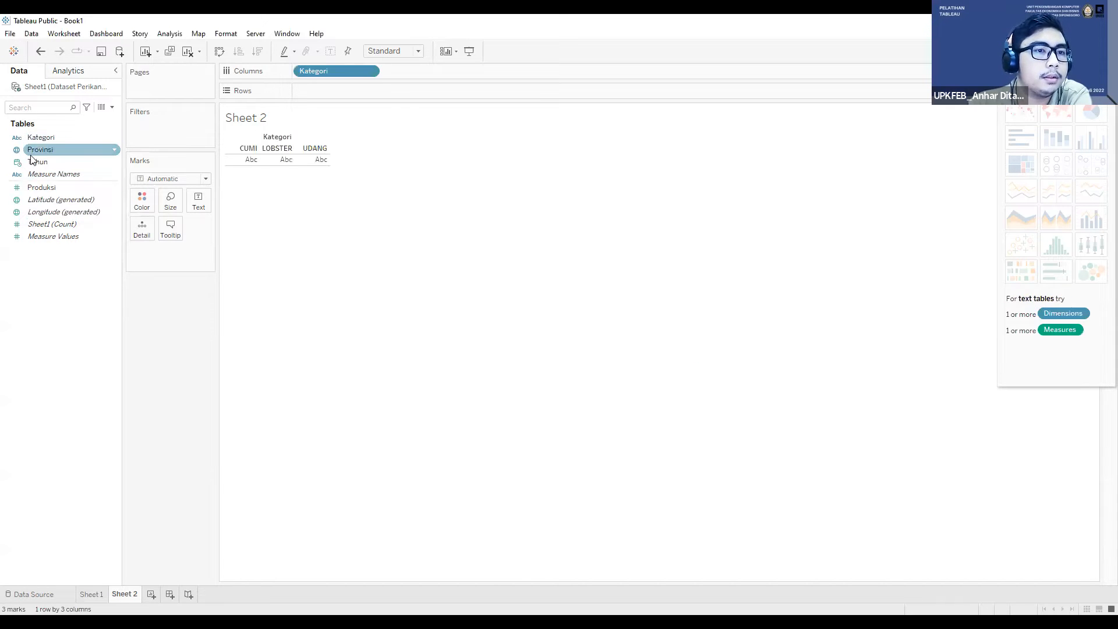
{"action": "left_click", "coordinate": [45, 151]}
{"action": "left_click_drag", "start_coordinate": [43, 149], "coordinate": [309, 92]}
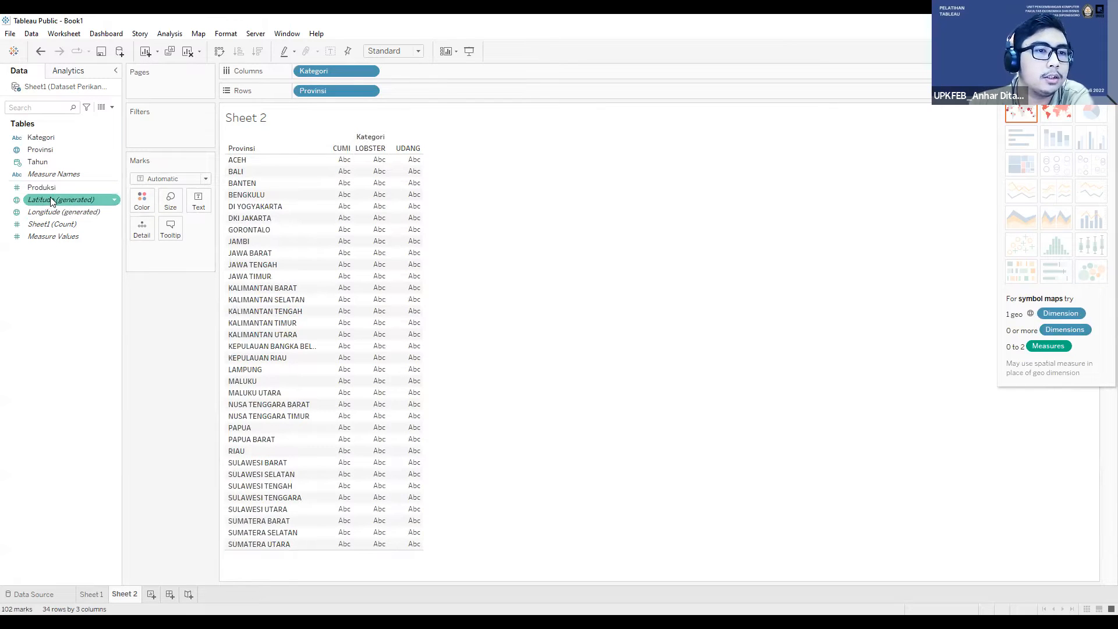
{"action": "left_click", "coordinate": [90, 187]}
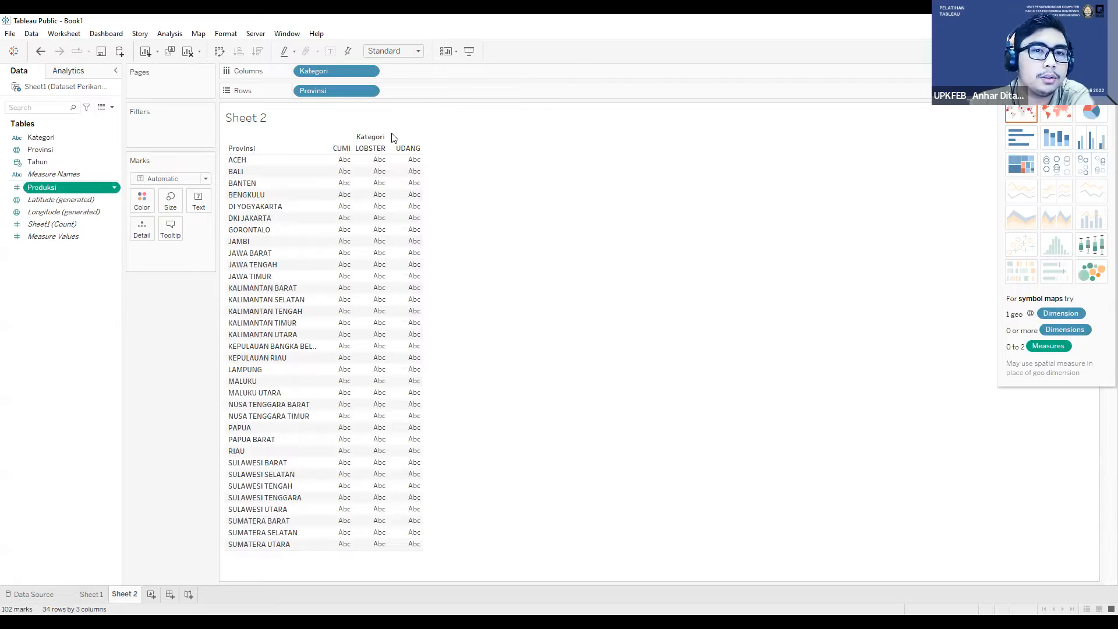
{"action": "left_click_drag", "start_coordinate": [394, 138], "coordinate": [415, 91]}
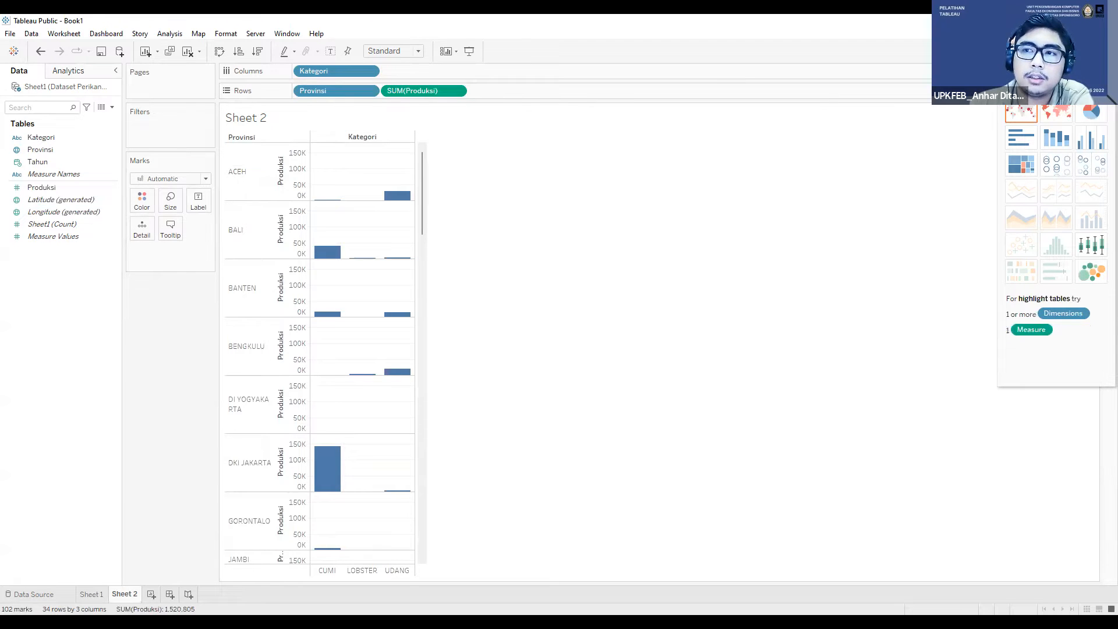
Step: Convert the Sheet 2 bar chart into a highlight table with Kategori in the columns and Provinsi in the rows
{"action": "left_click", "coordinate": [1021, 164]}
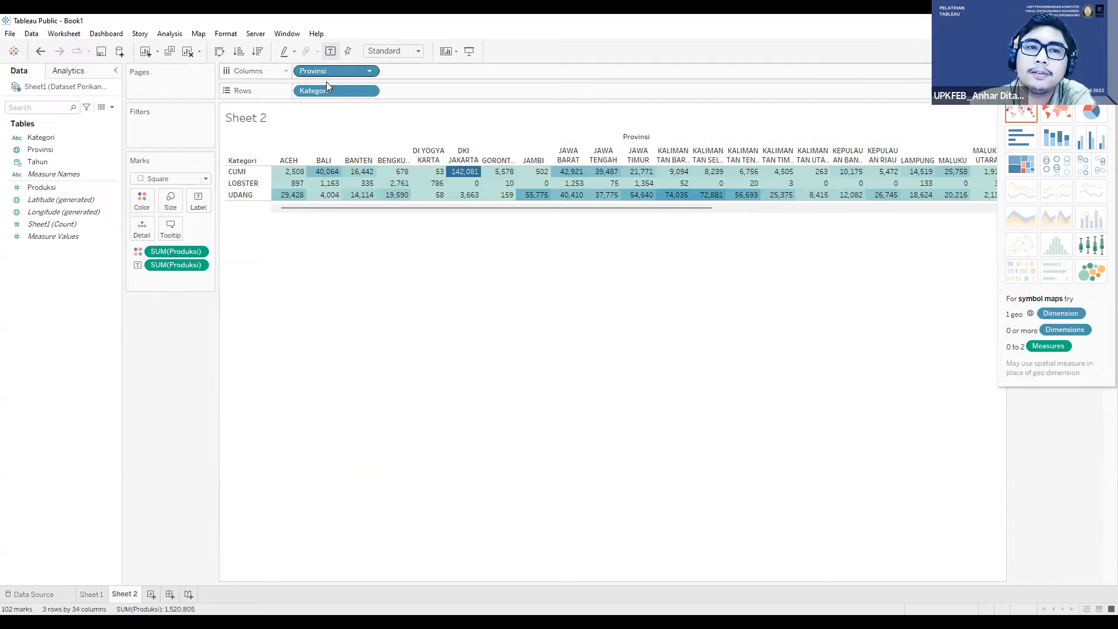
{"action": "left_click", "coordinate": [222, 52]}
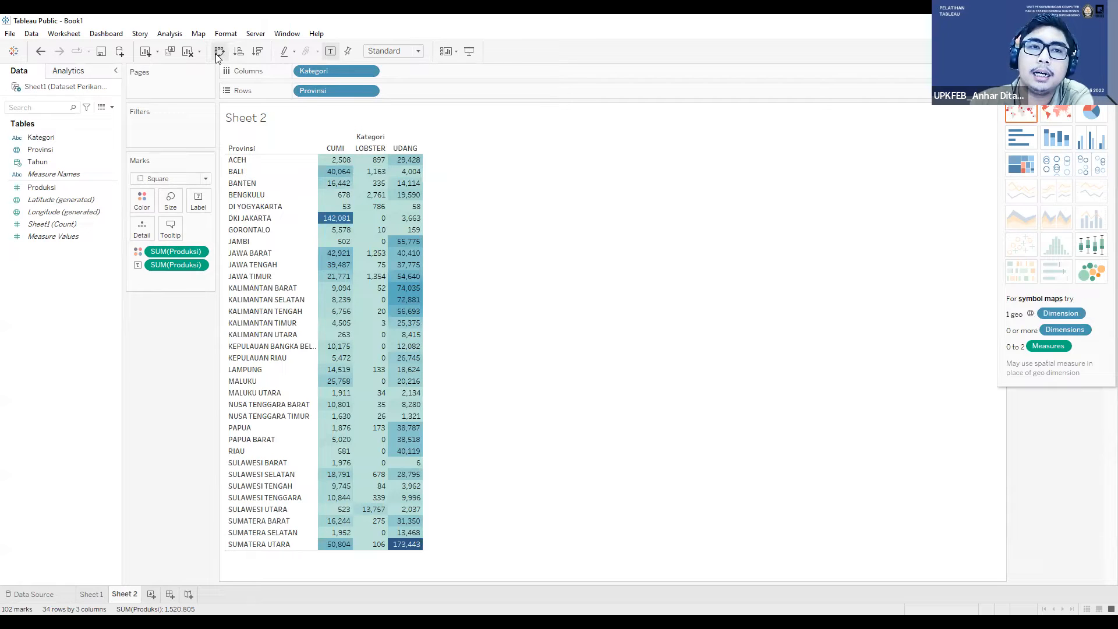
{"action": "left_click", "coordinate": [220, 55]}
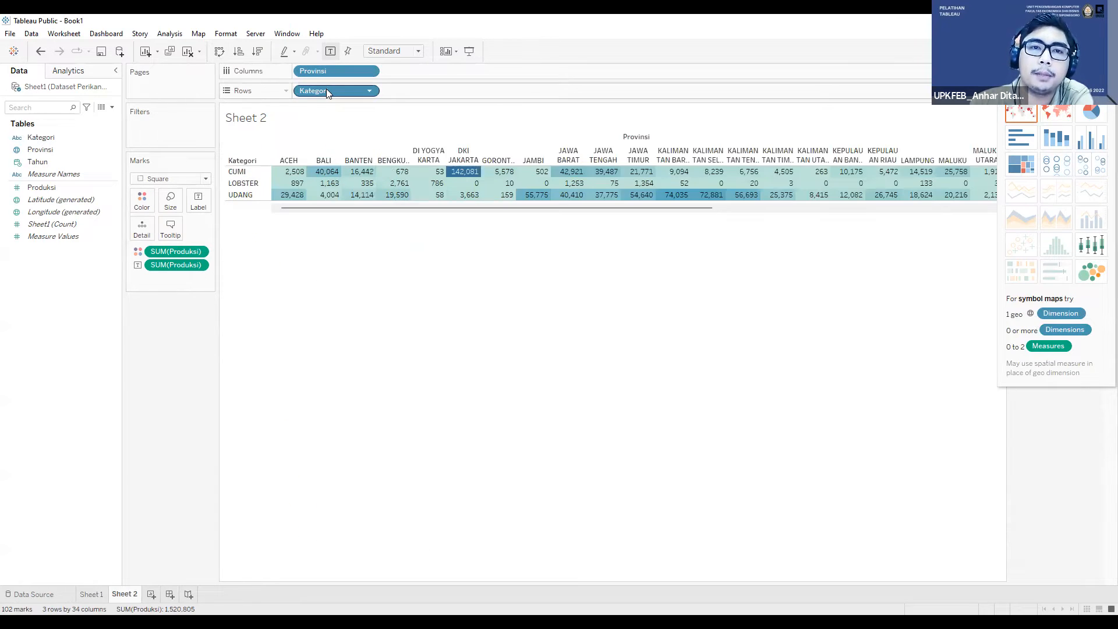
{"action": "key", "text": "ctrl+w"}
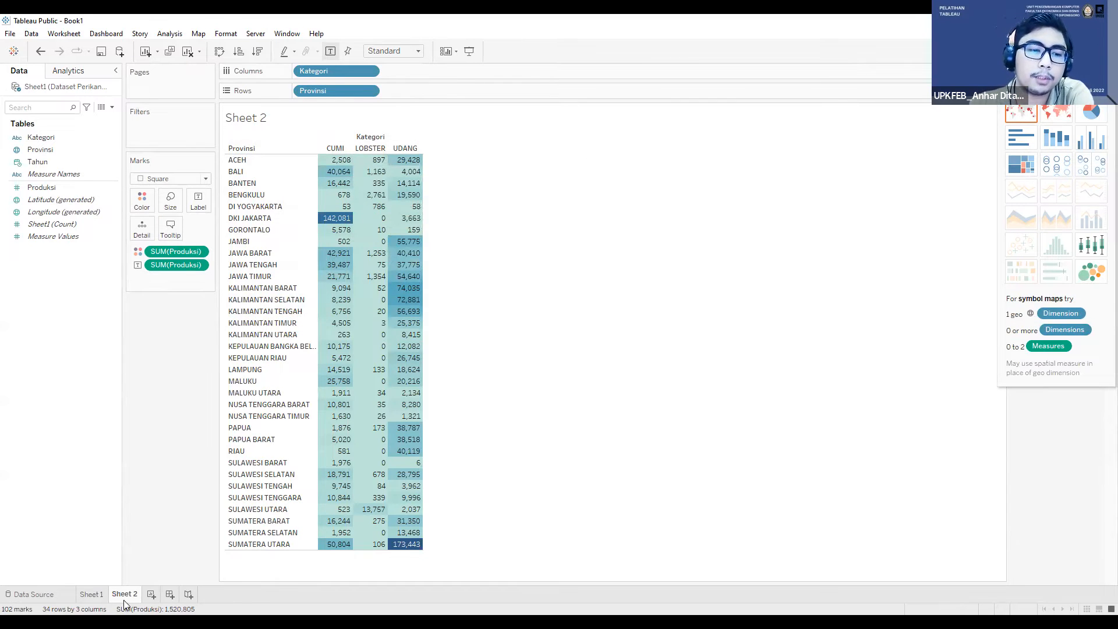
Step: Replace the title of the Sheet 1 map with "Produksi Perikanan Indonesia Tahun 2015-2017"
{"action": "left_click", "coordinate": [97, 596]}
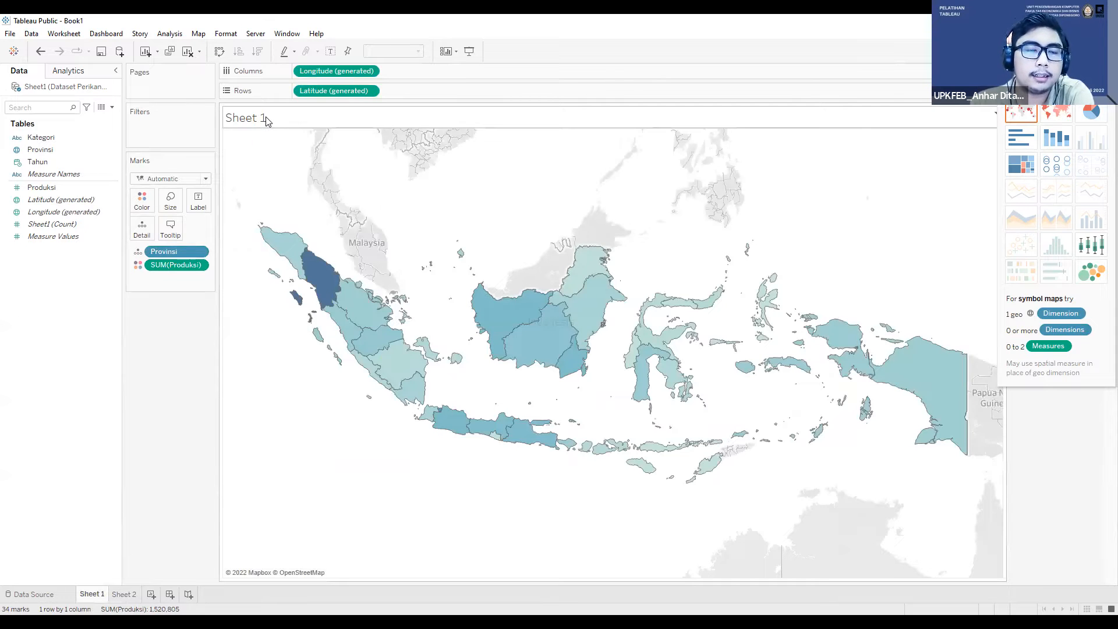
{"action": "left_click", "coordinate": [125, 595]}
{"action": "left_click", "coordinate": [96, 595]}
{"action": "left_click", "coordinate": [129, 594]}
{"action": "left_click", "coordinate": [92, 594]}
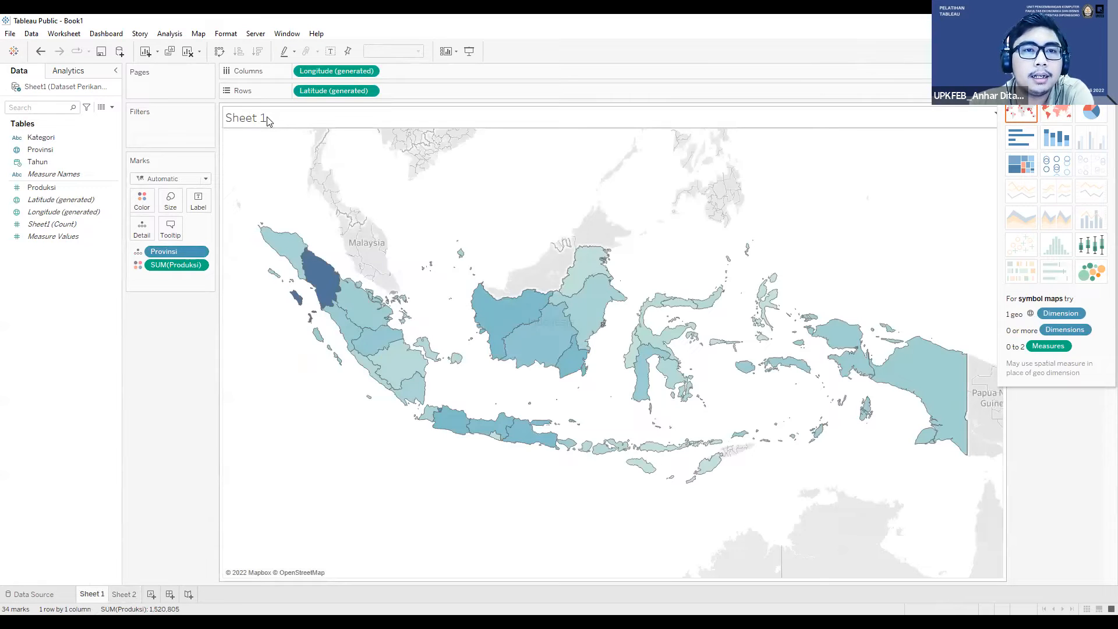
{"action": "right_click", "coordinate": [275, 118]}
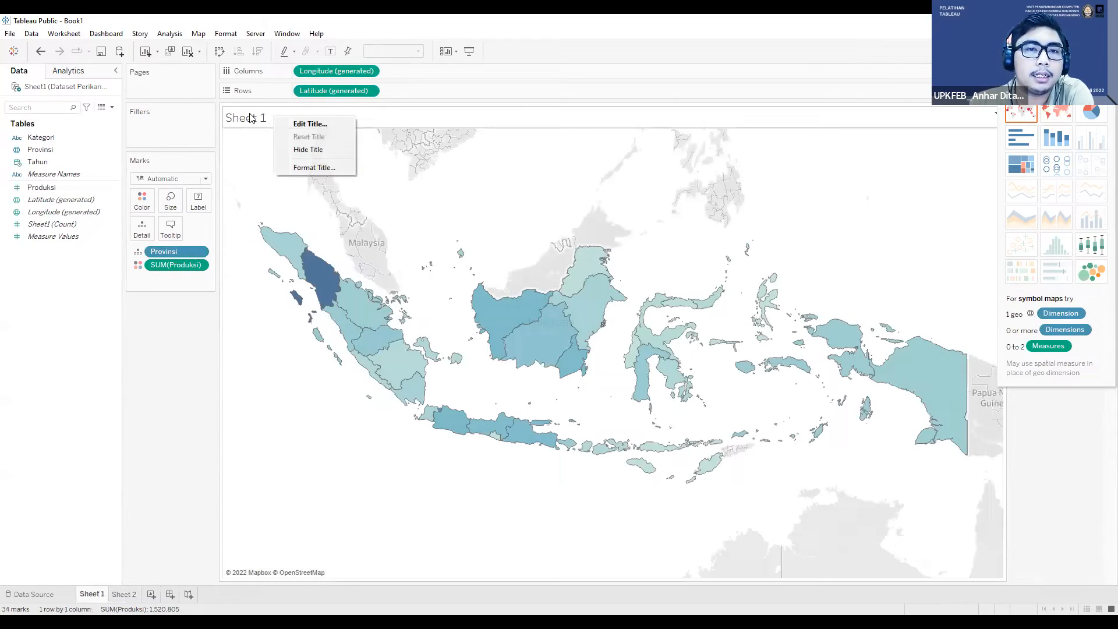
{"action": "right_click", "coordinate": [293, 123]}
{"action": "double_click", "coordinate": [285, 117]}
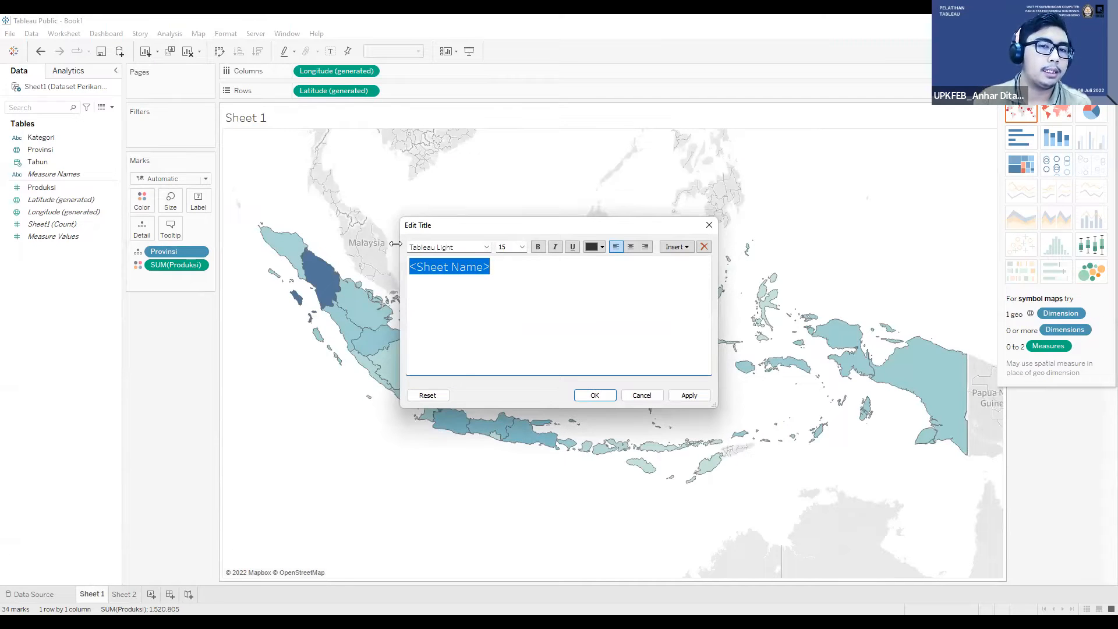
{"action": "type", "text": "Por"}
{"action": "key", "text": "BackSpace"}
{"action": "key", "text": "BackSpace"}
{"action": "type", "text": "roduksi Perikanan Indonesia tahun 2015-2"}
{"action": "key", "text": "BackSpace"}
{"action": "key", "text": "BackSpace"}
{"action": "type", "text": "-2016"}
{"action": "key", "text": "BackSpace"}
{"action": "type", "text": "7"}
{"action": "key", "text": "BackSpace"}
{"action": "type", "text": "T"}
Step: Format the whole Sheet 1 map title as bold black text and apply it
{"action": "key", "text": "ctrl+a"}
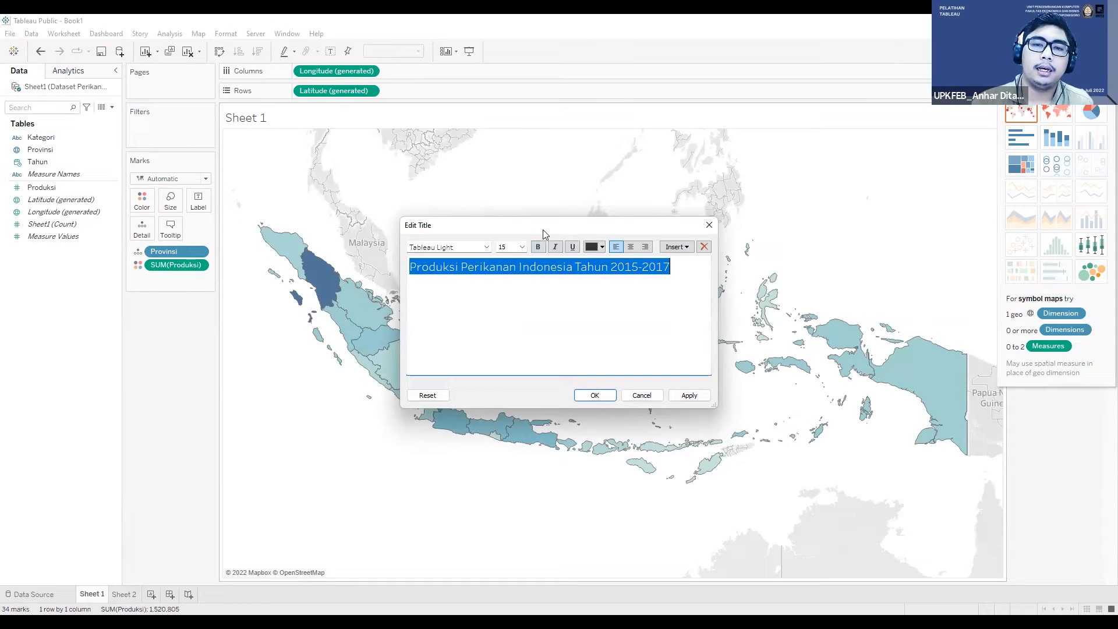
{"action": "left_click", "coordinate": [594, 248]}
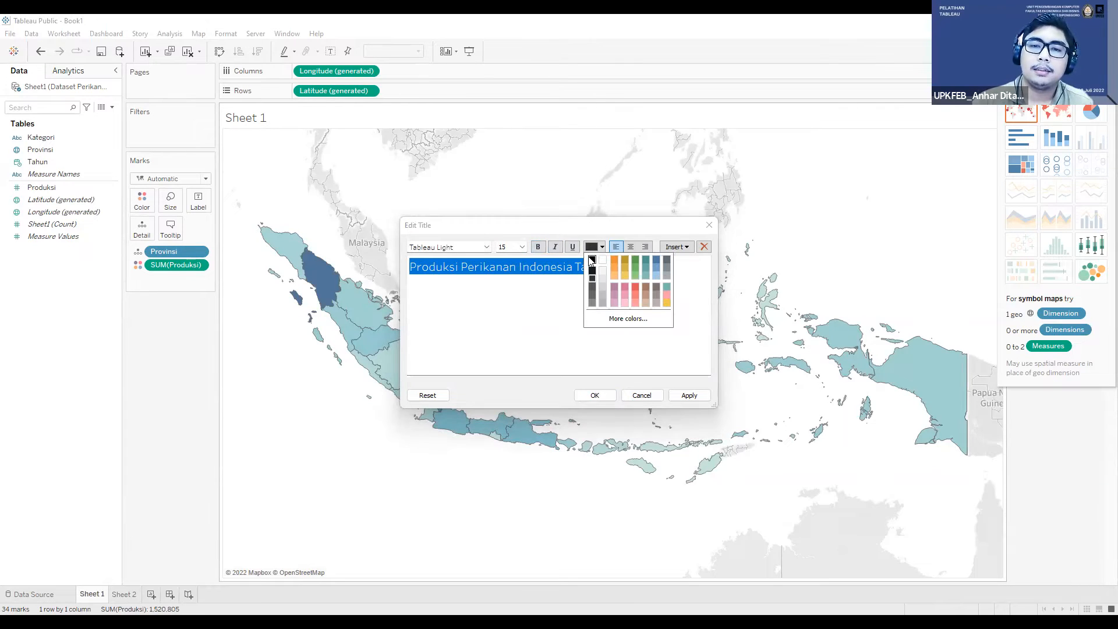
{"action": "left_click", "coordinate": [592, 259]}
{"action": "left_click", "coordinate": [695, 398]}
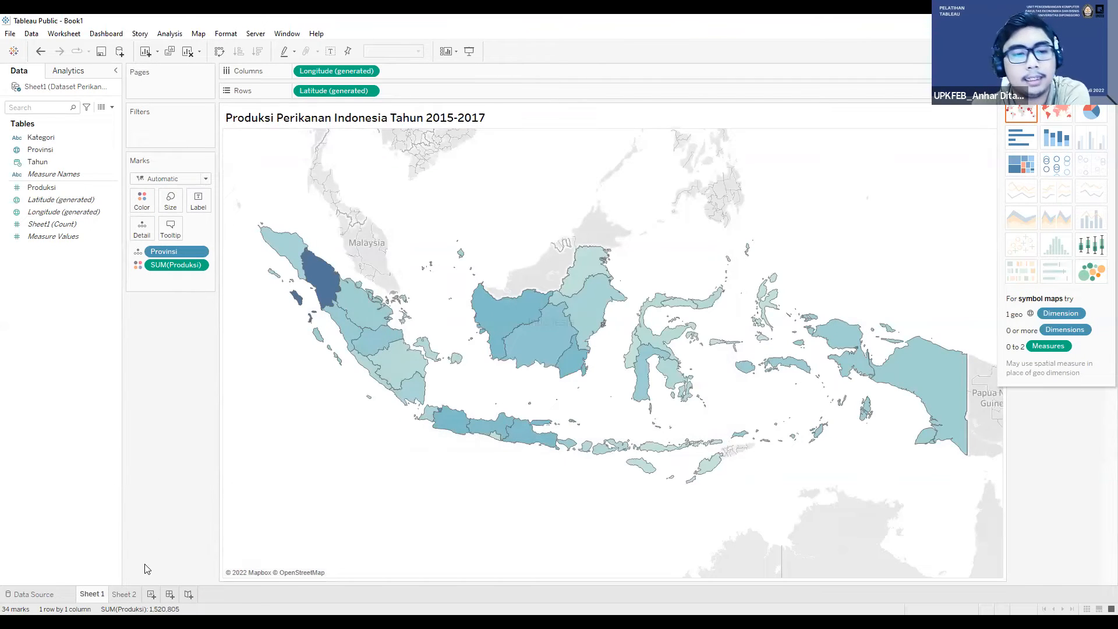
Step: Replace the title of the Sheet 2 highlight table with "Produksi Perikanan per Provinsi di Indonesia Tahun 2015-2017"
{"action": "left_click", "coordinate": [124, 593]}
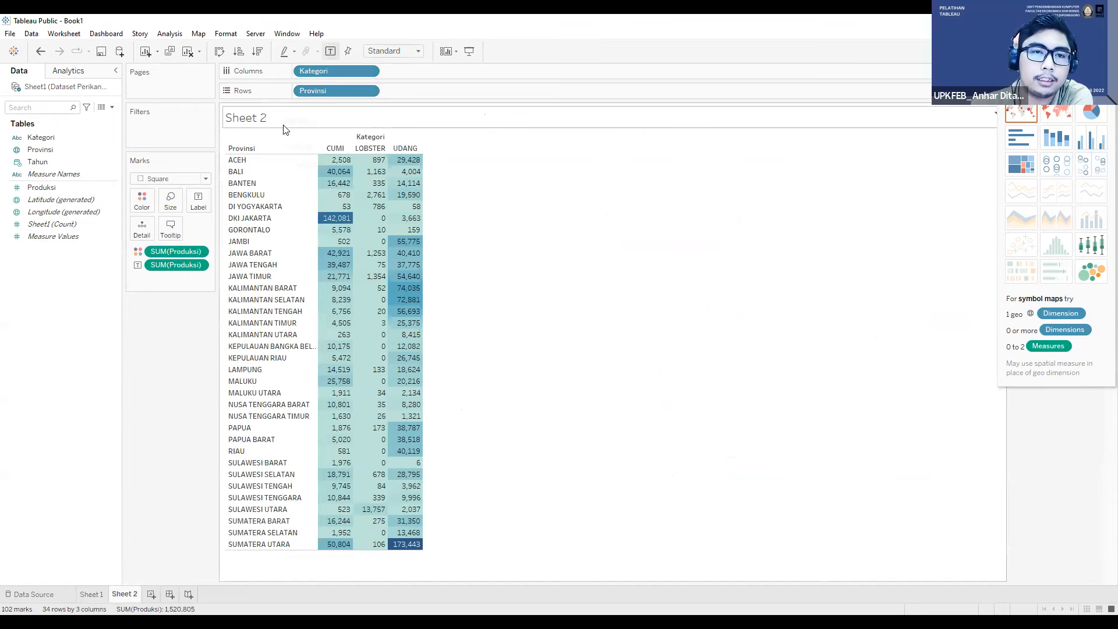
{"action": "right_click", "coordinate": [268, 116]}
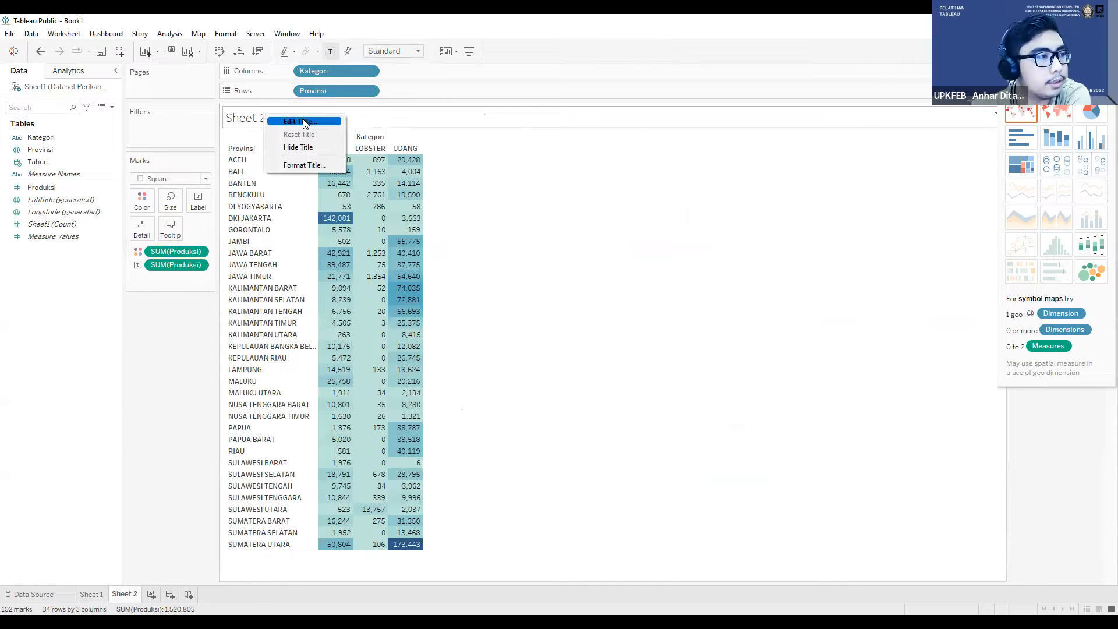
{"action": "left_click", "coordinate": [303, 122]}
{"action": "type", "text": "Produksi Peri"}
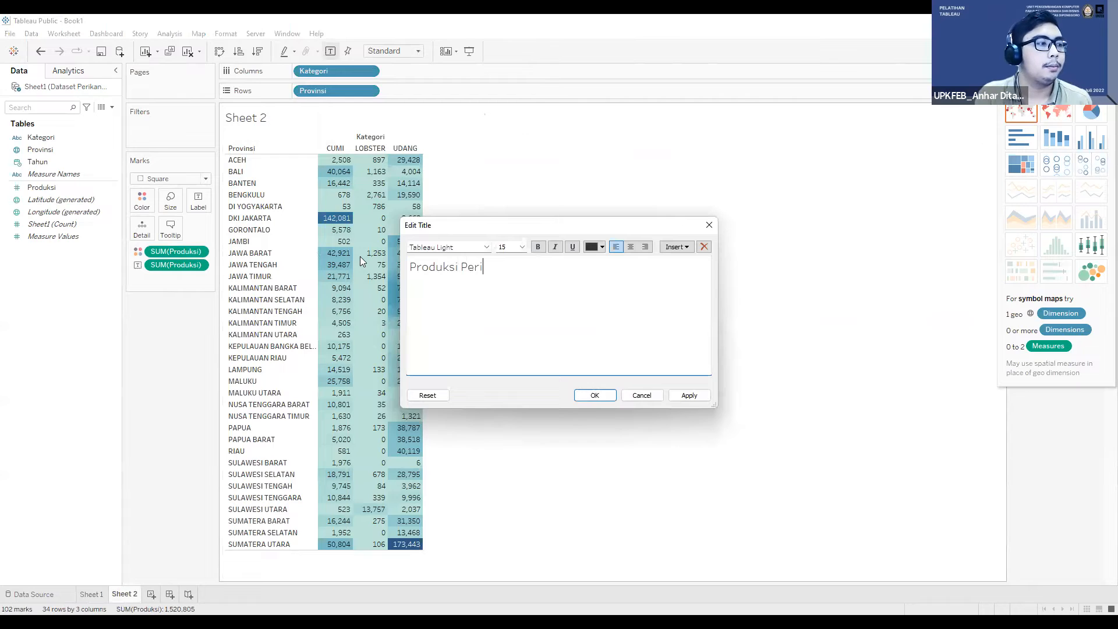
{"action": "type", "text": "kanan per P"}
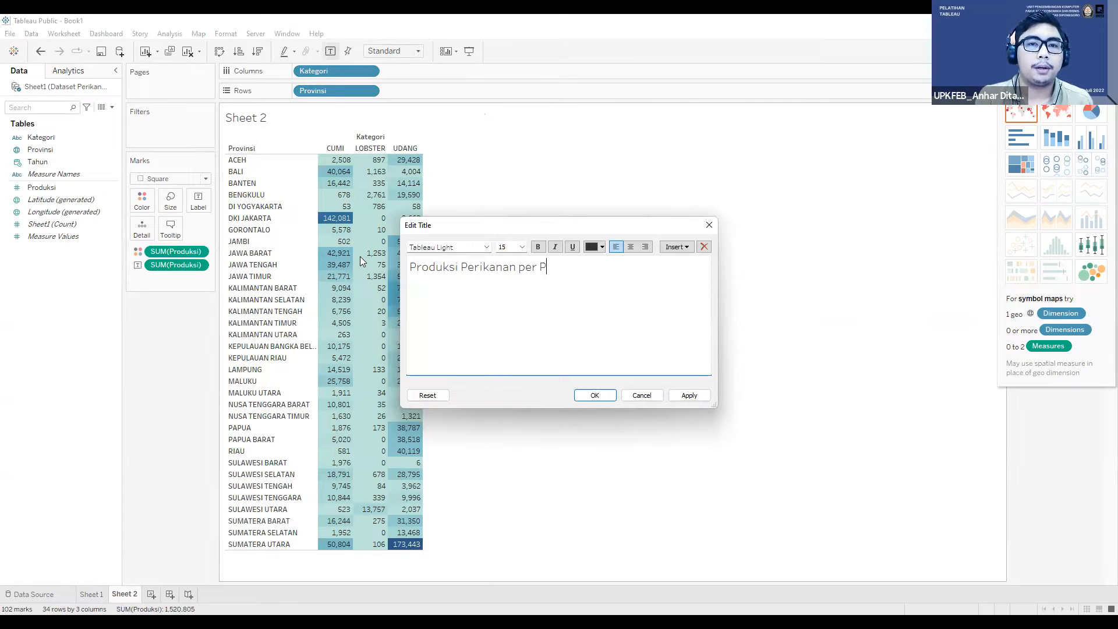
{"action": "type", "text": "rovinsi di Indo"}
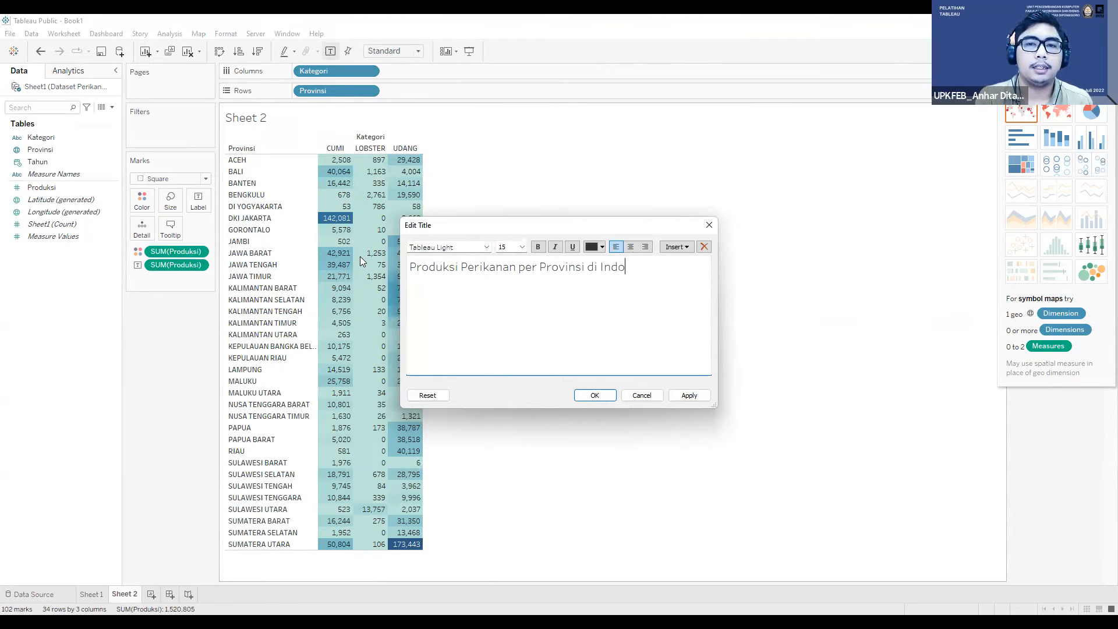
{"action": "type", "text": "nesia Tahun 2015-1"}
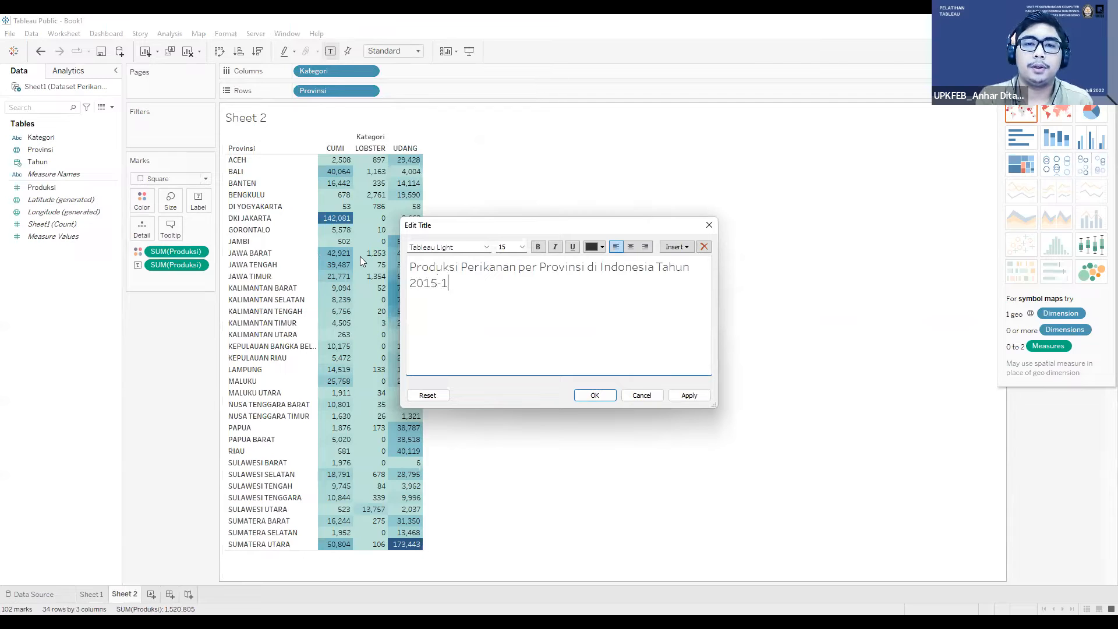
{"action": "key", "text": "BackSpace"}
{"action": "type", "text": "2017"}
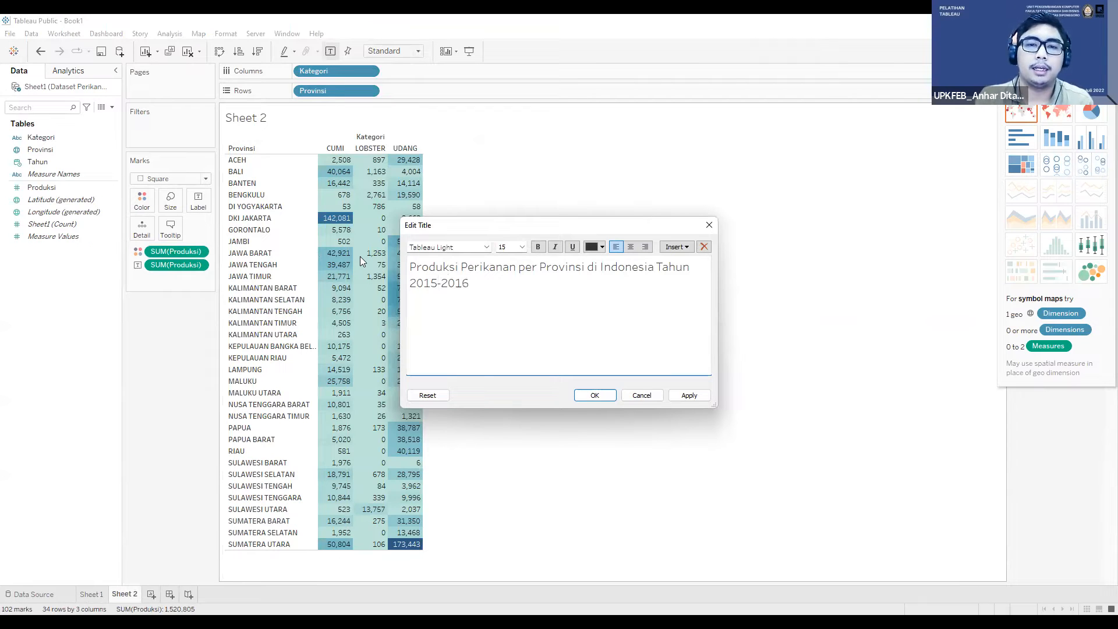
{"action": "left_click", "coordinate": [688, 395]}
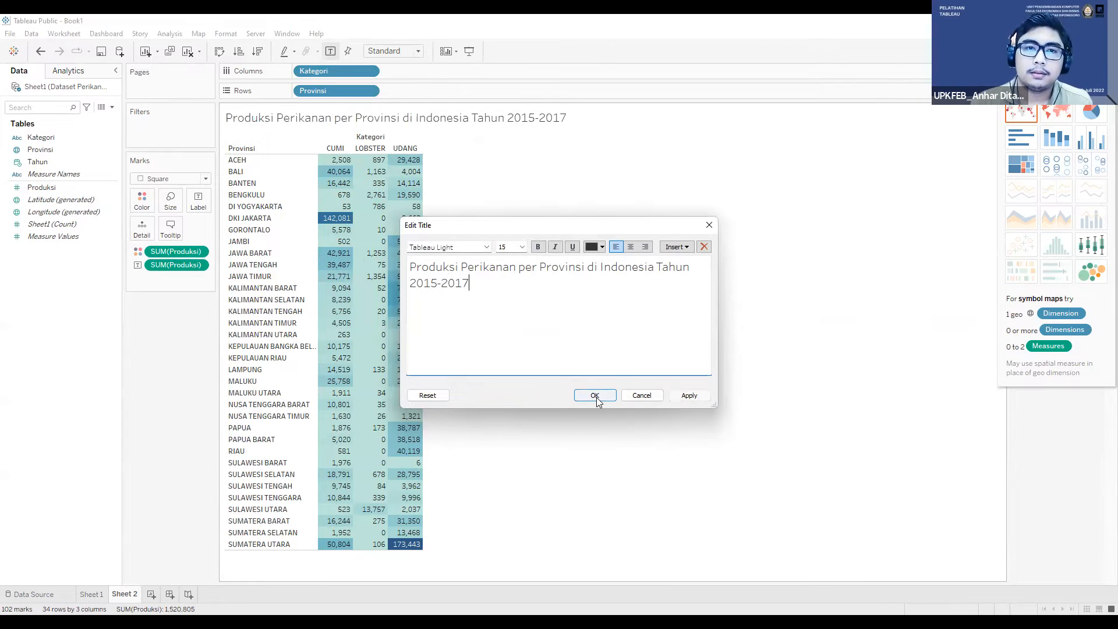
{"action": "left_click", "coordinate": [594, 395]}
Step: Make the Sheet 2 highlight table title bold and black
{"action": "double_click", "coordinate": [426, 115]}
{"action": "left_click", "coordinate": [537, 247]}
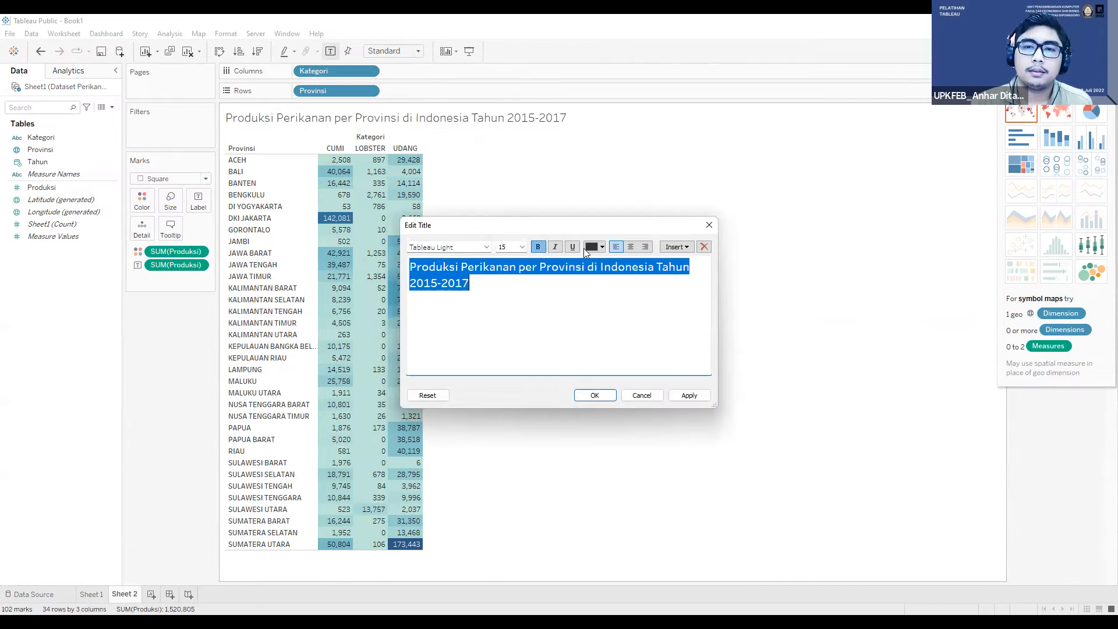
{"action": "left_click", "coordinate": [612, 400]}
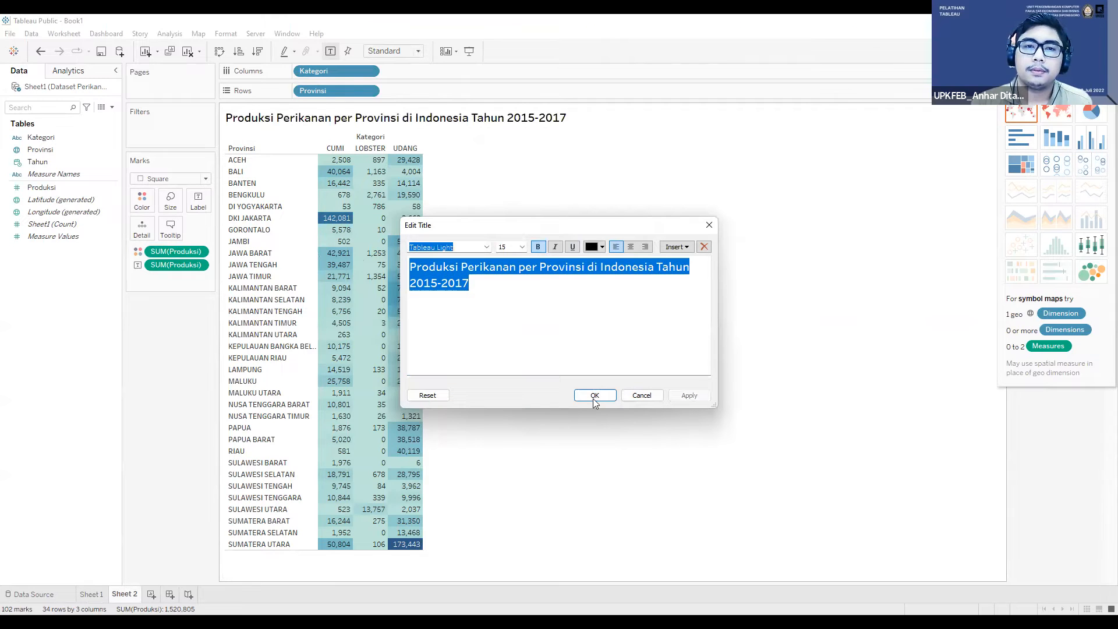
{"action": "left_click", "coordinate": [593, 395]}
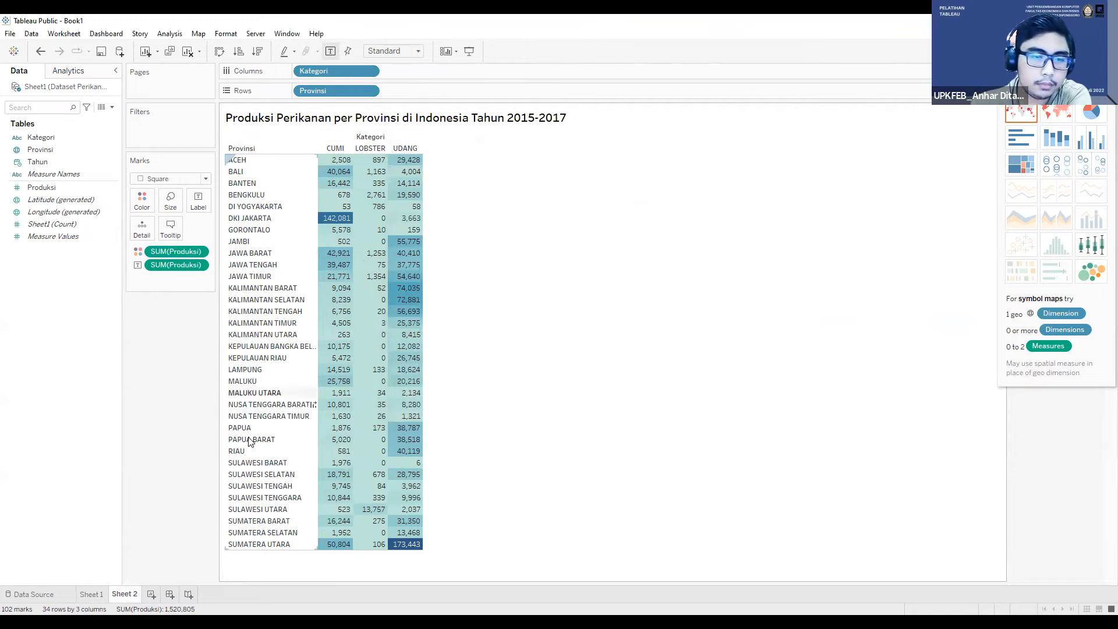
Step: Add a third worksheet and build a discrete line chart of summed Produksi by year of Tahun
{"action": "left_click", "coordinate": [170, 594]}
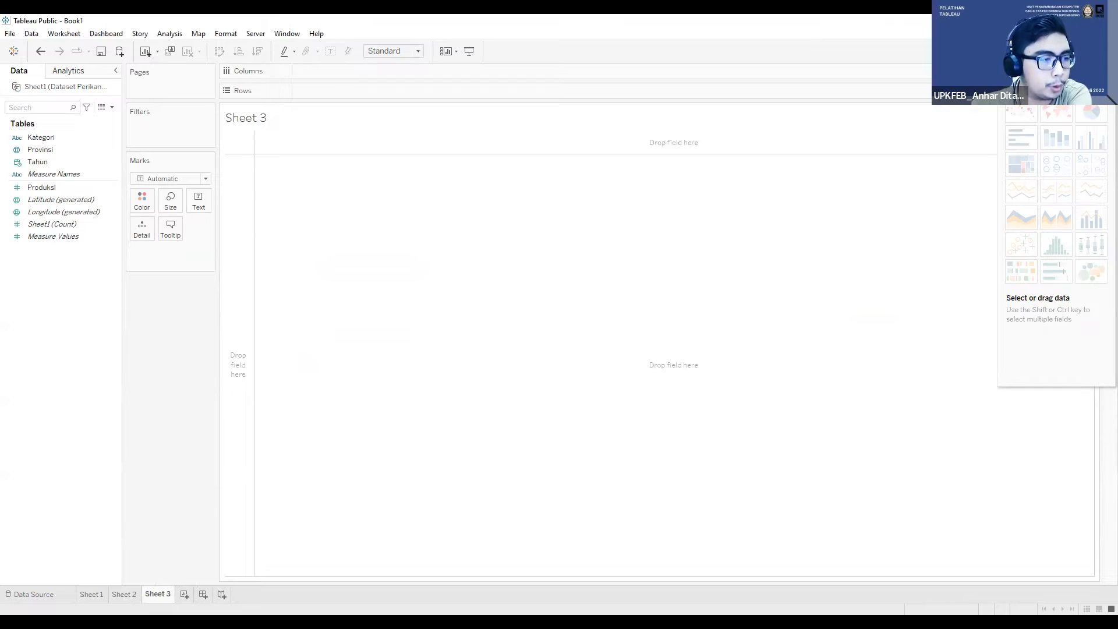
{"action": "mouse_move", "coordinate": [1024, 187]}
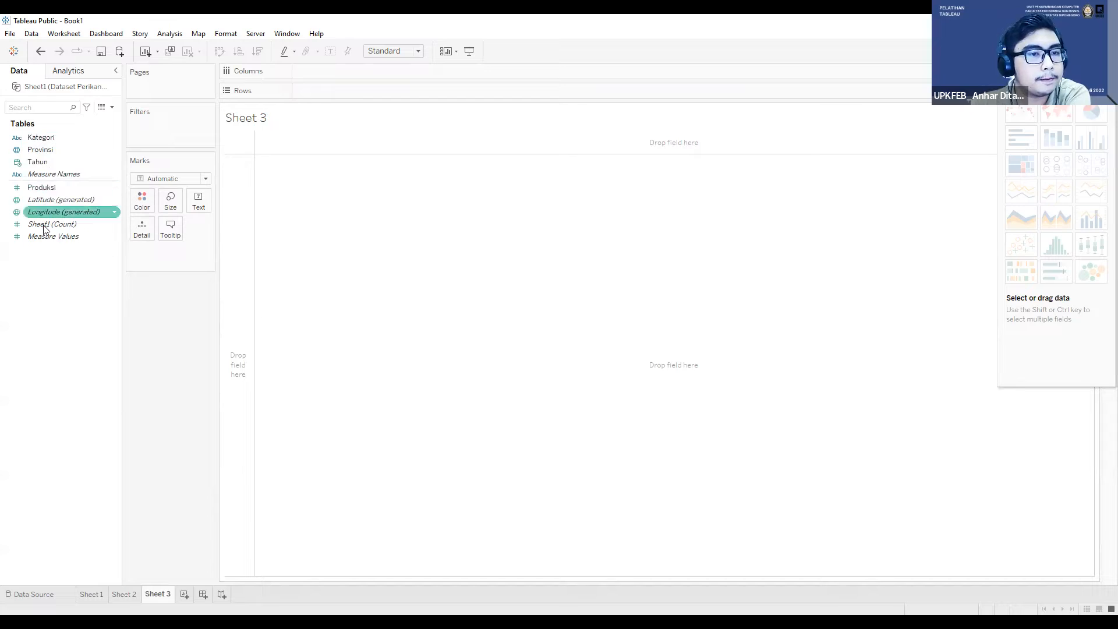
{"action": "left_click", "coordinate": [45, 162]}
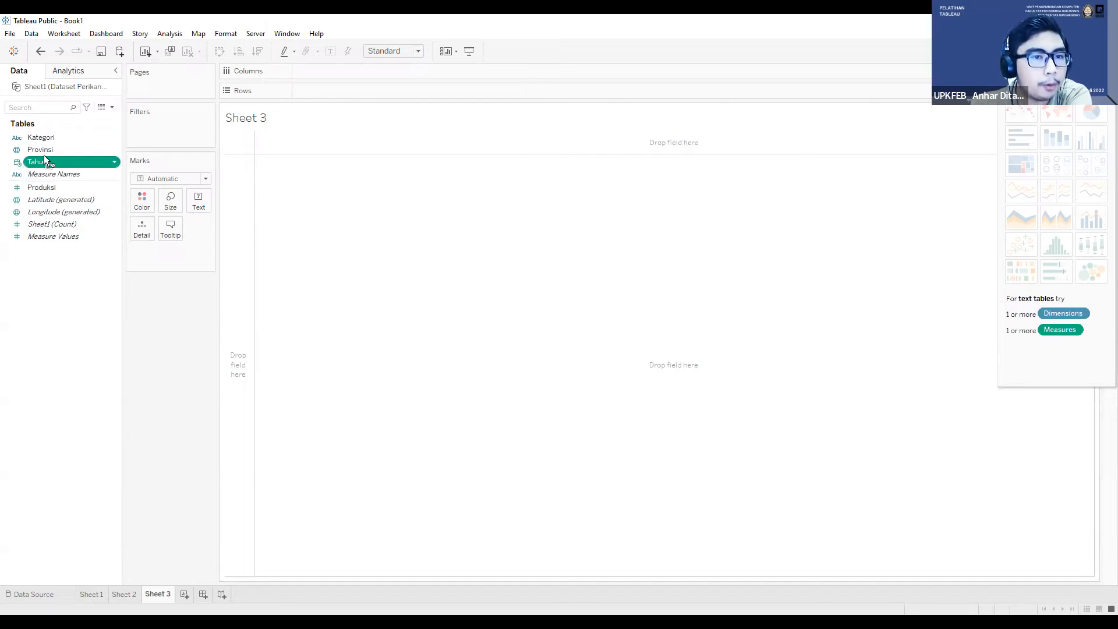
{"action": "left_click_drag", "start_coordinate": [70, 163], "coordinate": [140, 229]}
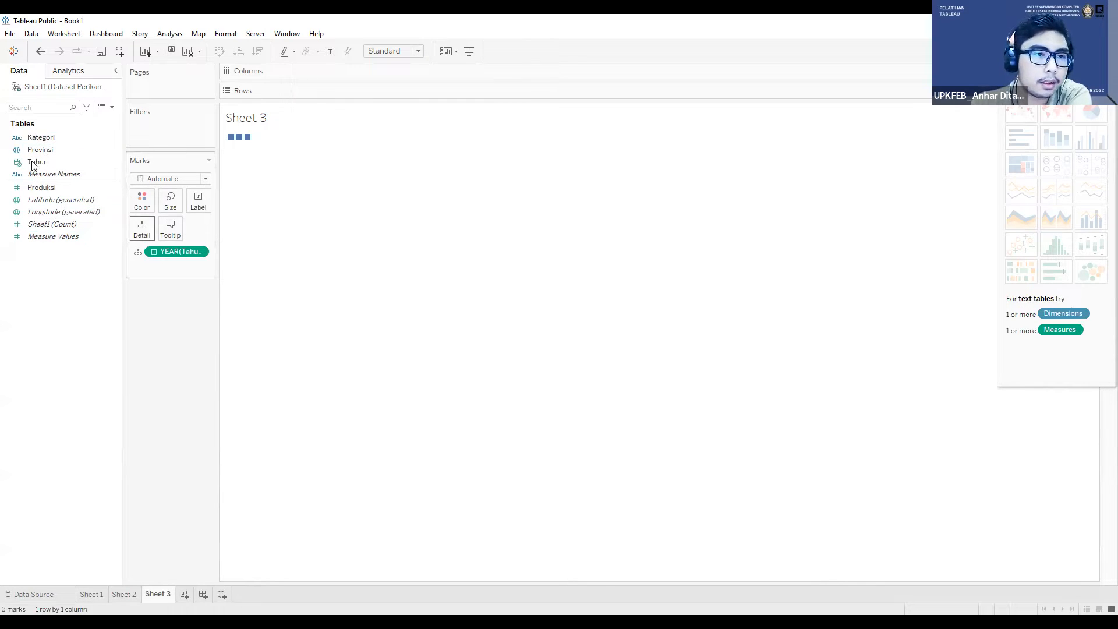
{"action": "left_click", "coordinate": [45, 149]}
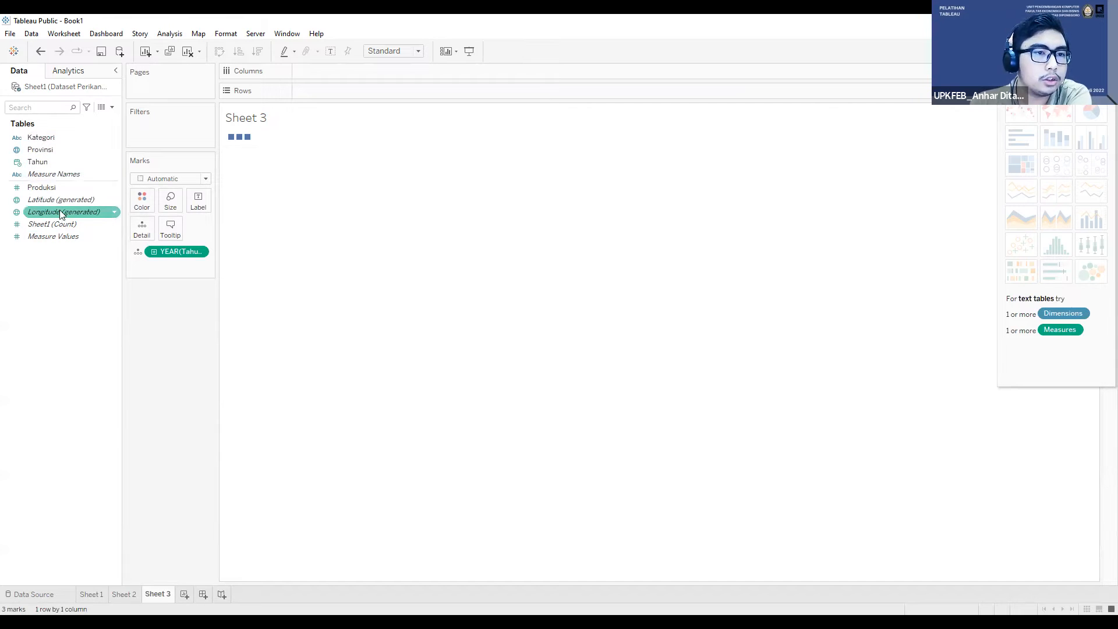
{"action": "left_click", "coordinate": [104, 187]}
{"action": "left_click_drag", "start_coordinate": [105, 187], "coordinate": [135, 209]}
{"action": "left_click", "coordinate": [1055, 192]}
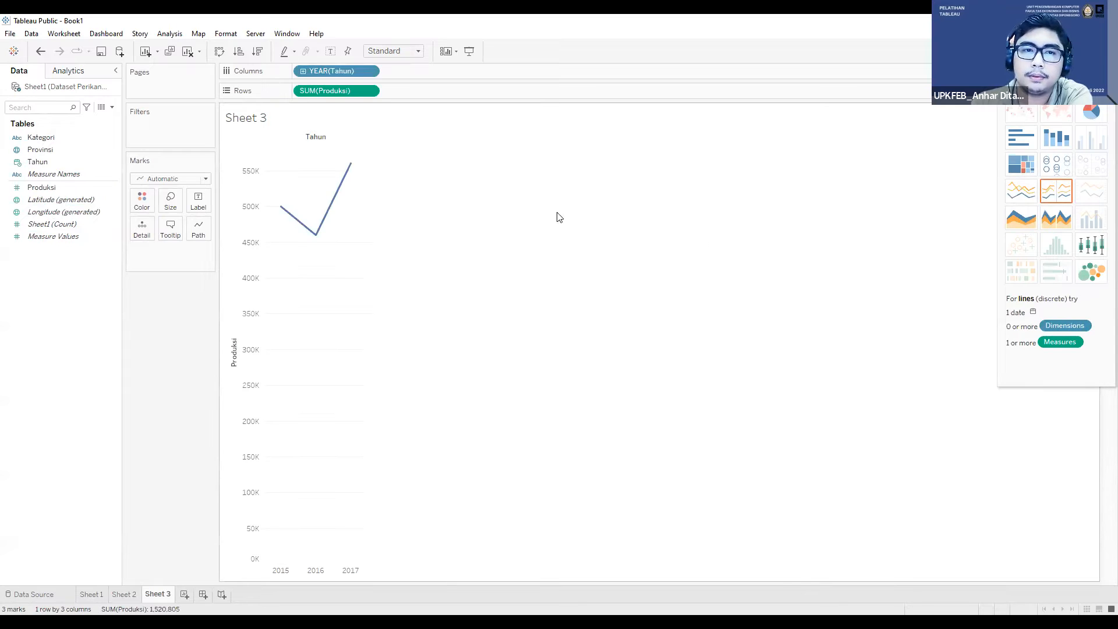
Step: Split the yearly production line on Sheet 3 into separately colored lines by Kategori
{"action": "mouse_move", "coordinate": [362, 192]}
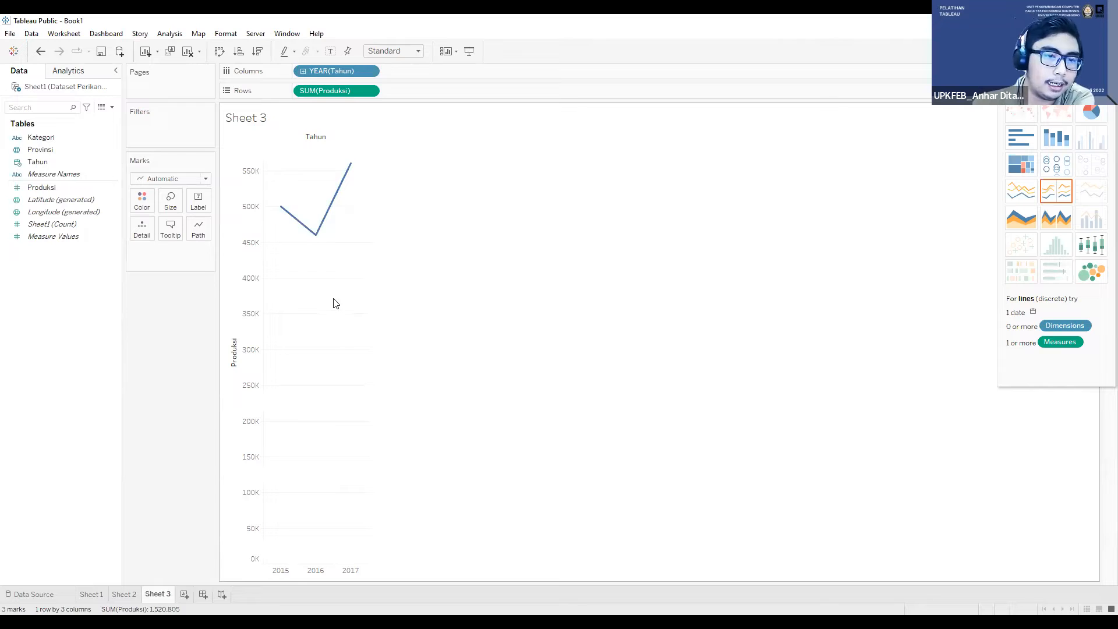
{"action": "mouse_move", "coordinate": [282, 205]}
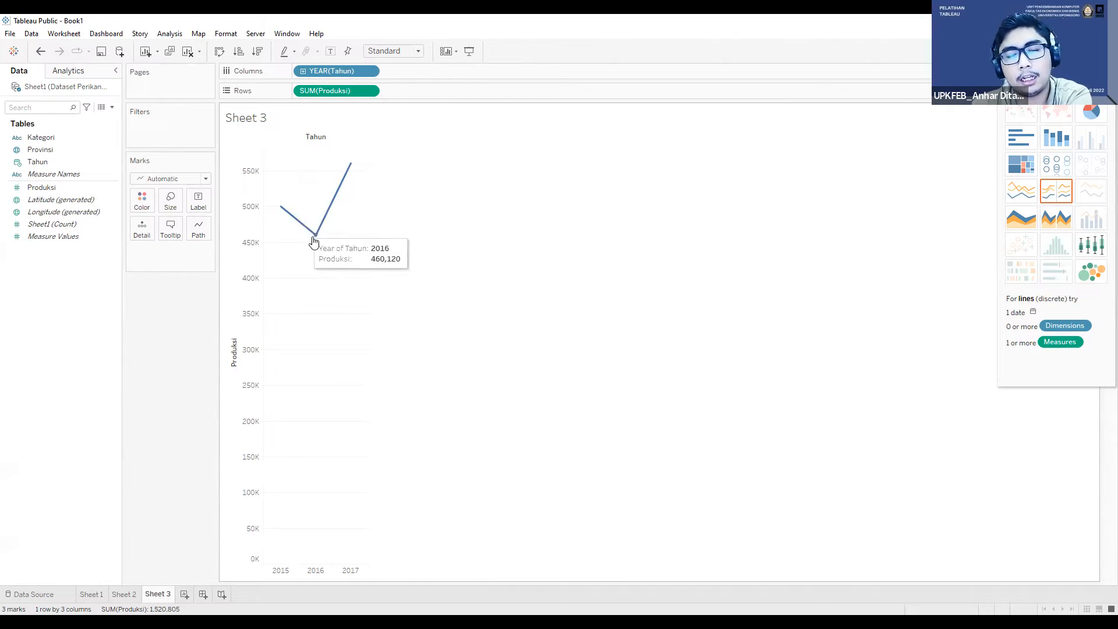
{"action": "left_click", "coordinate": [370, 71]}
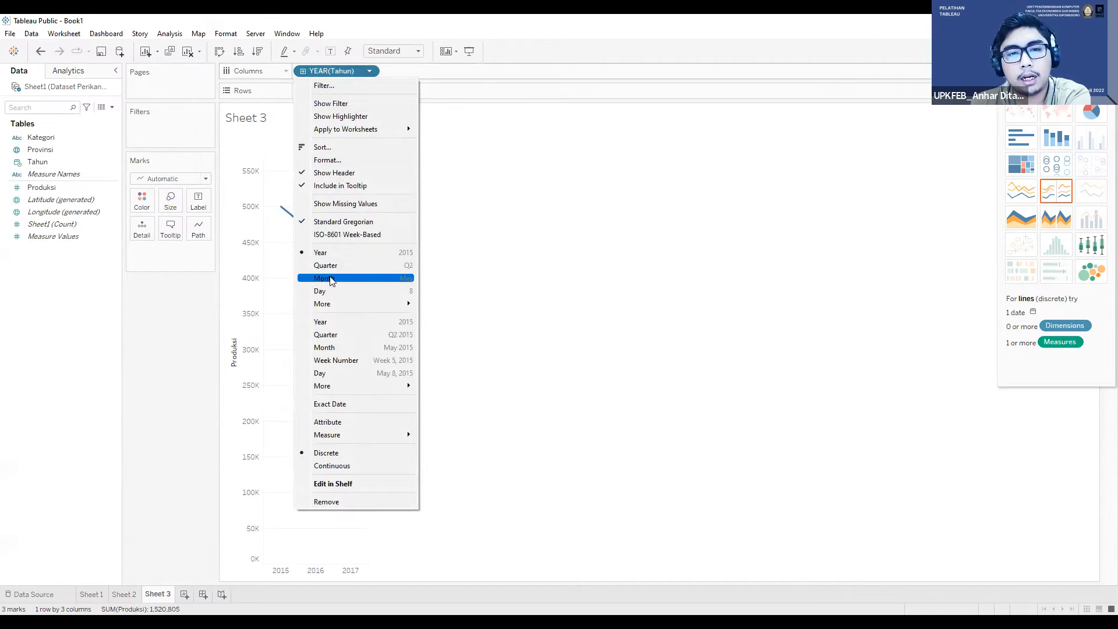
{"action": "left_click", "coordinate": [285, 207]}
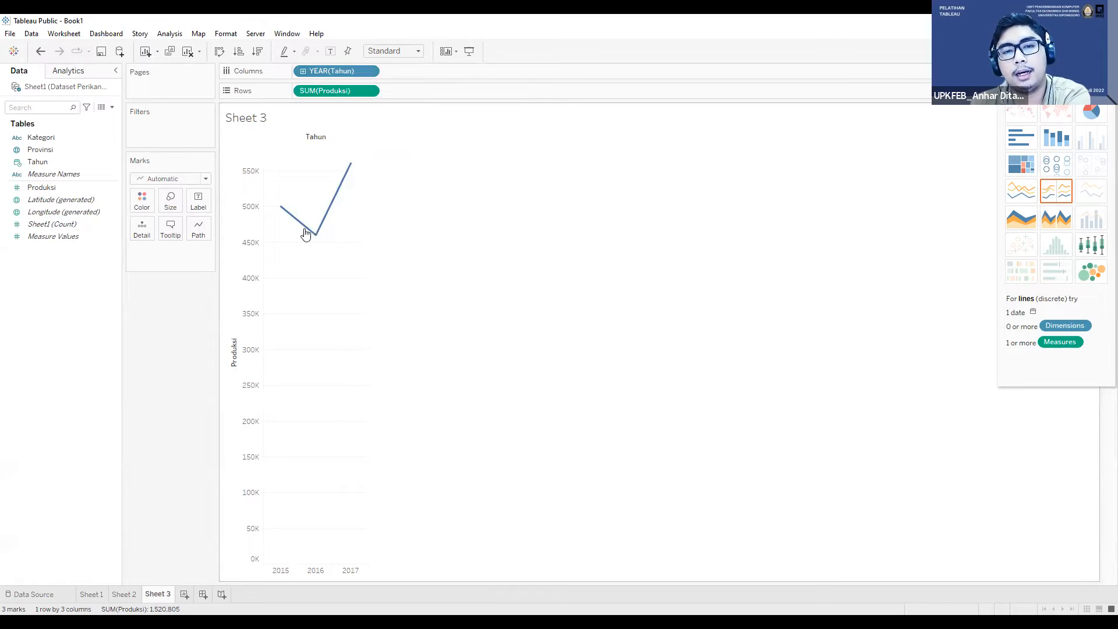
{"action": "mouse_move", "coordinate": [342, 168]}
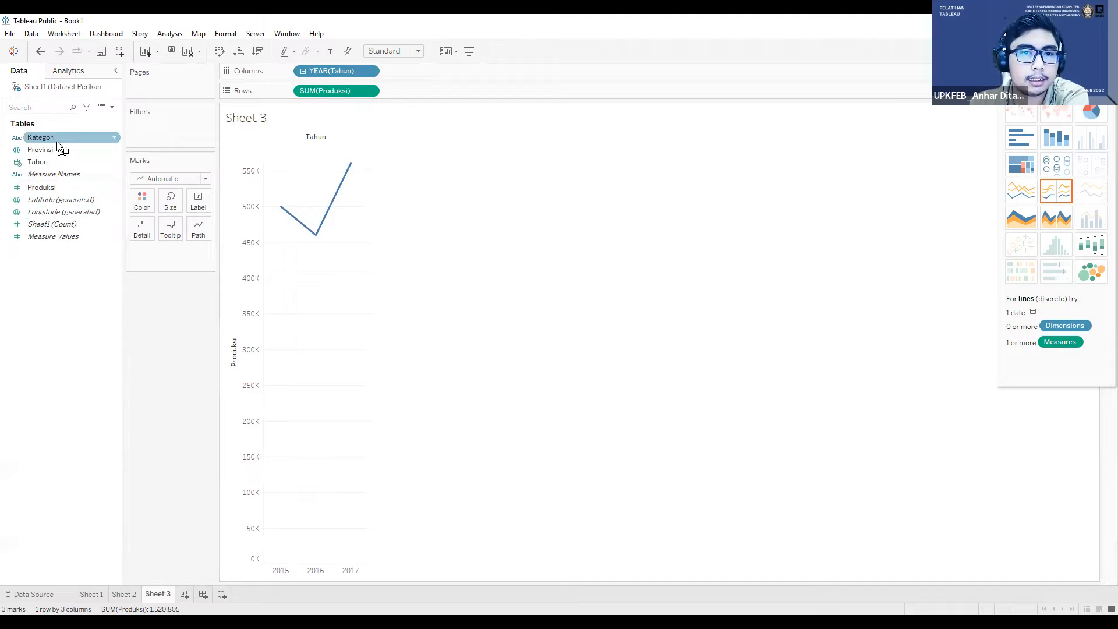
{"action": "left_click_drag", "start_coordinate": [142, 207], "coordinate": [142, 207]}
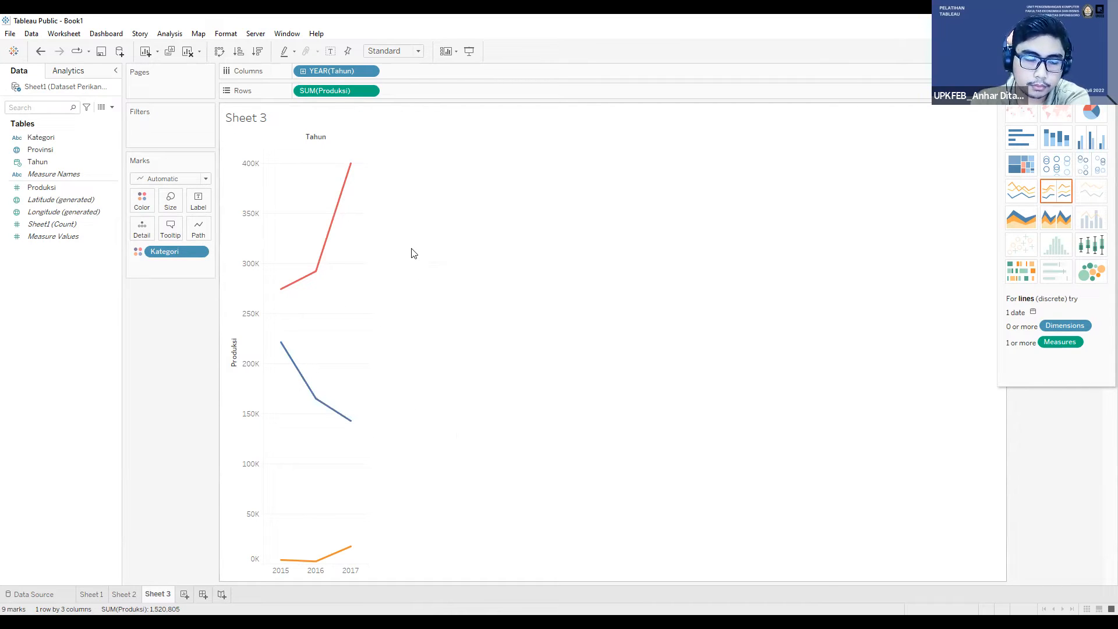
Step: Add a blank dashboard to the workbook
{"action": "left_click", "coordinate": [201, 595]}
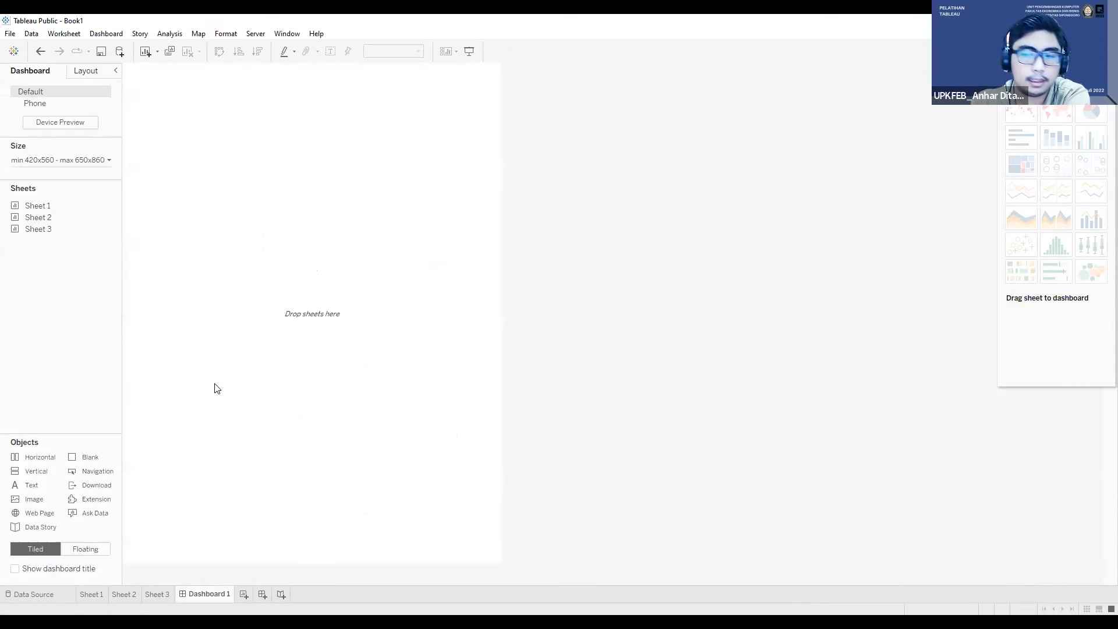
Step: Review the line chart, highlight table and map worksheets before returning to the blank dashboard
{"action": "left_click", "coordinate": [173, 593]}
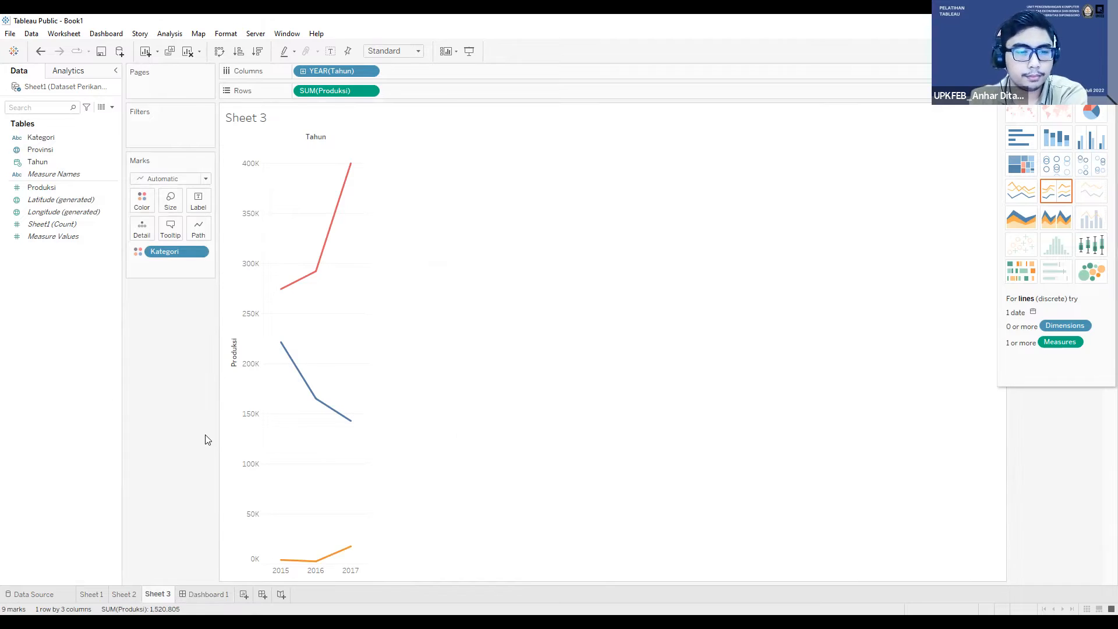
{"action": "left_click", "coordinate": [124, 594]}
{"action": "left_click", "coordinate": [91, 593]}
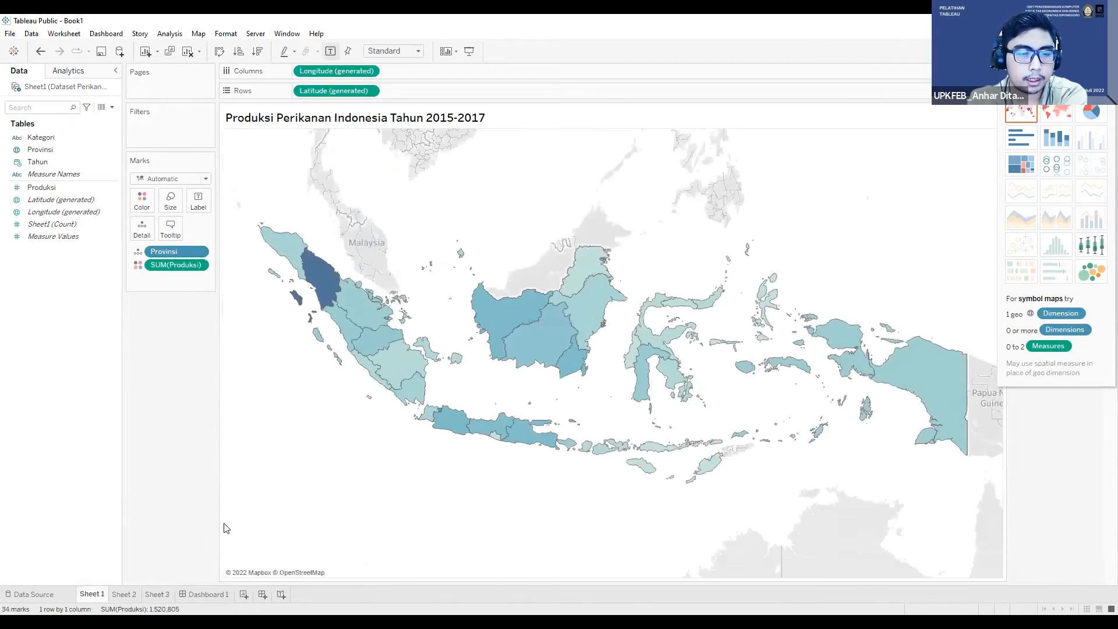
{"action": "left_click", "coordinate": [158, 594]}
{"action": "left_click", "coordinate": [208, 593]}
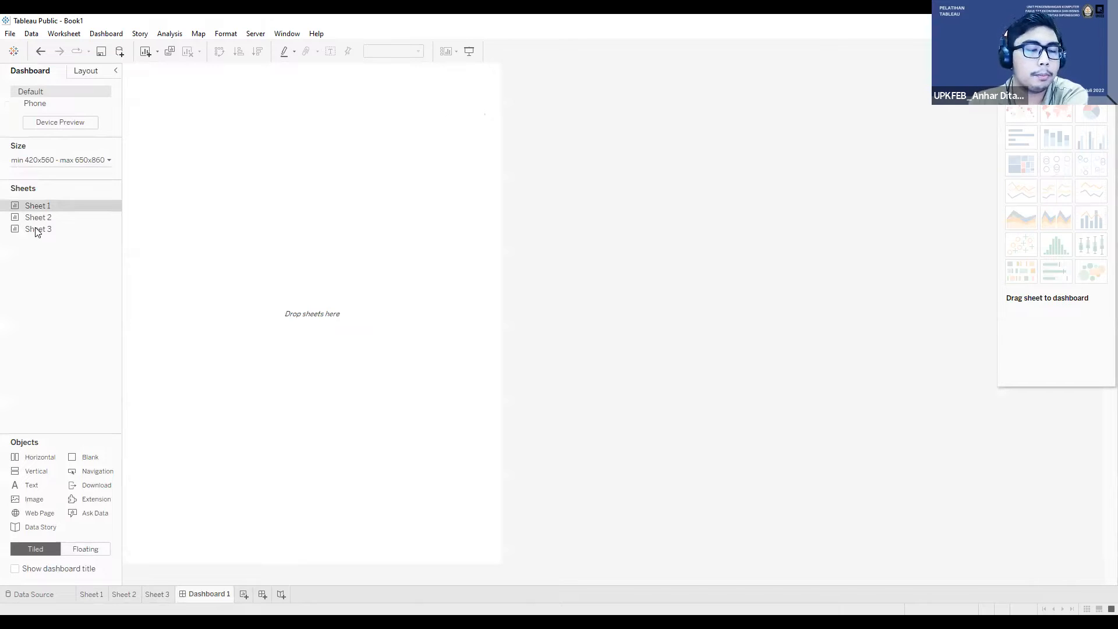
{"action": "left_click_drag", "start_coordinate": [58, 207], "coordinate": [81, 210]}
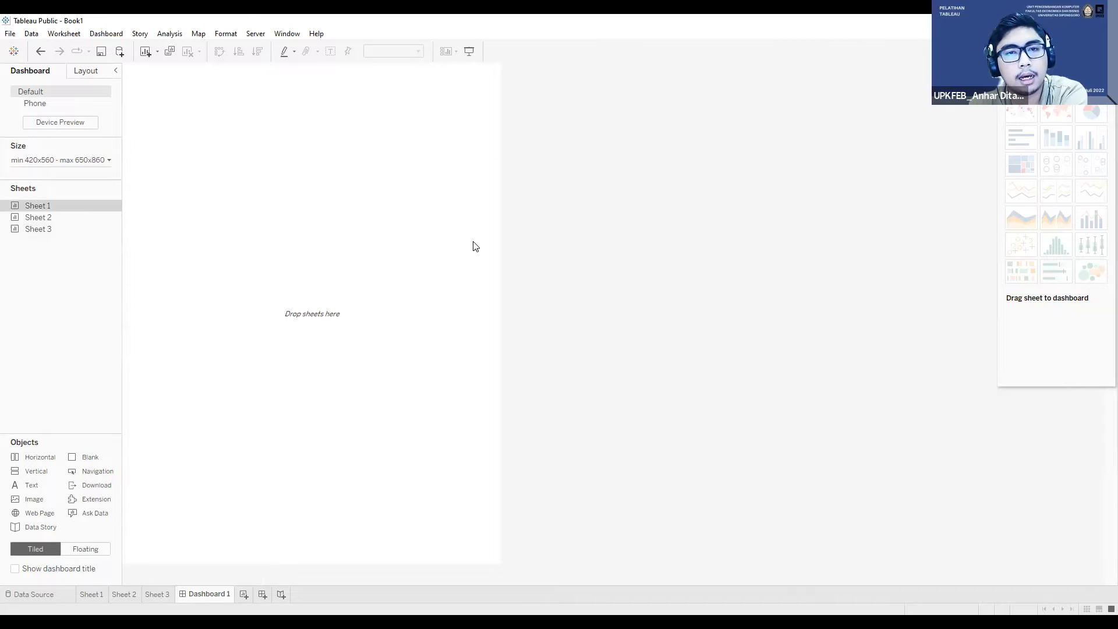
{"action": "left_click", "coordinate": [90, 169]}
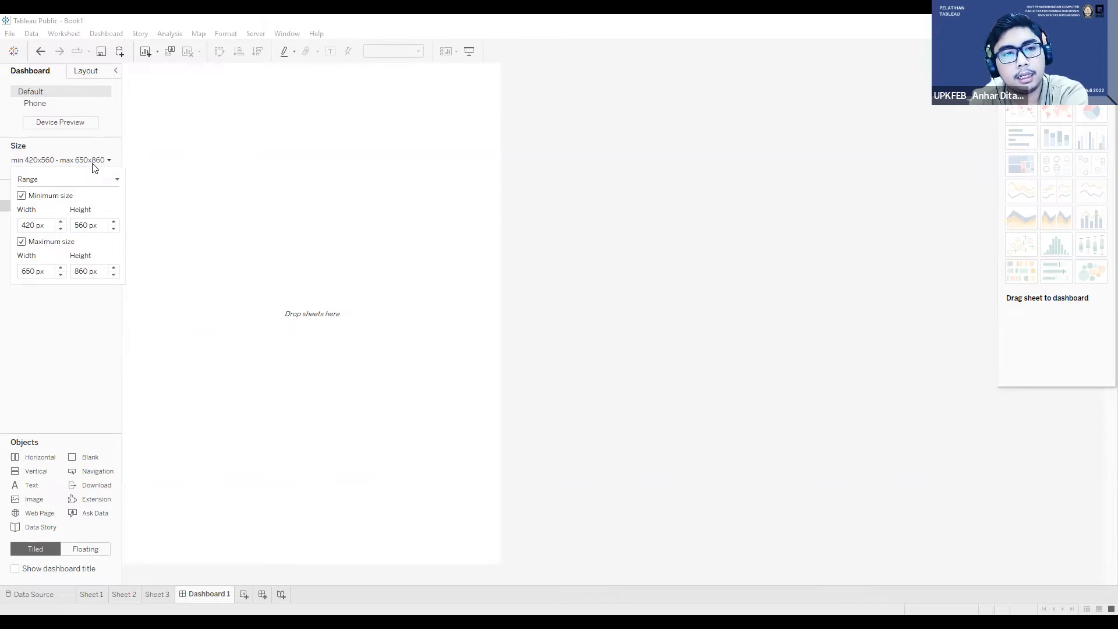
{"action": "left_click", "coordinate": [93, 167]}
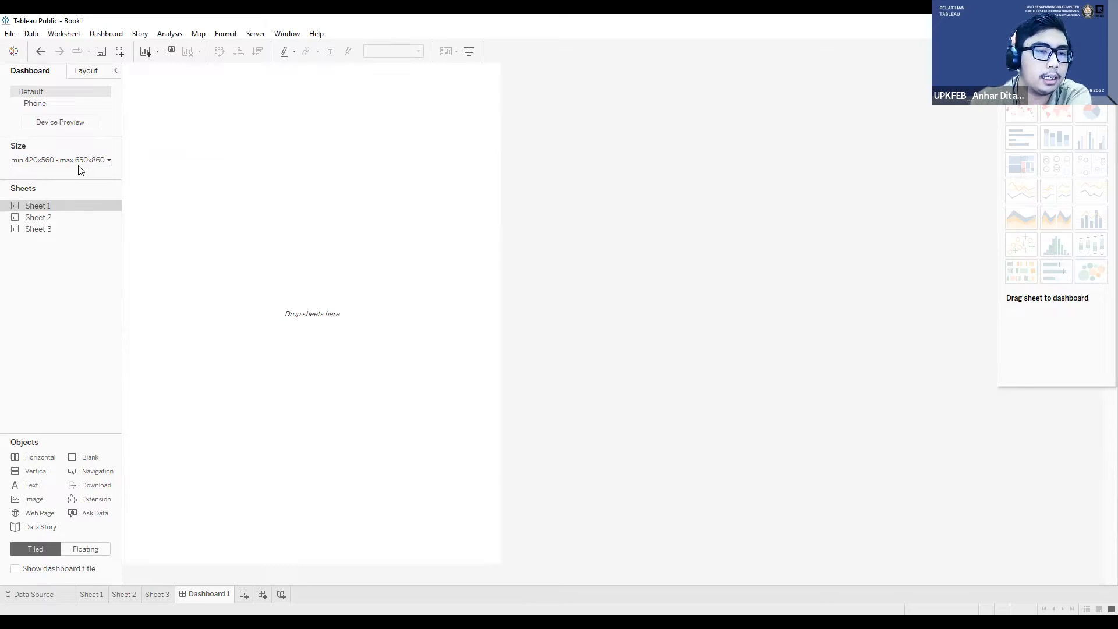
{"action": "left_click", "coordinate": [83, 170]}
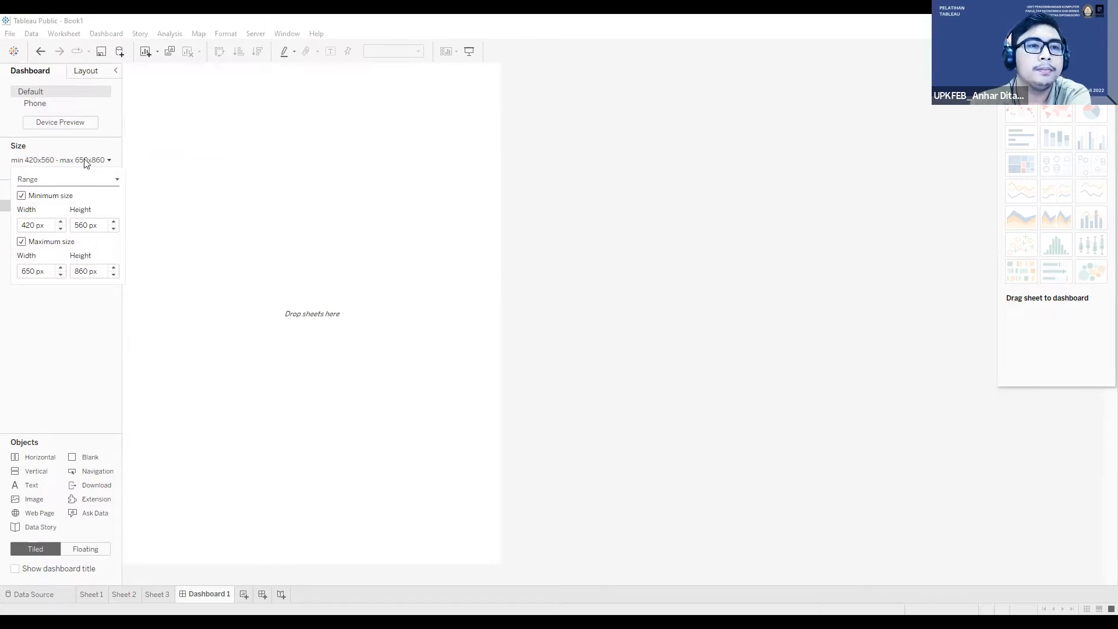
{"action": "left_click", "coordinate": [85, 163]}
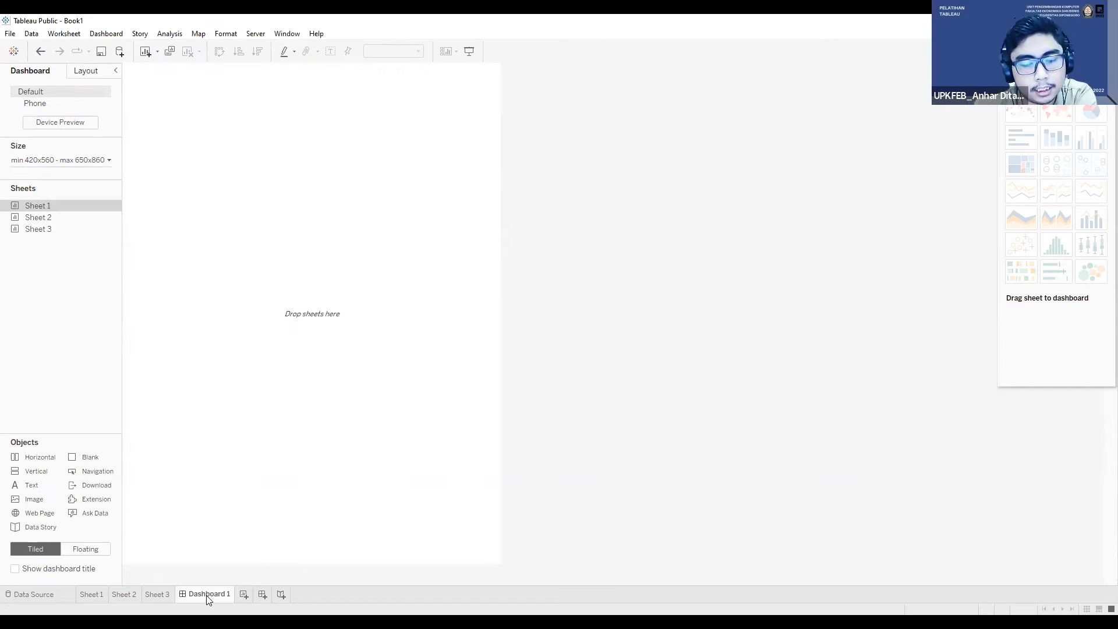
Step: Set the dashboard to a fixed size using the PowerPoint (1600 x 900) preset
{"action": "left_click", "coordinate": [82, 164]}
{"action": "left_click", "coordinate": [72, 181]}
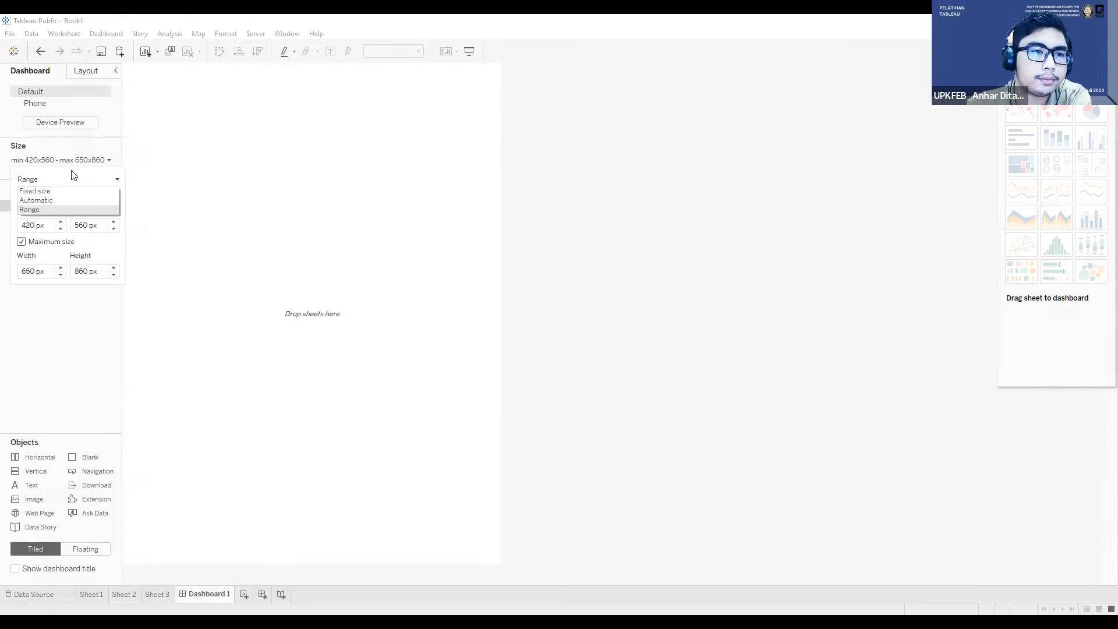
{"action": "left_click", "coordinate": [49, 192]}
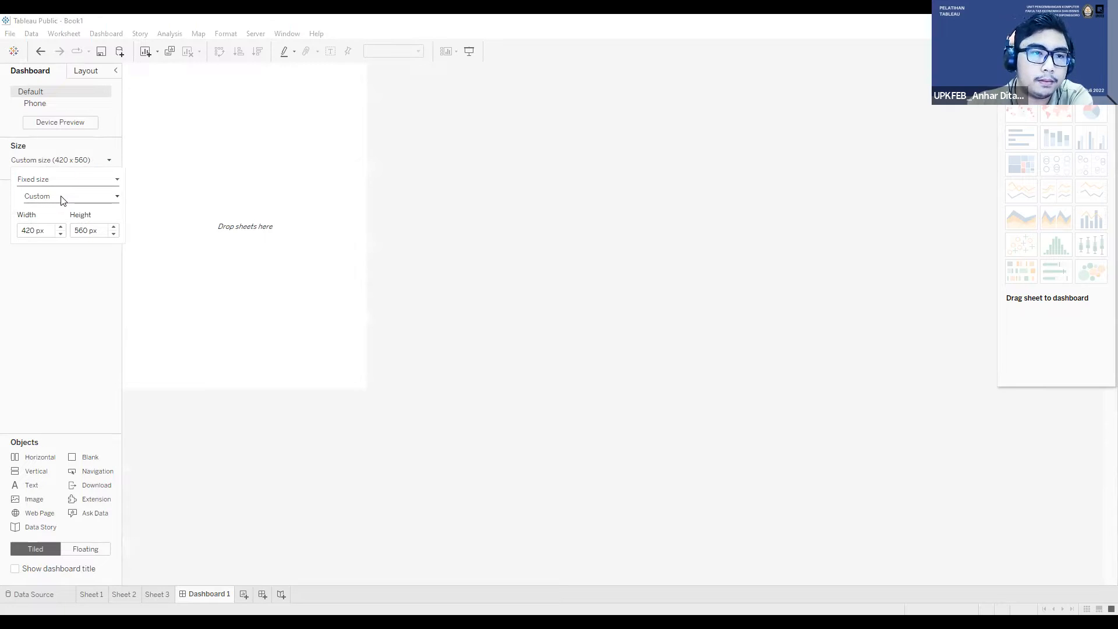
{"action": "left_click", "coordinate": [62, 198]}
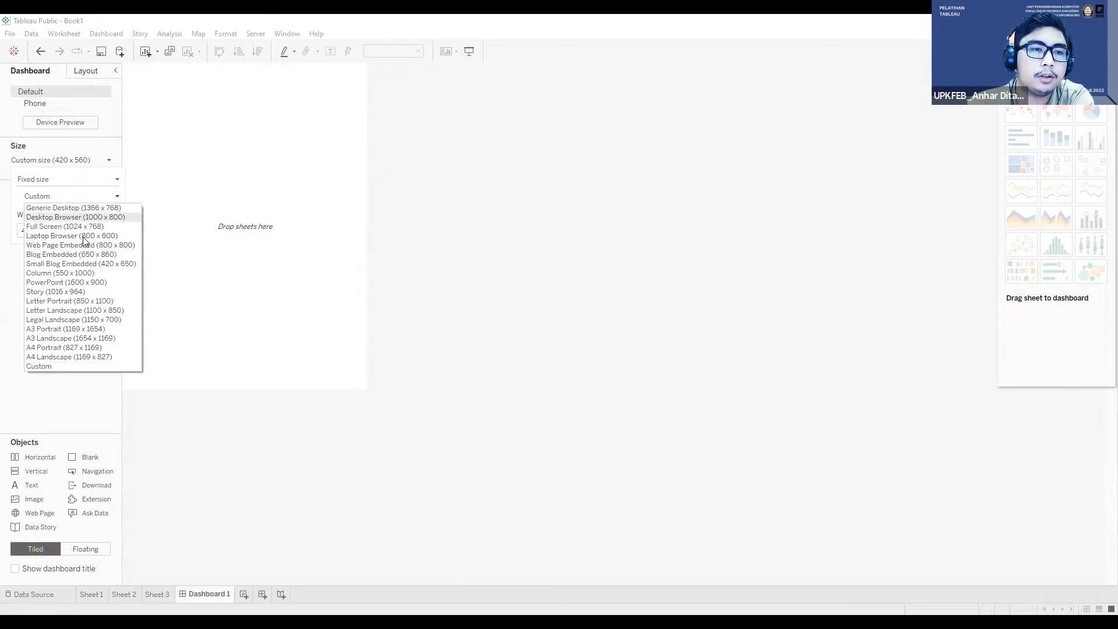
{"action": "left_click", "coordinate": [49, 201]}
{"action": "left_click", "coordinate": [40, 197]}
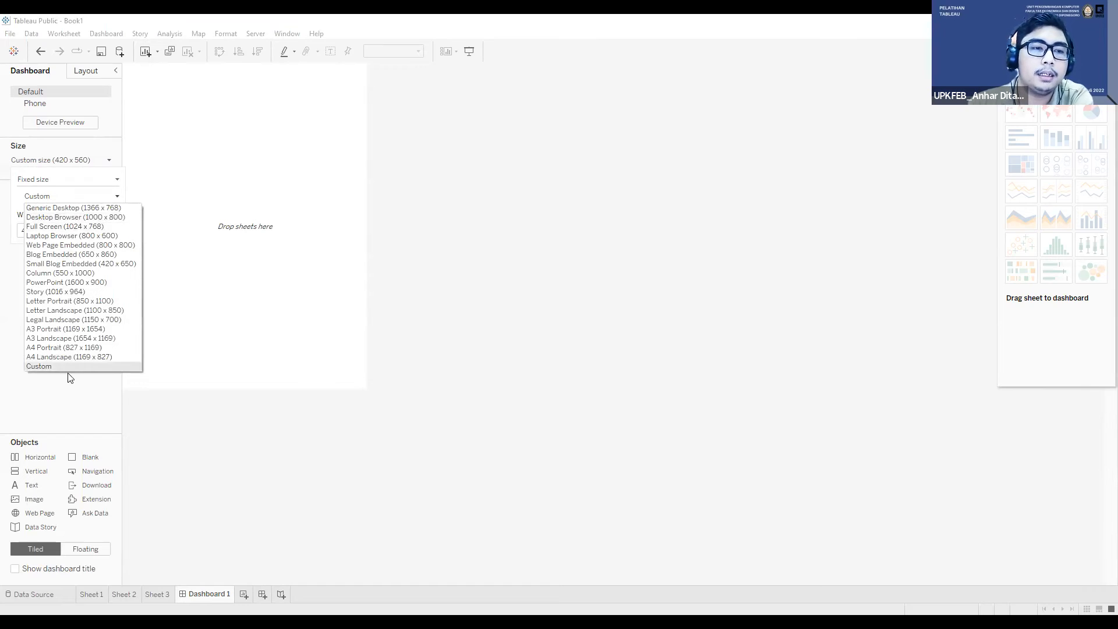
{"action": "left_click", "coordinate": [64, 196]}
{"action": "left_click", "coordinate": [82, 230]}
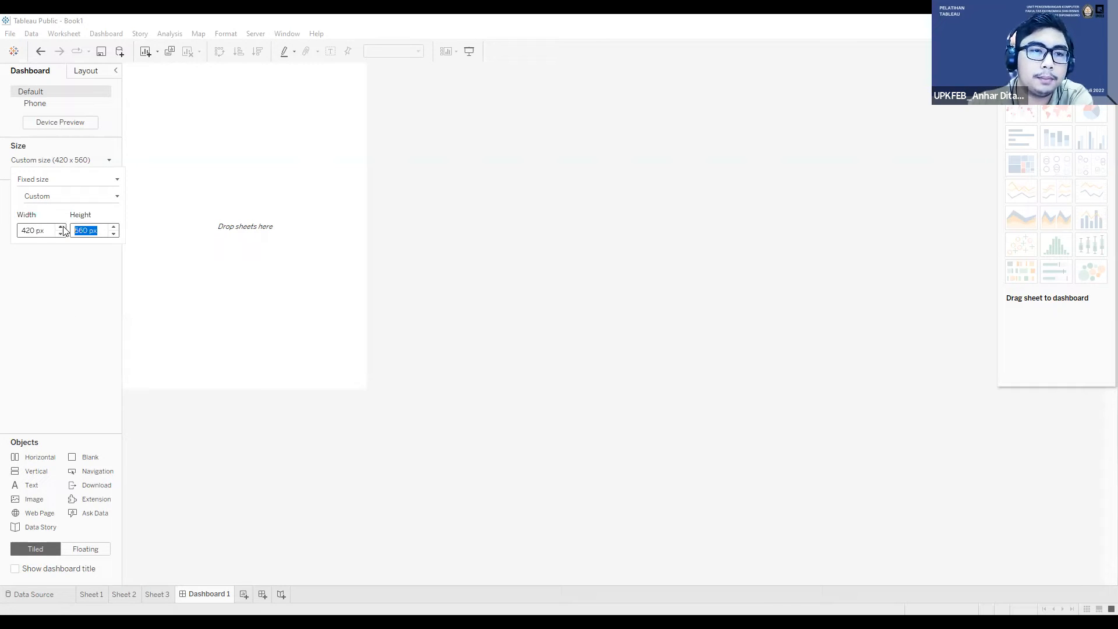
{"action": "left_click", "coordinate": [65, 198]}
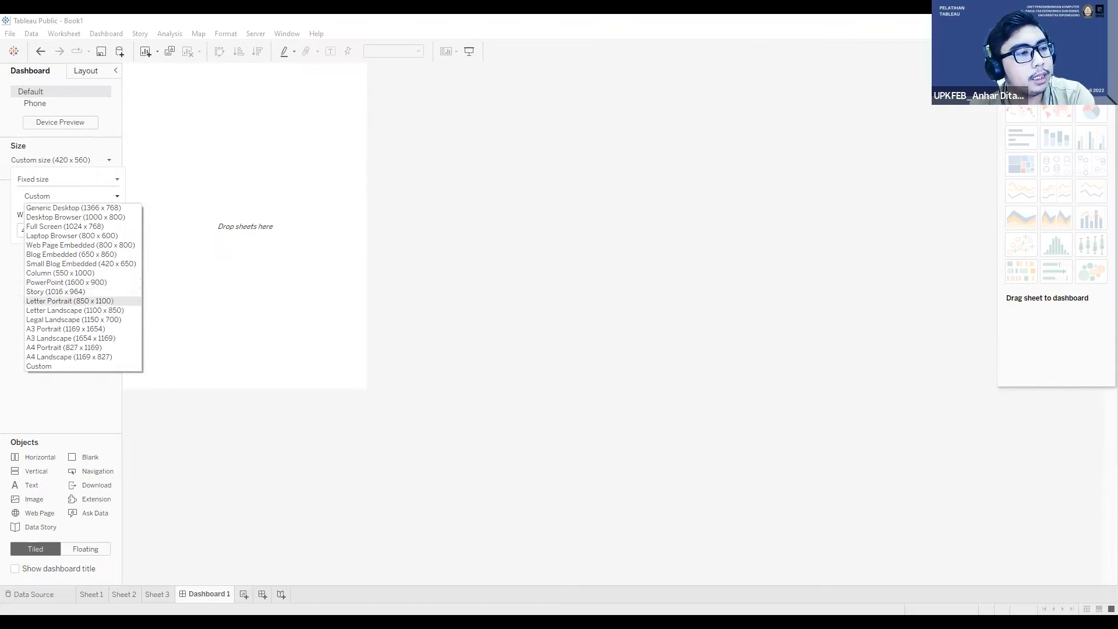
{"action": "left_click", "coordinate": [110, 287]}
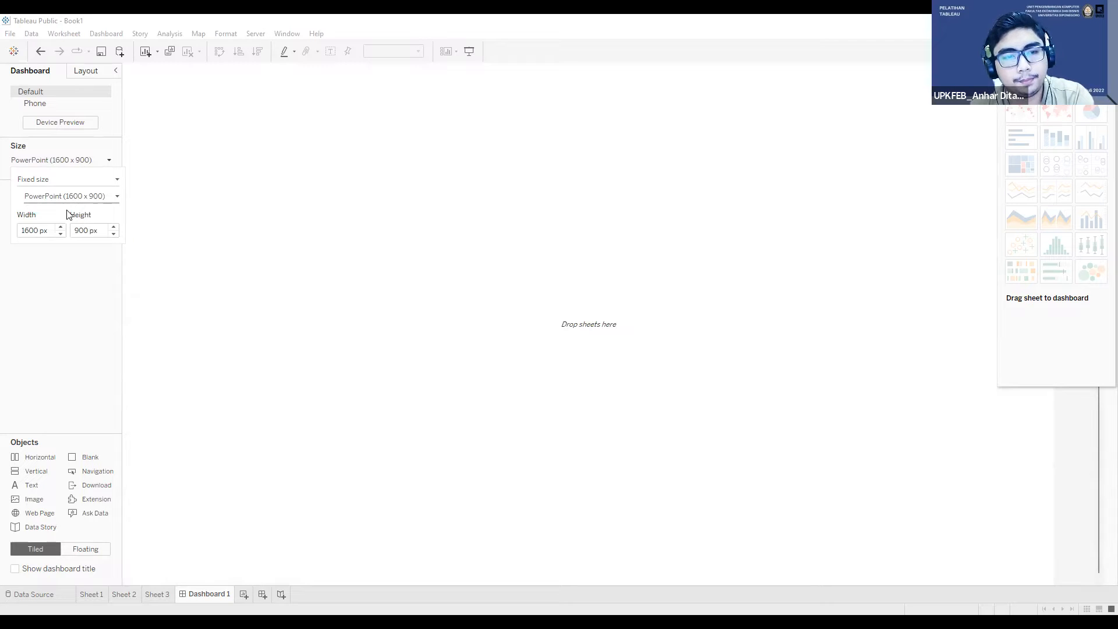
{"action": "left_click", "coordinate": [245, 235]}
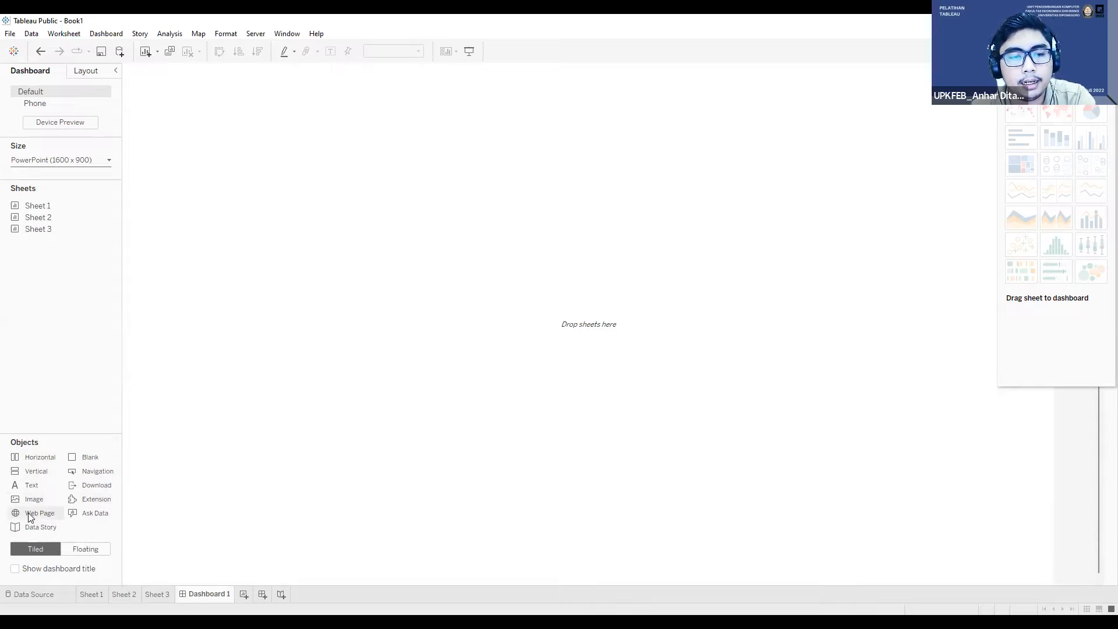
Step: Add an image object to the empty dashboard, with an inserted image file as its source
{"action": "left_click_drag", "start_coordinate": [25, 505], "coordinate": [176, 477]}
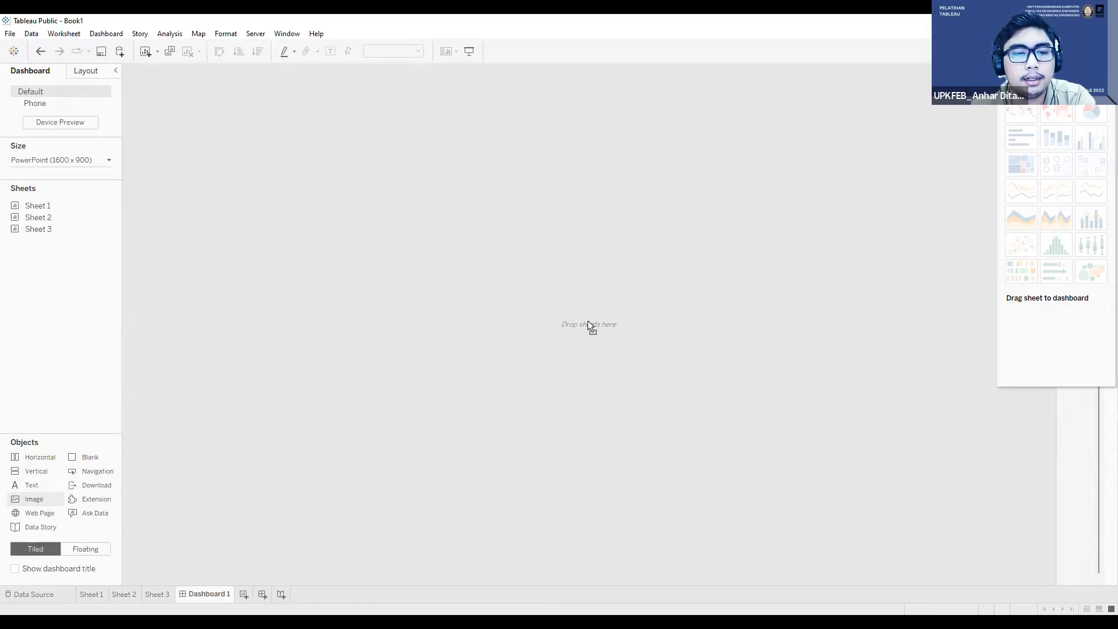
{"action": "left_click_drag", "start_coordinate": [535, 310], "coordinate": [536, 311]}
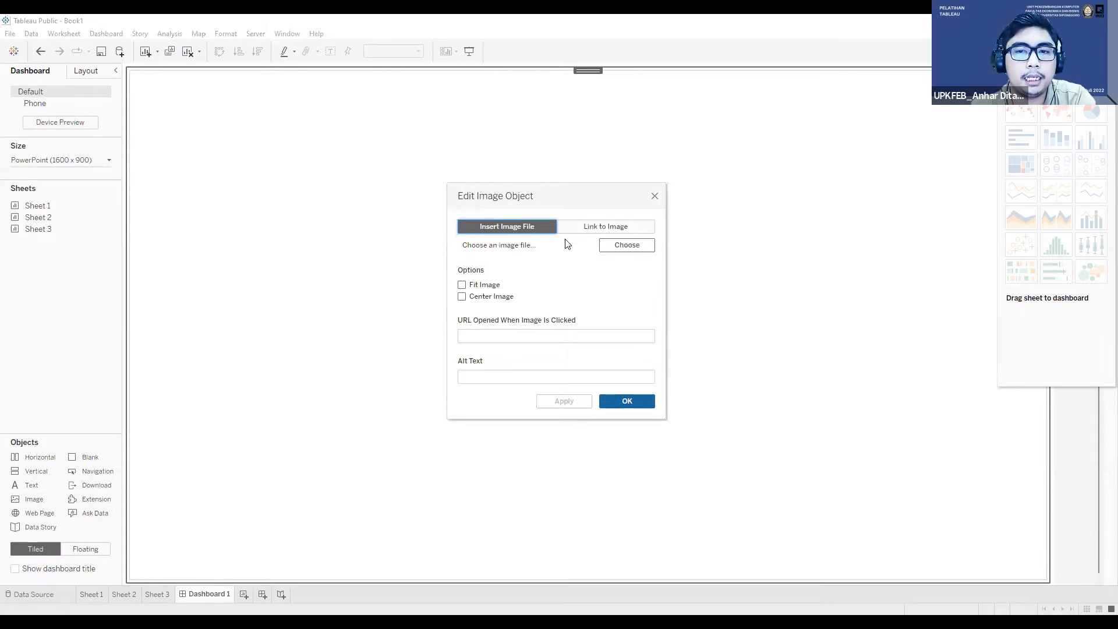
{"action": "left_click", "coordinate": [583, 227]}
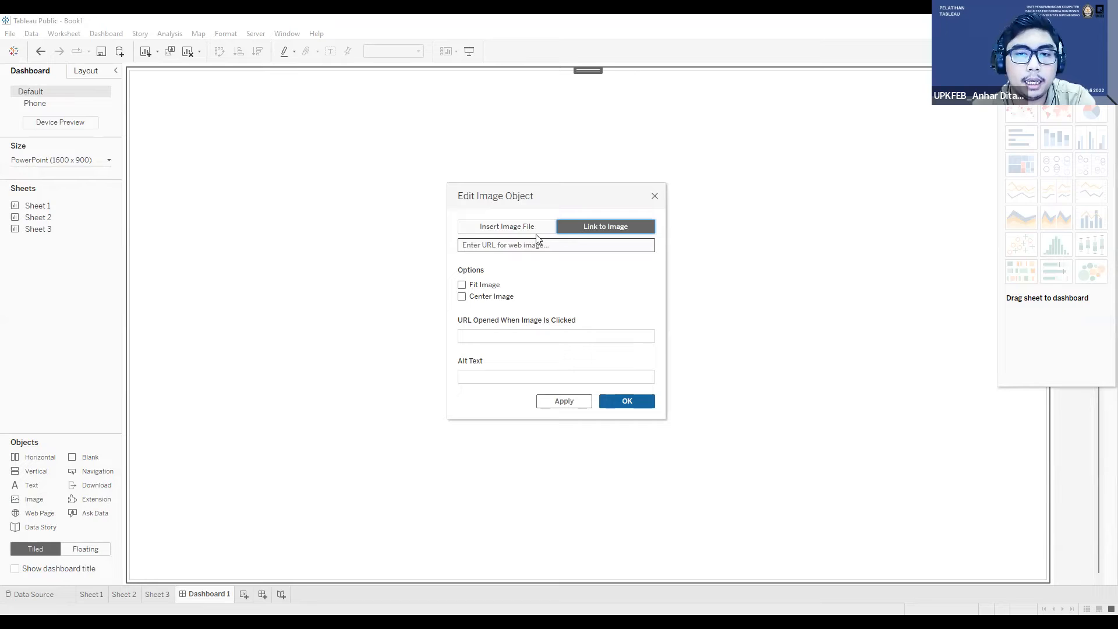
{"action": "left_click", "coordinate": [533, 245]}
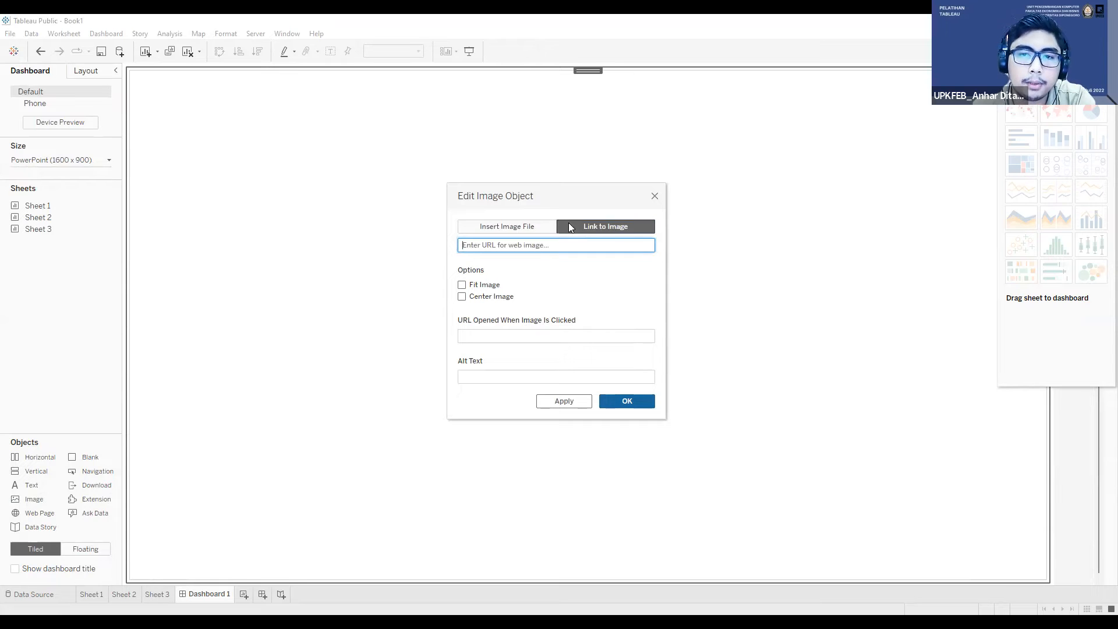
{"action": "left_click", "coordinate": [534, 228]}
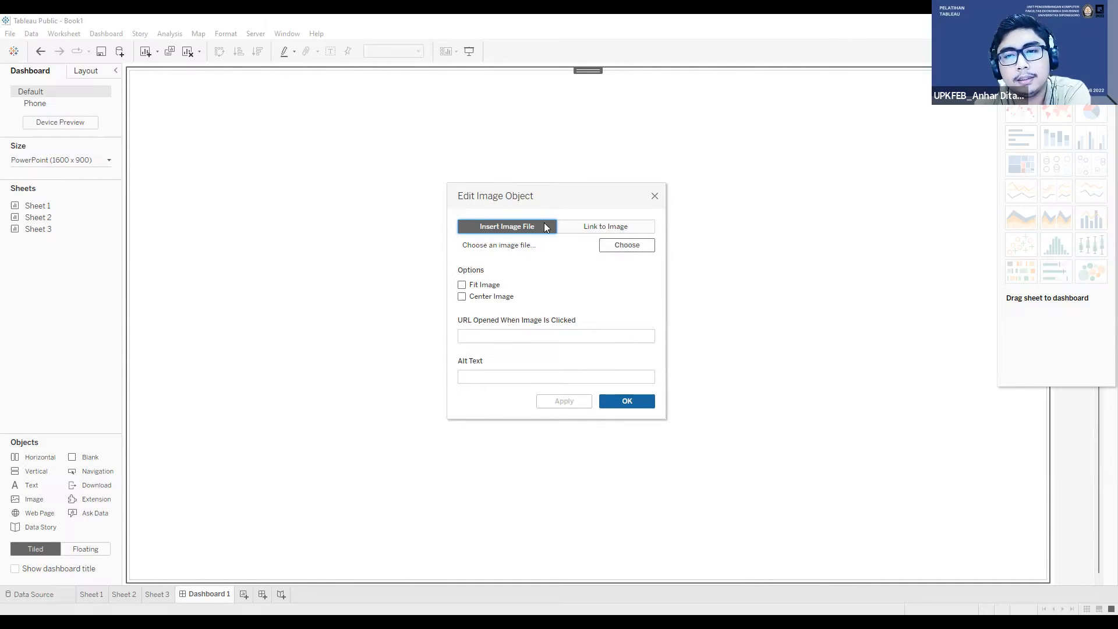
Step: Use the Background image from the Bahan Pelatihan folder in Pictures for the image object, fitted and centered
{"action": "left_click", "coordinate": [613, 248]}
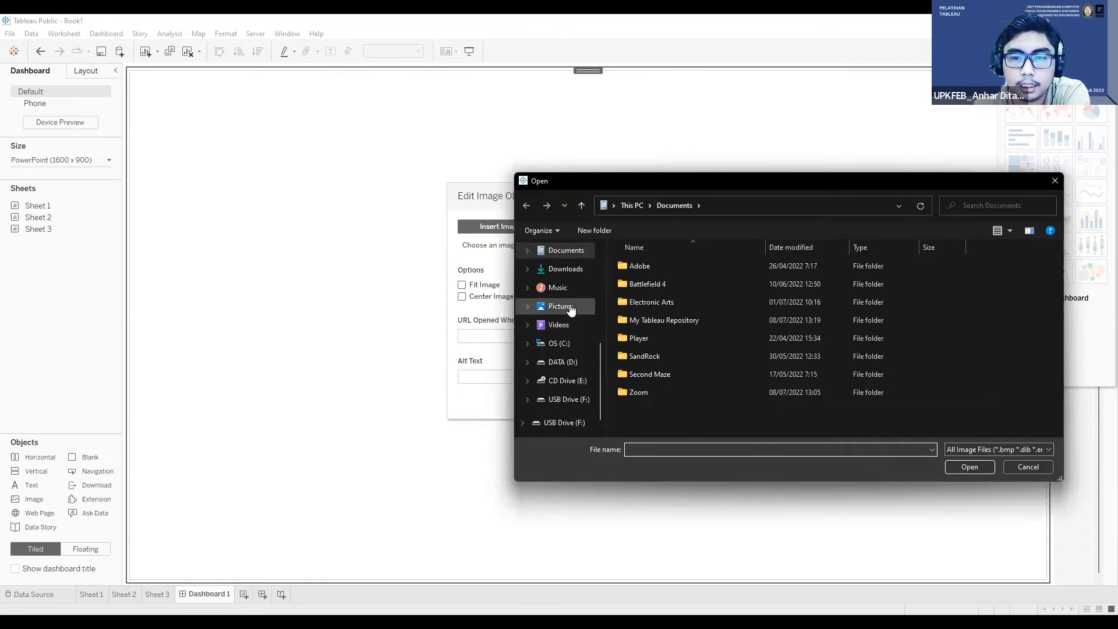
{"action": "left_click", "coordinate": [569, 307]}
{"action": "double_click", "coordinate": [638, 278]}
{"action": "left_click", "coordinate": [719, 274]}
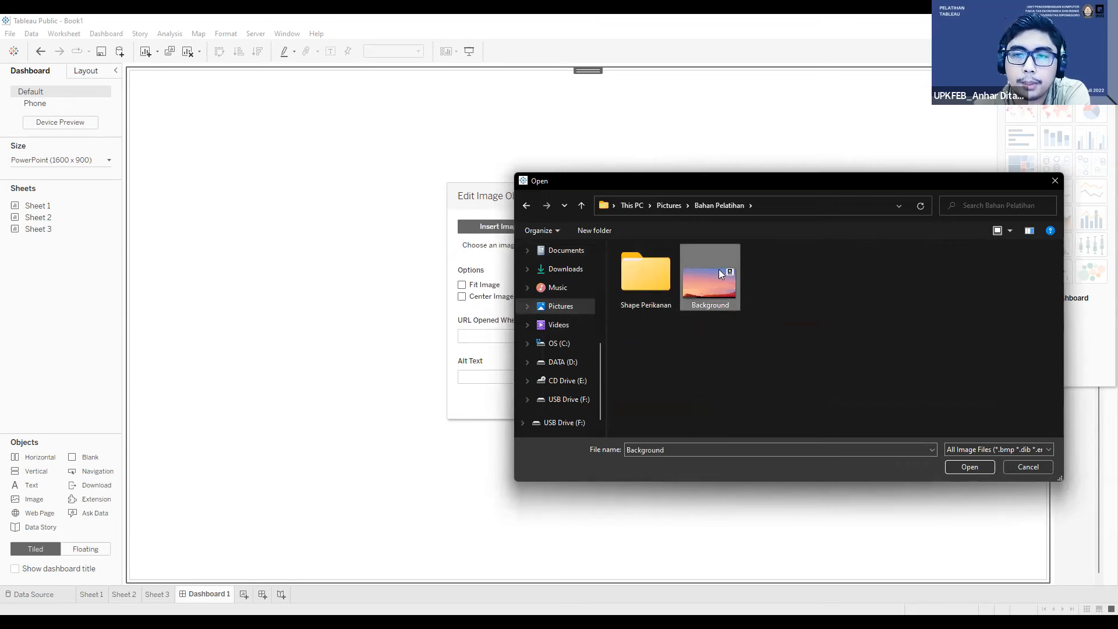
{"action": "left_click", "coordinate": [969, 467]}
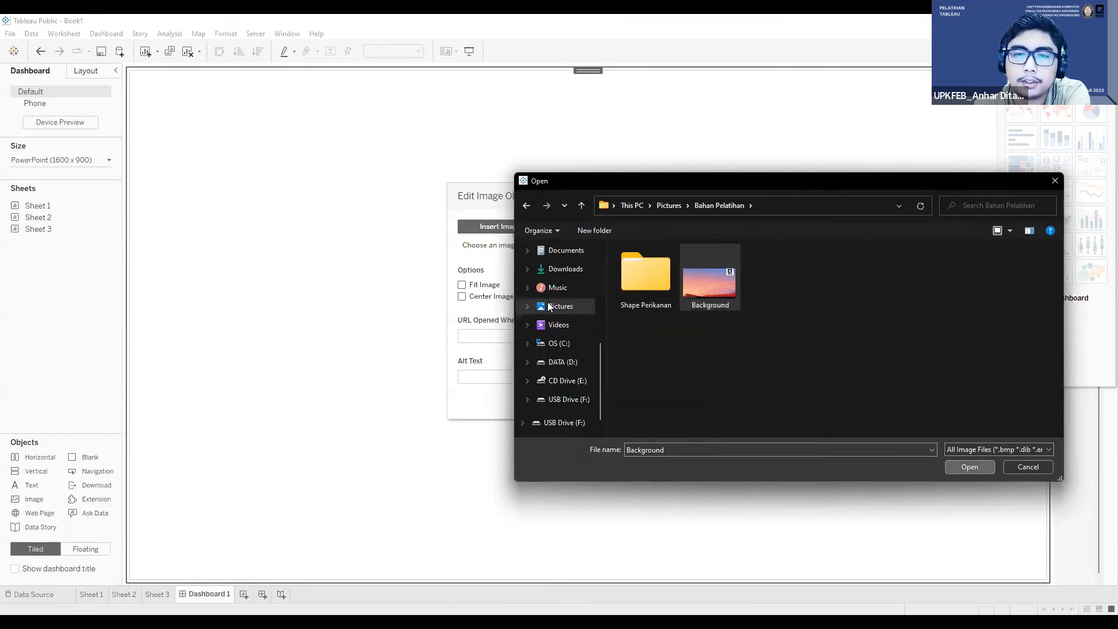
{"action": "left_click", "coordinate": [492, 296]}
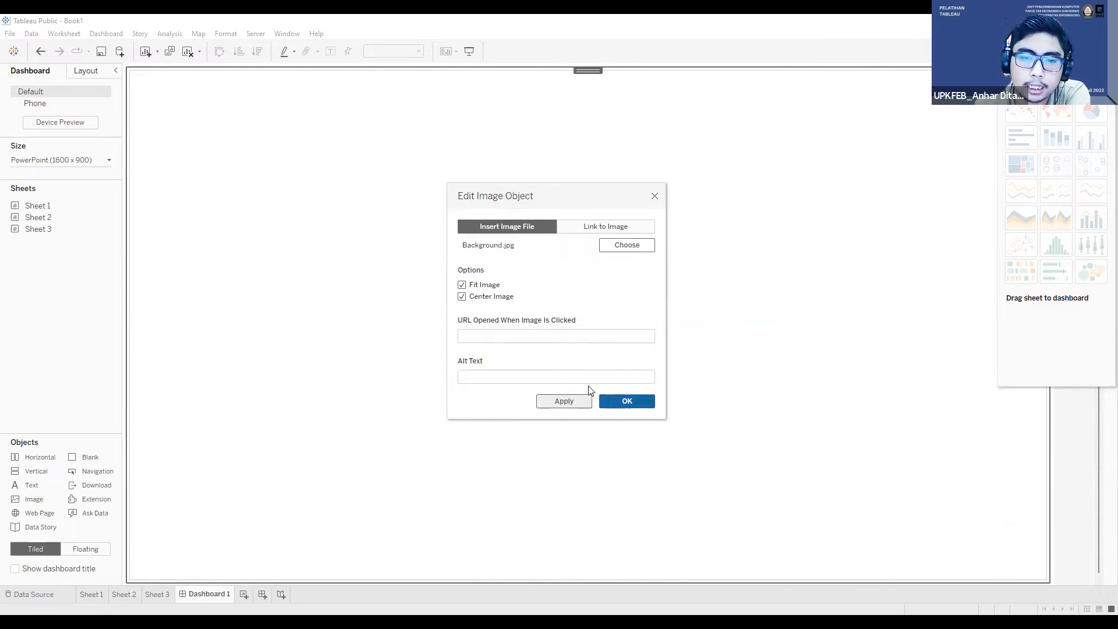
{"action": "left_click", "coordinate": [568, 400]}
{"action": "left_click", "coordinate": [628, 402]}
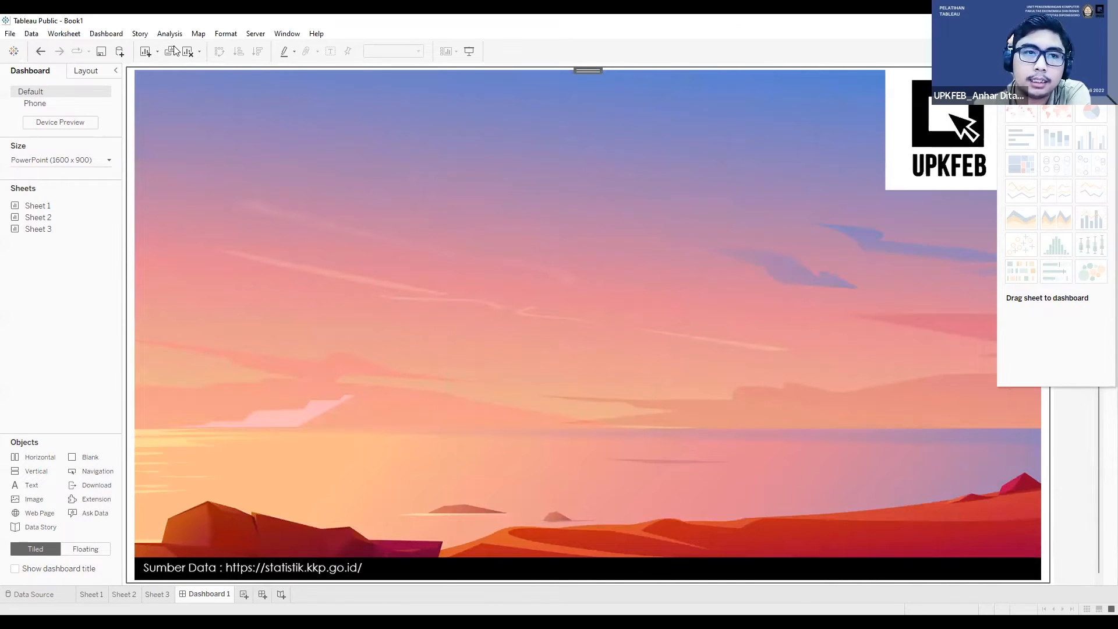
{"action": "left_click_drag", "start_coordinate": [34, 499], "coordinate": [551, 282]}
{"action": "left_click", "coordinate": [482, 286]}
{"action": "left_click", "coordinate": [483, 296]}
{"action": "left_click", "coordinate": [565, 405]}
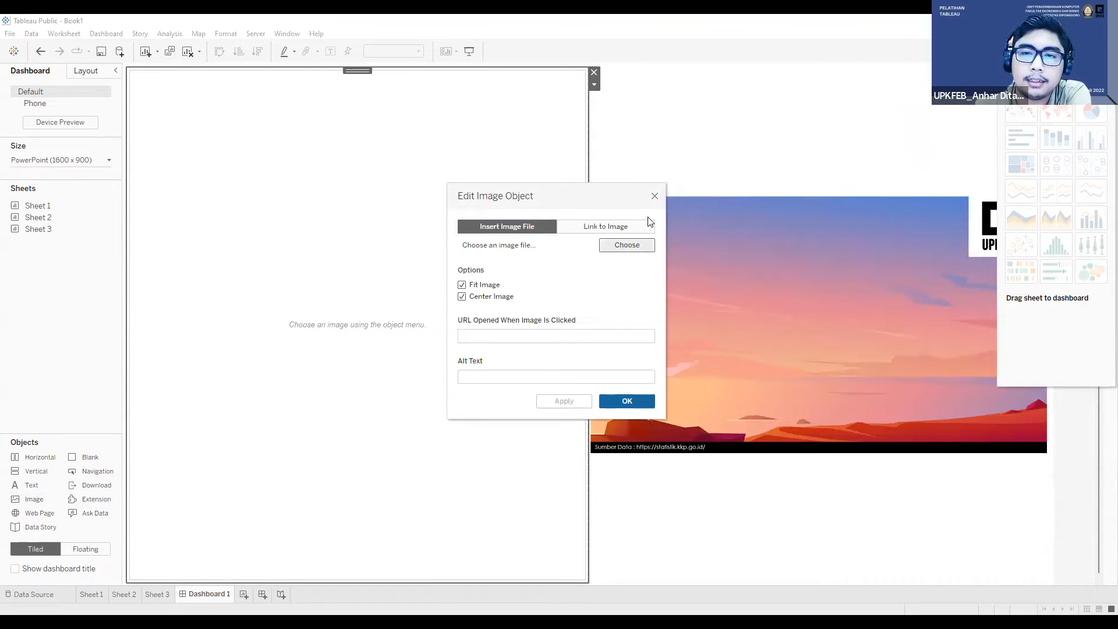
{"action": "left_click", "coordinate": [654, 198]}
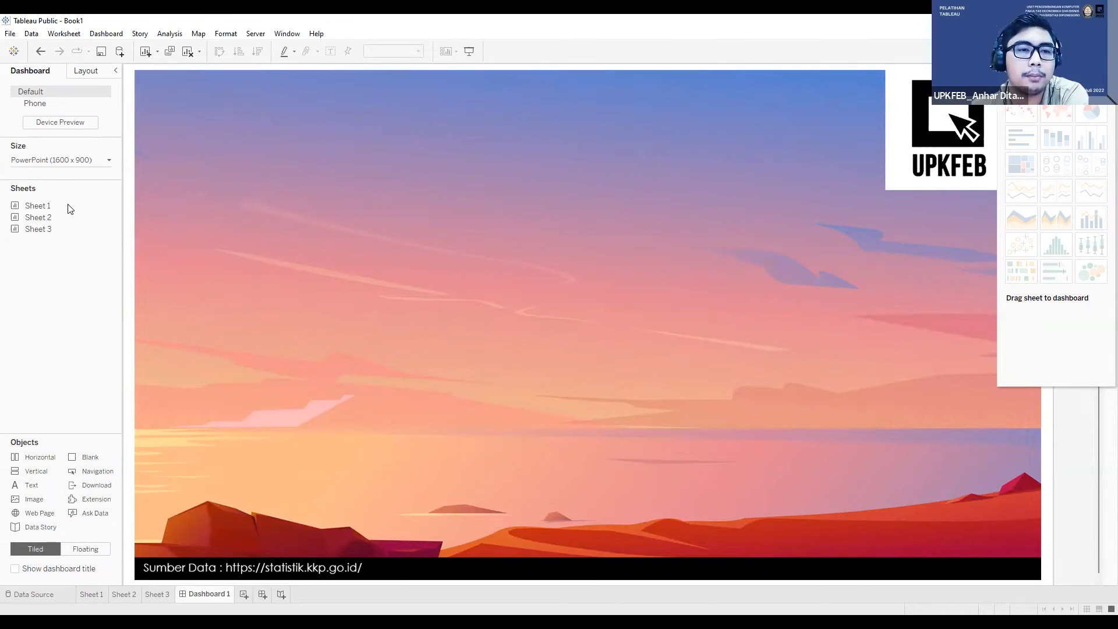
Step: Try placing the Sheet 1 map as a tiled object beside the background image, and remove it from the dashboard
{"action": "mouse_move", "coordinate": [67, 208]}
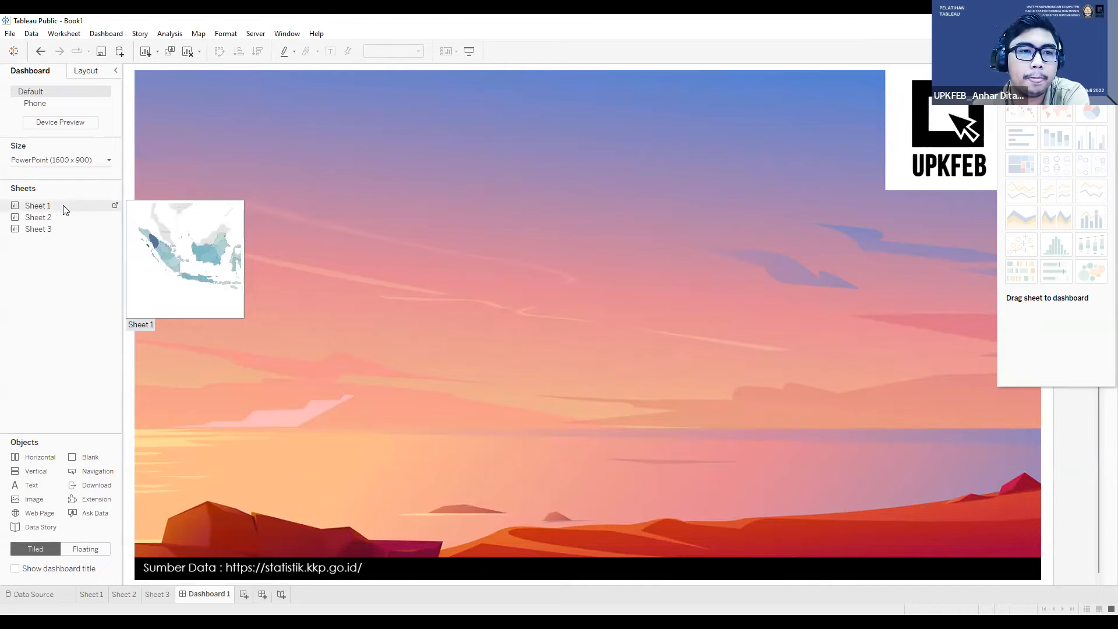
{"action": "mouse_move", "coordinate": [65, 209]}
{"action": "left_mouse_down"}
{"action": "mouse_move", "coordinate": [236, 185]}
{"action": "mouse_move", "coordinate": [56, 209]}
{"action": "mouse_move", "coordinate": [235, 161]}
{"action": "mouse_move", "coordinate": [51, 200]}
{"action": "left_mouse_up"}
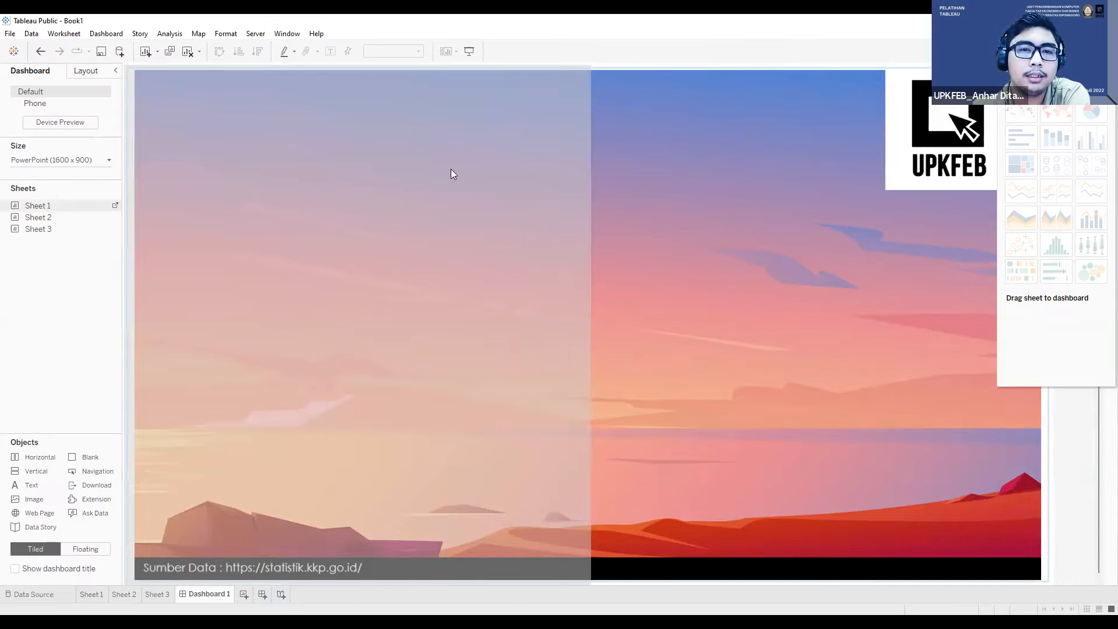
{"action": "left_click_drag", "start_coordinate": [450, 173], "coordinate": [515, 272]}
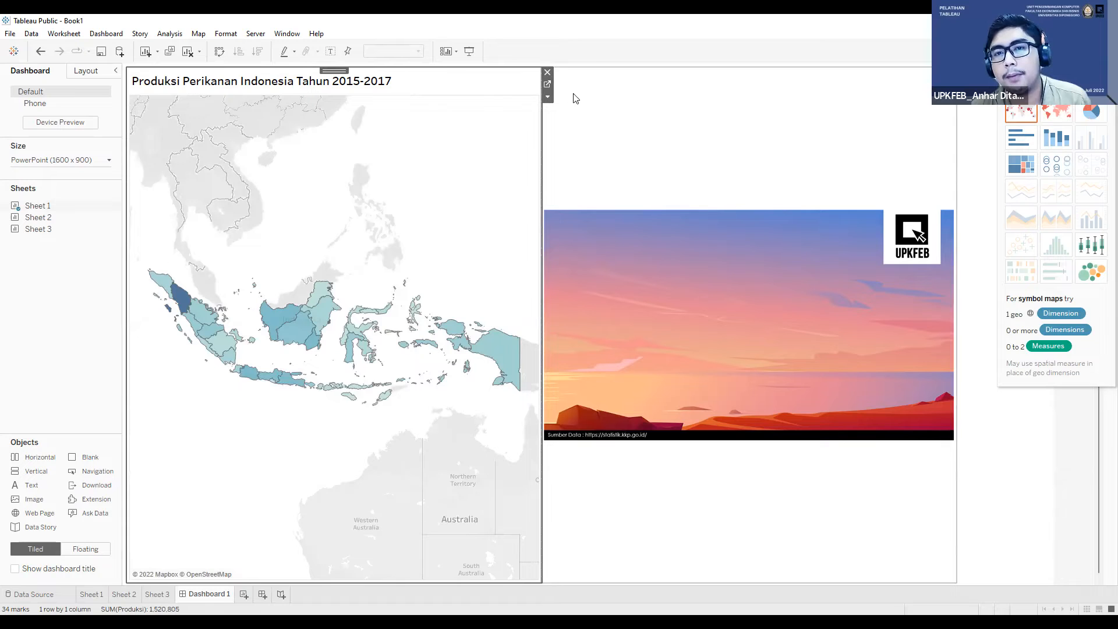
{"action": "left_click", "coordinate": [546, 74]}
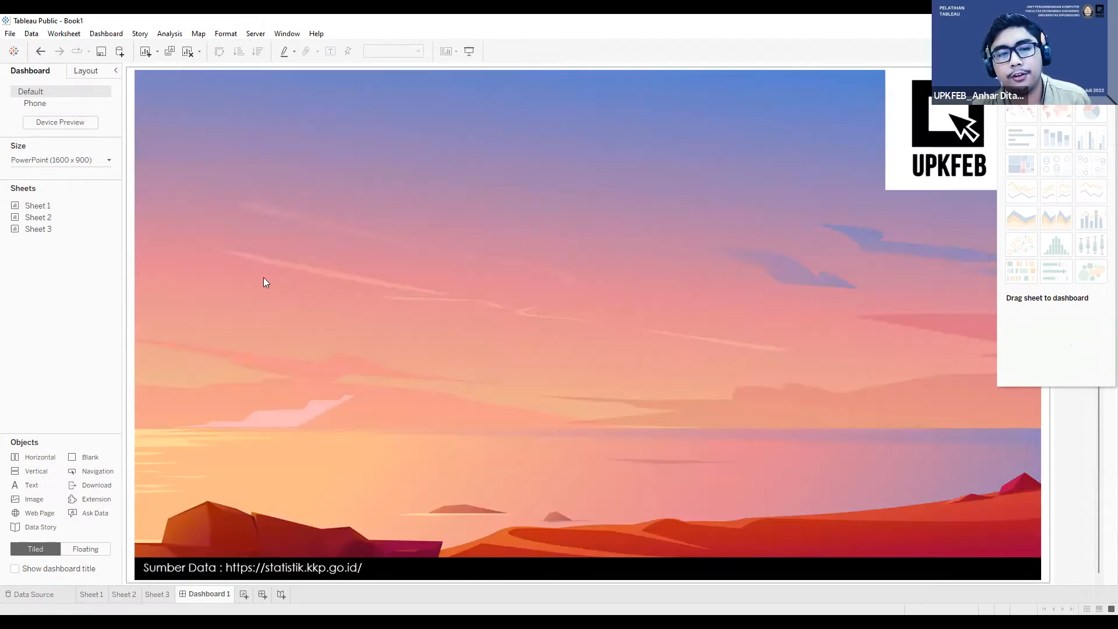
Step: Switch new dashboard objects to floating and place the Sheet 1 map over the upper part of the background image
{"action": "left_click", "coordinate": [93, 550]}
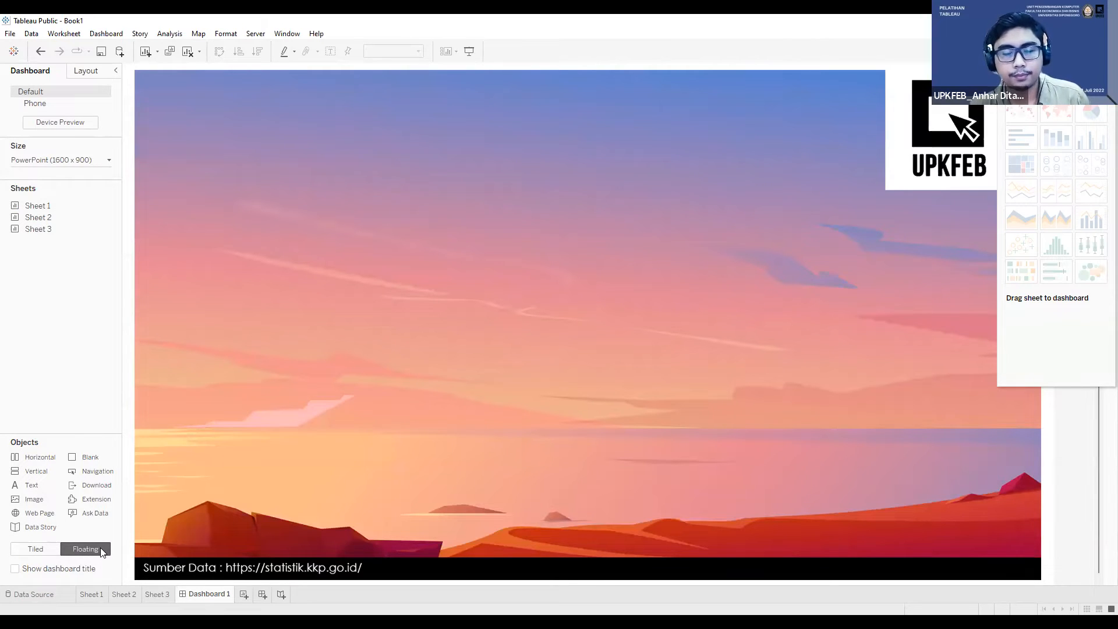
{"action": "mouse_move", "coordinate": [55, 208]}
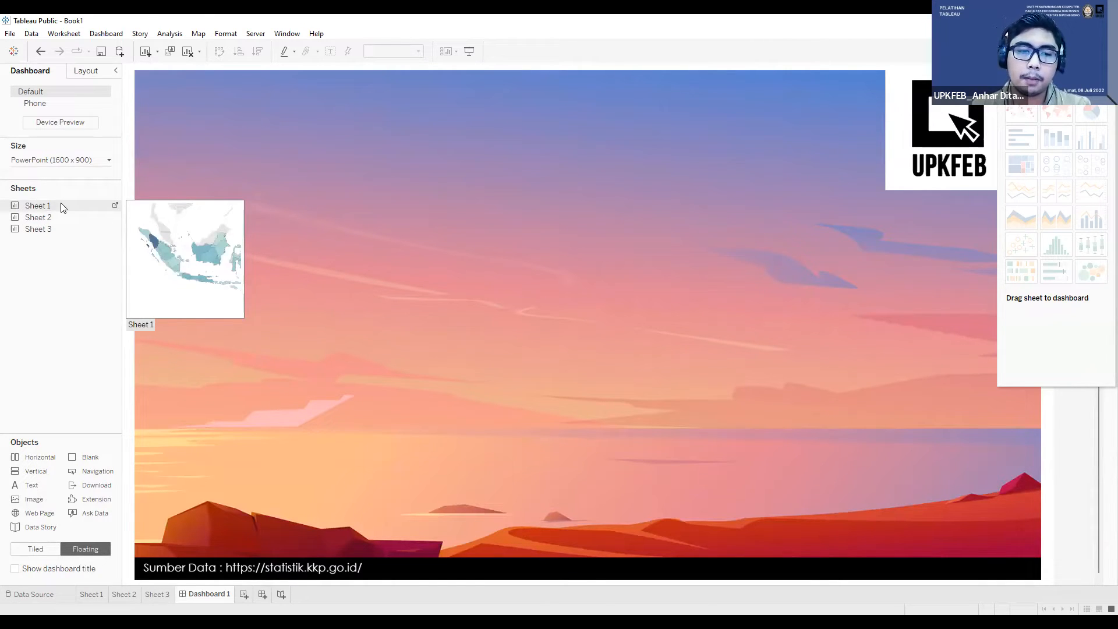
{"action": "left_click_drag", "start_coordinate": [60, 206], "coordinate": [275, 184]}
{"action": "left_click_drag", "start_coordinate": [372, 121], "coordinate": [349, 109]}
{"action": "key", "text": "ctrl+z"}
{"action": "left_click", "coordinate": [539, 130]}
{"action": "left_click", "coordinate": [480, 125]}
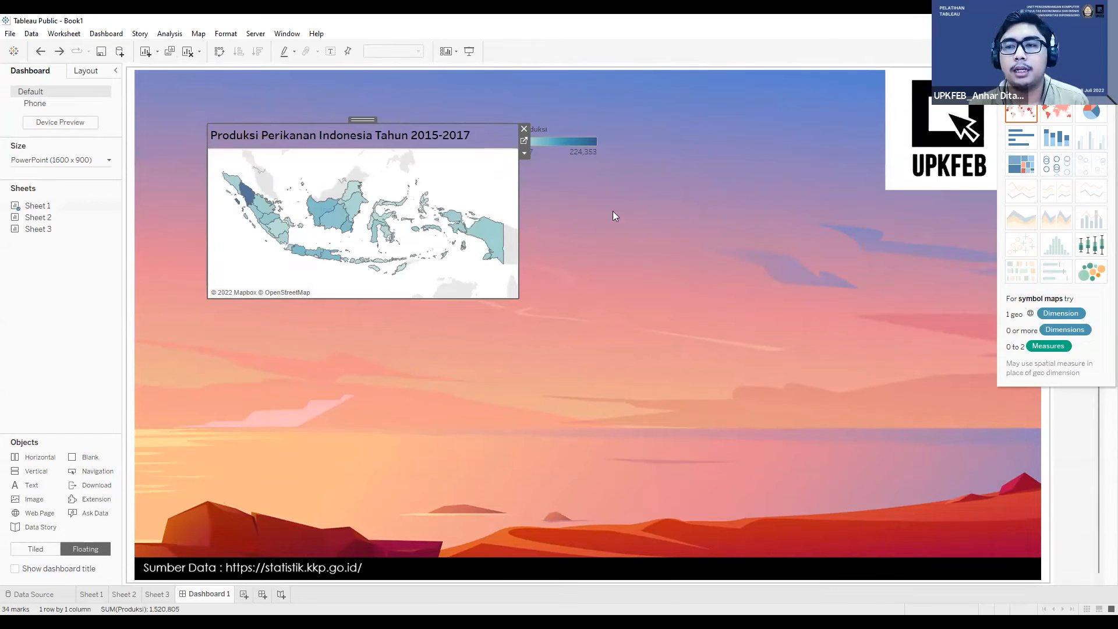
Step: Move the floating map toward the dashboard's upper-left corner and place its Produksi color legend just beside it
{"action": "left_click_drag", "start_coordinate": [362, 119], "coordinate": [317, 92]}
{"action": "left_click", "coordinate": [551, 145]}
{"action": "left_click_drag", "start_coordinate": [573, 116], "coordinate": [533, 108]}
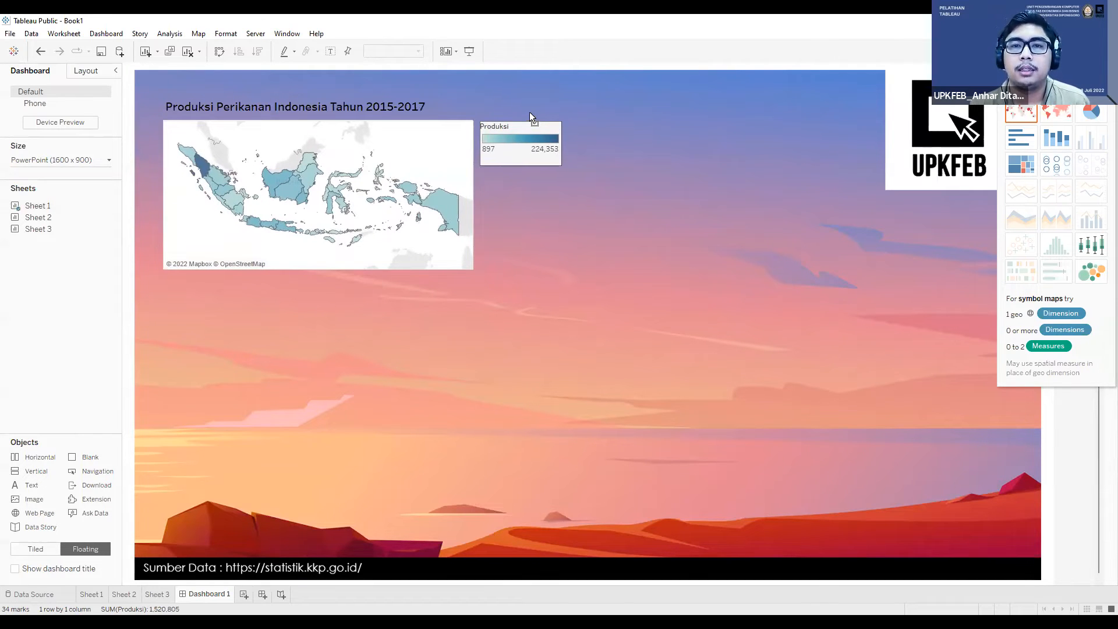
{"action": "left_click", "coordinate": [387, 102]}
{"action": "left_click_drag", "start_coordinate": [361, 92], "coordinate": [361, 88]}
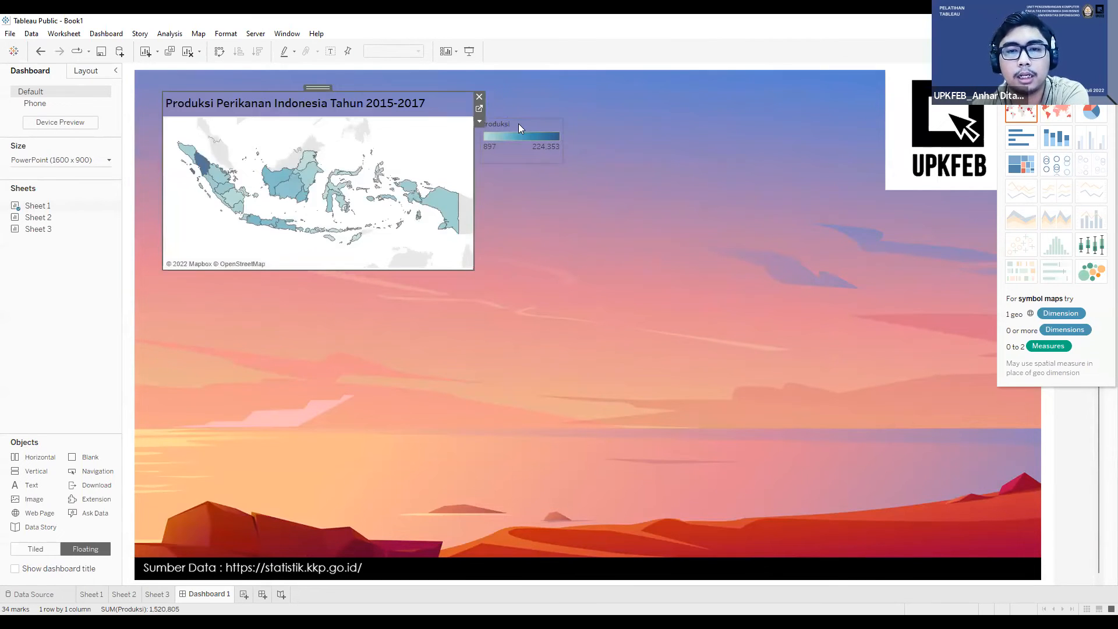
{"action": "left_click", "coordinate": [525, 133]}
{"action": "left_click_drag", "start_coordinate": [516, 113], "coordinate": [515, 112]}
{"action": "left_click", "coordinate": [431, 145]}
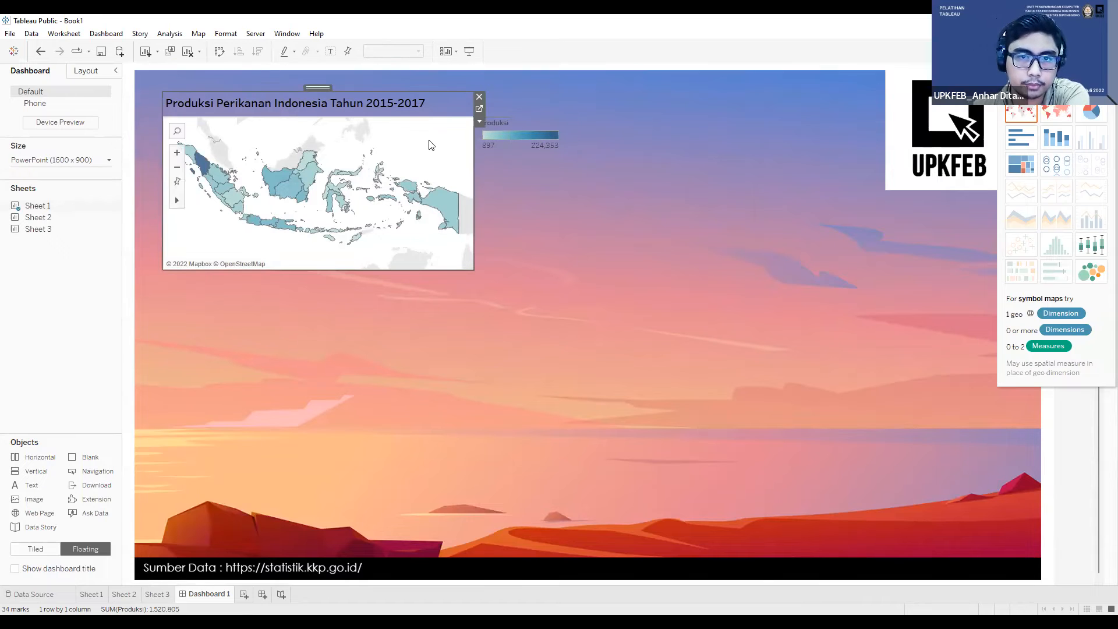
Step: Place the Sheet 2 highlight table as a floating object below the map, in the dashboard's lower-left area
{"action": "left_click_drag", "start_coordinate": [38, 217], "coordinate": [155, 369]}
Step: Enlarge the floating map down to just above the highlight table and move the Produksi legend beside the map's upper-right corner
{"action": "left_click", "coordinate": [273, 204]}
{"action": "left_click_drag", "start_coordinate": [475, 268], "coordinate": [627, 361]}
{"action": "left_click_drag", "start_coordinate": [531, 107], "coordinate": [676, 89]}
{"action": "left_click", "coordinate": [623, 152]}
{"action": "left_click", "coordinate": [679, 111]}
{"action": "left_click", "coordinate": [598, 165]}
{"action": "left_click", "coordinate": [685, 108]}
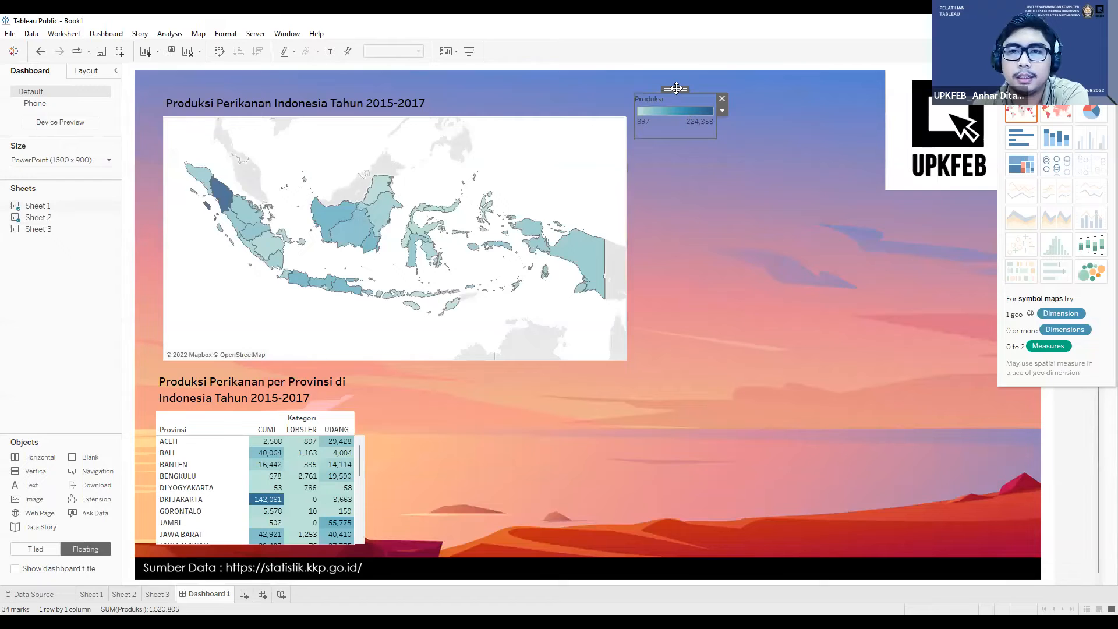
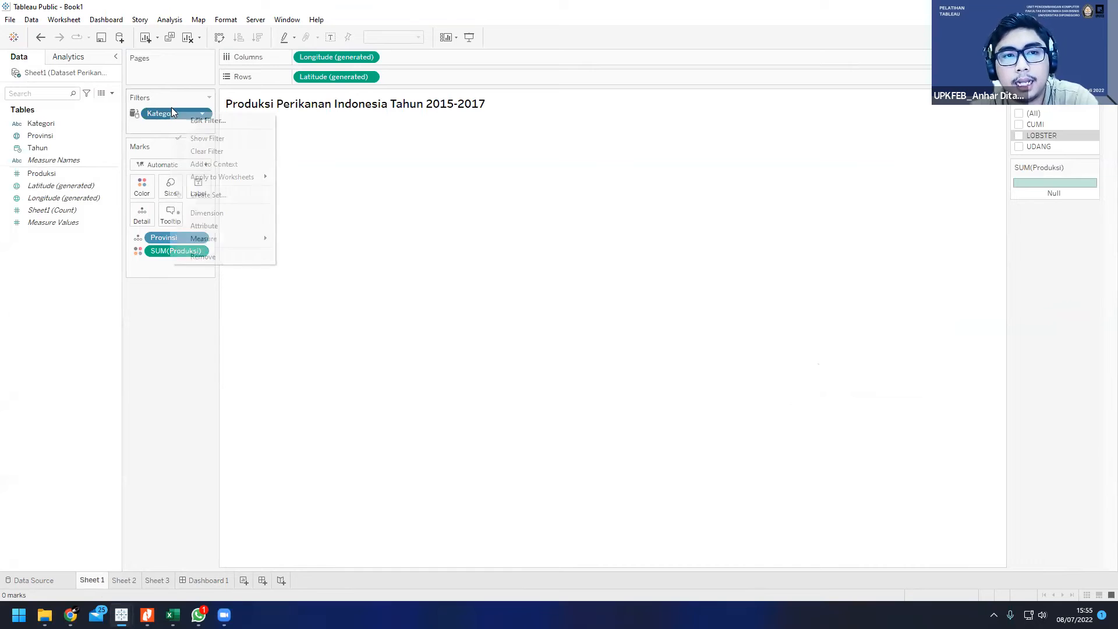
Step: Check the Kategori filter's values and its worksheet scope on Sheet 1, and return to Dashboard 1
{"action": "left_click", "coordinate": [201, 123]}
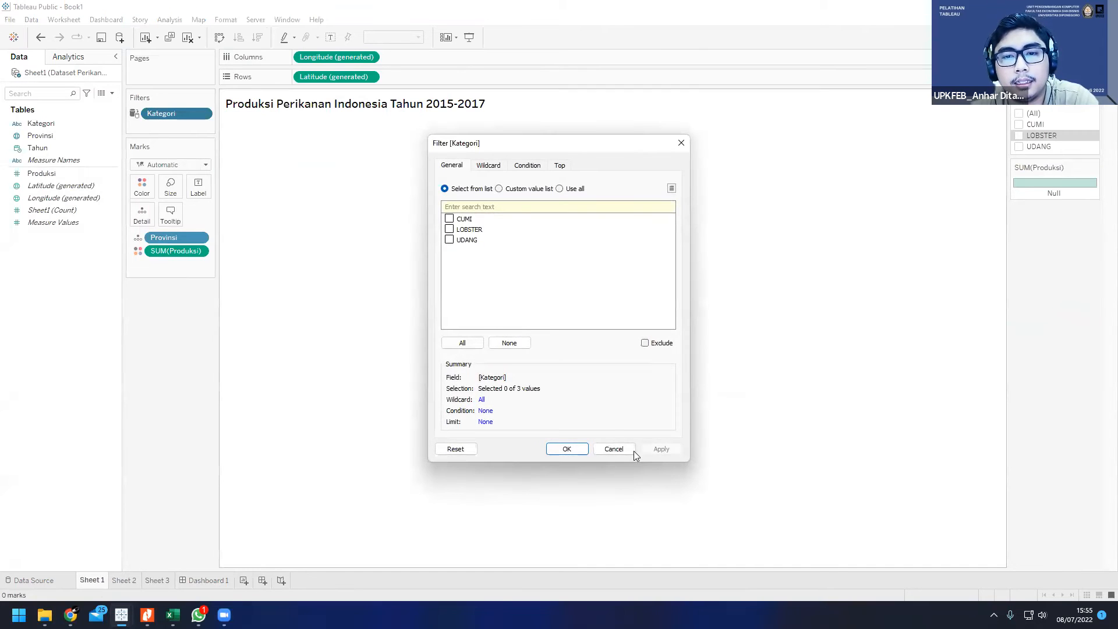
{"action": "left_click", "coordinate": [611, 448]}
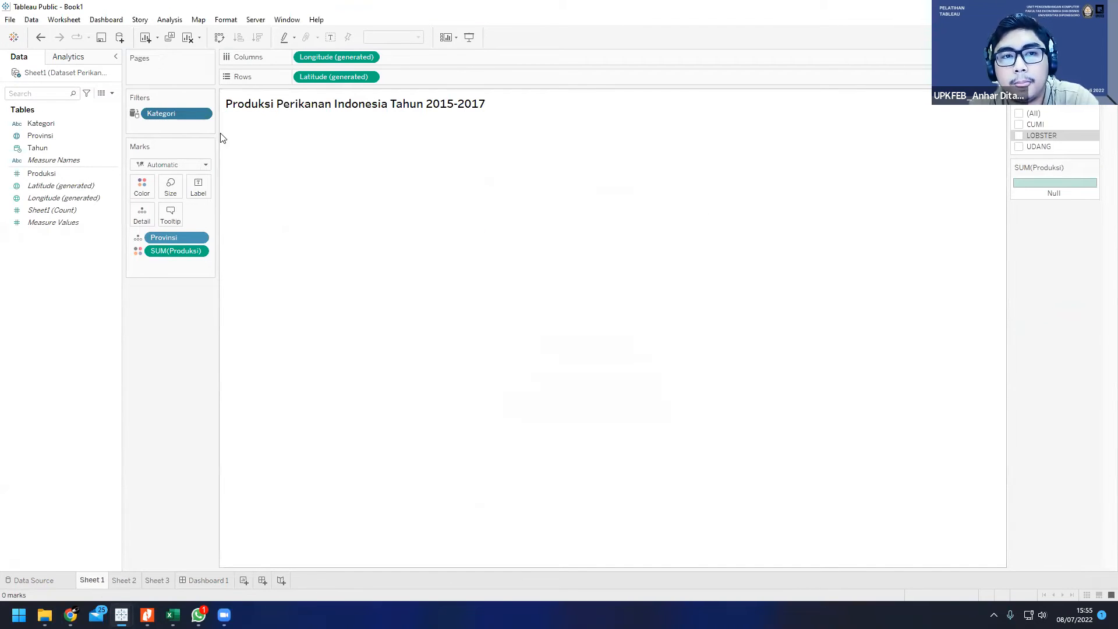
{"action": "right_click", "coordinate": [166, 117]}
{"action": "mouse_move", "coordinate": [285, 181]}
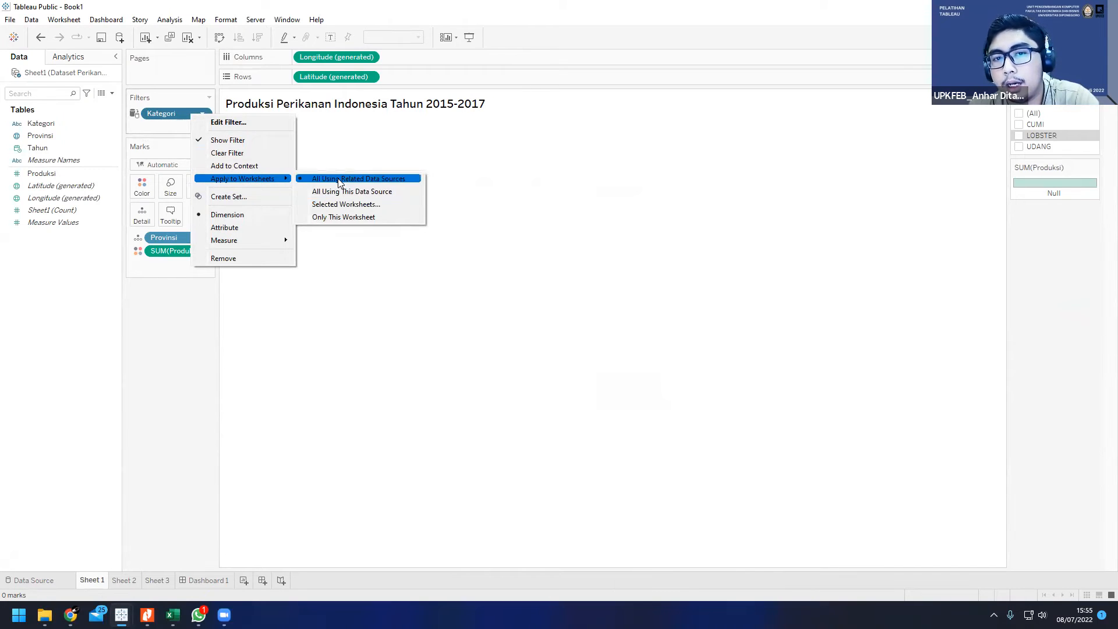
{"action": "left_click", "coordinate": [213, 582]}
{"action": "left_click", "coordinate": [213, 582]}
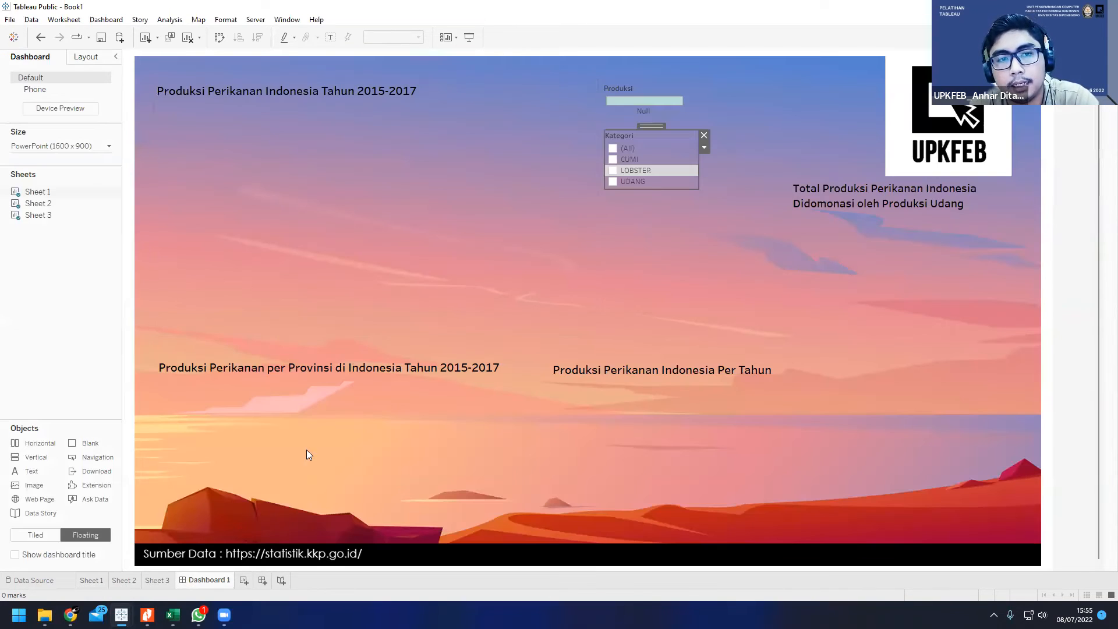
Step: Include LOBSTER and UDANG in the dashboard's Kategori filter and look through the filter card's options
{"action": "left_click", "coordinate": [612, 169]}
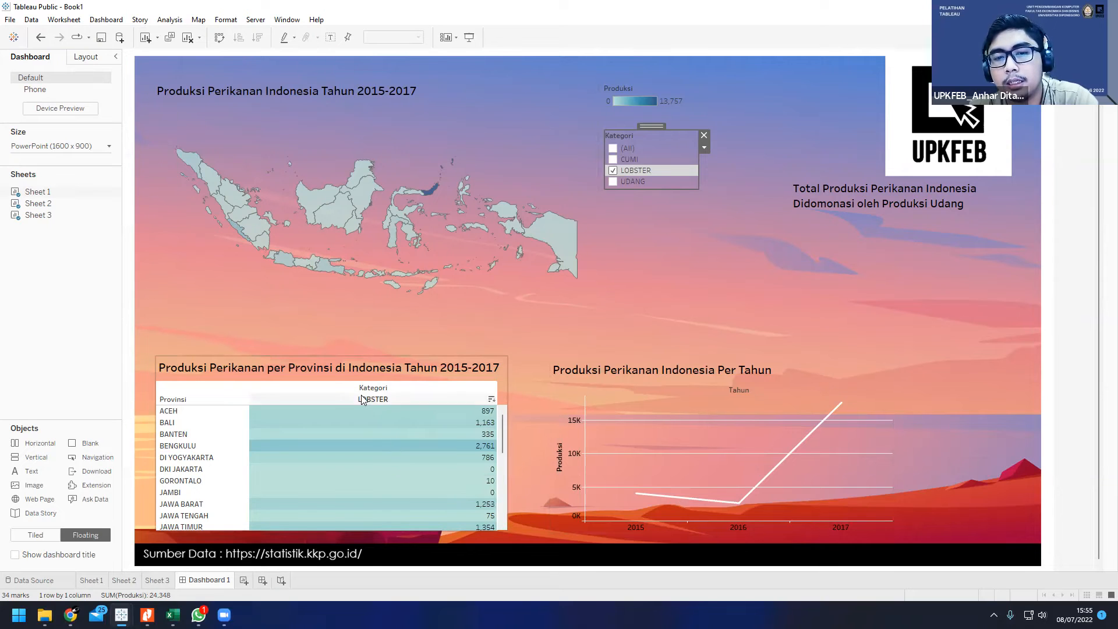
{"action": "left_click", "coordinate": [612, 181]}
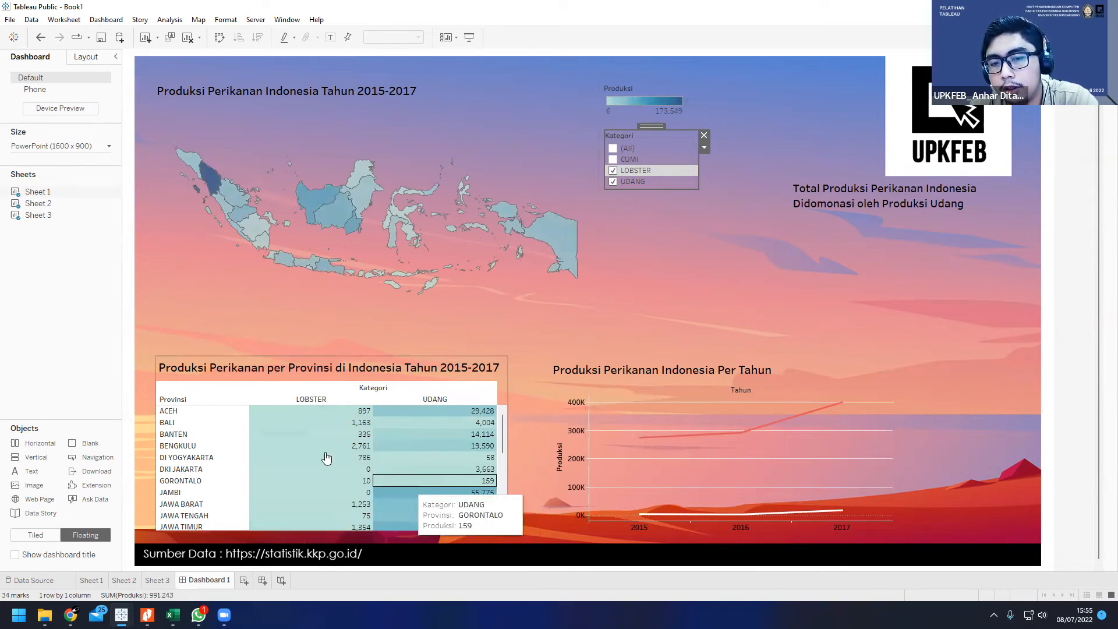
{"action": "right_click", "coordinate": [675, 136]}
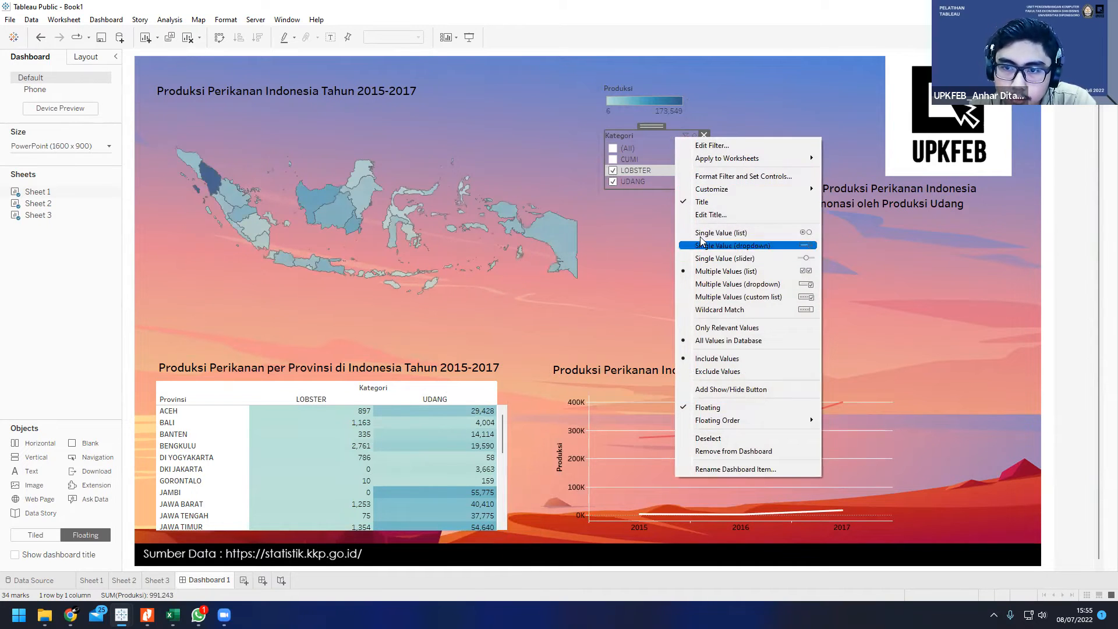
{"action": "left_click", "coordinate": [661, 137]}
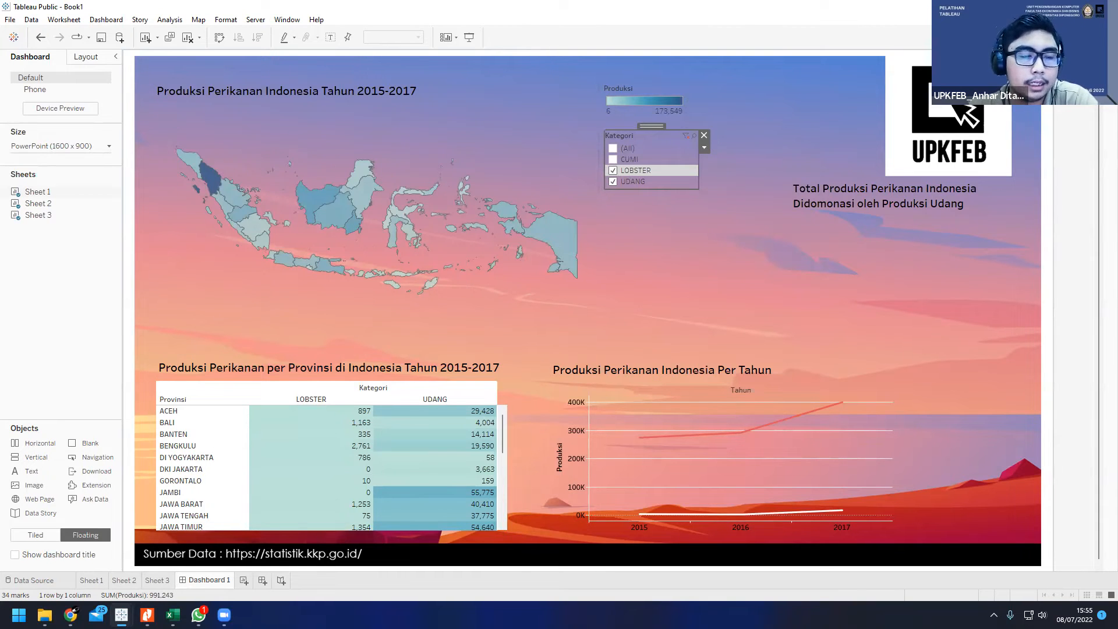
{"action": "key", "text": "alt+Tab"}
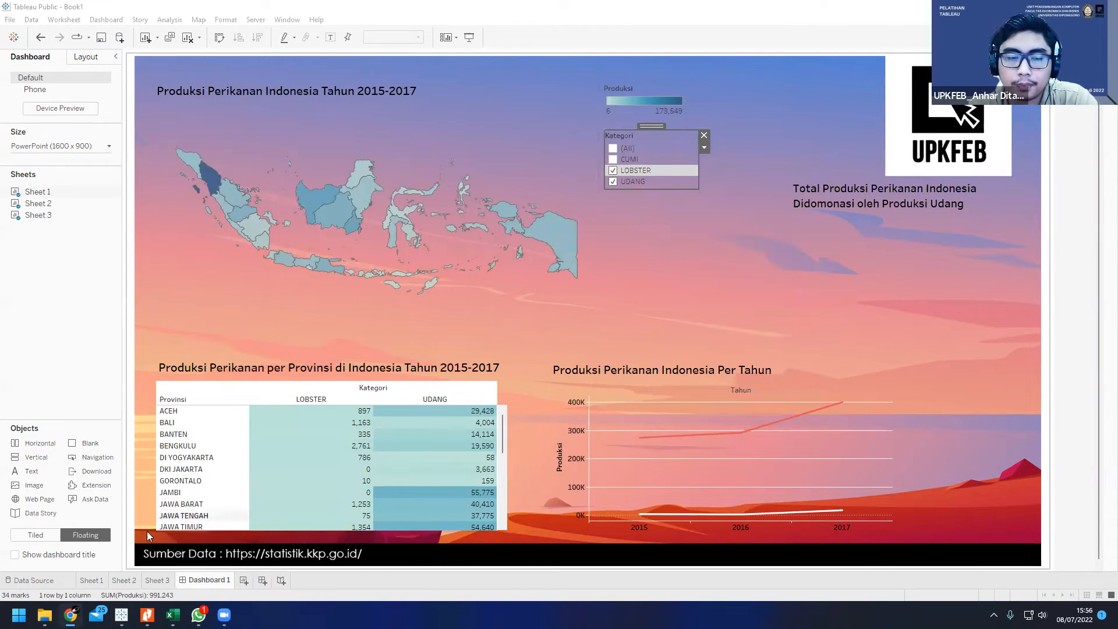
Step: Remove the Kategori filter from Sheet 1 and delete its filter card from Dashboard 1
{"action": "left_click", "coordinate": [92, 580]}
{"action": "left_click", "coordinate": [202, 114]}
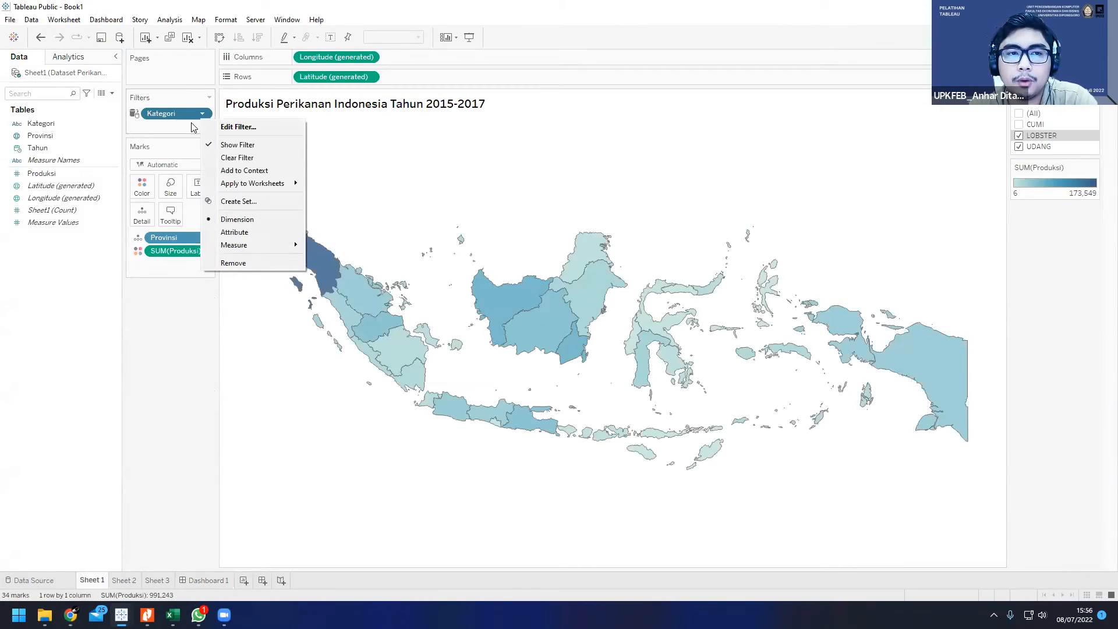
{"action": "left_click", "coordinate": [244, 263]}
{"action": "left_click", "coordinate": [210, 579]}
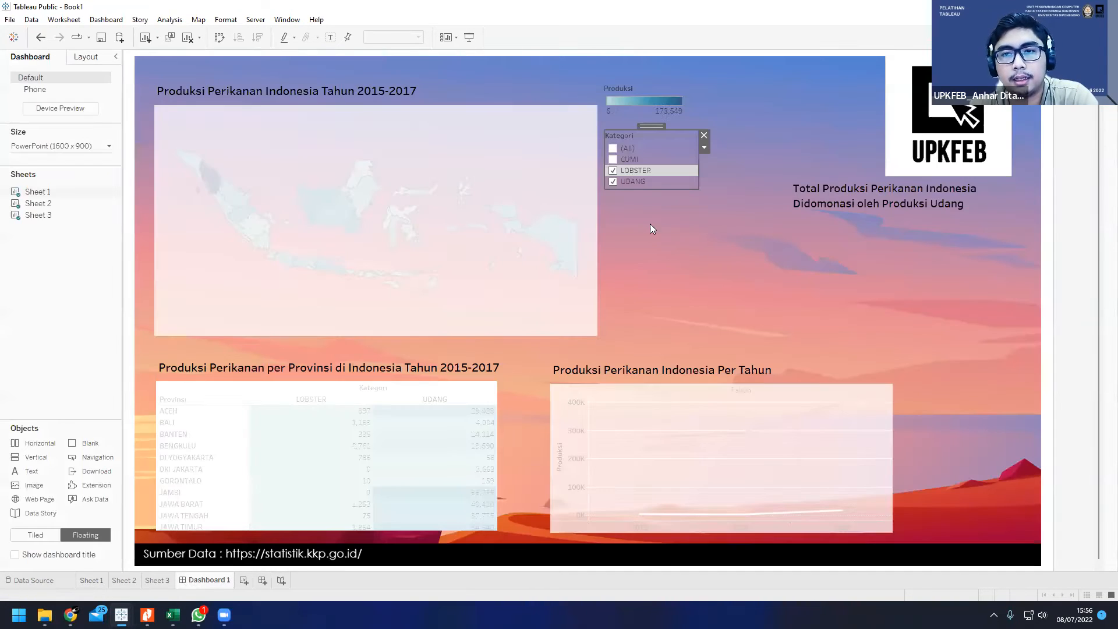
{"action": "left_click", "coordinate": [704, 148]}
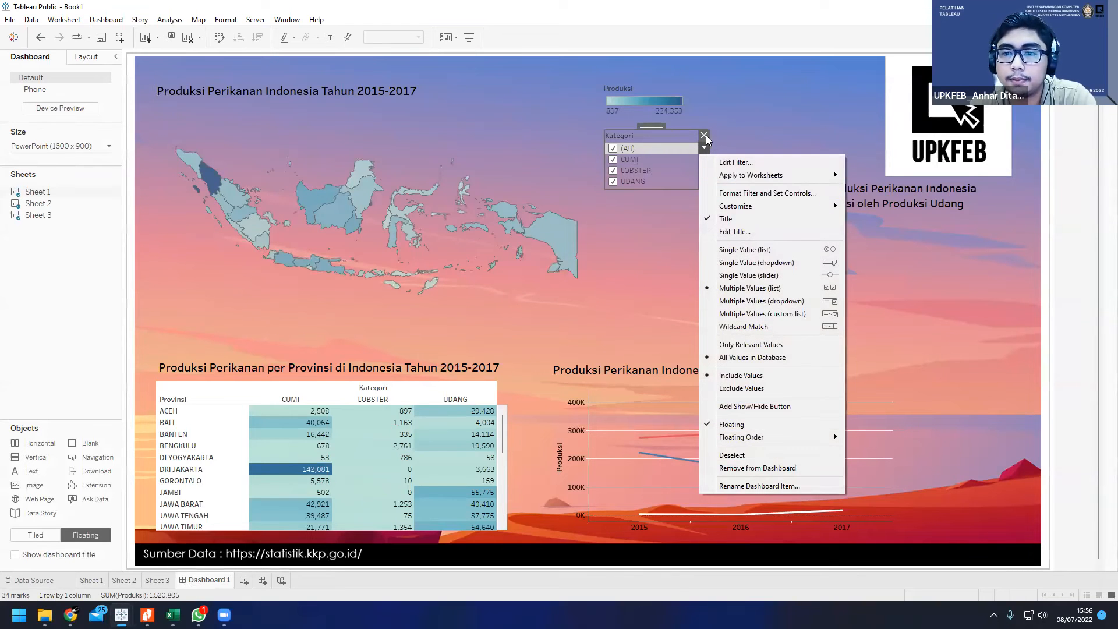
{"action": "left_click", "coordinate": [704, 136]}
{"action": "left_click", "coordinate": [555, 156]}
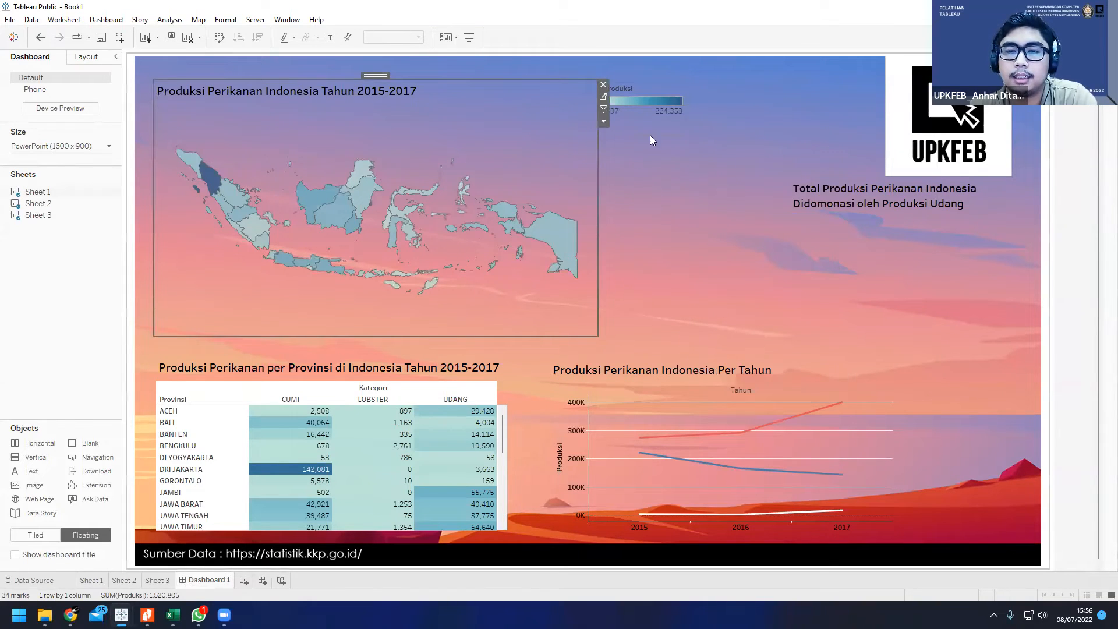
{"action": "left_click", "coordinate": [657, 101]}
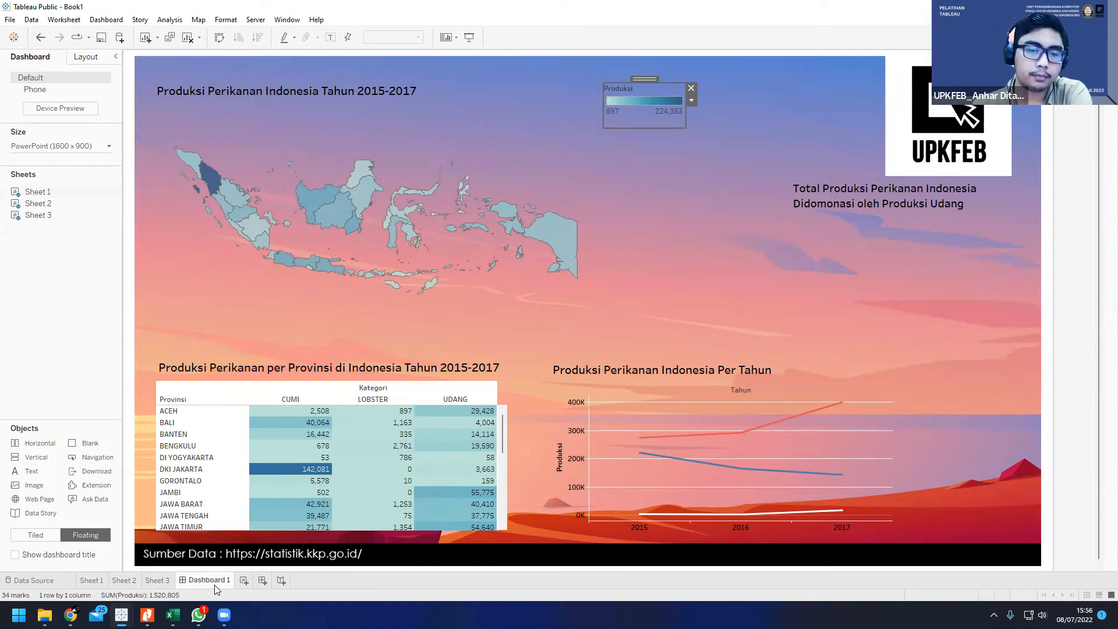
Step: Add a new worksheet, reorder it between Sheet 3 and Dashboard 1, and return to the dashboard
{"action": "left_click", "coordinate": [243, 580]}
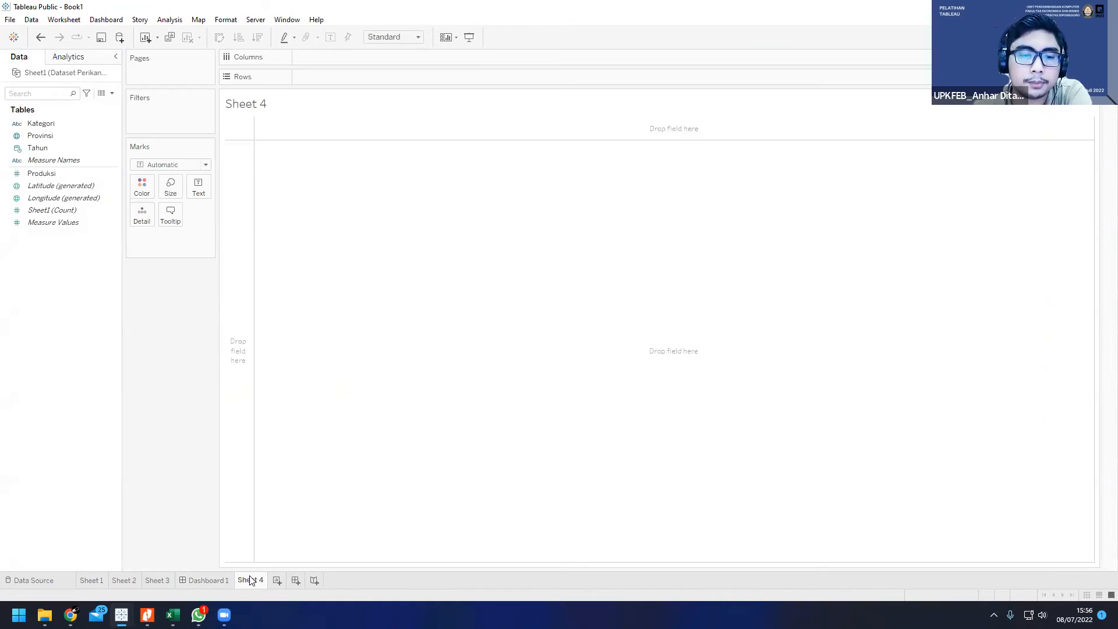
{"action": "left_click_drag", "start_coordinate": [251, 580], "coordinate": [194, 576]}
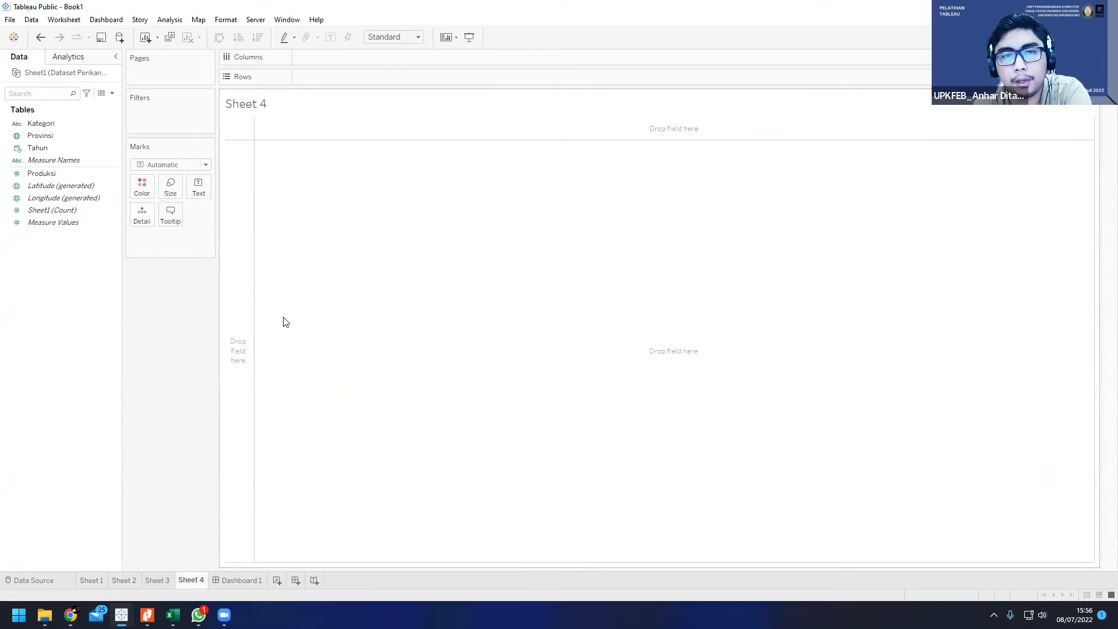
{"action": "left_click", "coordinate": [239, 580]}
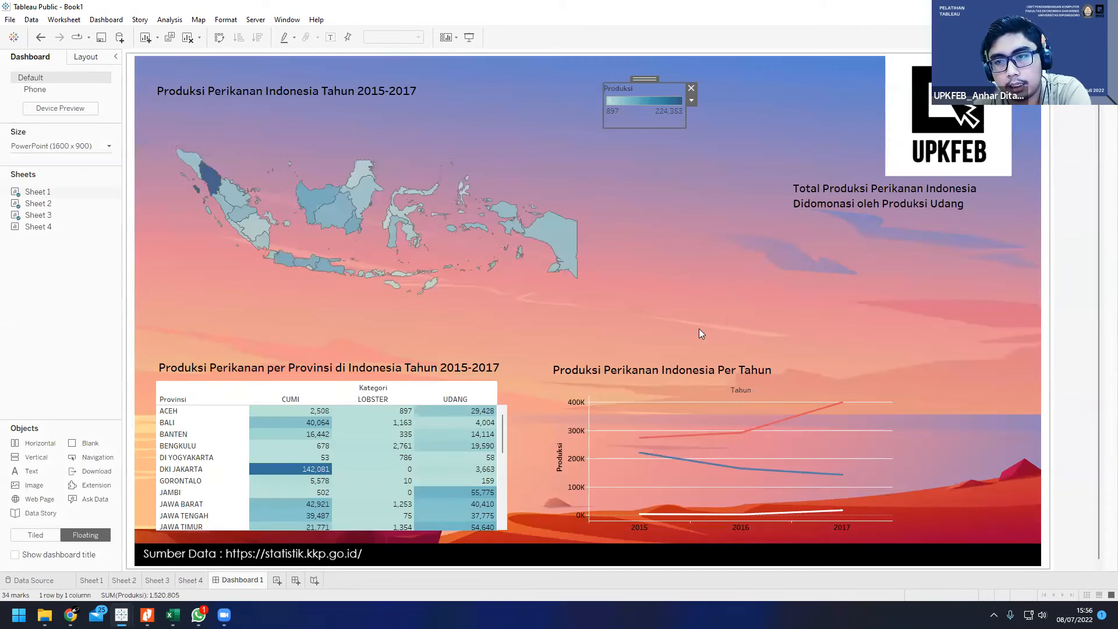
{"action": "left_click", "coordinate": [457, 254]}
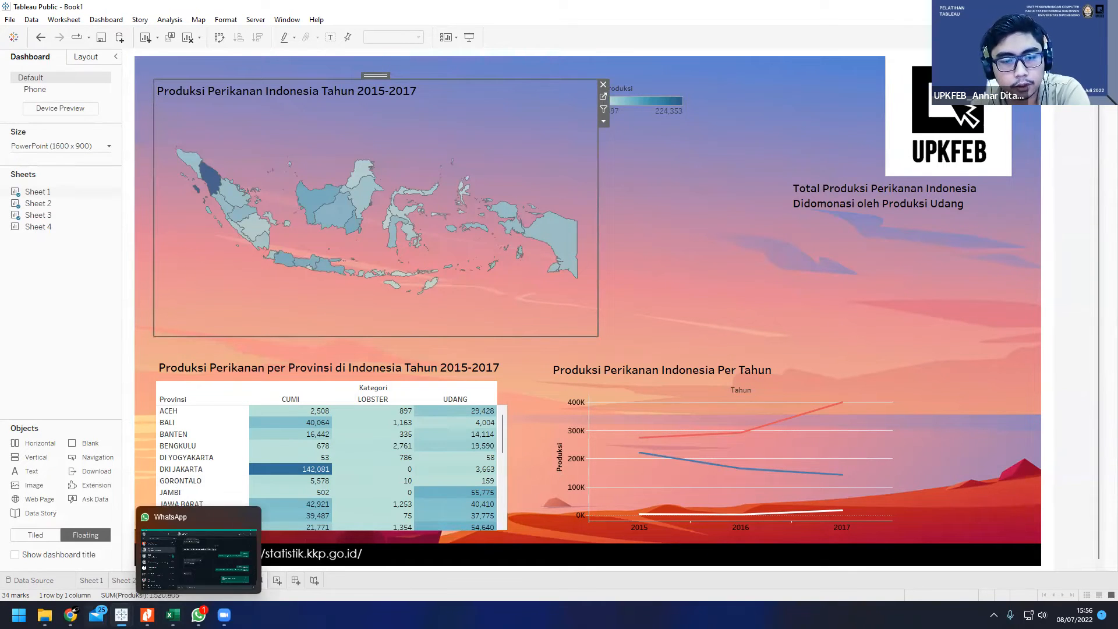
Step: Switch to File Explorer, review the images in Shape Perikanan, and copy that folder from Bahan Pelatihan
{"action": "left_click", "coordinate": [45, 614]}
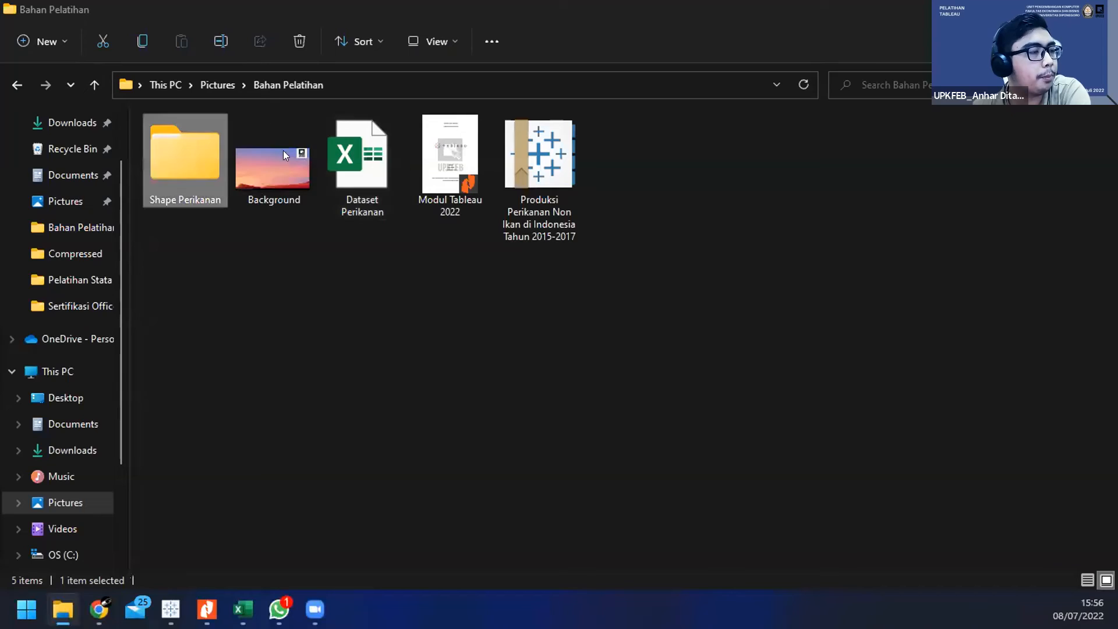
{"action": "double_click", "coordinate": [188, 140]}
{"action": "left_click_drag", "start_coordinate": [431, 159], "coordinate": [175, 184]}
{"action": "left_click", "coordinate": [398, 231]}
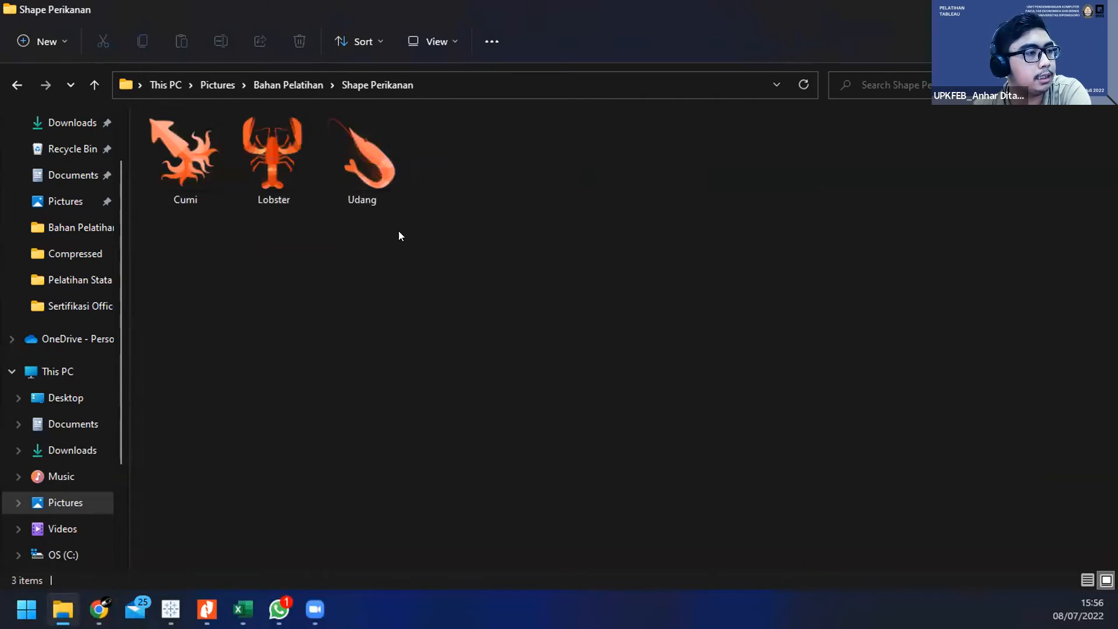
{"action": "left_click", "coordinate": [291, 87]}
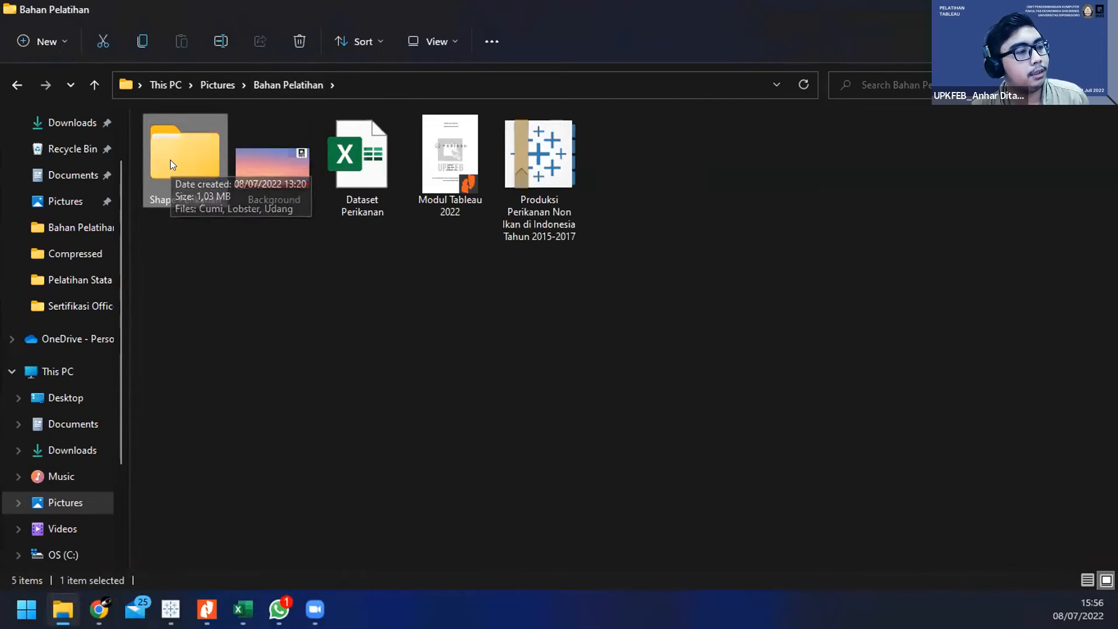
Step: Paste the Shape Perikanan folder into the Shapes folder of My Tableau Repository under Documents
{"action": "left_click", "coordinate": [92, 424]}
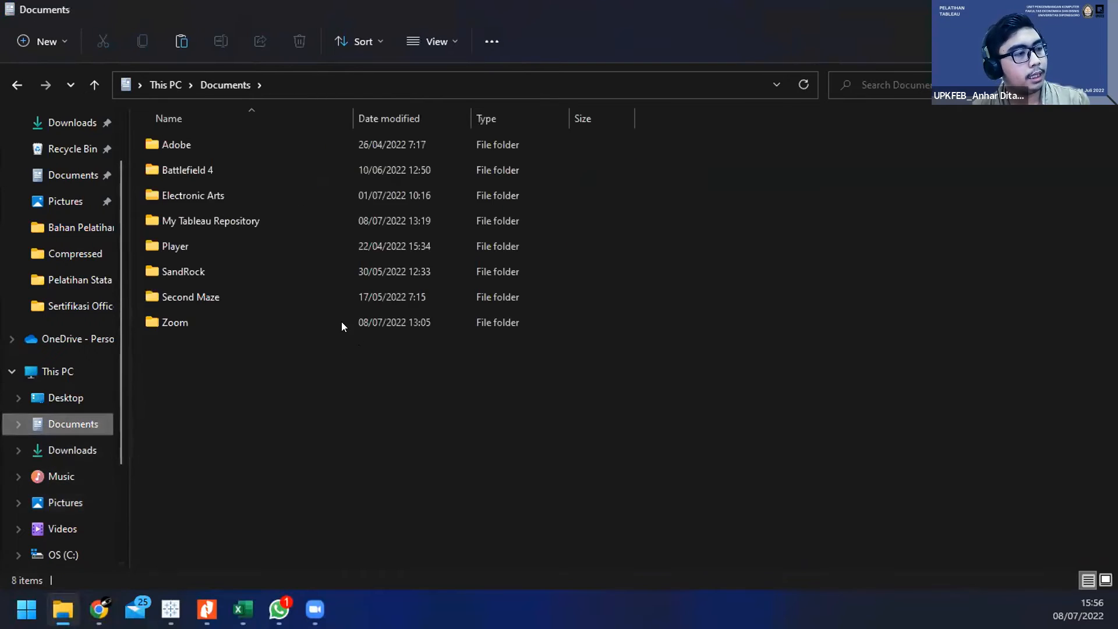
{"action": "double_click", "coordinate": [231, 218]}
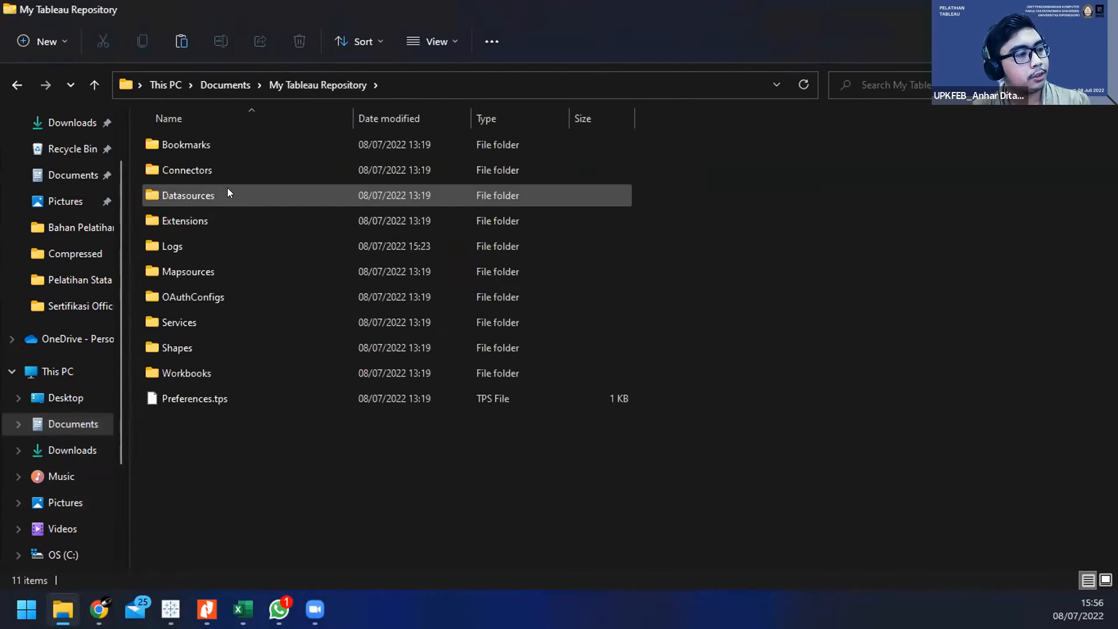
{"action": "double_click", "coordinate": [179, 347]}
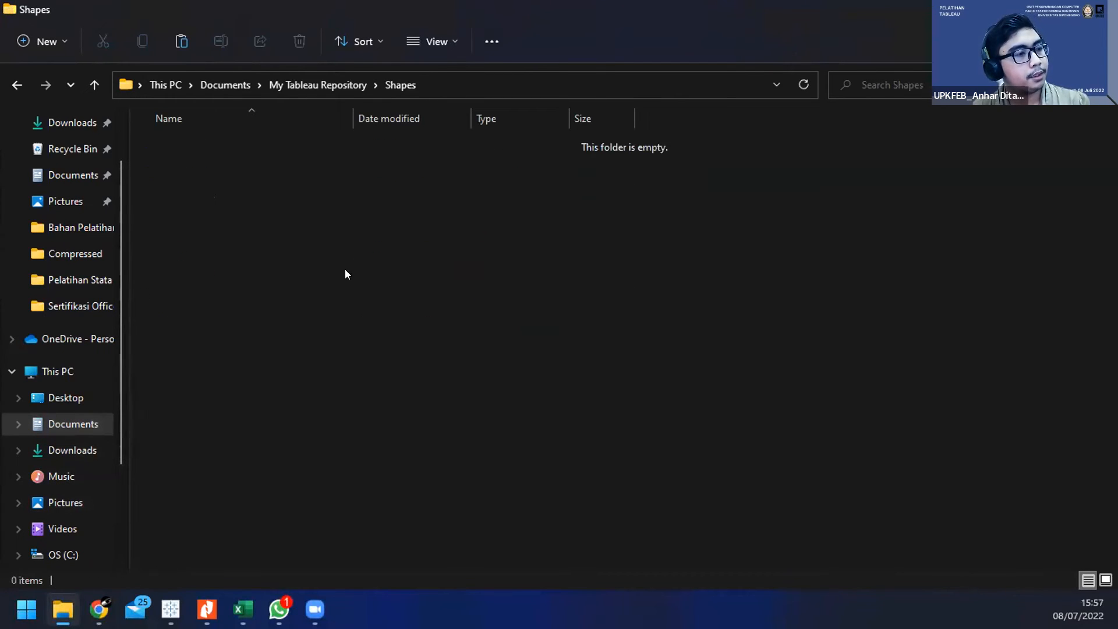
{"action": "right_click", "coordinate": [357, 211]}
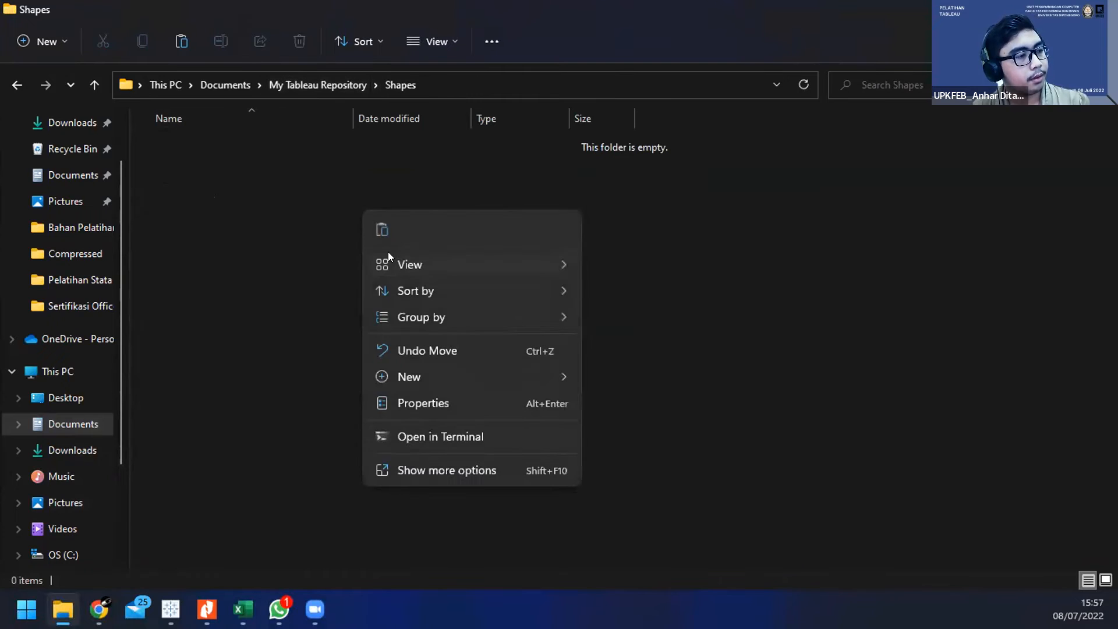
{"action": "left_click", "coordinate": [399, 466]}
{"action": "left_click", "coordinate": [328, 147]}
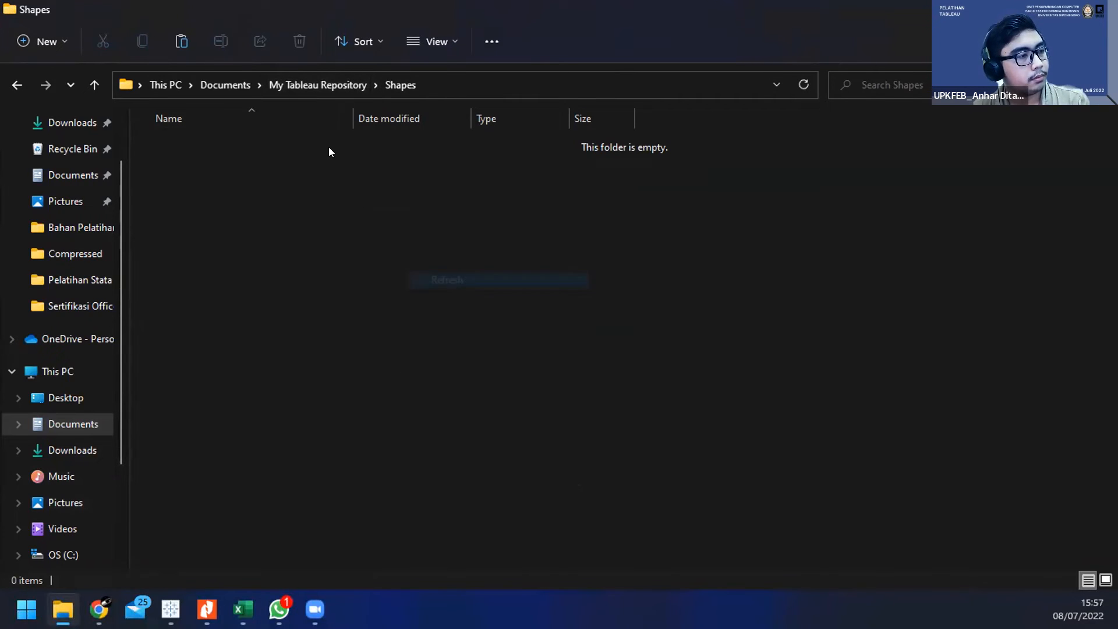
{"action": "left_click", "coordinate": [322, 85]}
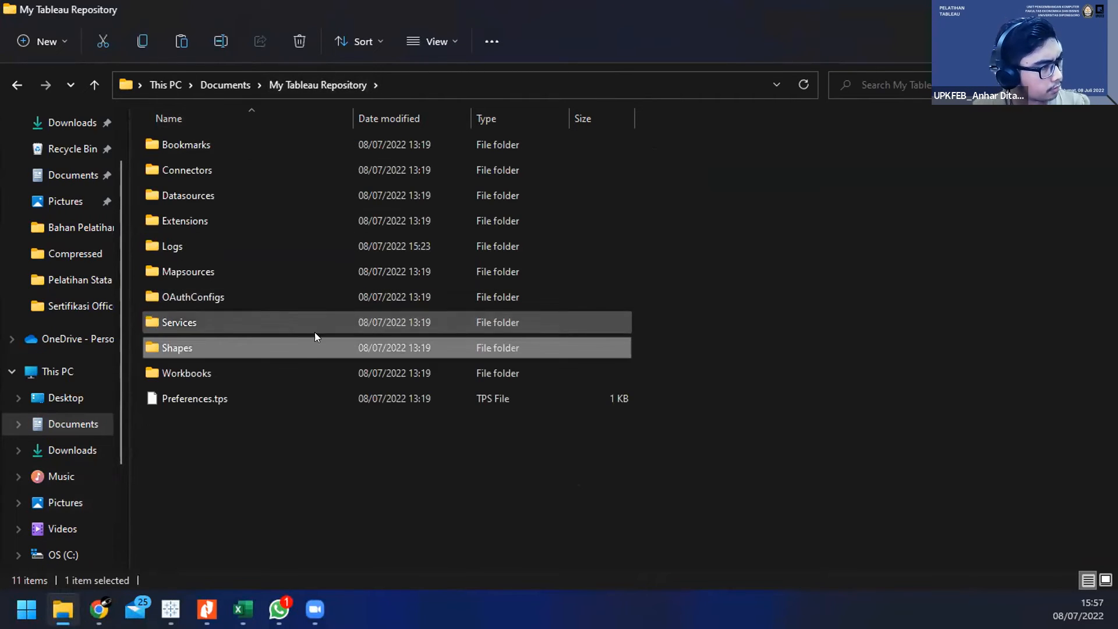
{"action": "double_click", "coordinate": [315, 347]}
{"action": "key", "text": "ctrl+v"}
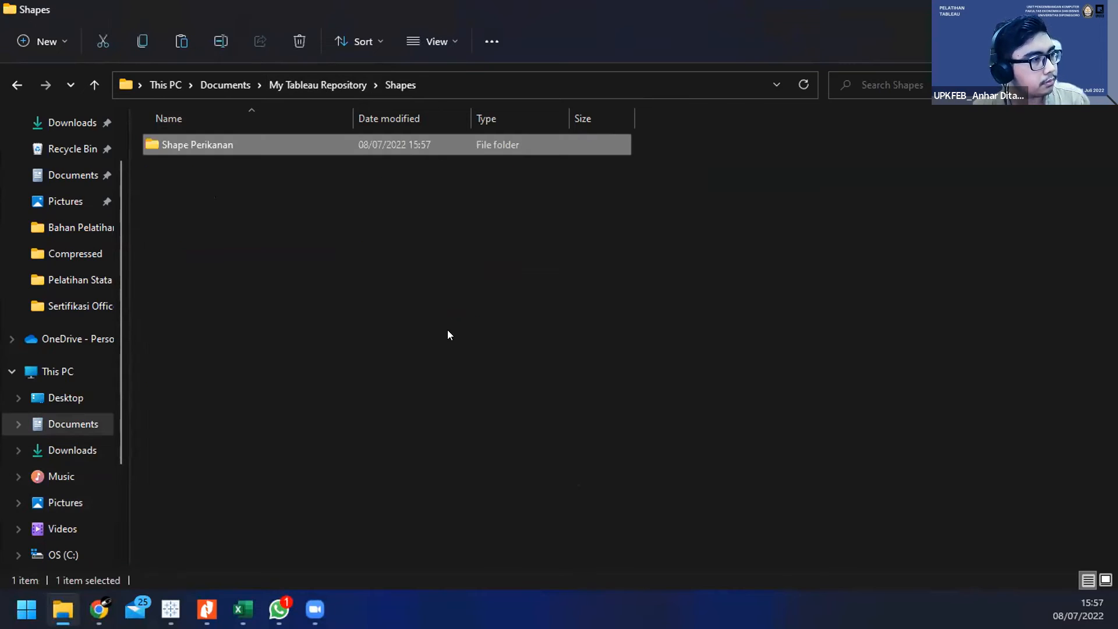
{"action": "left_click", "coordinate": [477, 310]}
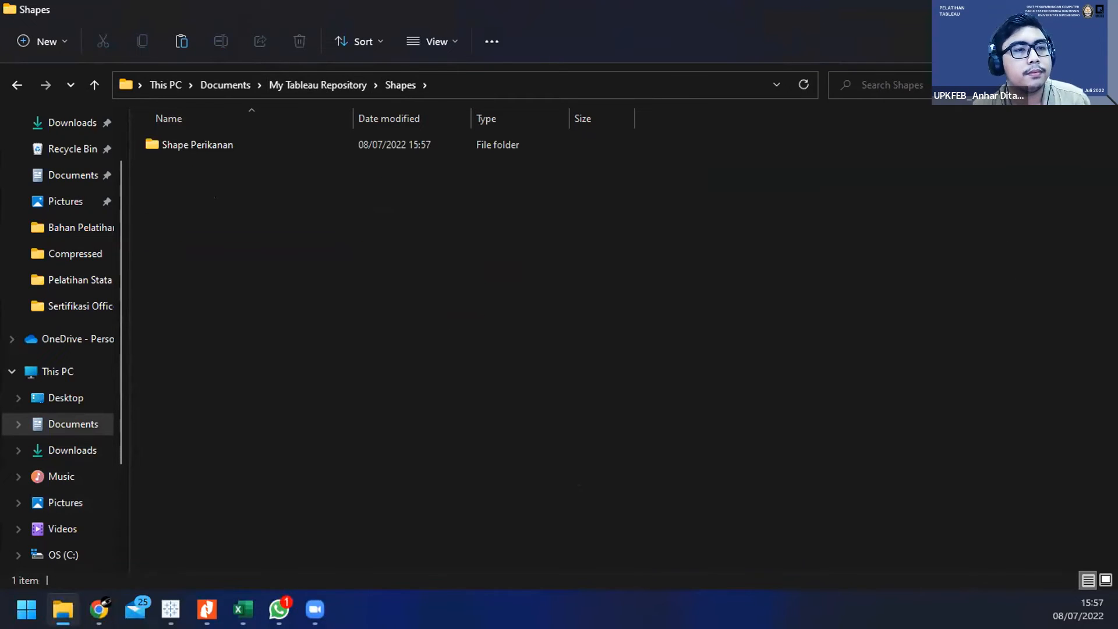
Step: Switch back to Tableau Public, dismiss the Kategori shape settings without changes, and clear Sheet 4
{"action": "key", "text": "alt+Tab"}
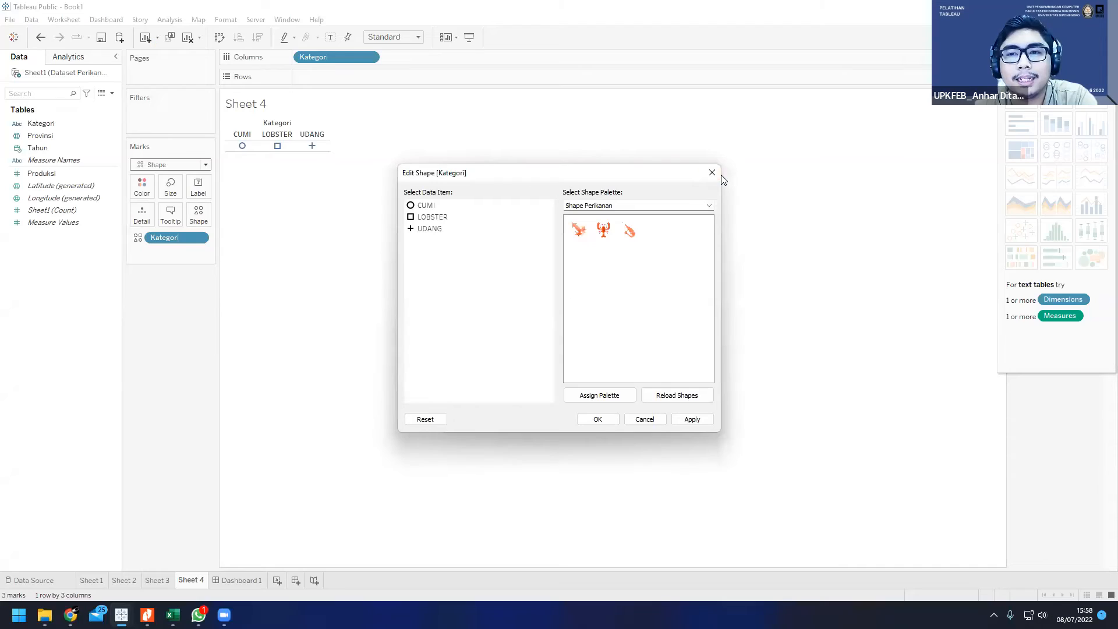
{"action": "left_click", "coordinate": [712, 173]}
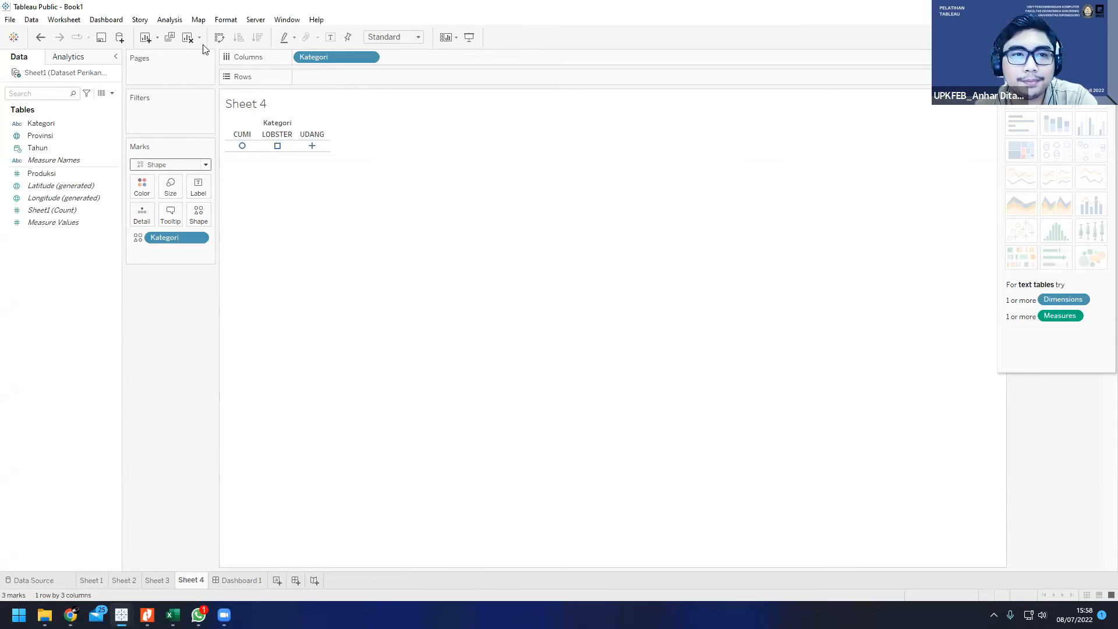
{"action": "left_click", "coordinate": [188, 37]}
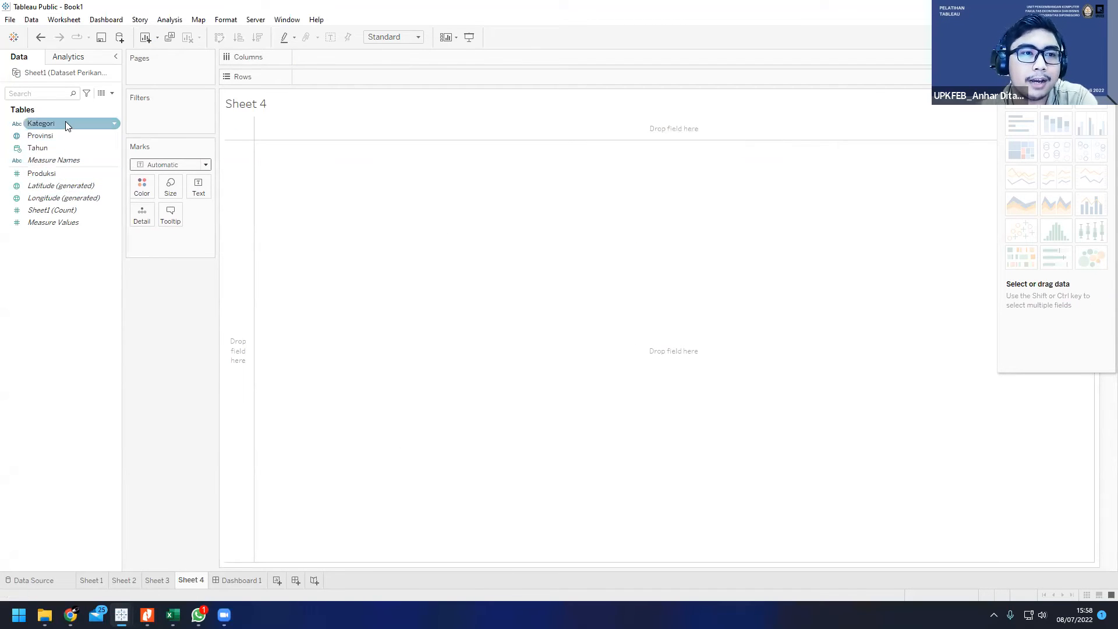
Step: Place Kategori in the columns of Sheet 4 and encode it as Shape marks
{"action": "left_click_drag", "start_coordinate": [50, 127], "coordinate": [331, 58]}
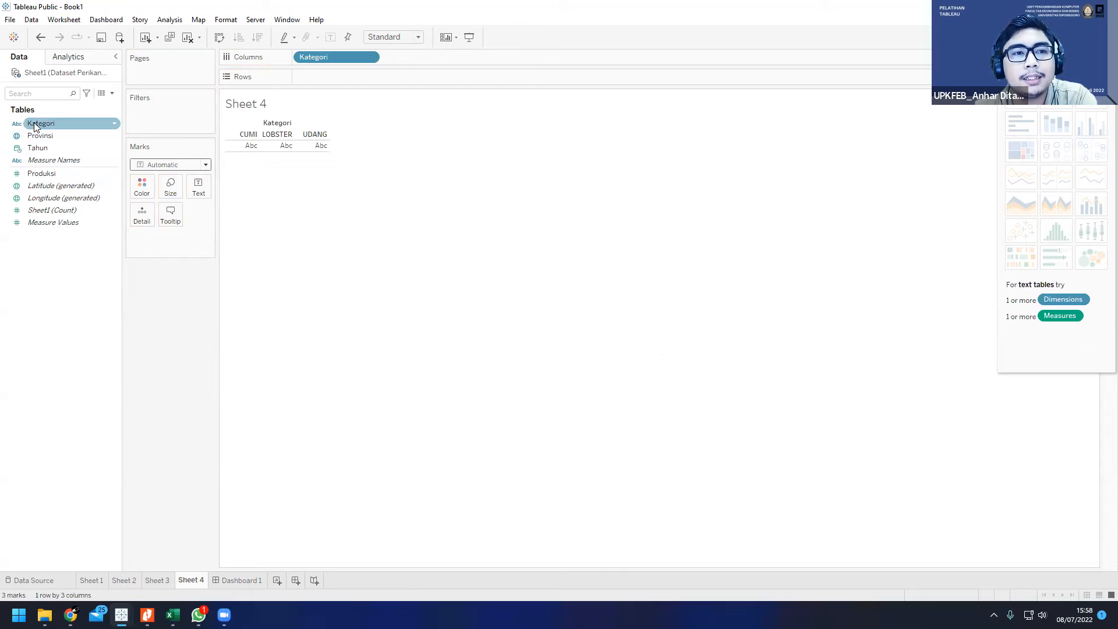
{"action": "left_click_drag", "start_coordinate": [39, 127], "coordinate": [159, 232]}
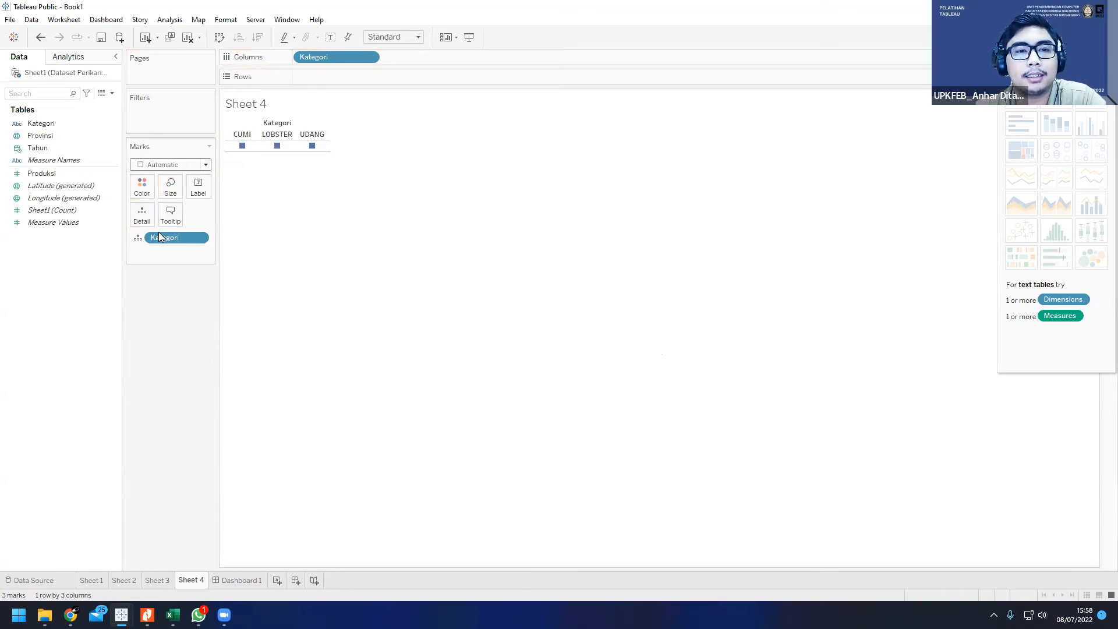
{"action": "left_click", "coordinate": [201, 165]}
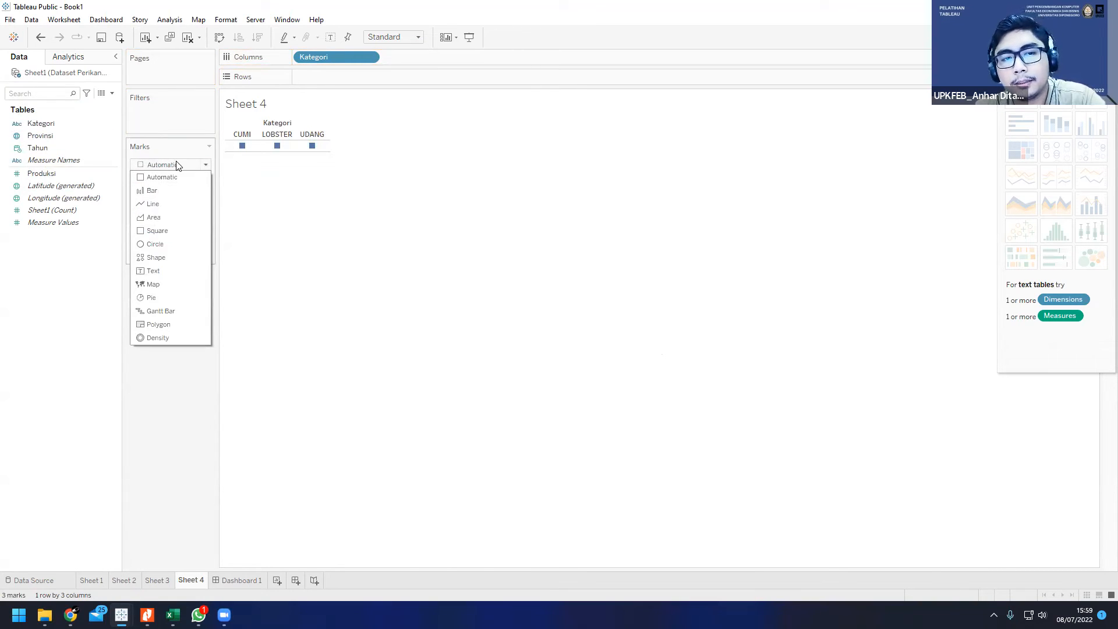
{"action": "left_click", "coordinate": [156, 257]}
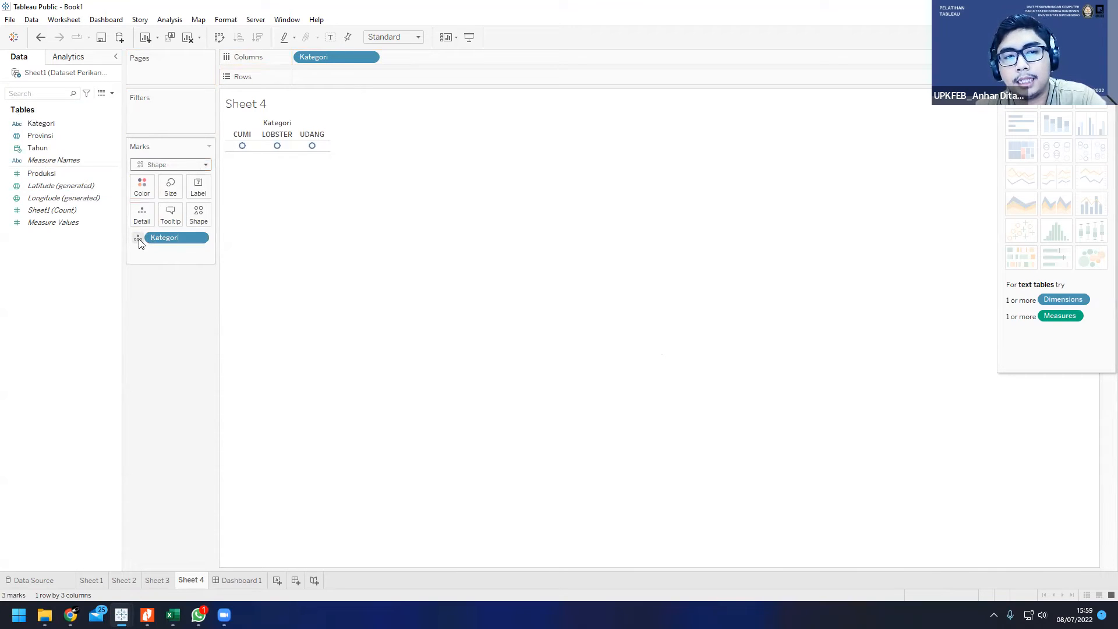
{"action": "left_click_drag", "start_coordinate": [176, 236], "coordinate": [201, 214]}
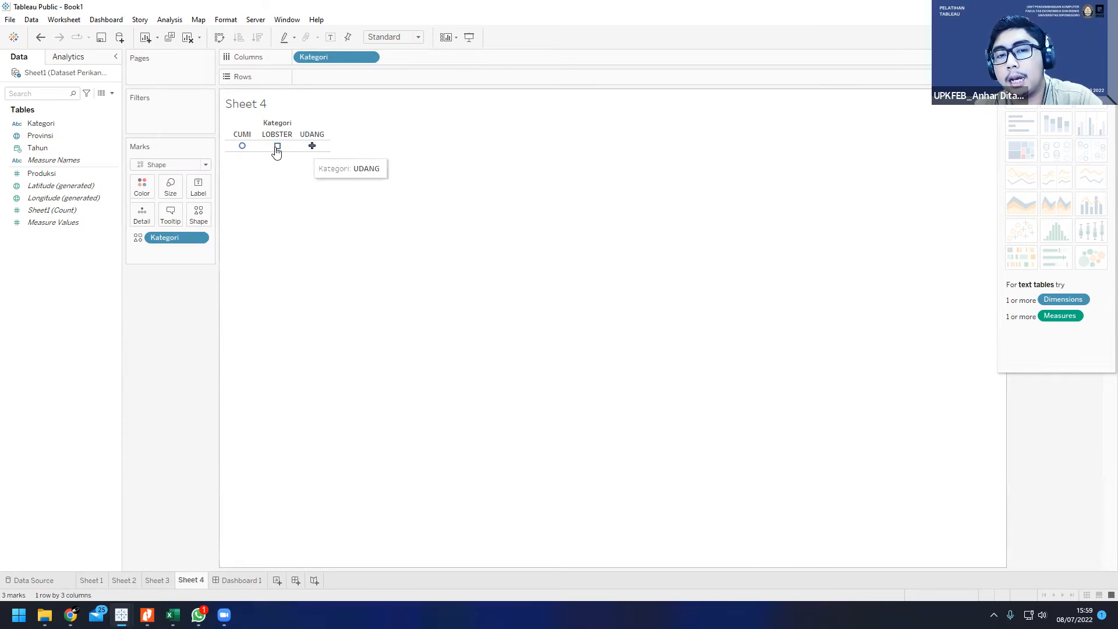
Step: Reload the shapes for Kategori and select the Shape Perikanan palette
{"action": "left_click", "coordinate": [204, 216]}
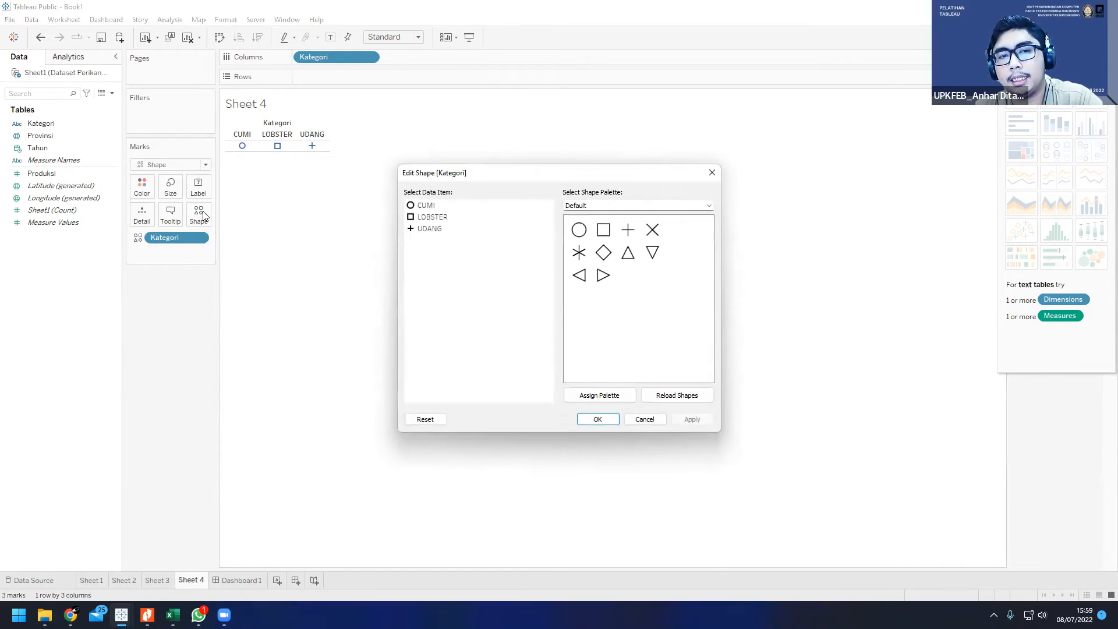
{"action": "left_click", "coordinate": [666, 400]}
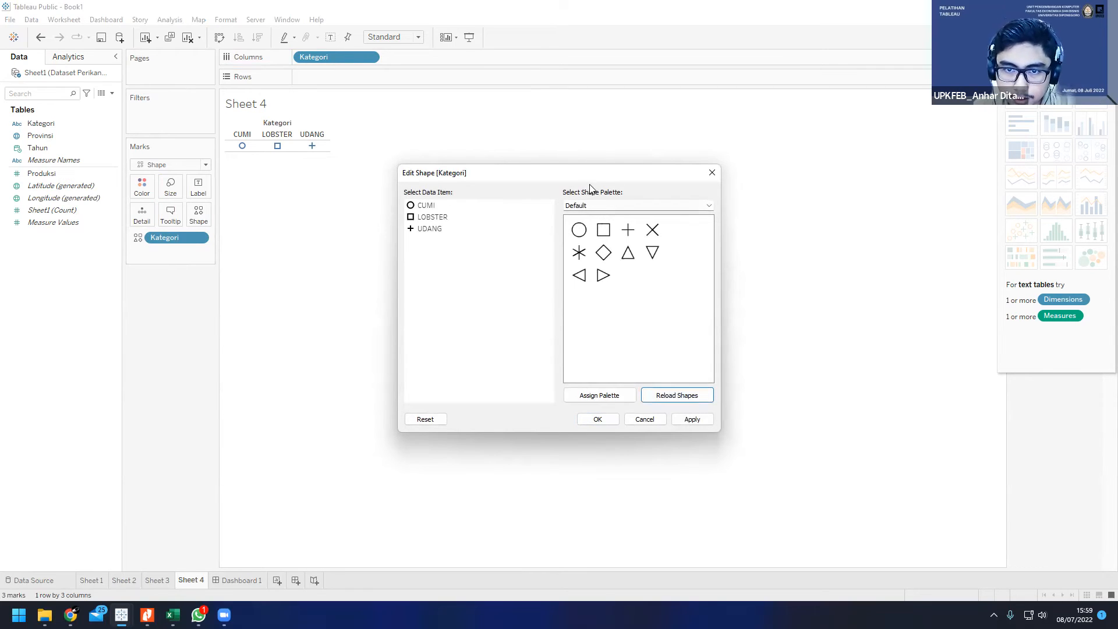
{"action": "left_click", "coordinate": [586, 207]}
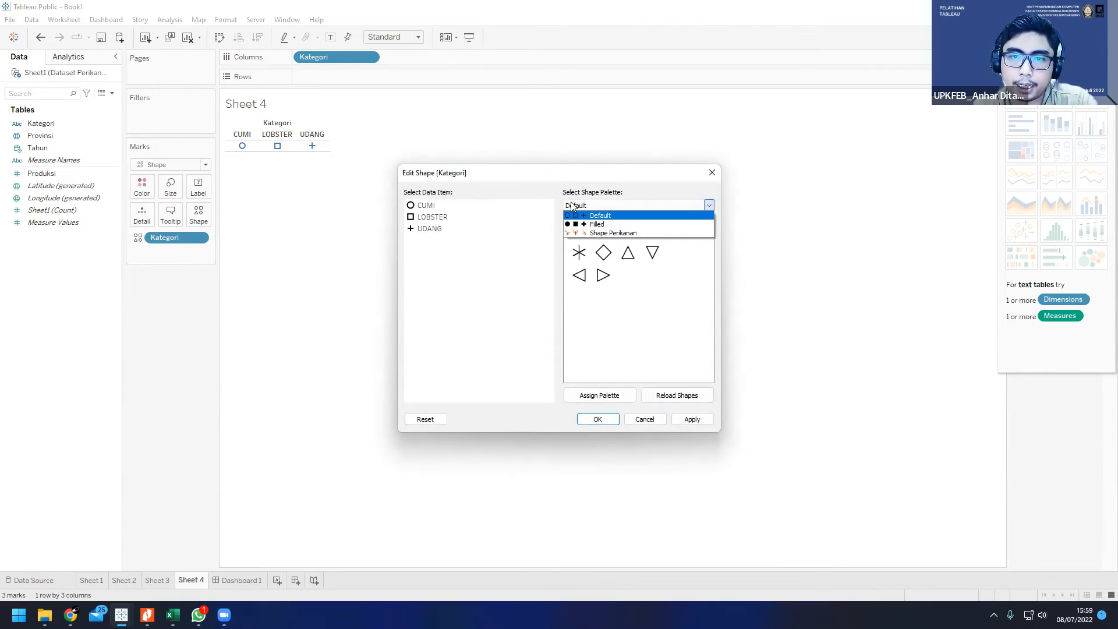
{"action": "left_click", "coordinate": [598, 232]}
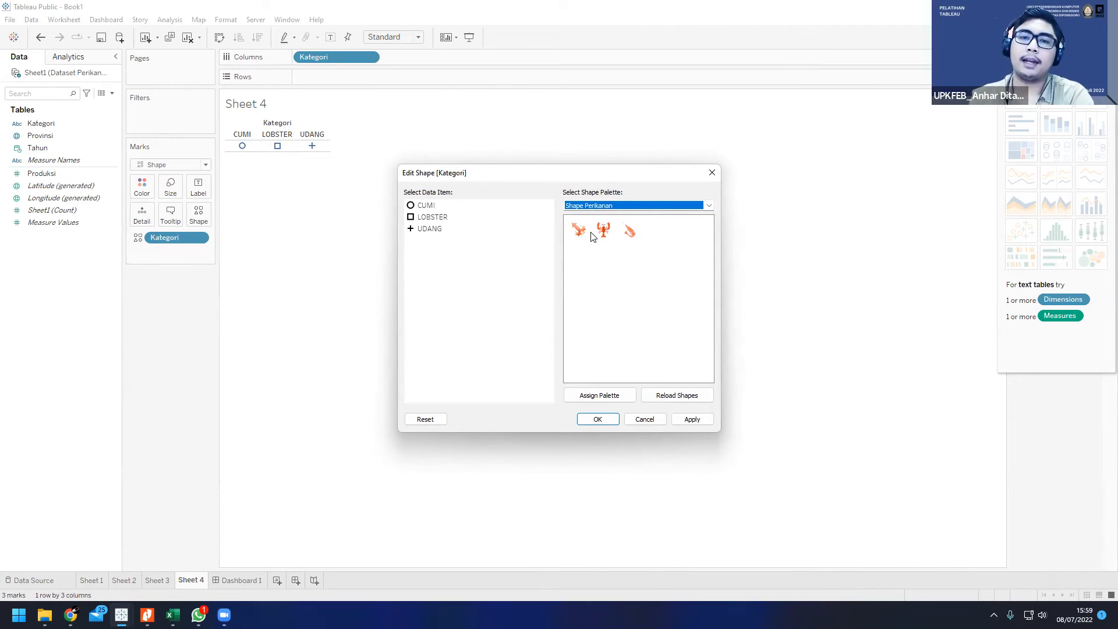
{"action": "left_click", "coordinate": [663, 224]}
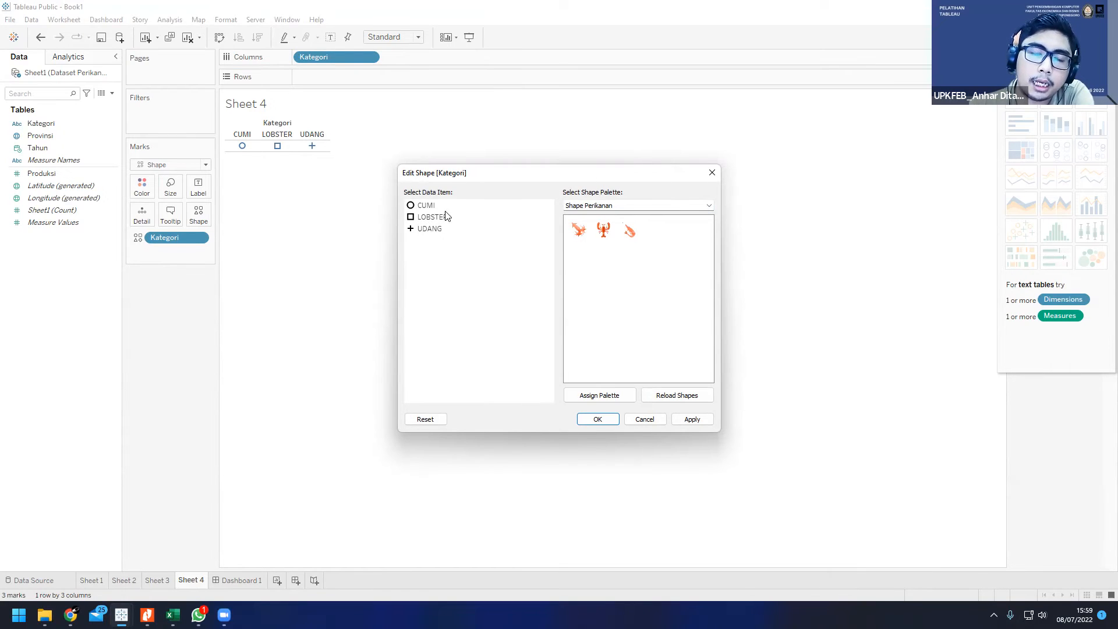
Step: Assign the Shape Perikanan palette to CUMI, LOBSTER and UDANG, then apply and confirm the shapes
{"action": "left_click", "coordinate": [599, 395]}
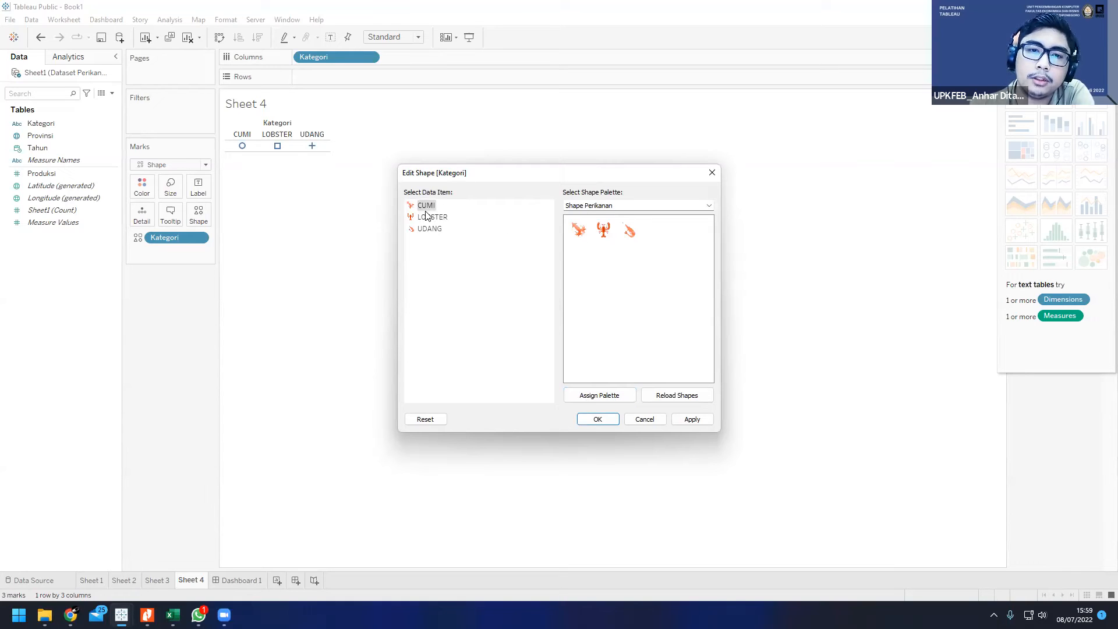
{"action": "left_click", "coordinate": [579, 230]}
{"action": "left_click", "coordinate": [645, 252]}
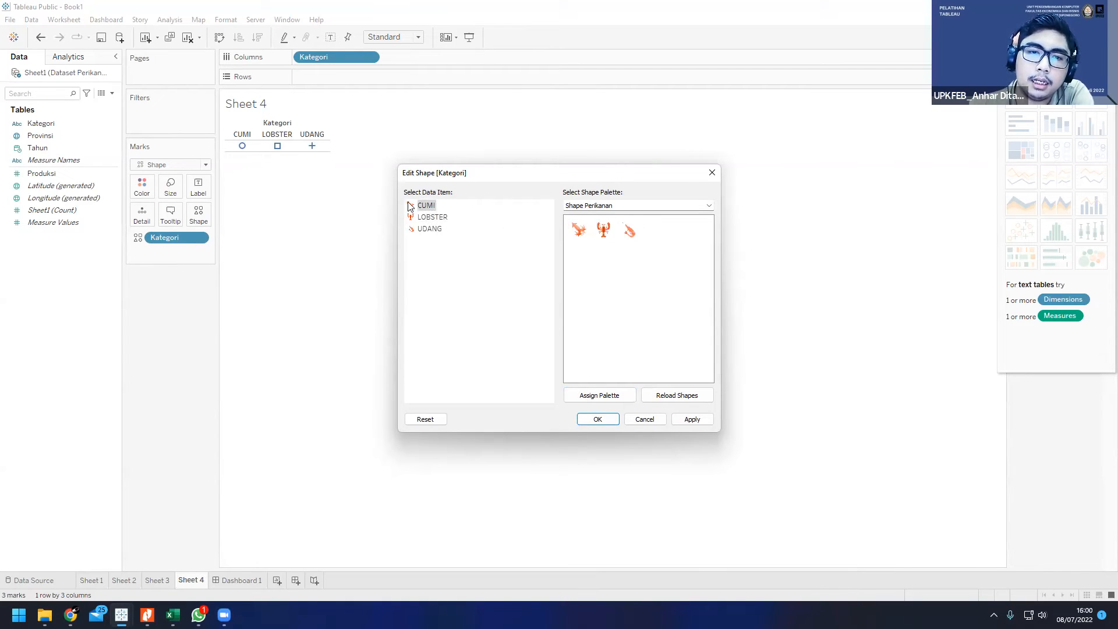
{"action": "left_click", "coordinate": [429, 220]}
{"action": "left_click", "coordinate": [436, 229]}
{"action": "left_click", "coordinate": [425, 206]}
{"action": "left_click", "coordinate": [434, 229]}
{"action": "left_click", "coordinate": [689, 421]}
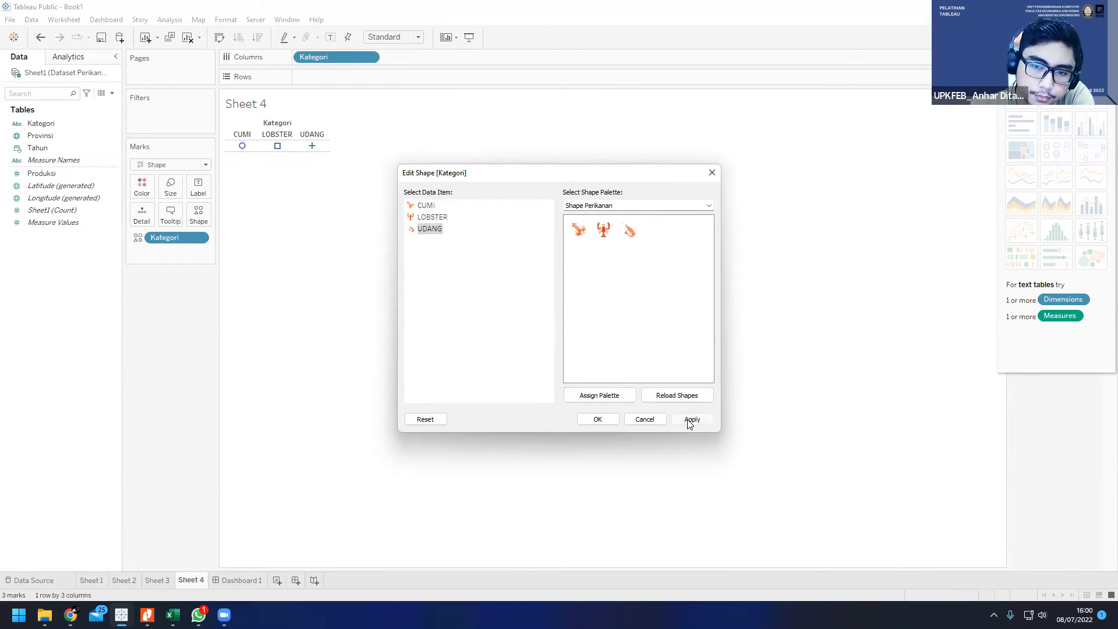
{"action": "left_click", "coordinate": [704, 419]}
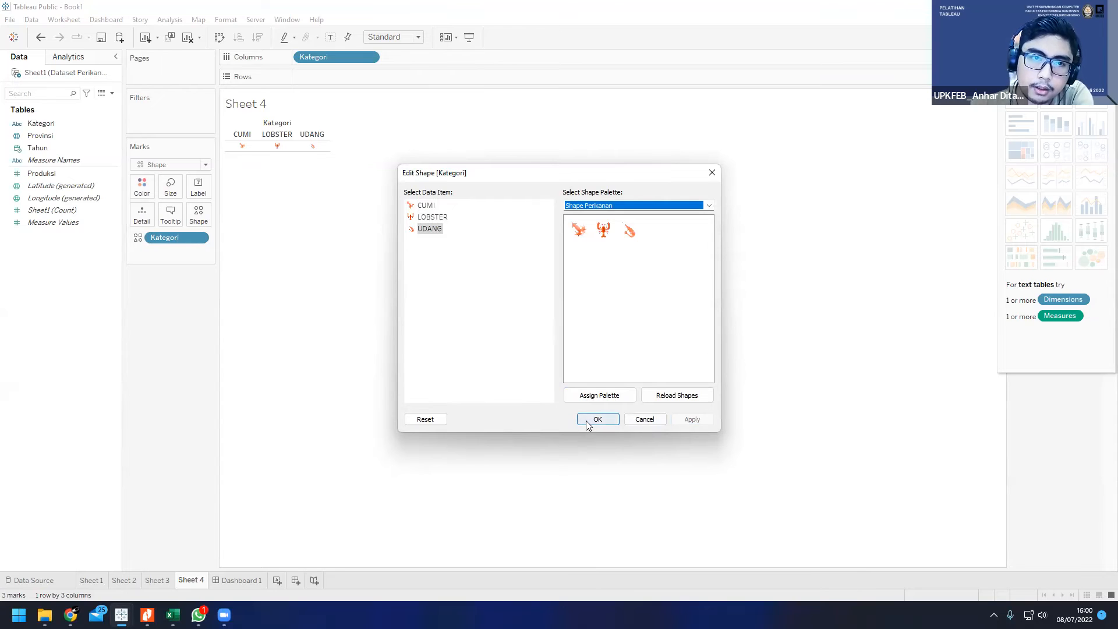
{"action": "left_click", "coordinate": [595, 420]}
Step: Enlarge the shapes by widening the three Kategori columns and raising the row height, then narrow the columns slightly
{"action": "mouse_move", "coordinate": [243, 147]}
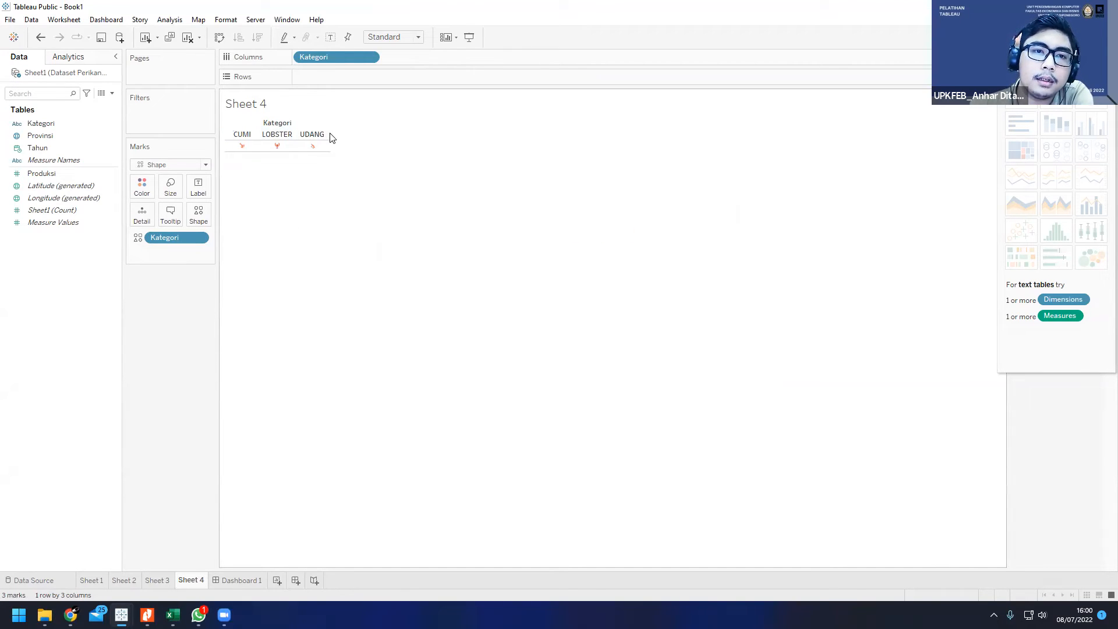
{"action": "left_click_drag", "start_coordinate": [330, 137], "coordinate": [489, 145]}
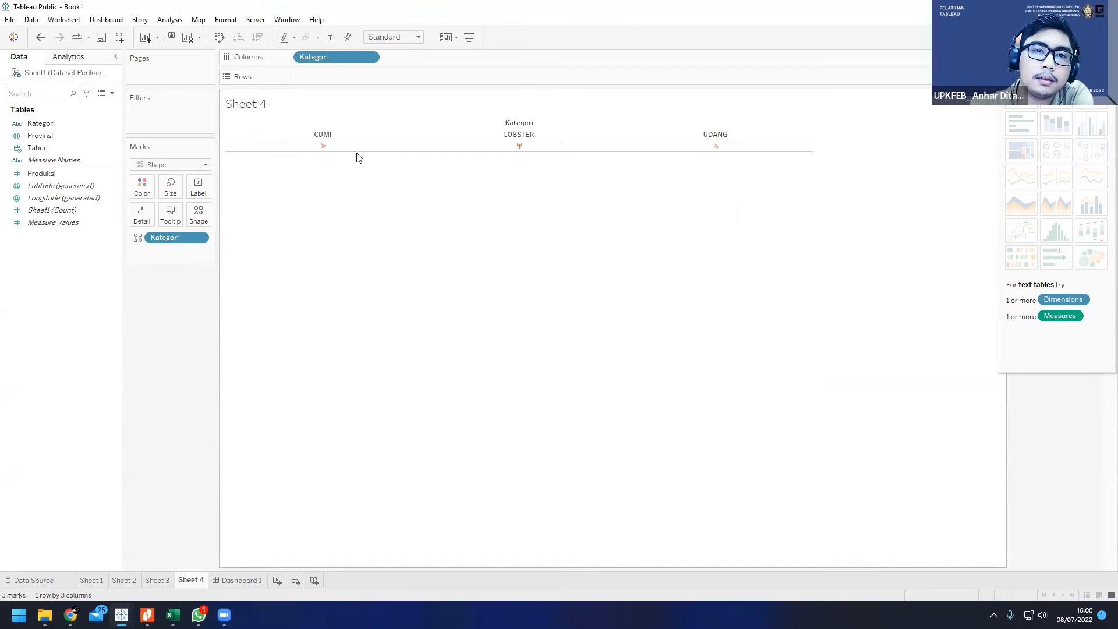
{"action": "left_click_drag", "start_coordinate": [358, 188], "coordinate": [356, 254]}
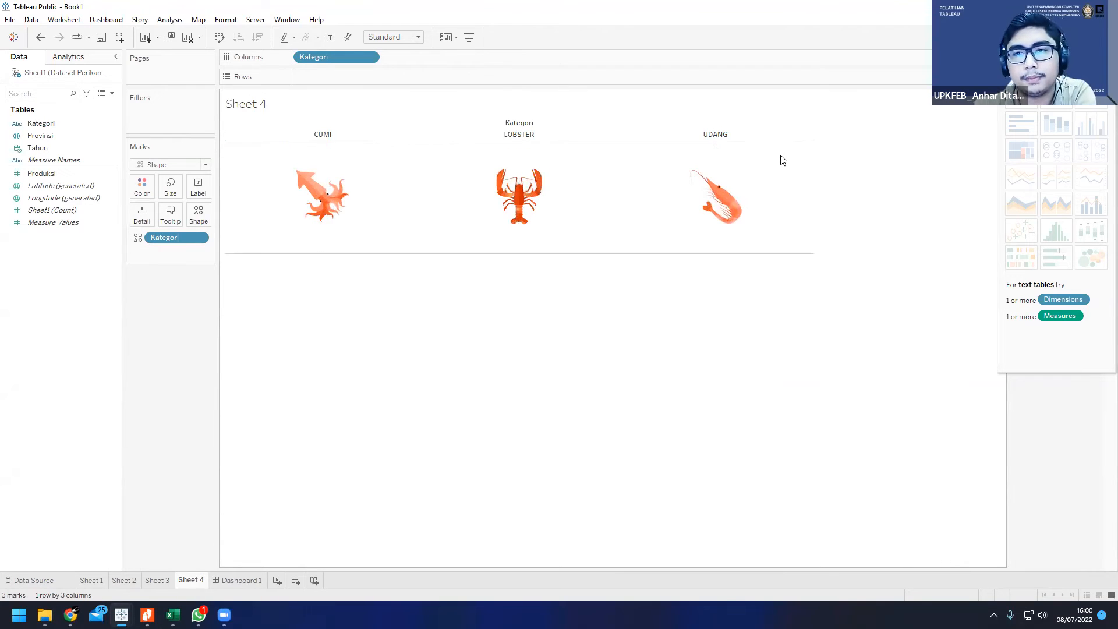
{"action": "left_click_drag", "start_coordinate": [812, 163], "coordinate": [736, 165]}
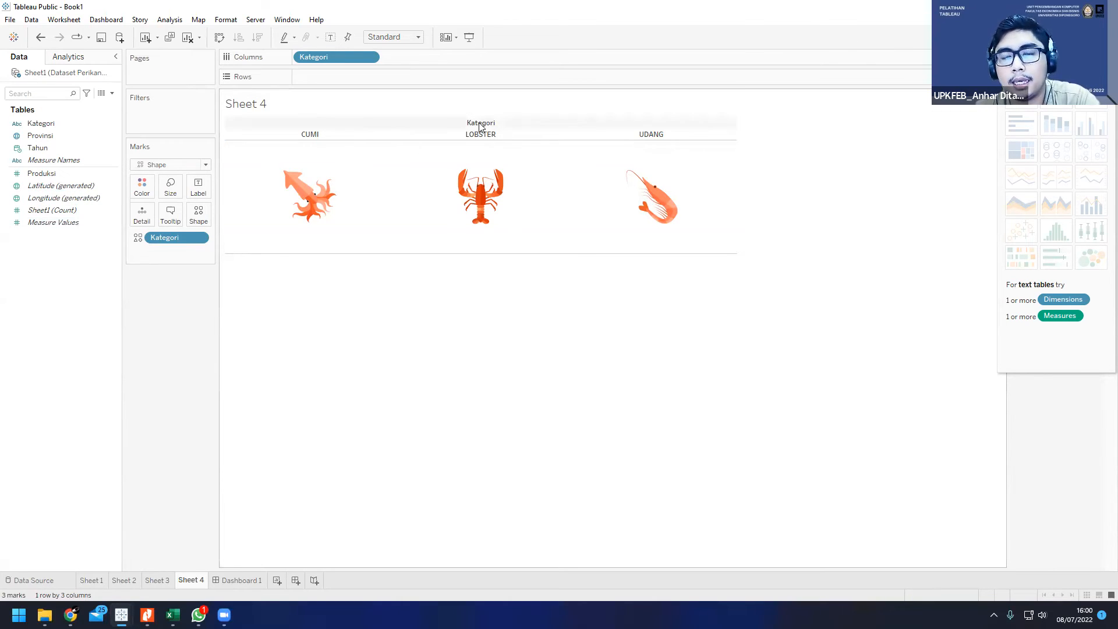
Step: Hide the sheet title, the Kategori column field label and the category headers on Sheet 4
{"action": "right_click", "coordinate": [305, 105]}
{"action": "left_click", "coordinate": [337, 134]}
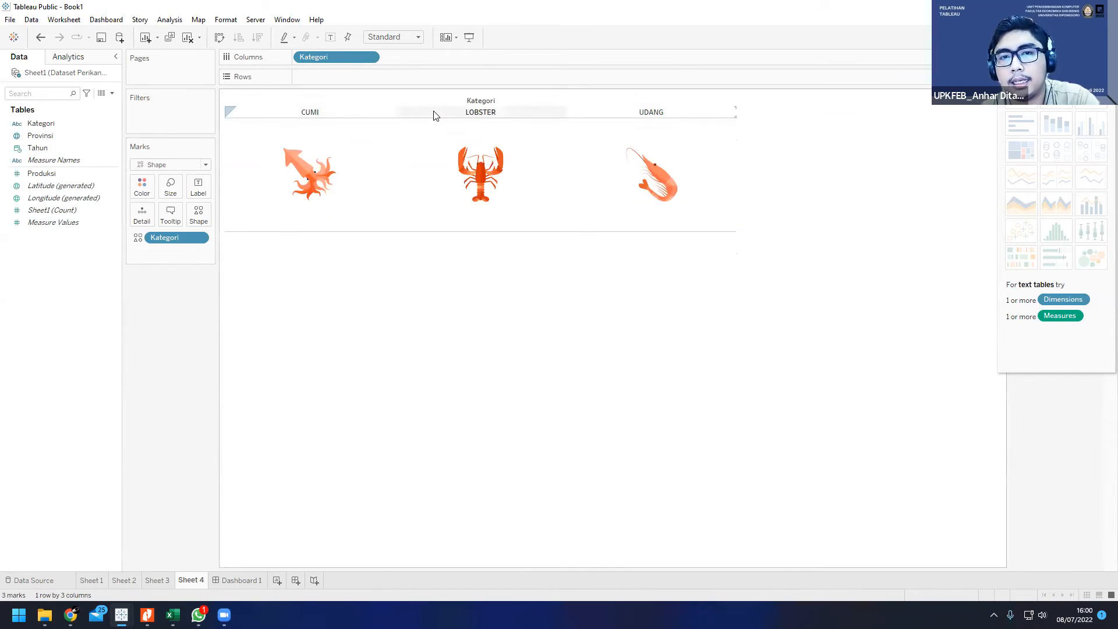
{"action": "right_click", "coordinate": [470, 102]}
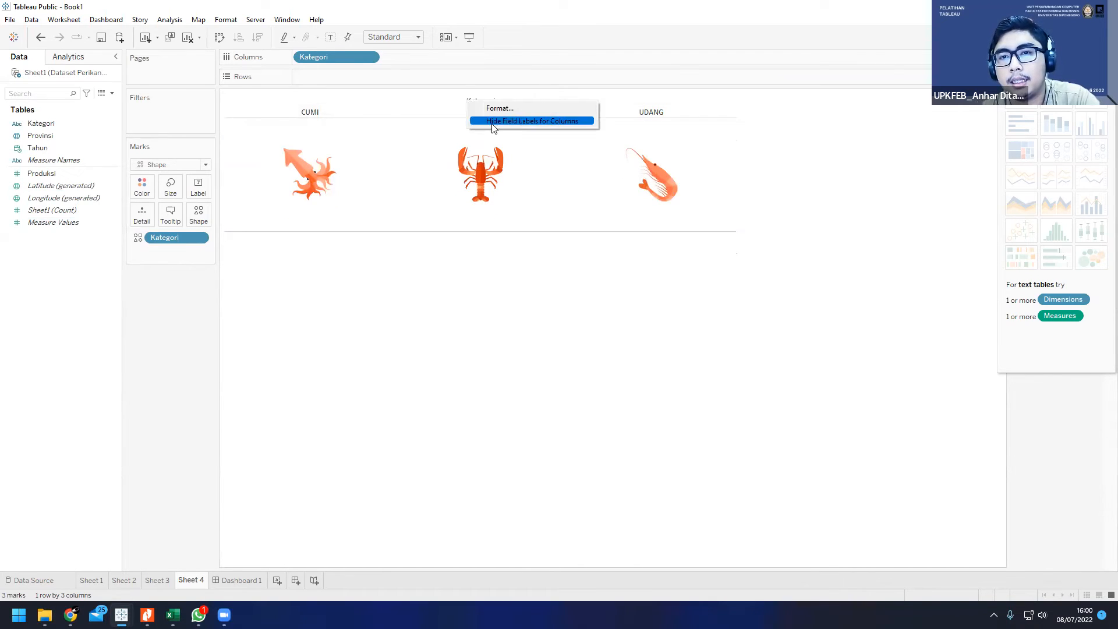
{"action": "left_click", "coordinate": [491, 122]}
{"action": "right_click", "coordinate": [487, 102]}
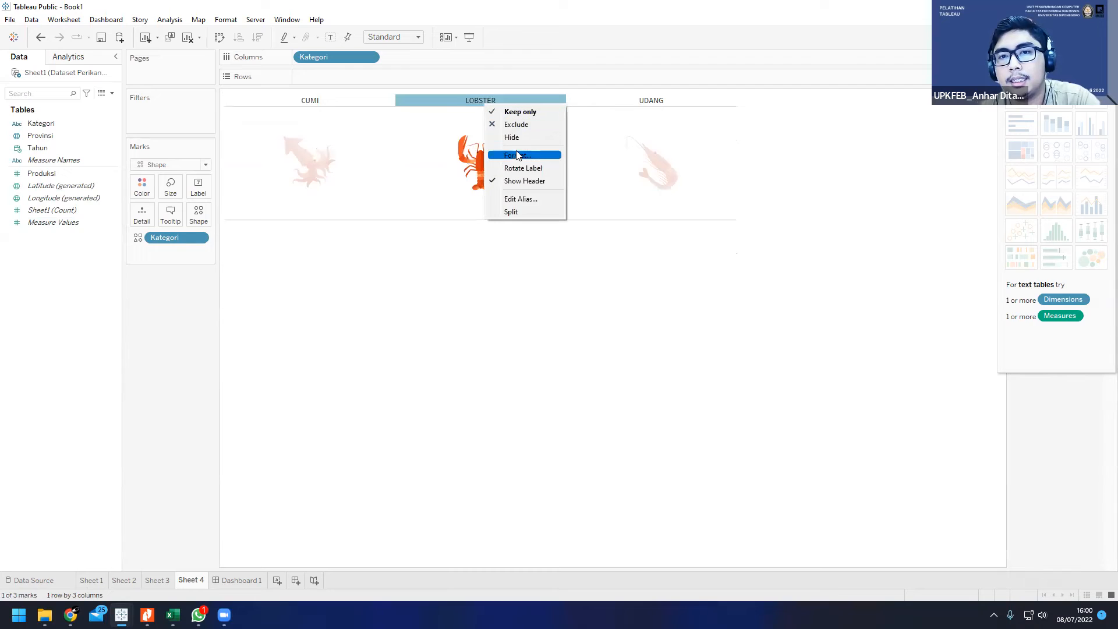
{"action": "left_click", "coordinate": [523, 181]}
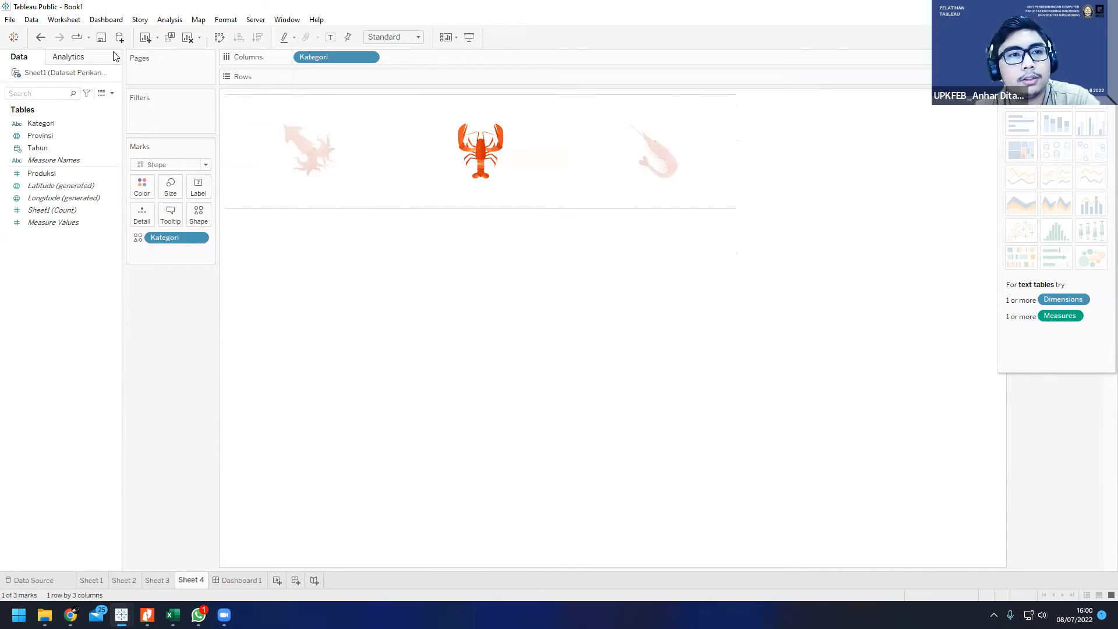
Step: Undo the hiding of the headers and field label, keeping the enlarged cells, and show the Sheet 4 title again
{"action": "left_click", "coordinate": [41, 38]}
{"action": "left_click", "coordinate": [41, 37]}
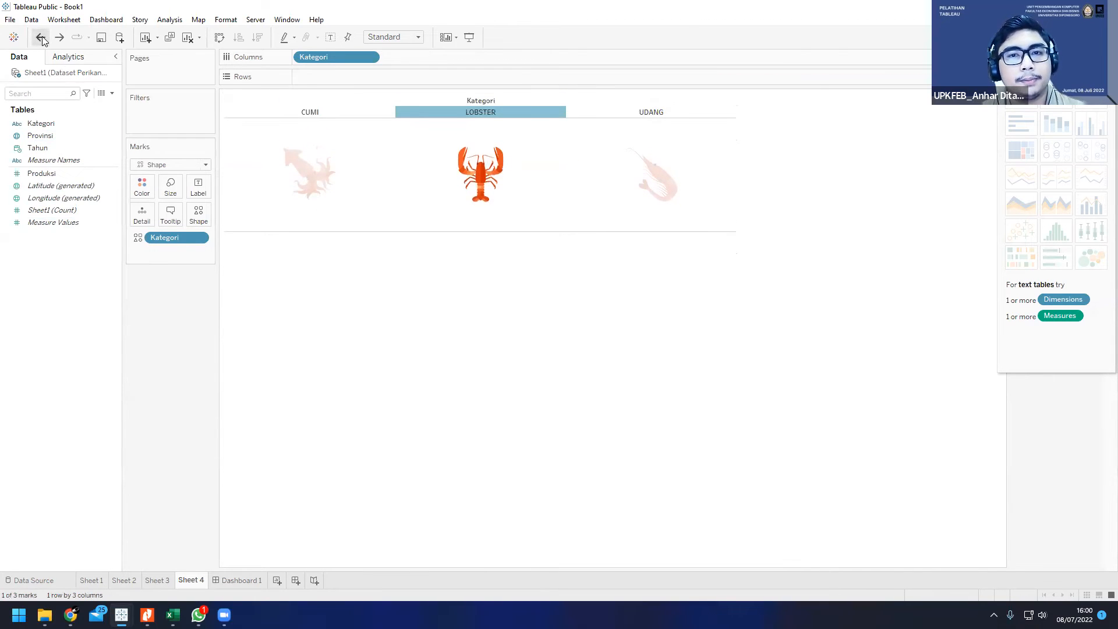
{"action": "left_click", "coordinate": [40, 37]}
{"action": "left_click", "coordinate": [41, 38]}
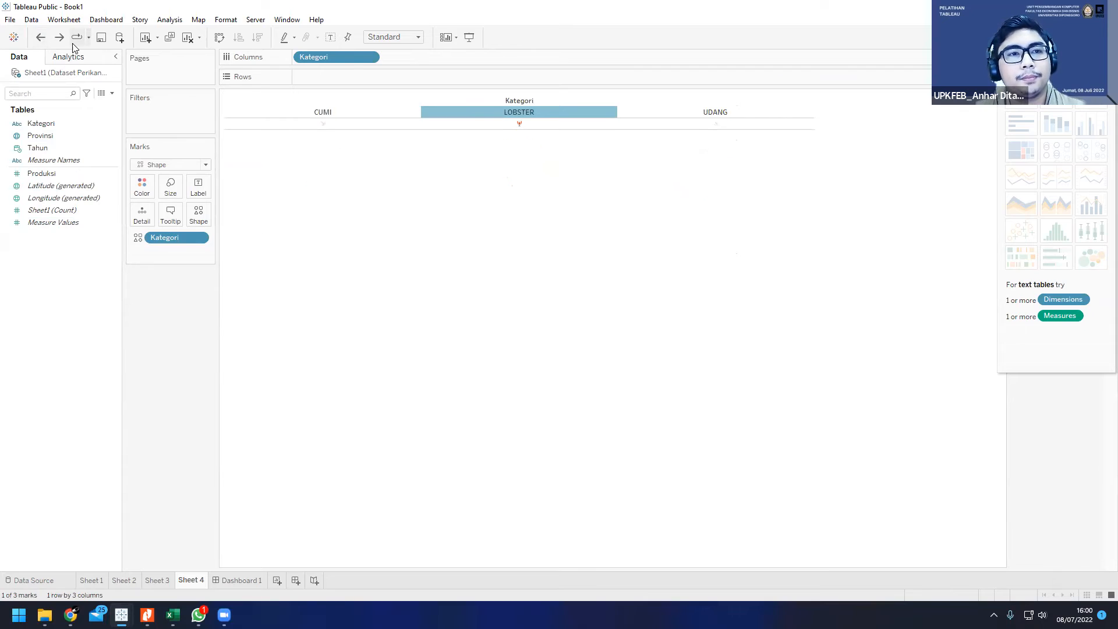
{"action": "left_click", "coordinate": [59, 37]}
{"action": "right_click", "coordinate": [568, 222]}
{"action": "right_click", "coordinate": [495, 258]}
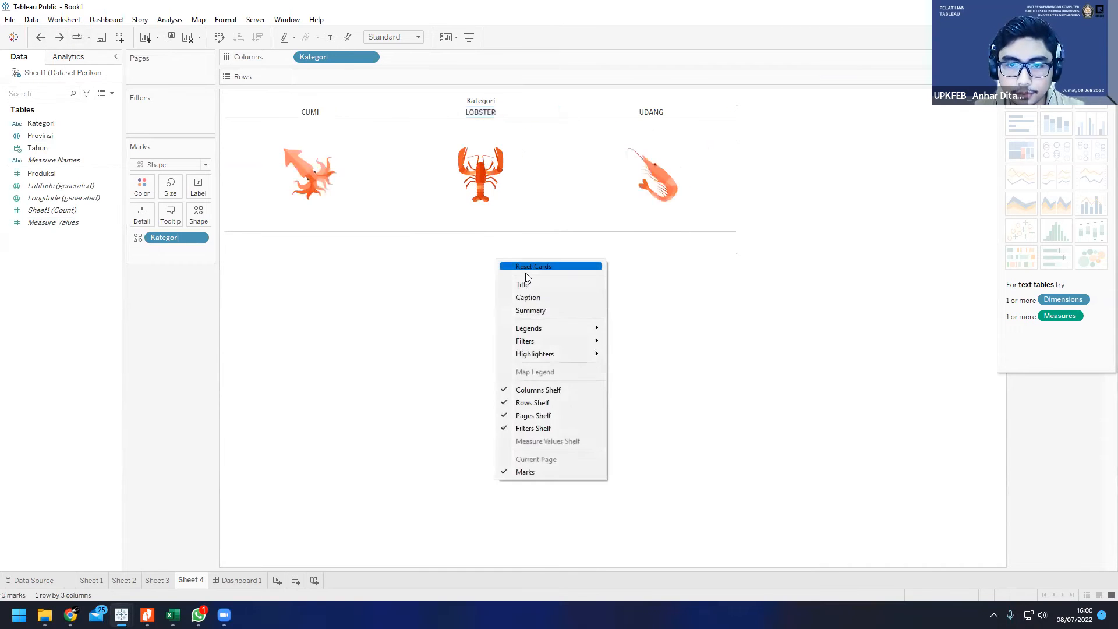
{"action": "left_click", "coordinate": [521, 284]}
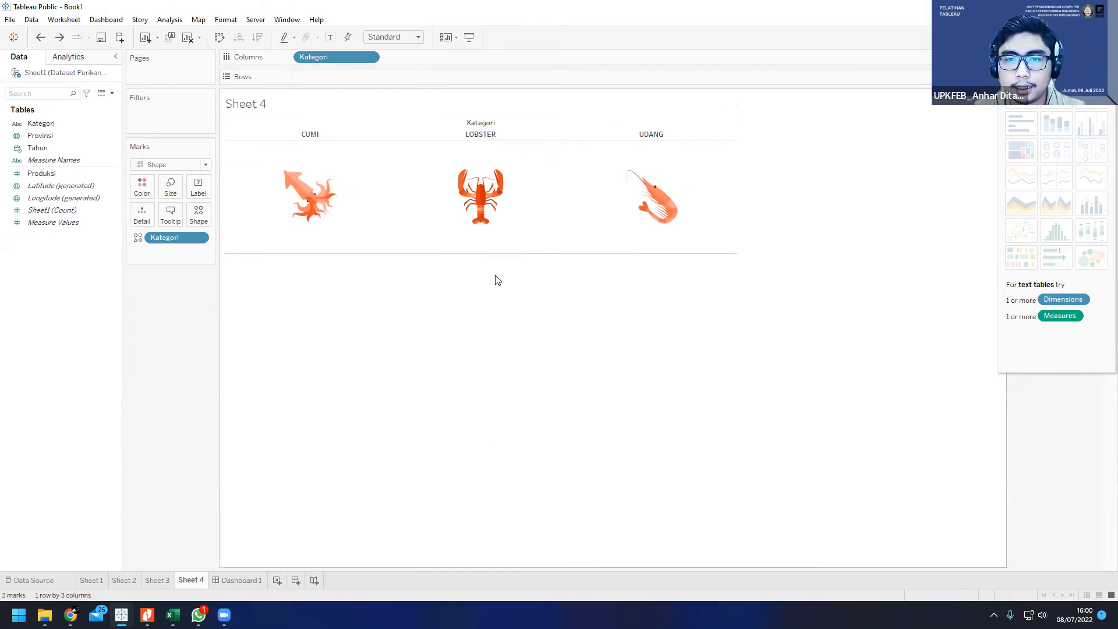
Step: Hide the title, the Kategori field label and the CUMI, LOBSTER and UDANG headers again, leaving no mark selected
{"action": "right_click", "coordinate": [269, 109]}
{"action": "left_click", "coordinate": [309, 144]}
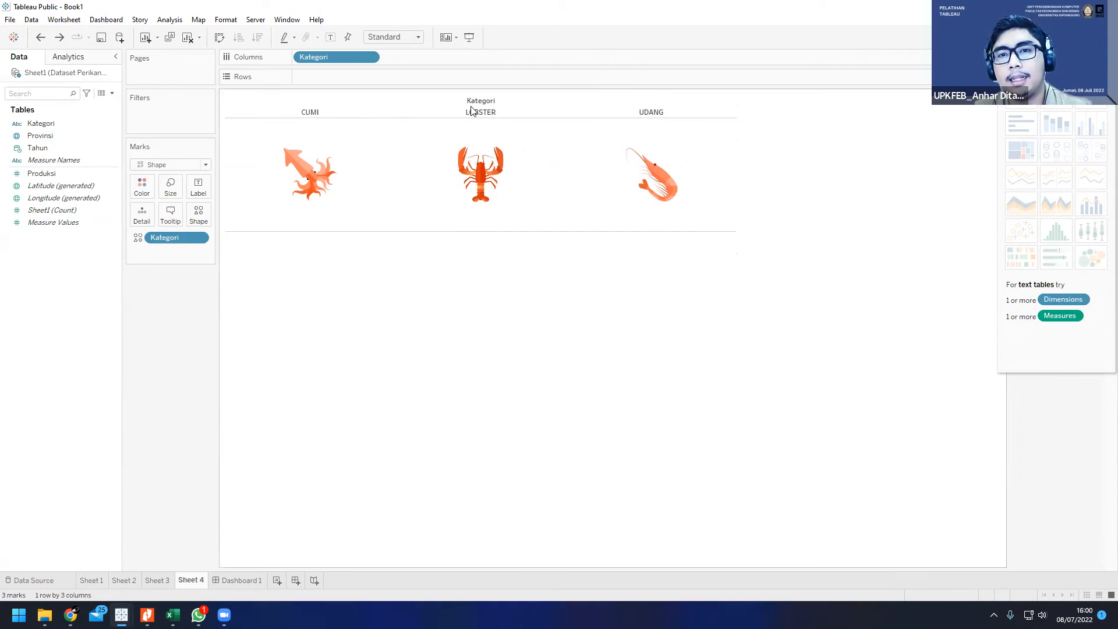
{"action": "right_click", "coordinate": [476, 105]}
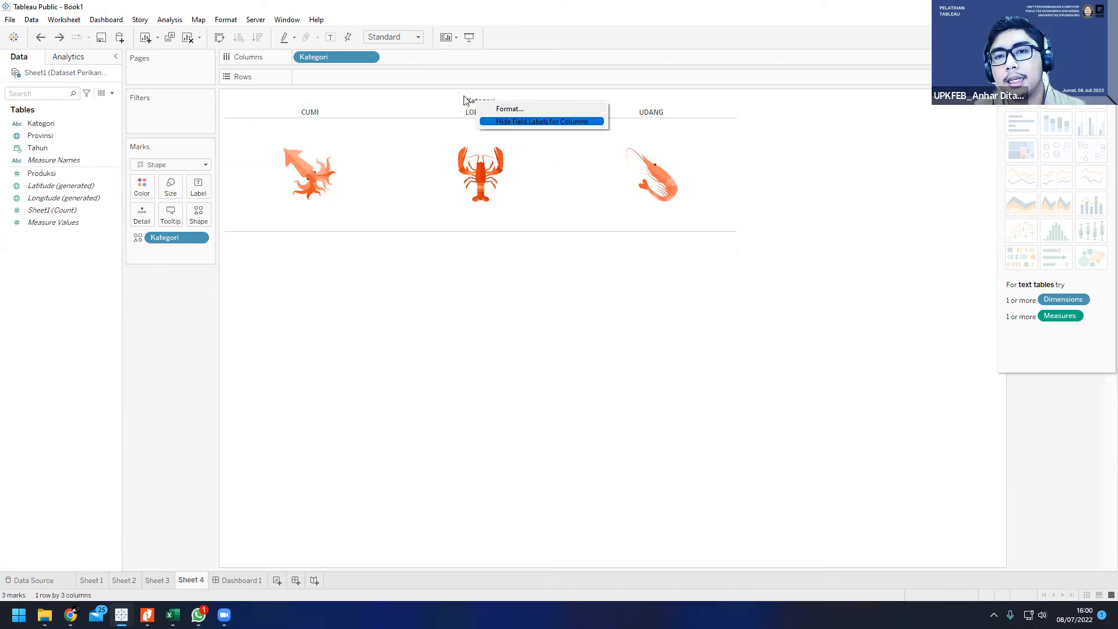
{"action": "left_click", "coordinate": [506, 121]}
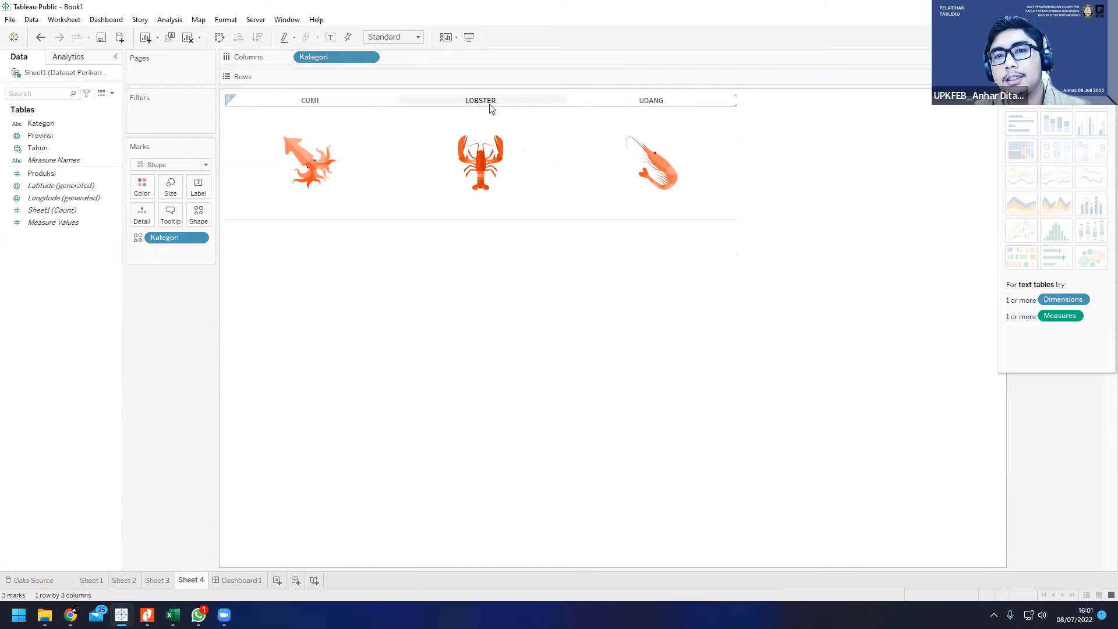
{"action": "right_click", "coordinate": [498, 104]}
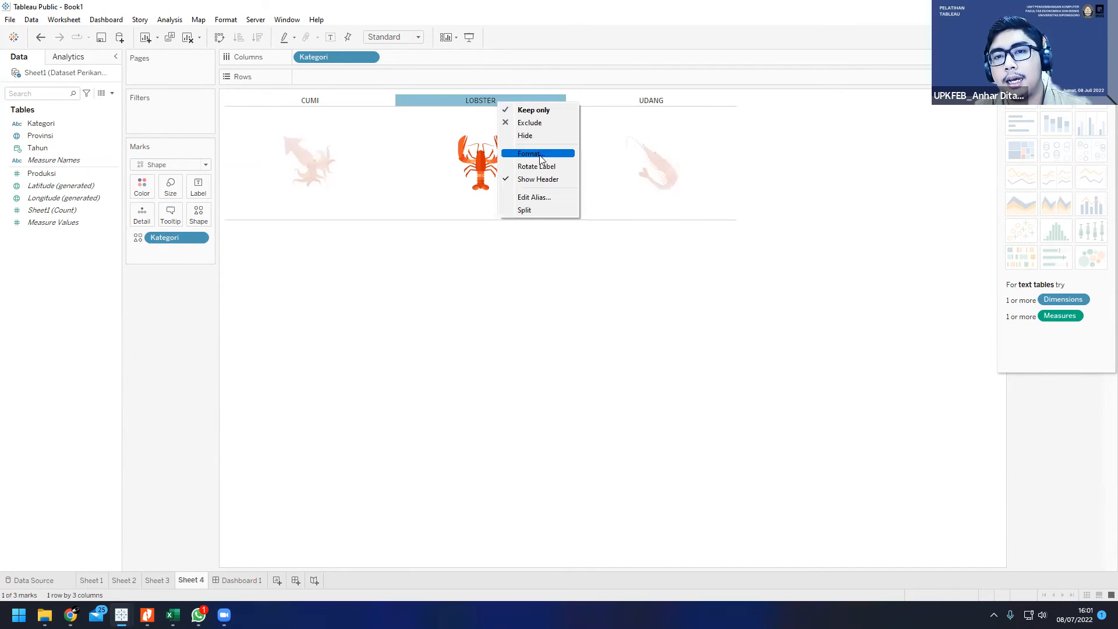
{"action": "left_click", "coordinate": [532, 178]}
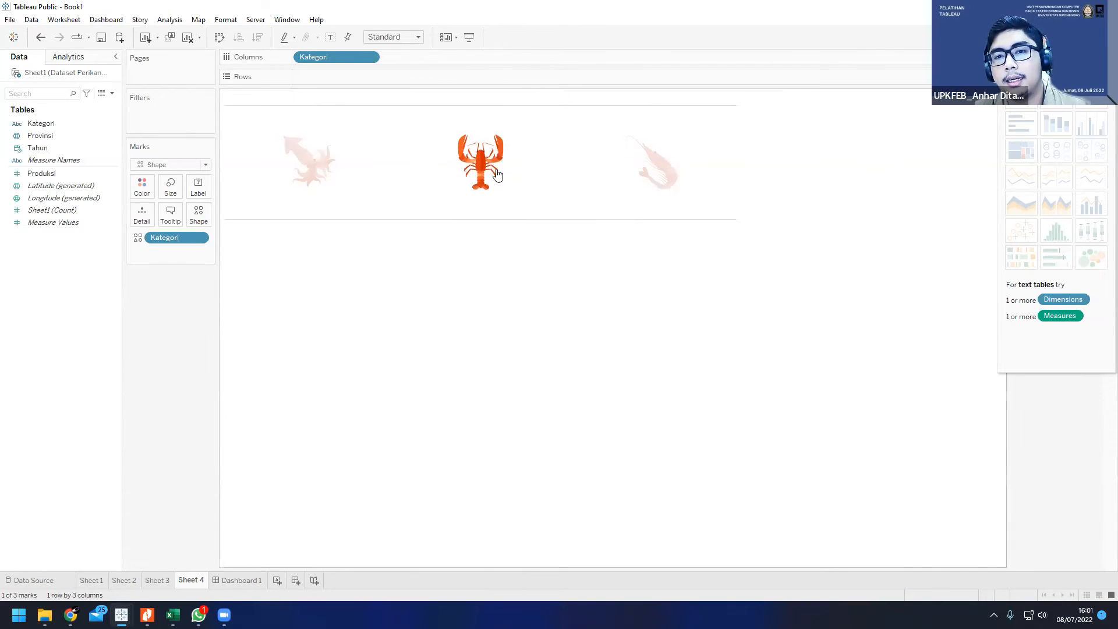
{"action": "left_click", "coordinate": [471, 262]}
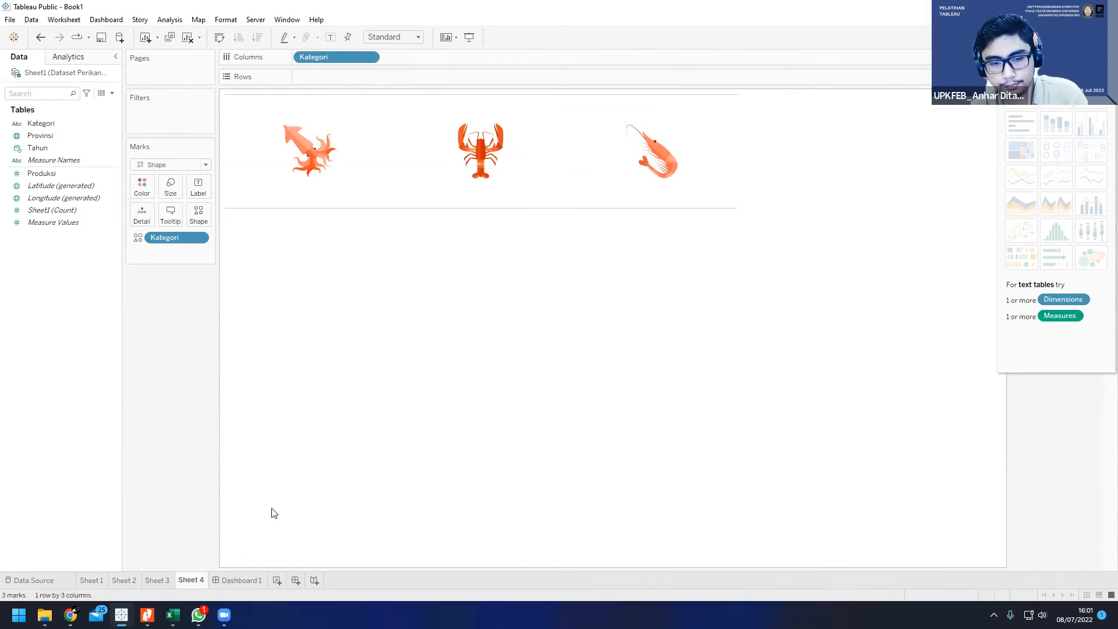
Step: Place Sheet 4 on Dashboard 1 as a floating view beside the map, above the line chart
{"action": "left_click", "coordinate": [246, 581]}
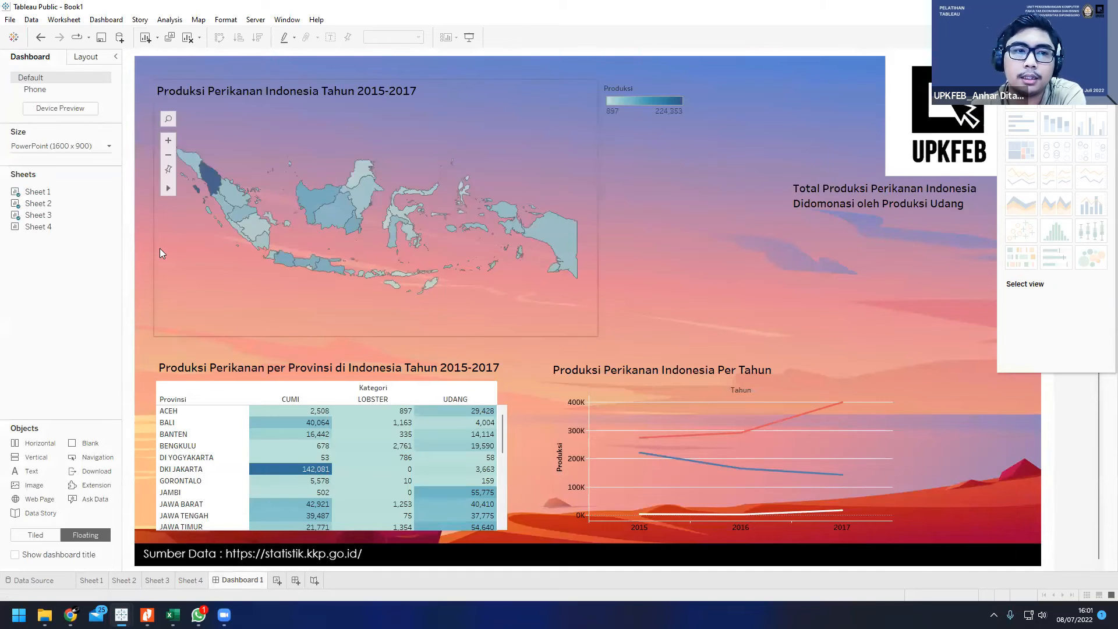
{"action": "left_click_drag", "start_coordinate": [39, 227], "coordinate": [611, 177]}
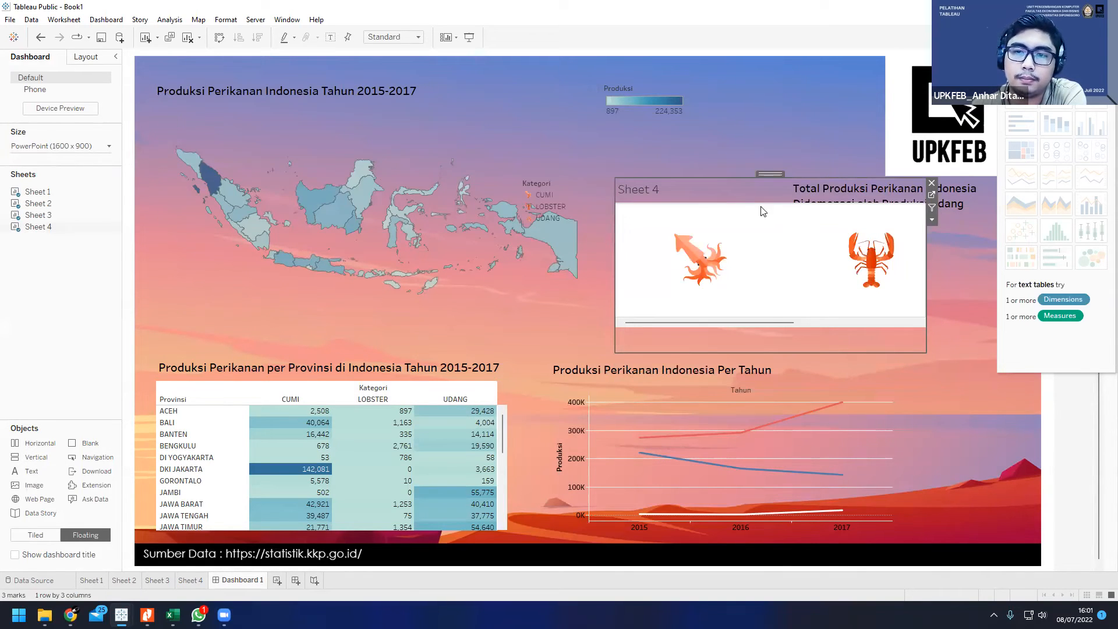
{"action": "left_click_drag", "start_coordinate": [763, 321], "coordinate": [922, 315]}
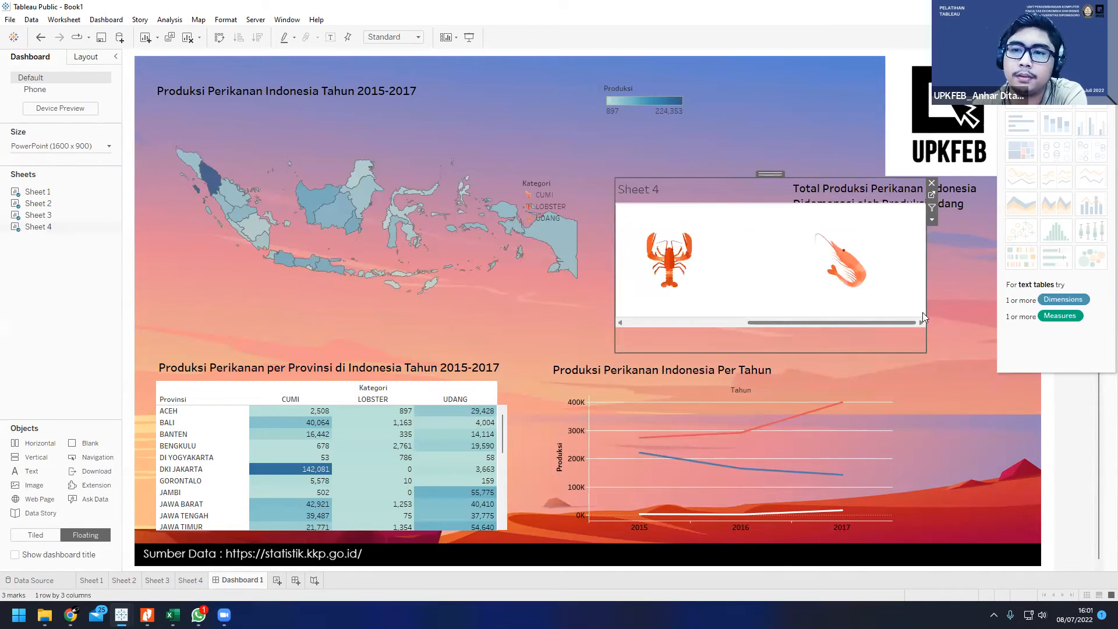
Step: Hide the title of the floating Sheet 4 view on the dashboard, leaving the title text unedited
{"action": "right_click", "coordinate": [693, 189]}
{"action": "right_click", "coordinate": [652, 183]}
{"action": "left_click", "coordinate": [670, 190]}
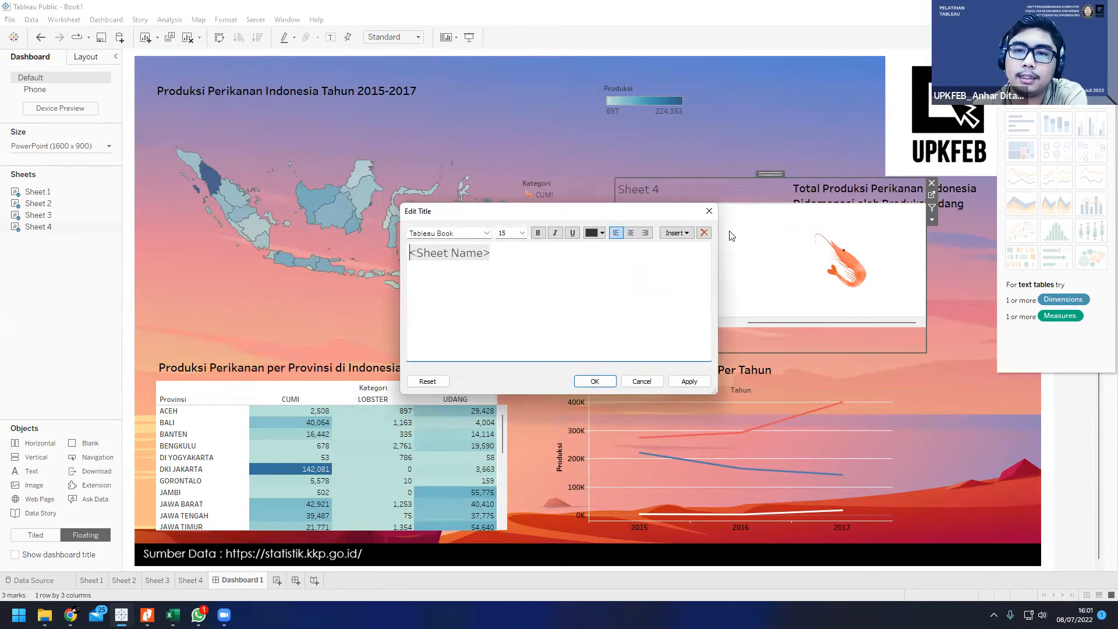
{"action": "left_click", "coordinate": [707, 213]}
{"action": "right_click", "coordinate": [705, 191]}
{"action": "left_click", "coordinate": [734, 228]}
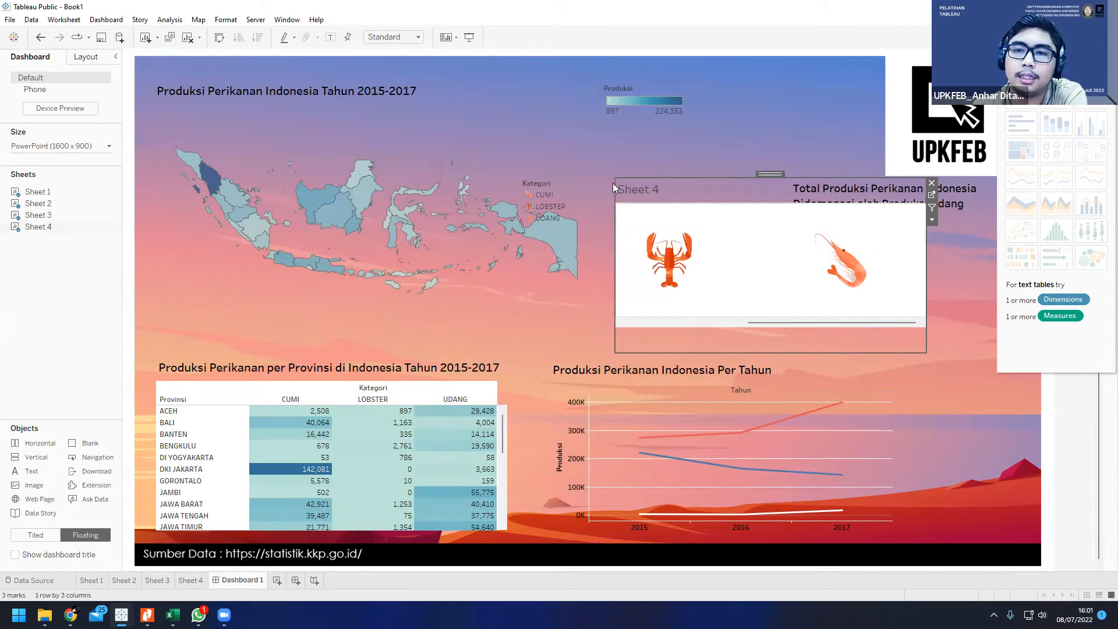
Step: Set the floating Sheet 4 view to Fit Width and open its fit options again
{"action": "left_click_drag", "start_coordinate": [906, 297], "coordinate": [774, 299]}
{"action": "right_click", "coordinate": [754, 325]}
{"action": "mouse_move", "coordinate": [811, 361]}
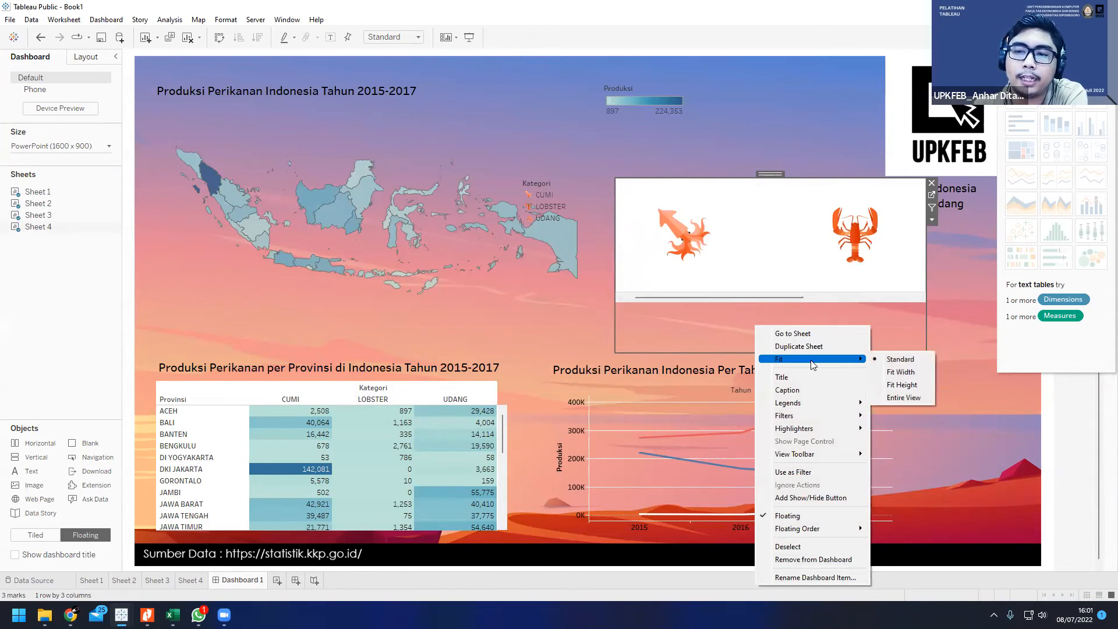
{"action": "left_click", "coordinate": [901, 372]}
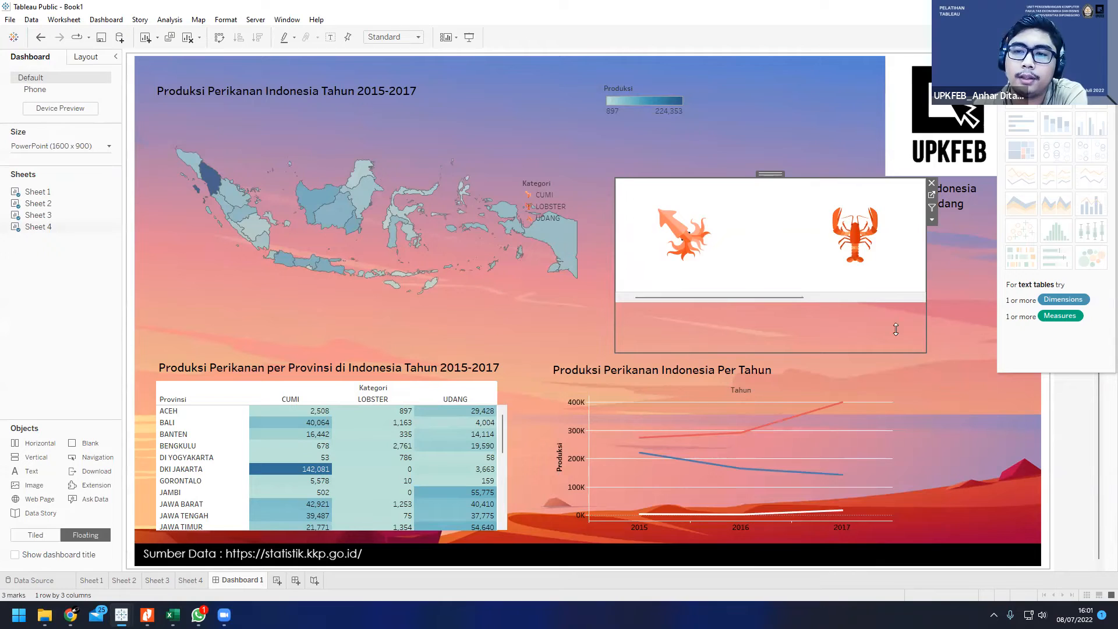
{"action": "right_click", "coordinate": [747, 318]}
{"action": "mouse_move", "coordinate": [807, 352]}
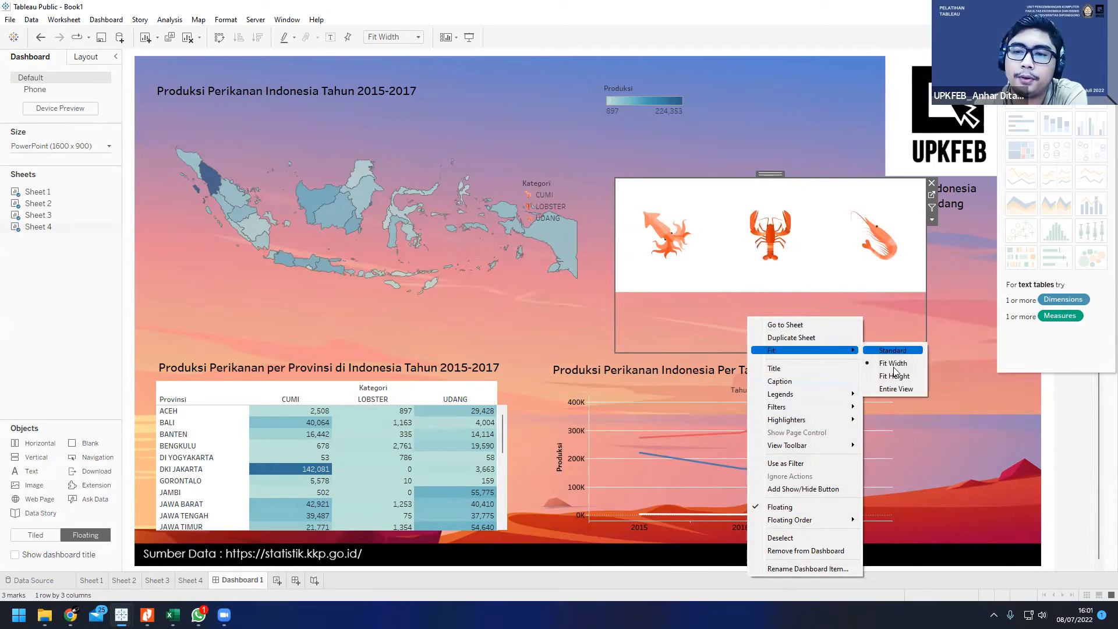
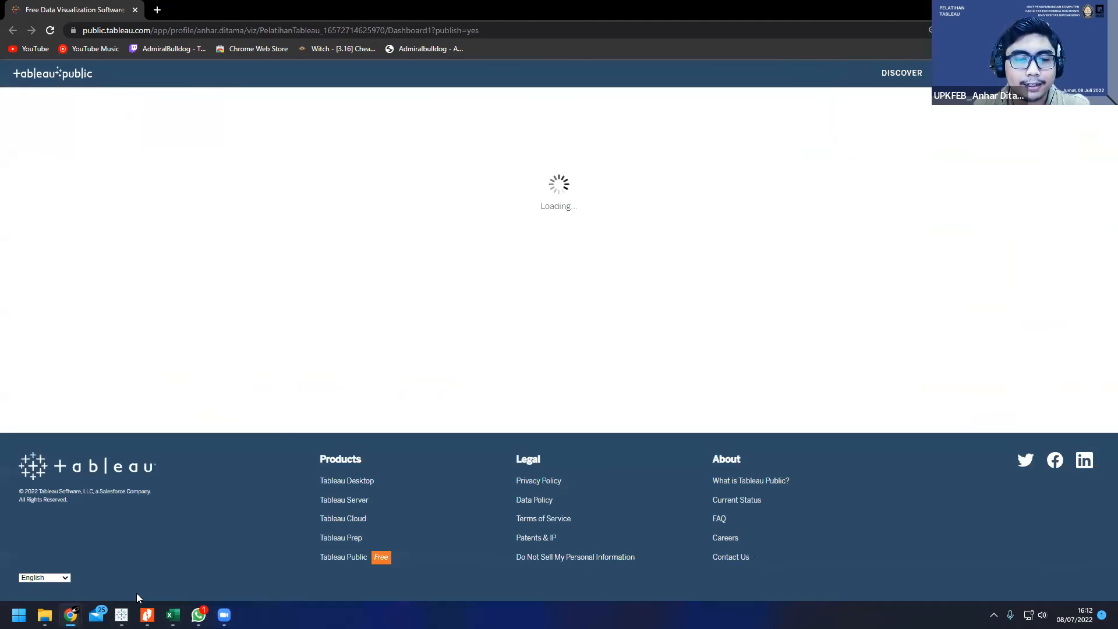
Step: Examine the published dashboard, checking province values on the map and the rows of the province table
{"action": "mouse_move", "coordinate": [122, 615]}
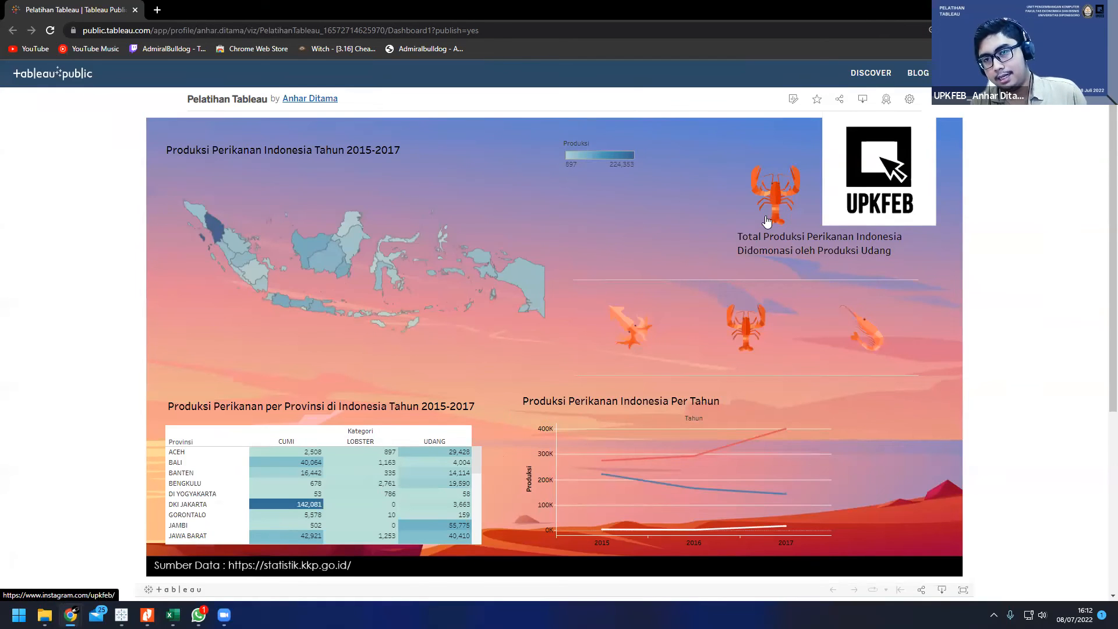
{"action": "scroll", "coordinate": [502, 270], "scroll_direction": "down", "scroll_amount": 1}
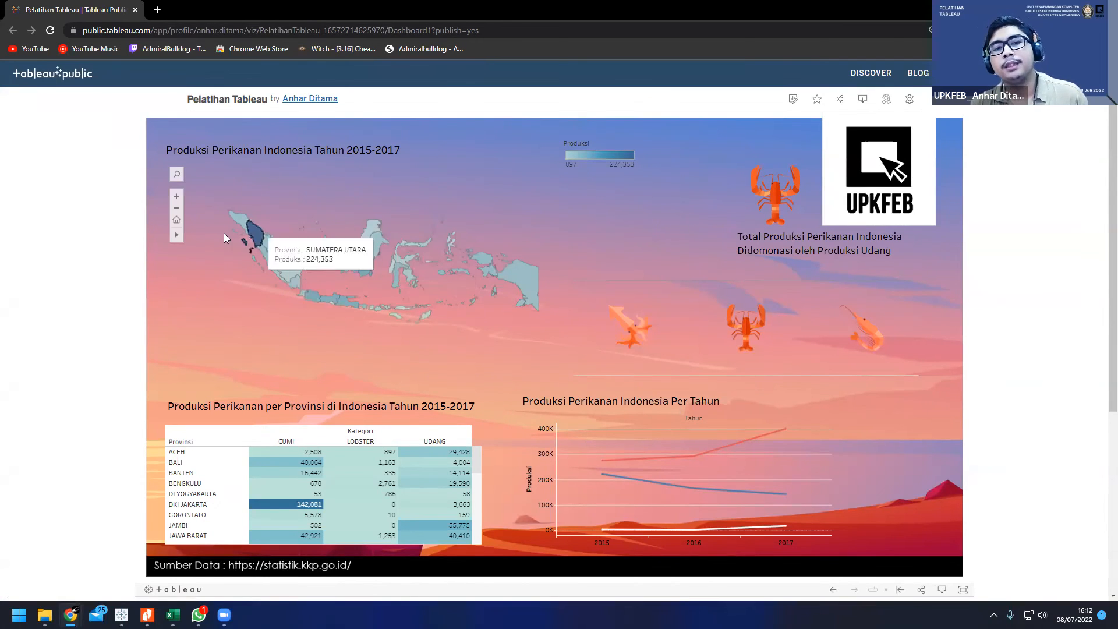
{"action": "mouse_move", "coordinate": [445, 277]}
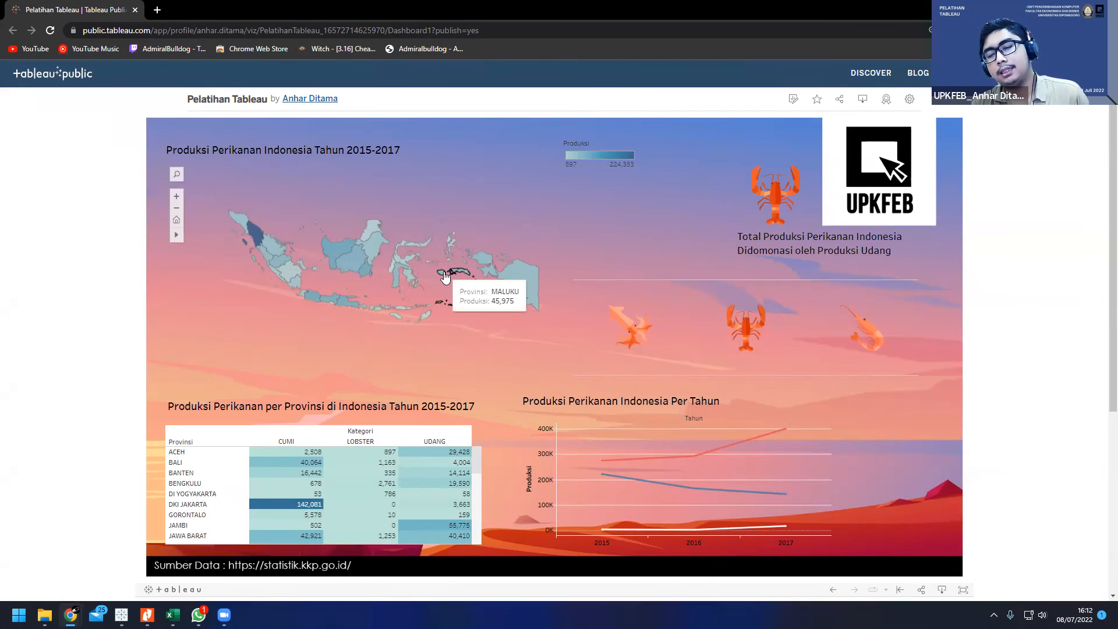
{"action": "scroll", "coordinate": [445, 277], "scroll_direction": "down", "scroll_amount": 1}
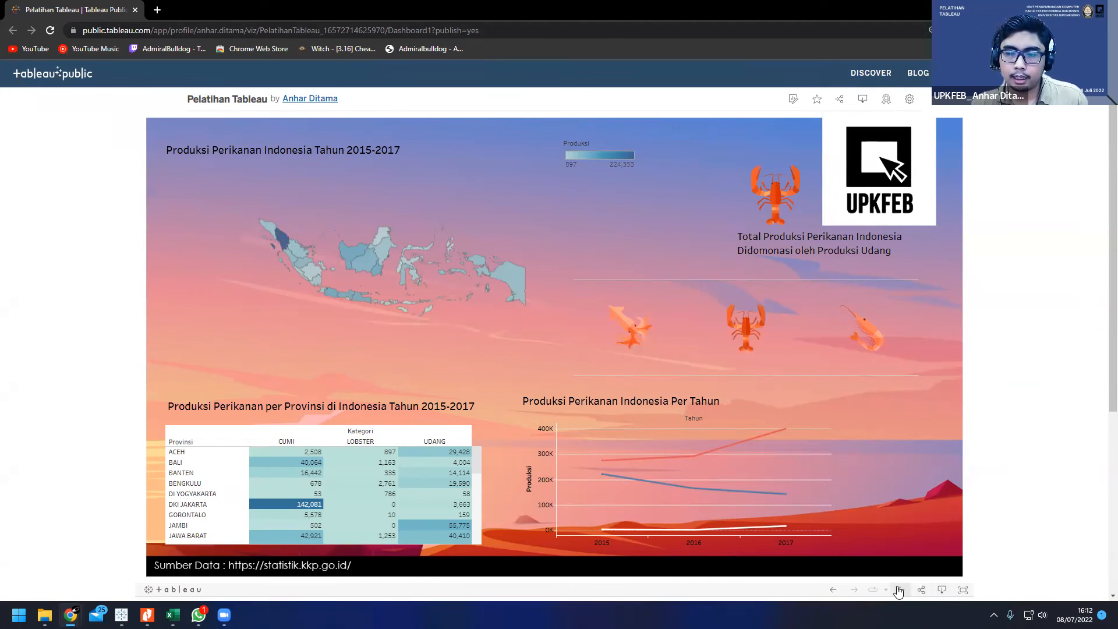
{"action": "scroll", "coordinate": [460, 494], "scroll_direction": "down", "scroll_amount": 5}
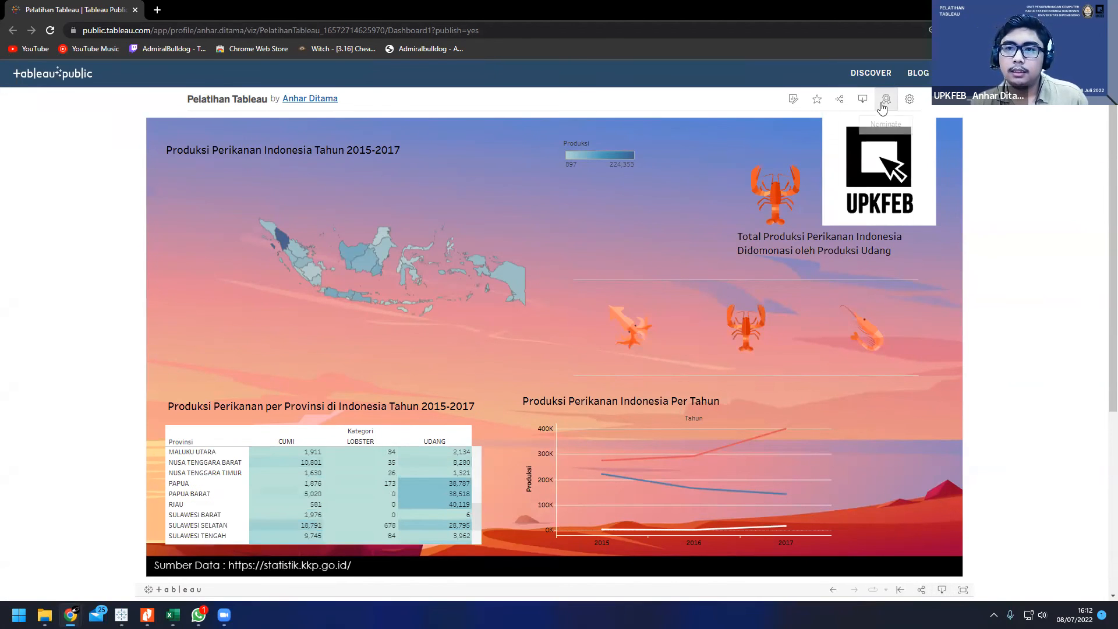
Step: Turn off Show Viz on Profile and Allow Access for the published Pelatihan Tableau viz
{"action": "left_click", "coordinate": [909, 99]}
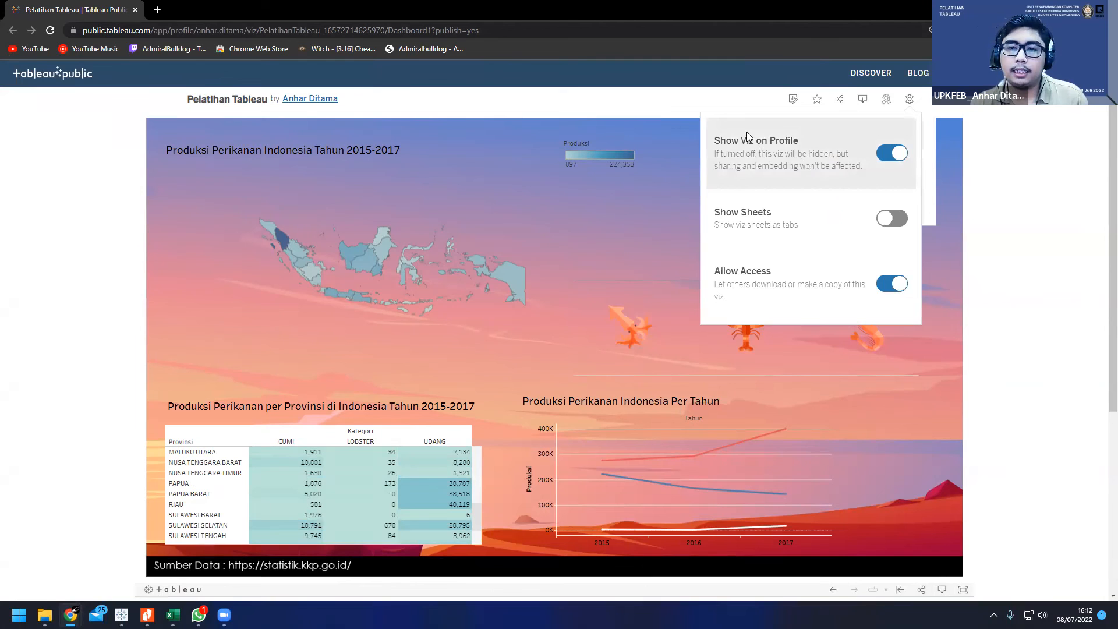
{"action": "left_click", "coordinate": [895, 156]}
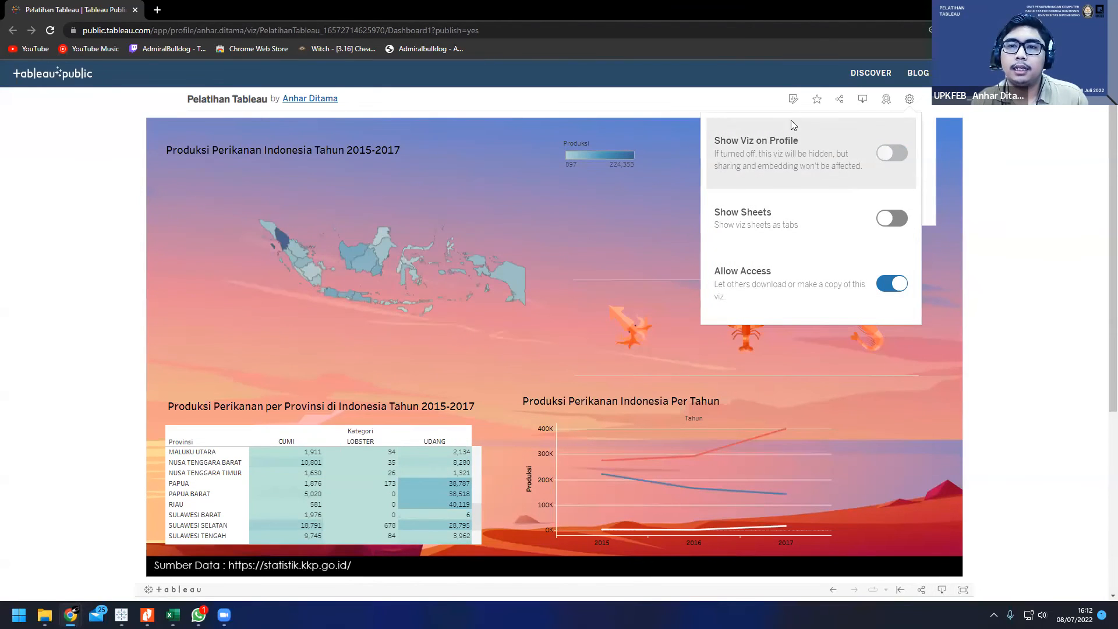
{"action": "left_click", "coordinate": [898, 286]}
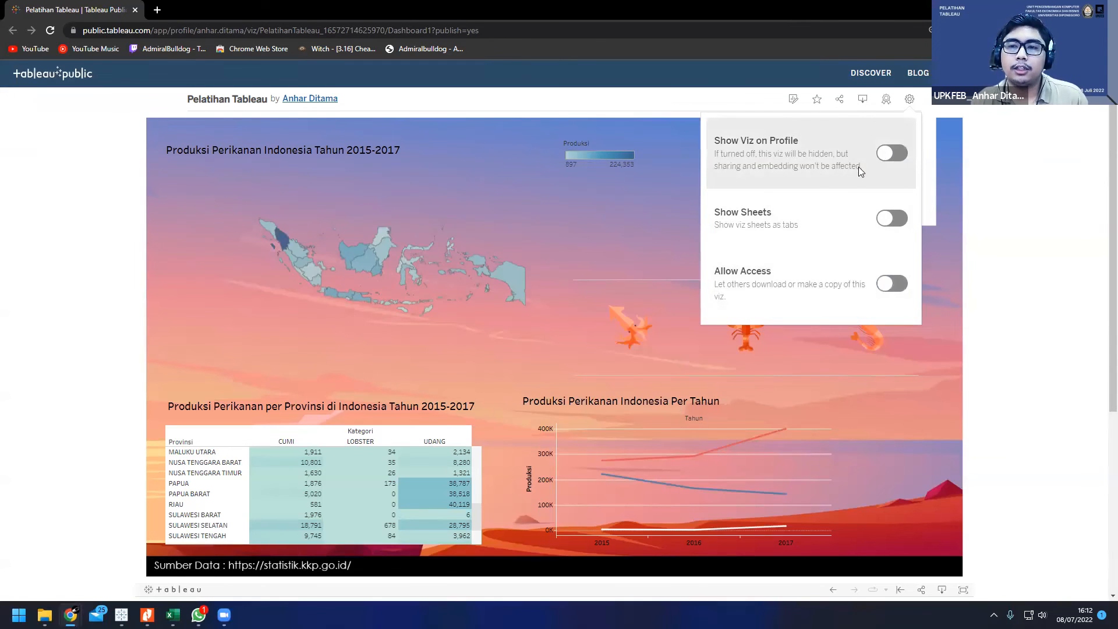
Step: View the download formats offered for the published viz, then recheck its visibility and access settings
{"action": "left_click", "coordinate": [941, 589]}
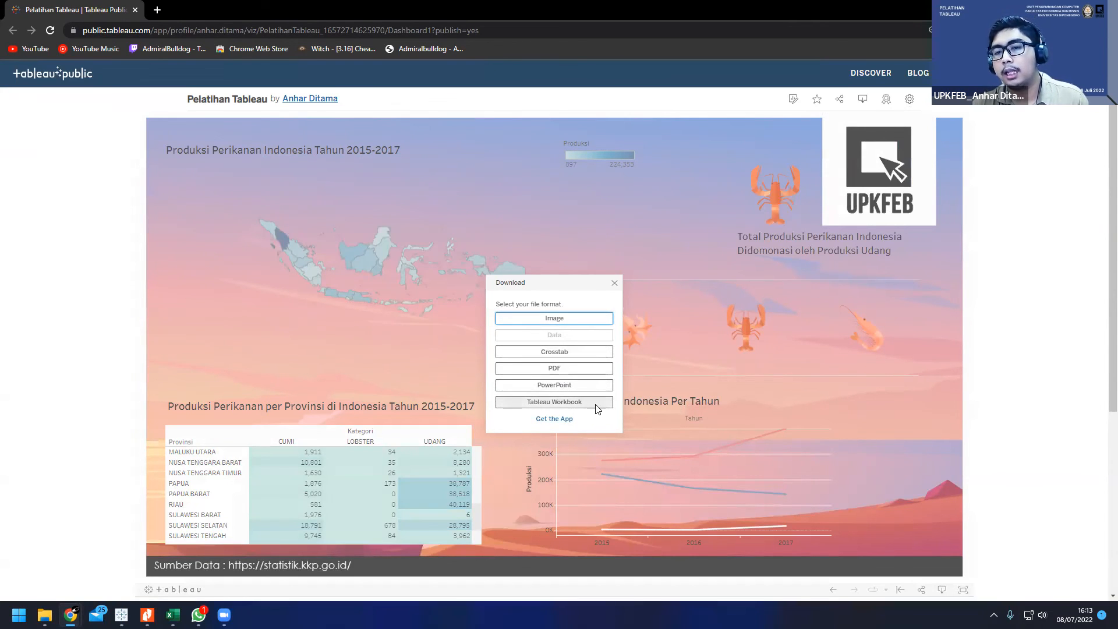
{"action": "left_click", "coordinate": [615, 283]}
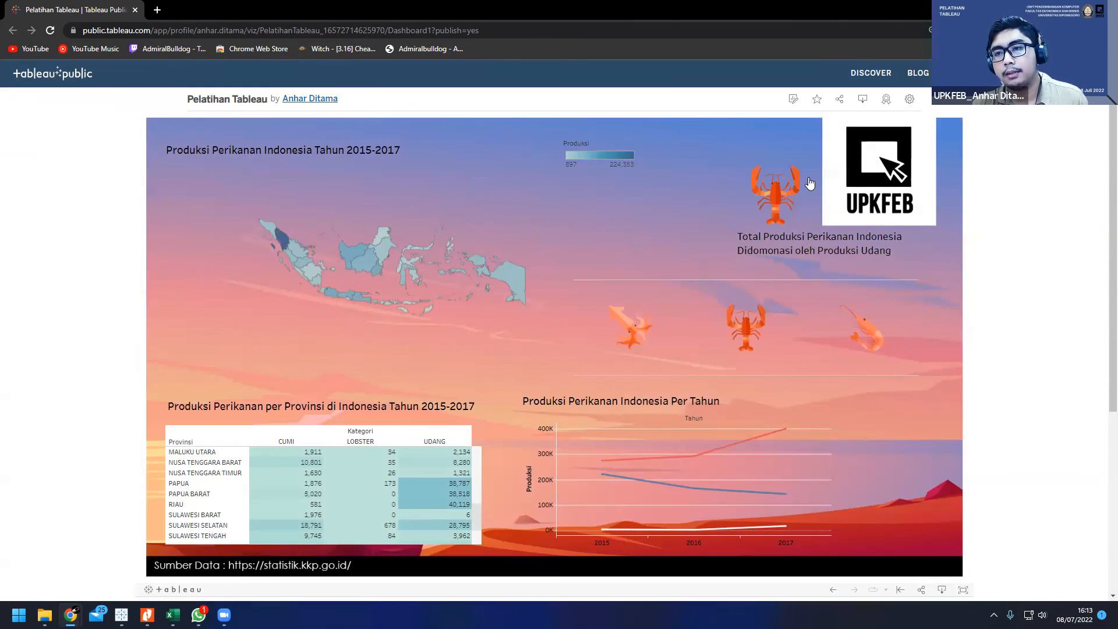
{"action": "left_click", "coordinate": [910, 98]}
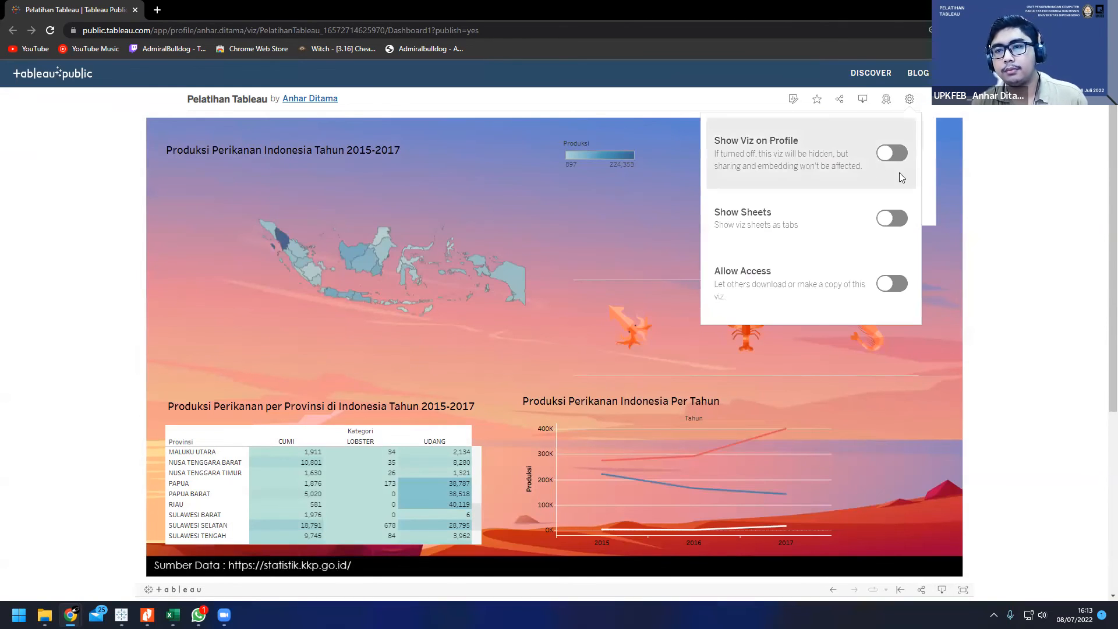
{"action": "left_click", "coordinate": [999, 186]}
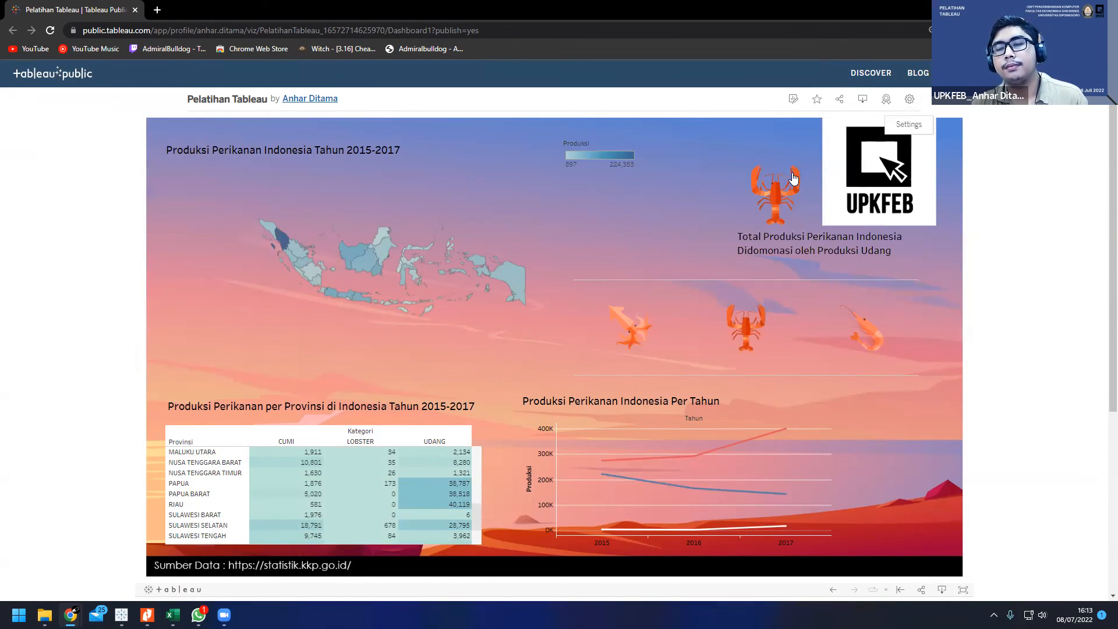
{"action": "left_click", "coordinate": [910, 99]}
{"action": "left_click", "coordinate": [914, 100]}
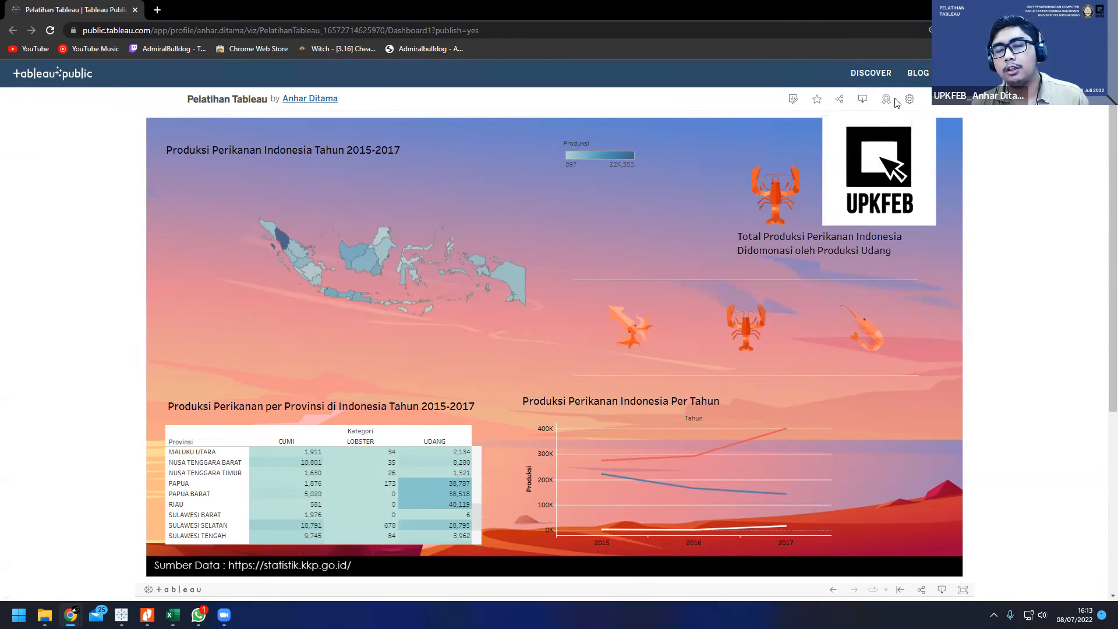
Step: Open the viz's sharing options and select the embed code of the current view
{"action": "left_click", "coordinate": [845, 108]}
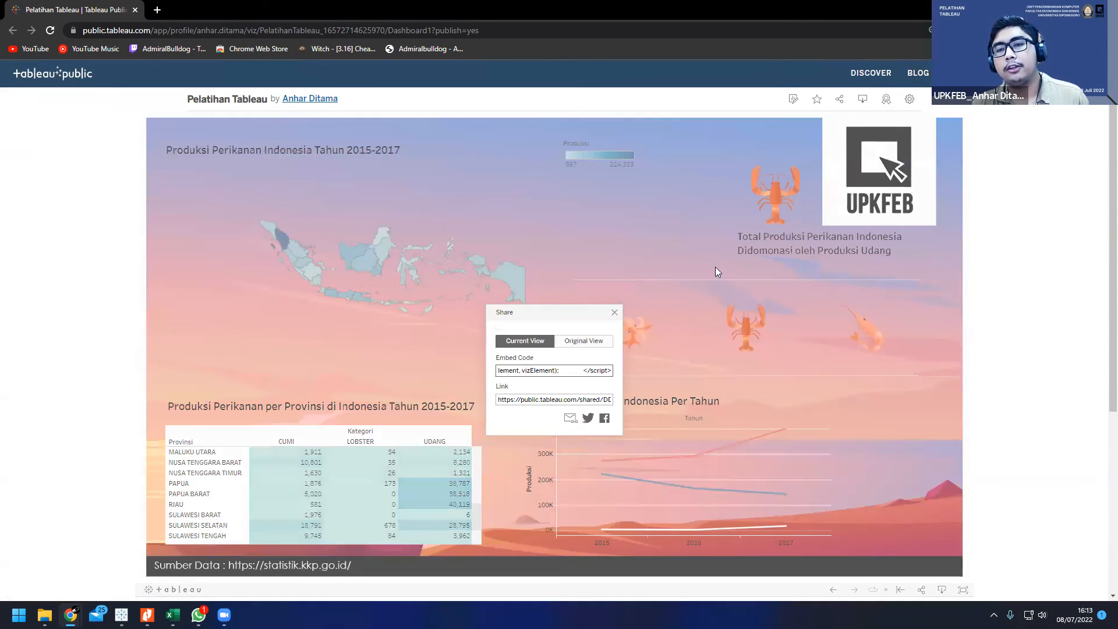
{"action": "left_click", "coordinate": [515, 371]}
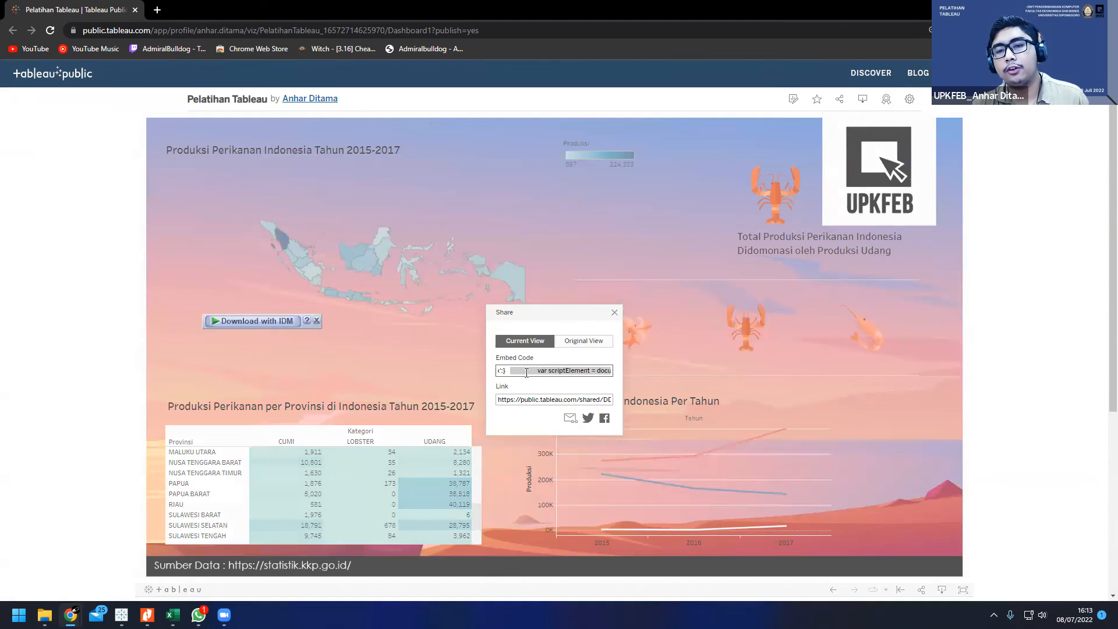
{"action": "left_click", "coordinate": [535, 357]}
{"action": "left_click", "coordinate": [514, 370]}
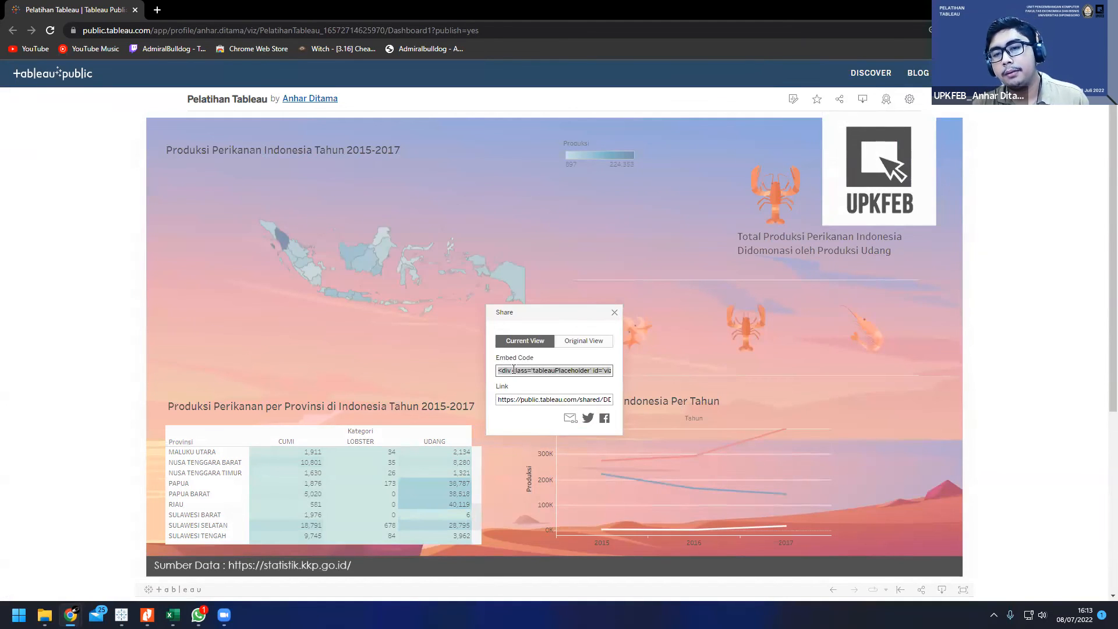
{"action": "left_click", "coordinate": [554, 370]}
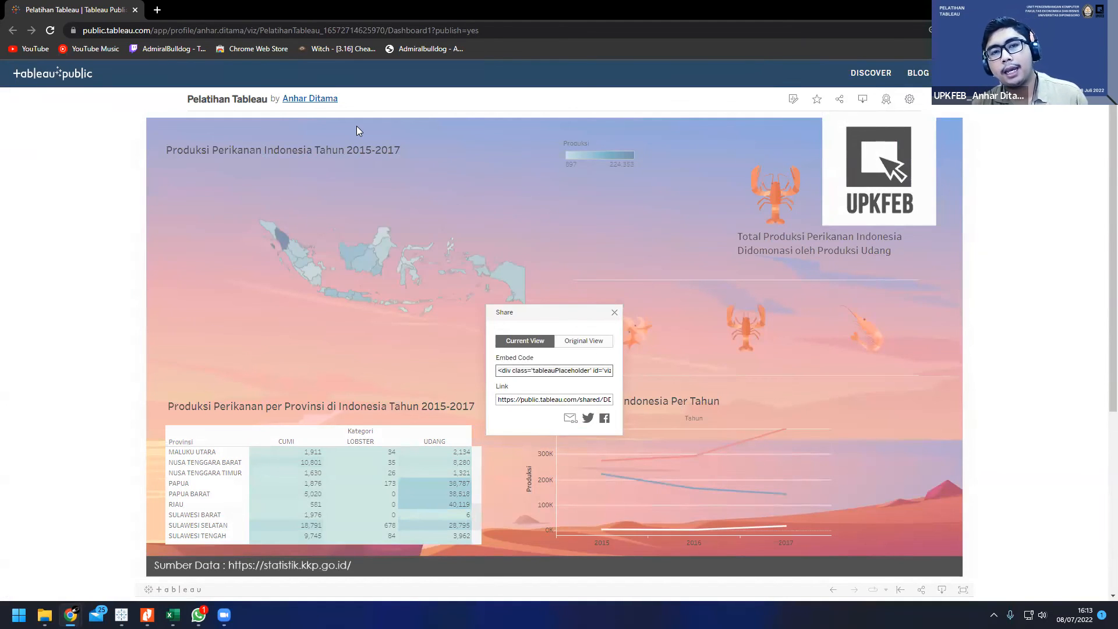
{"action": "left_click", "coordinate": [149, 4]}
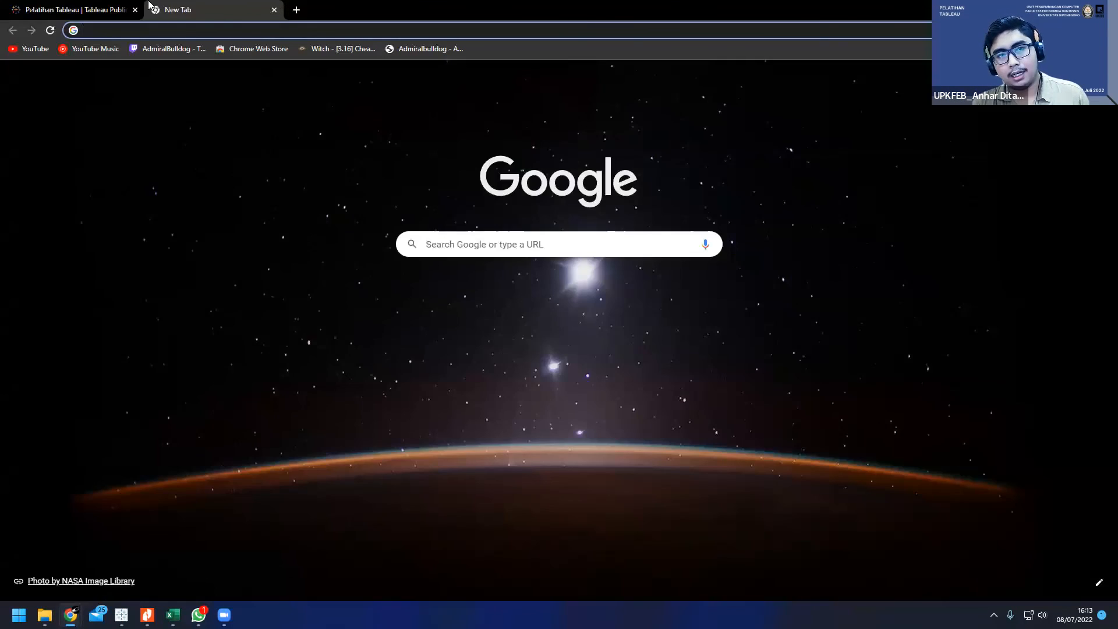
{"action": "key", "text": "ctrl+w"}
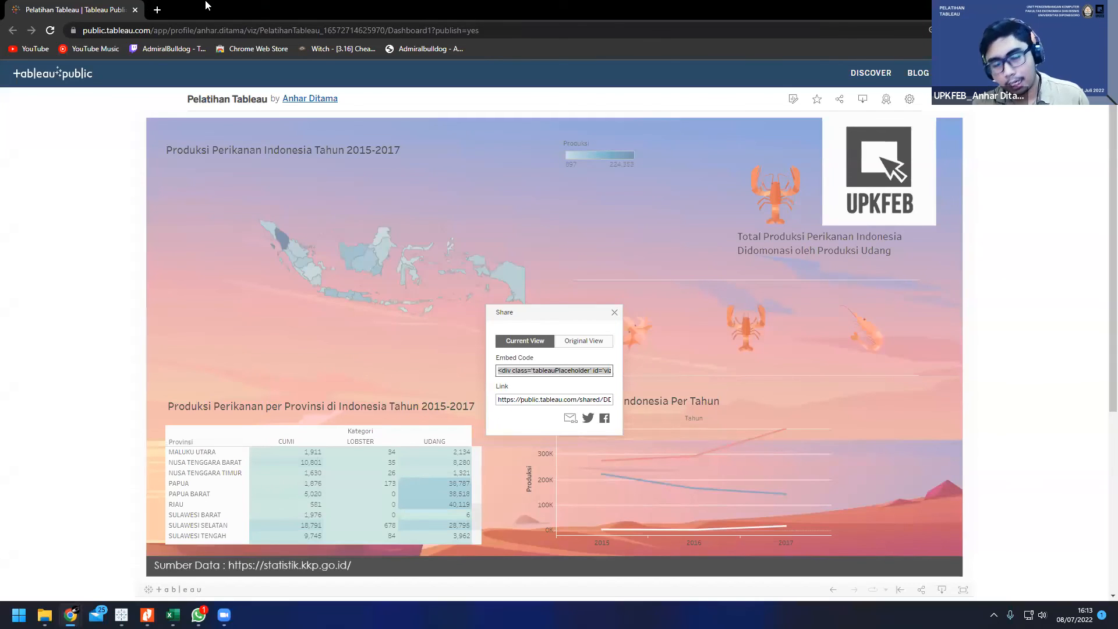
{"action": "left_click", "coordinate": [523, 371]}
{"action": "left_click_drag", "start_coordinate": [498, 370], "coordinate": [625, 368]}
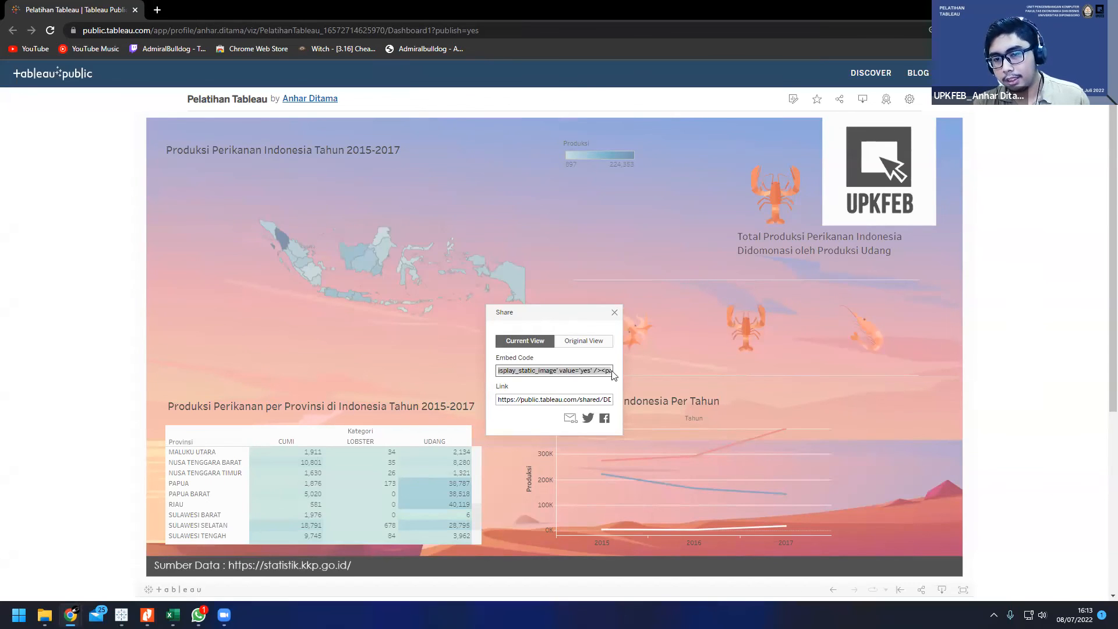
Step: Select the viz's share link for the current view, then close the sharing options
{"action": "left_click", "coordinate": [535, 399]}
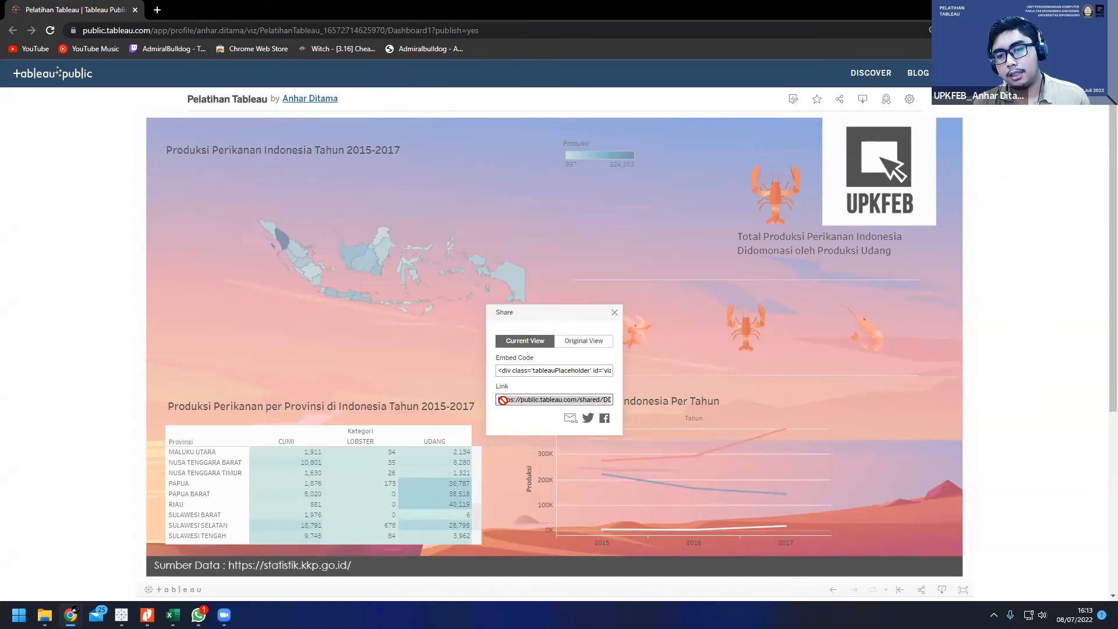
{"action": "left_click_drag", "start_coordinate": [503, 401], "coordinate": [647, 411]}
{"action": "left_click", "coordinate": [647, 411]}
{"action": "left_click", "coordinate": [597, 400]}
{"action": "left_click", "coordinate": [518, 402]}
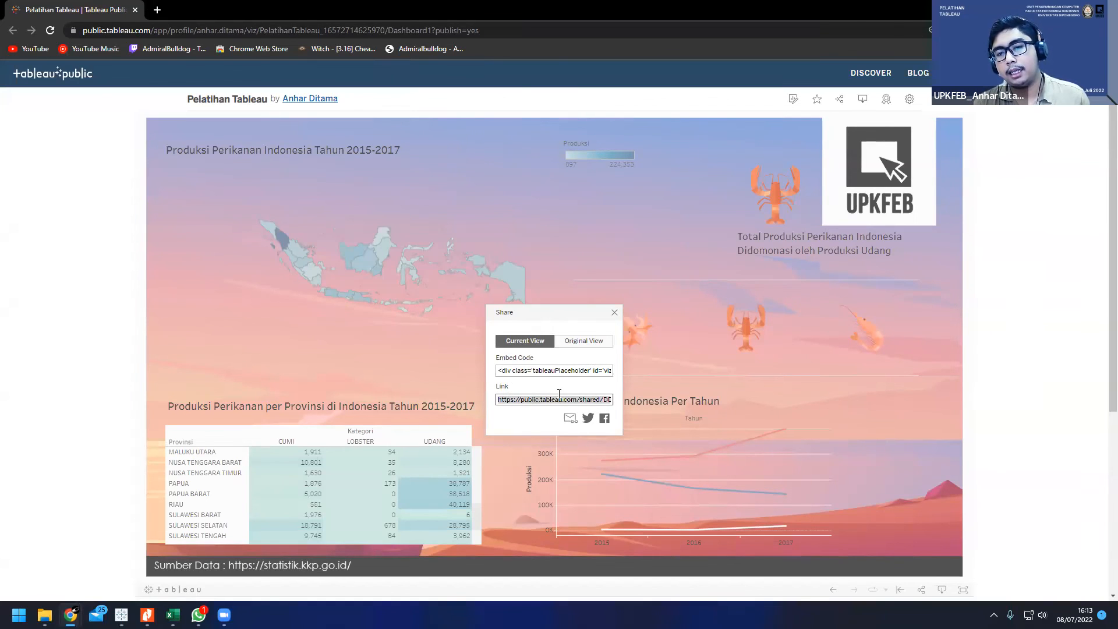
{"action": "left_click", "coordinate": [614, 313]}
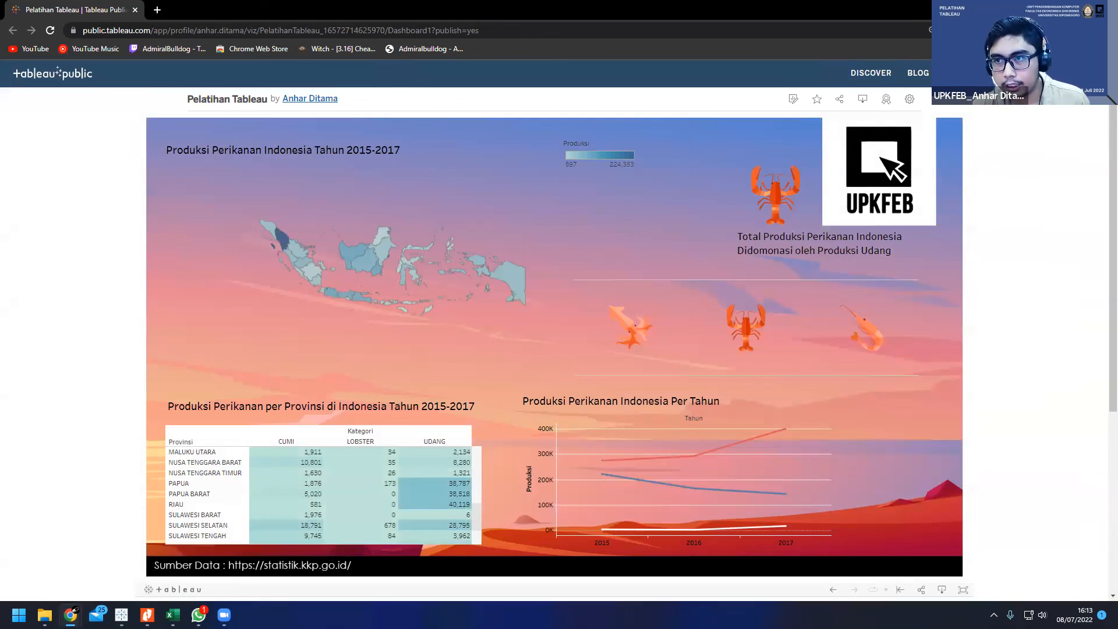
Step: Switch to the Pelatihan Tableau workbook in Tableau Public and review the chart types suggested for the Sheet 1 map
{"action": "mouse_move", "coordinate": [520, 271]}
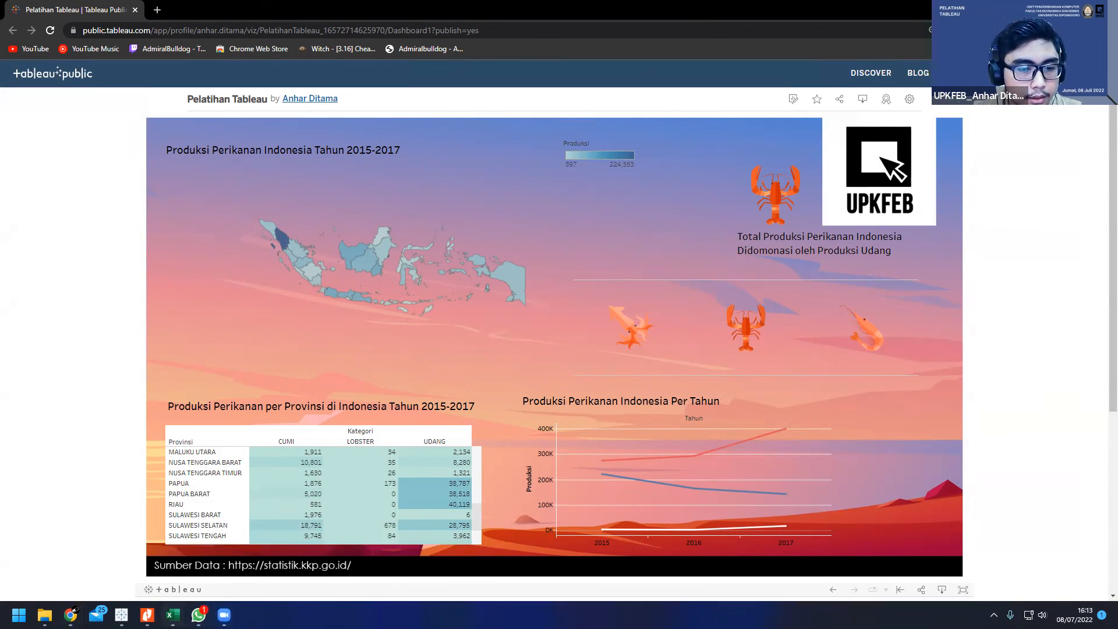
{"action": "mouse_move", "coordinate": [122, 614]}
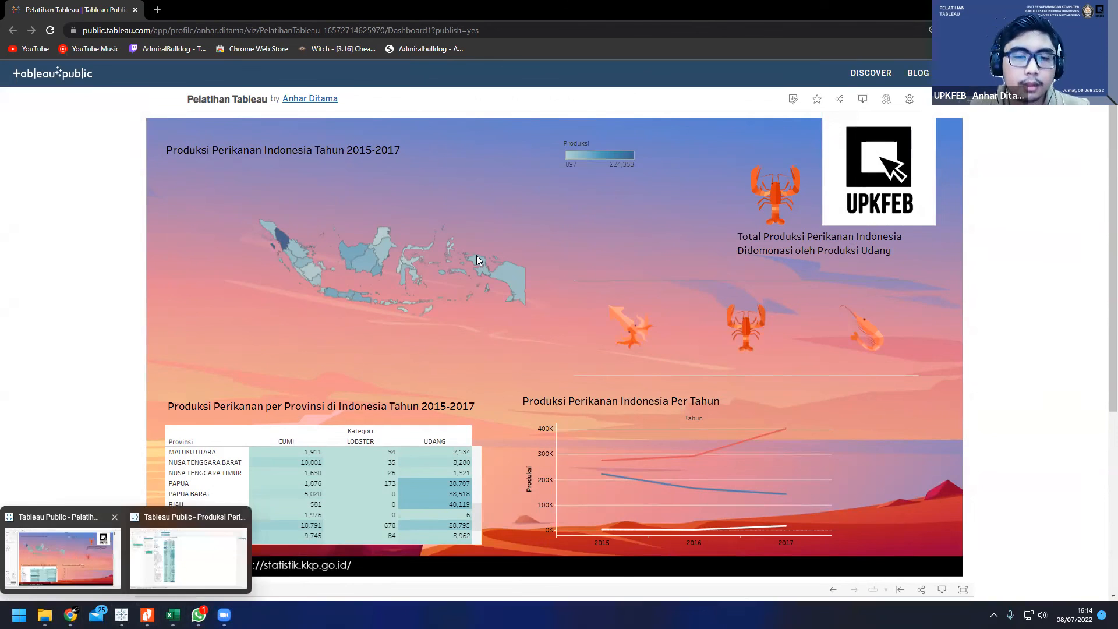
{"action": "left_click", "coordinate": [84, 554]}
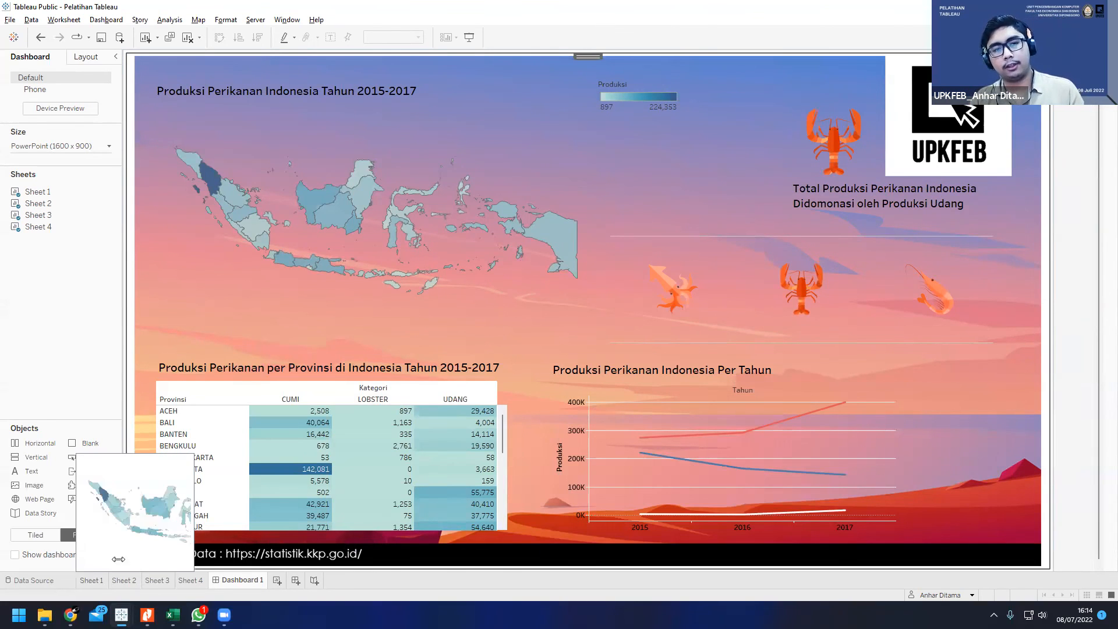
{"action": "left_click", "coordinate": [92, 580]}
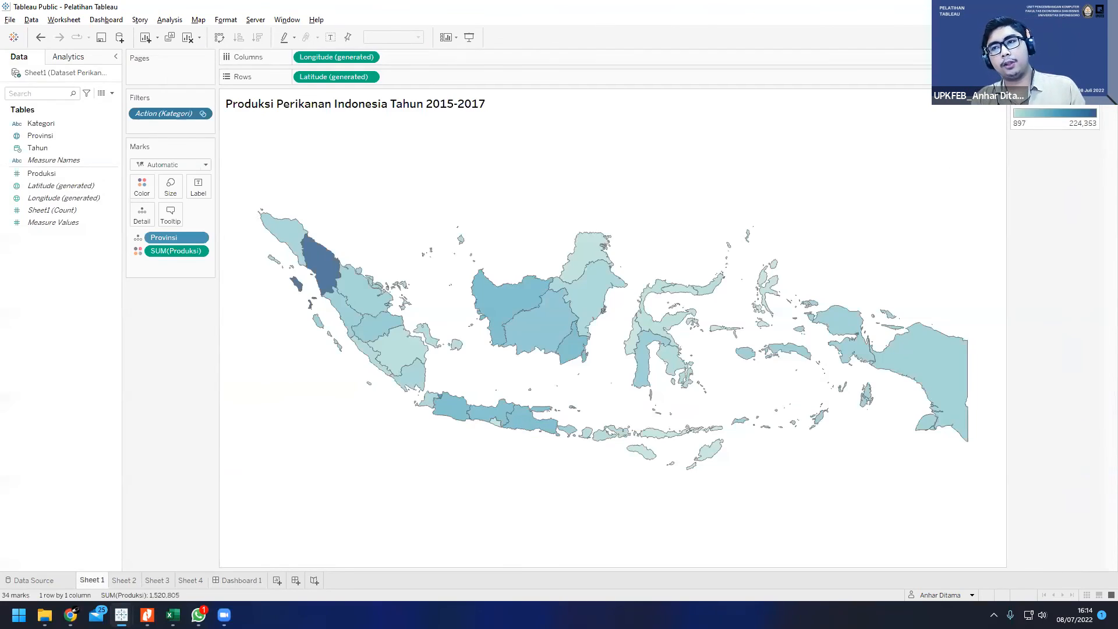
{"action": "left_click", "coordinate": [1092, 38]}
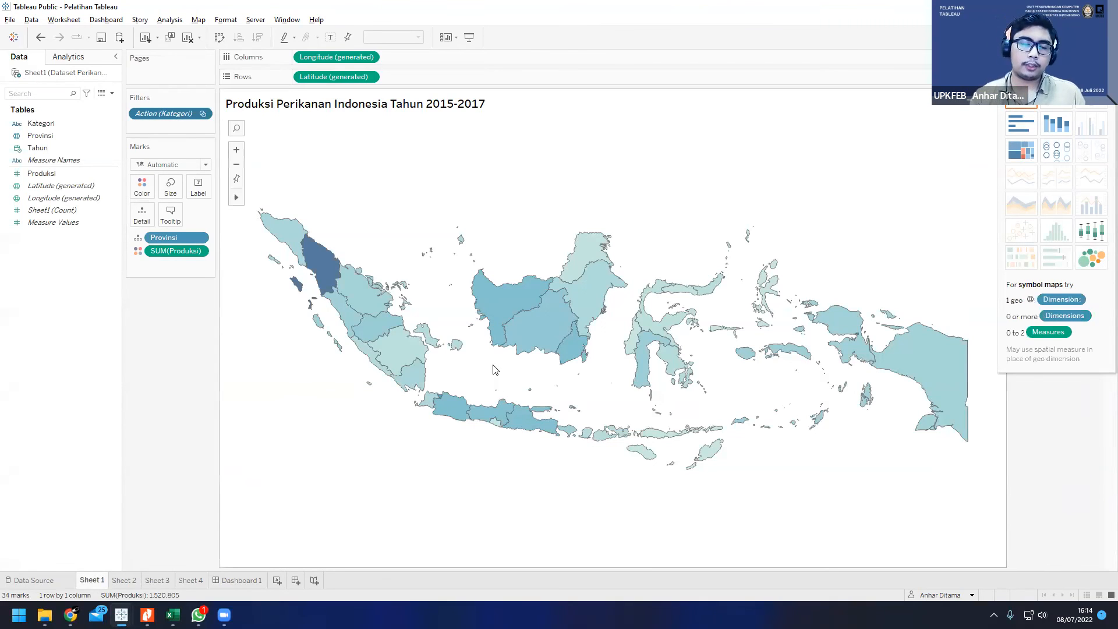
{"action": "mouse_move", "coordinate": [419, 350]}
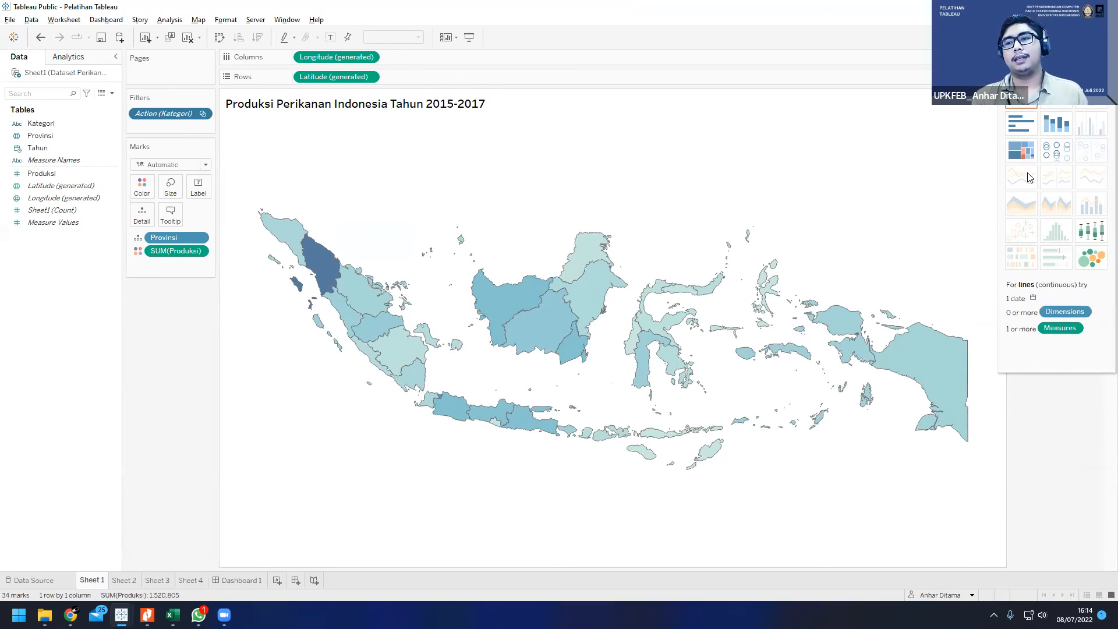
{"action": "left_click", "coordinate": [1090, 37]}
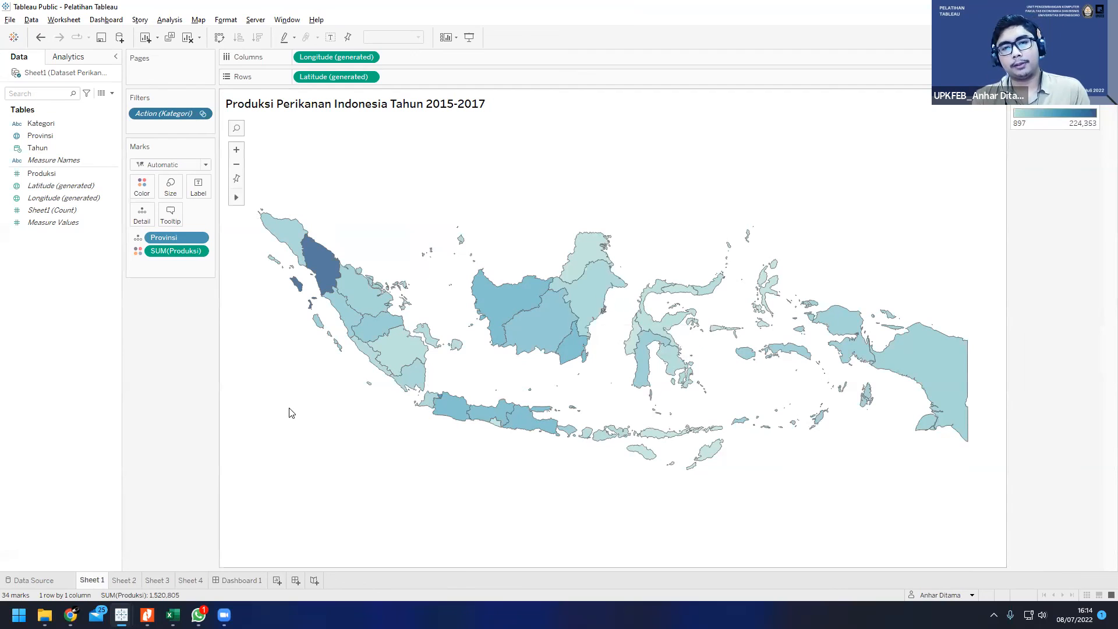
Step: Look through Sheet 3 and Sheet 4, return to Dashboard 1 and inspect the map and Kategori shapes views
{"action": "left_click", "coordinate": [191, 580]}
{"action": "left_click", "coordinate": [153, 580]}
{"action": "left_click", "coordinate": [198, 580]}
{"action": "left_click", "coordinate": [239, 580]}
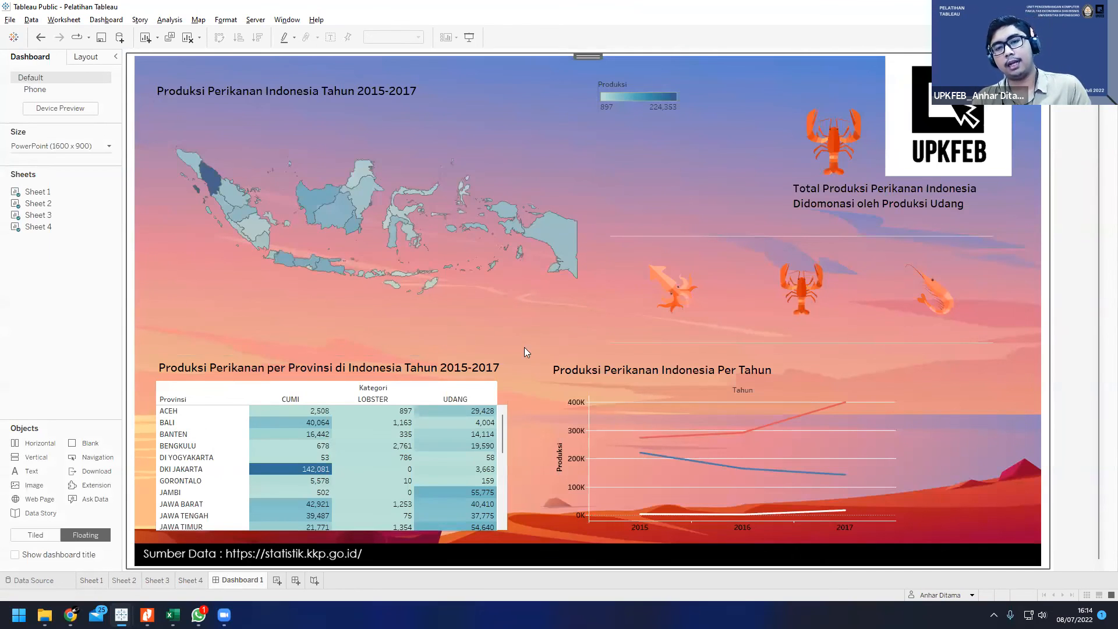
{"action": "scroll", "coordinate": [533, 368], "scroll_direction": "down", "scroll_amount": 1}
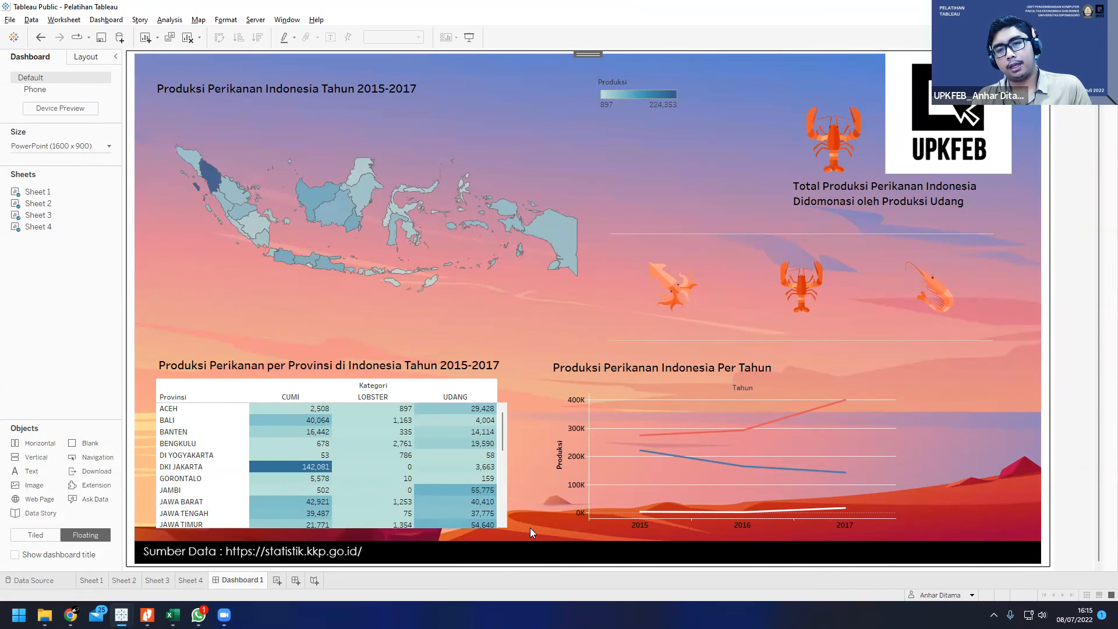
{"action": "scroll", "coordinate": [531, 522], "scroll_direction": "up", "scroll_amount": 1}
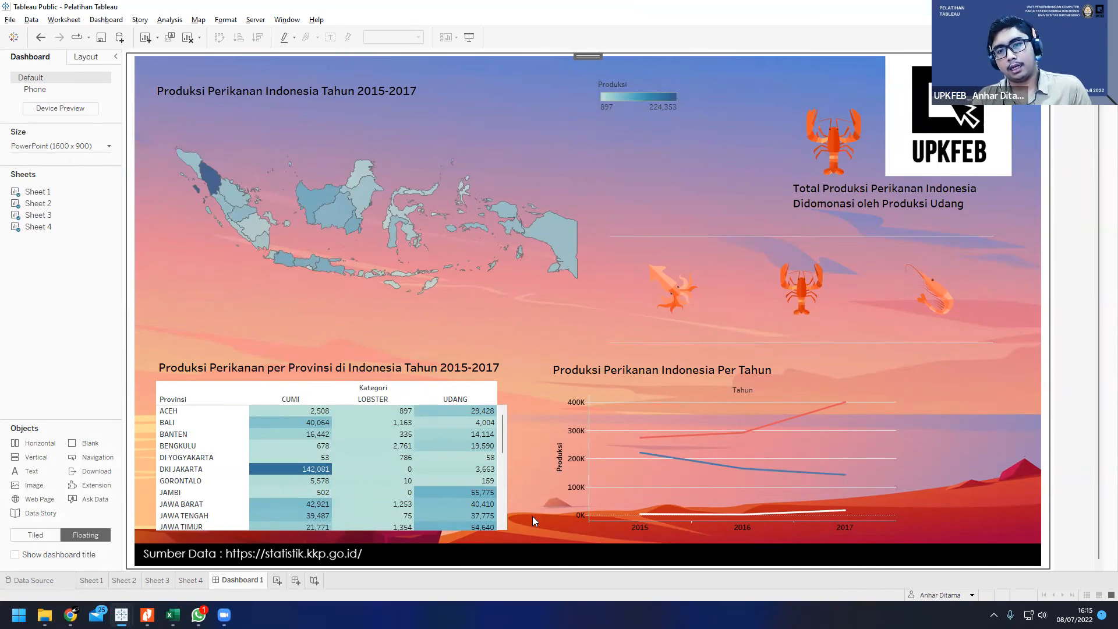
{"action": "left_click", "coordinate": [507, 235]}
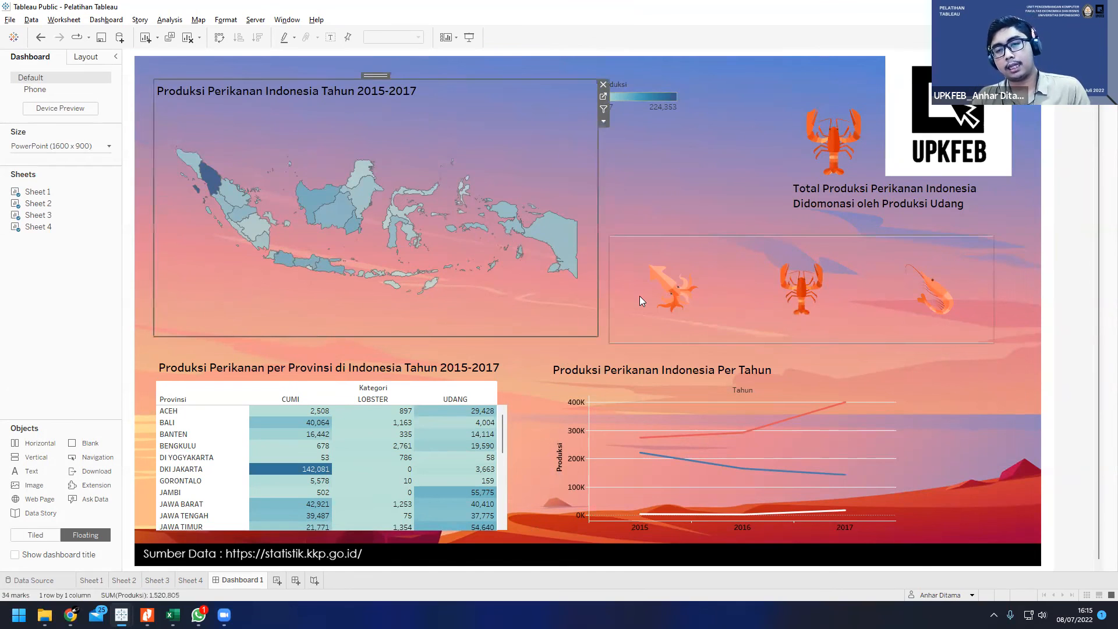
{"action": "left_click", "coordinate": [628, 297]}
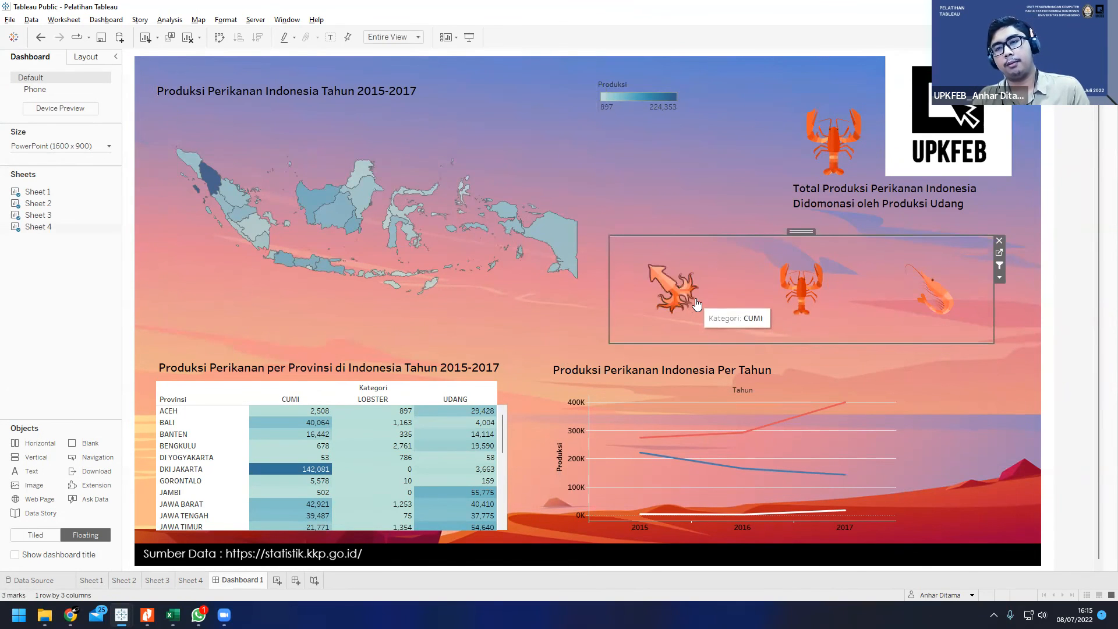
{"action": "left_click", "coordinate": [642, 190]}
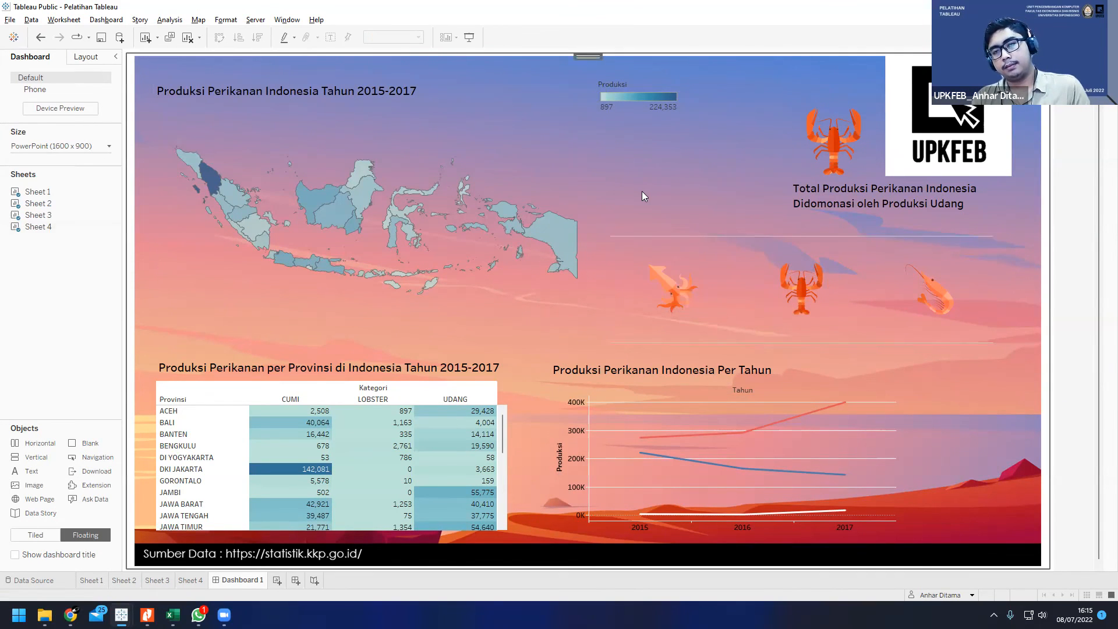
Step: Move the floating Kategori shapes view slightly up, just below the Total Produksi Perikanan Indonesia text
{"action": "left_click", "coordinate": [669, 280]}
{"action": "left_click", "coordinate": [601, 284]}
{"action": "left_click", "coordinate": [624, 287]}
{"action": "mouse_move", "coordinate": [797, 232]}
{"action": "left_mouse_down"}
{"action": "mouse_move", "coordinate": [799, 243]}
{"action": "mouse_move", "coordinate": [802, 218]}
{"action": "left_mouse_up"}
{"action": "left_click", "coordinate": [575, 327]}
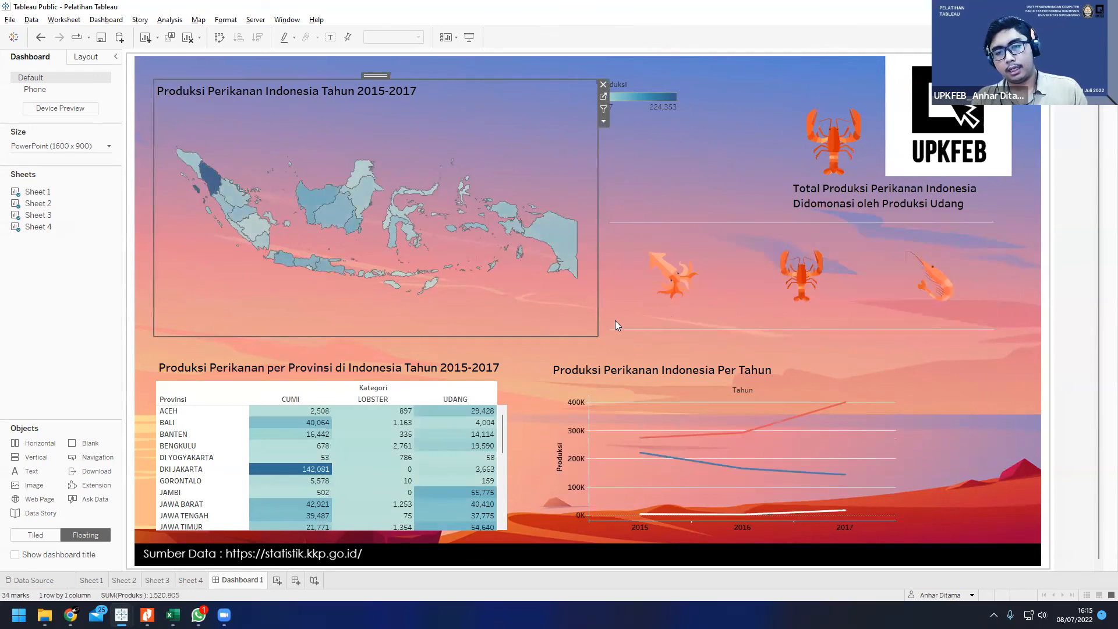
{"action": "left_click", "coordinate": [620, 327]}
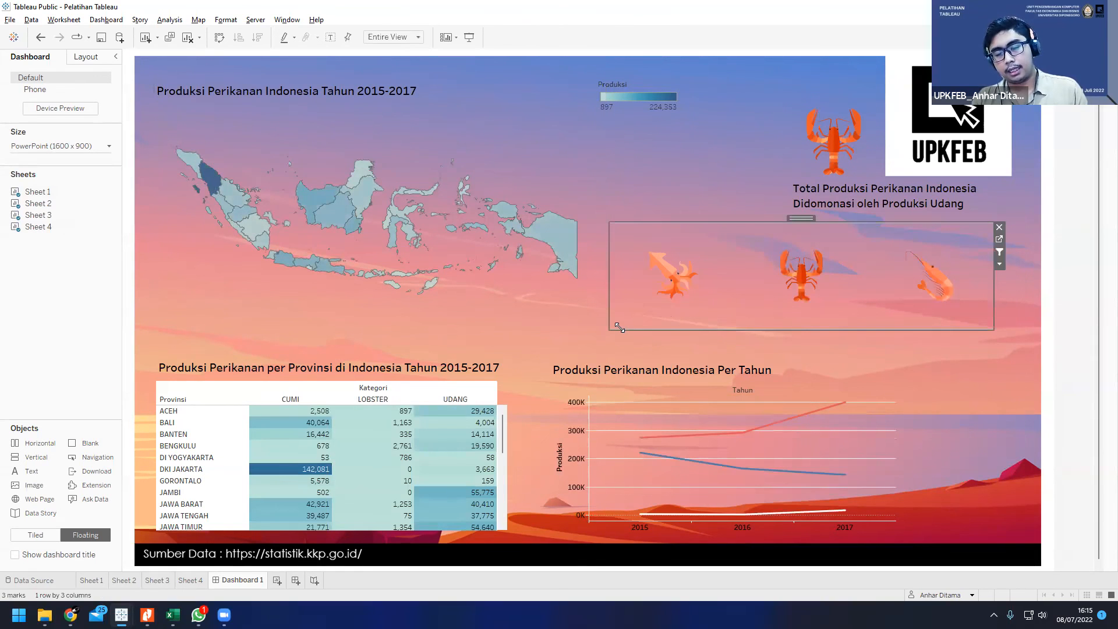
{"action": "left_click_drag", "start_coordinate": [798, 217], "coordinate": [798, 220]}
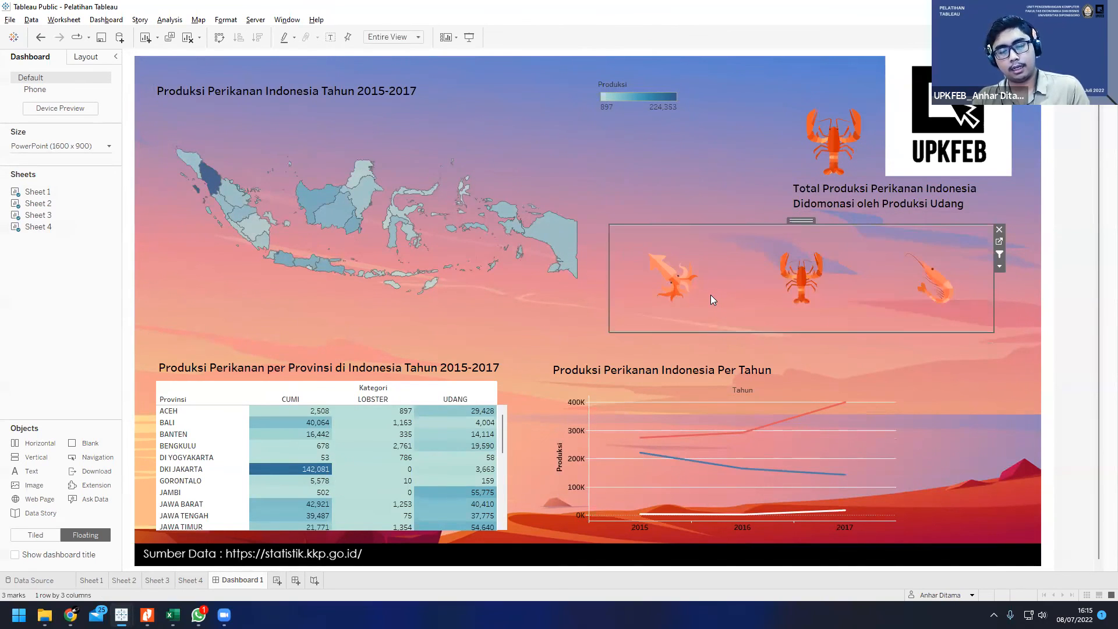